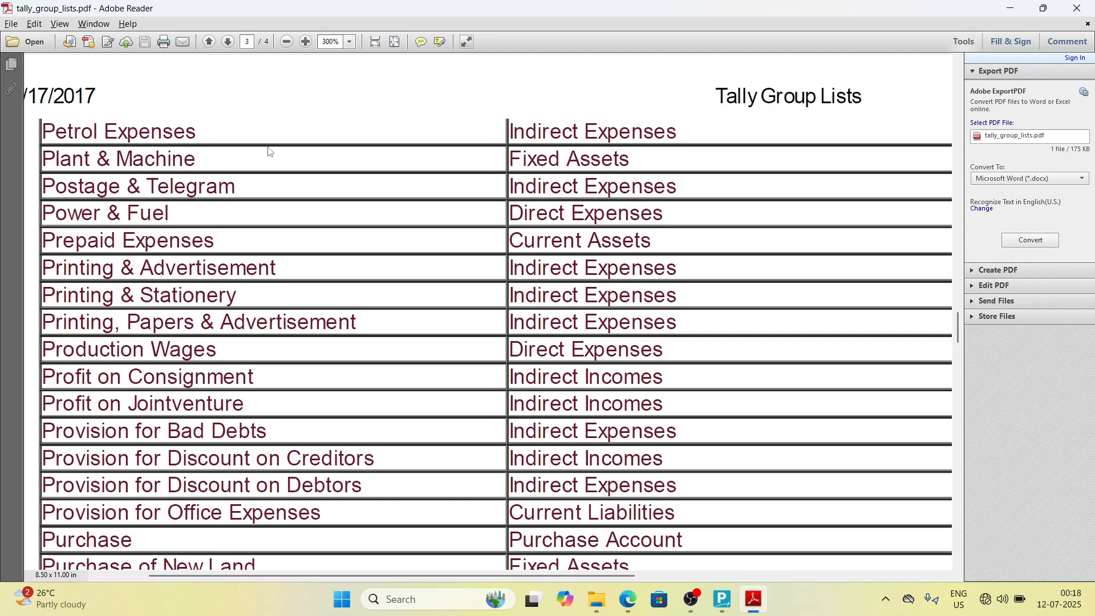
Step: Switch from the PDF group list to Tally Prime's Gateway of Tally
{"action": "key", "text": "alt+Tab"}
{"action": "key", "text": "Down"}
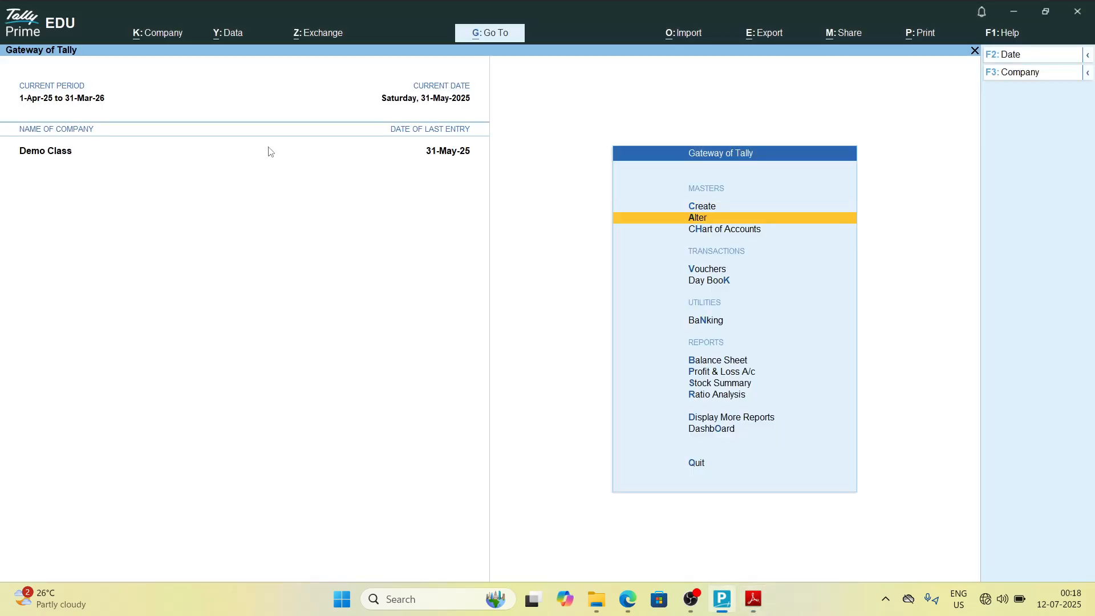
{"action": "key", "text": "Up"}
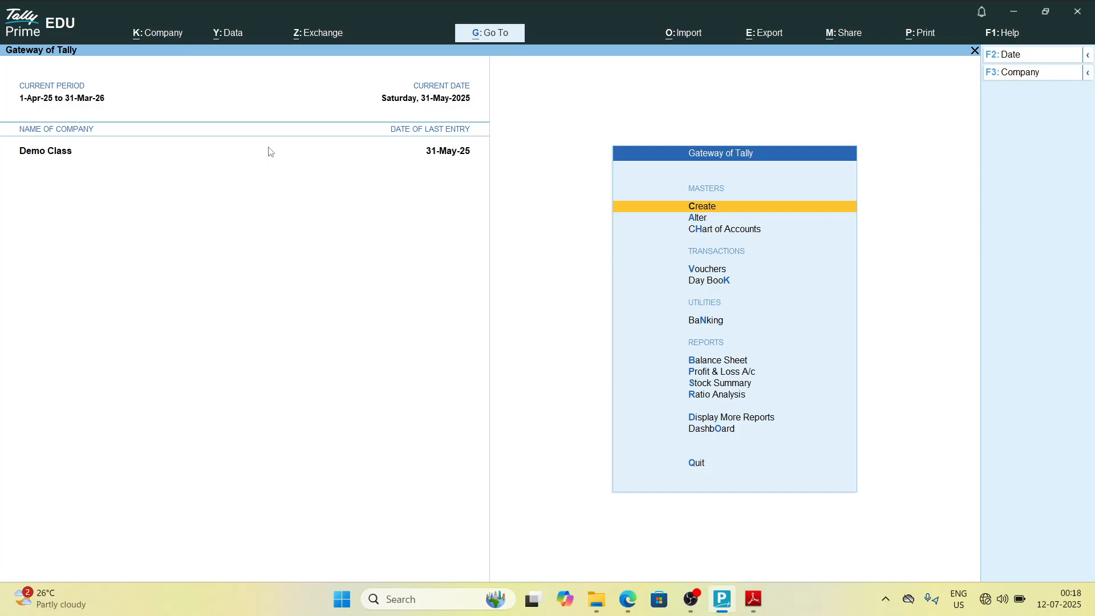
{"action": "key", "text": "Down"}
{"action": "key", "text": "Down"}
{"action": "key", "text": "Down"}
{"action": "key", "text": "Down"}
{"action": "key", "text": "Up"}
{"action": "key", "text": "Up"}
{"action": "key", "text": "Up"}
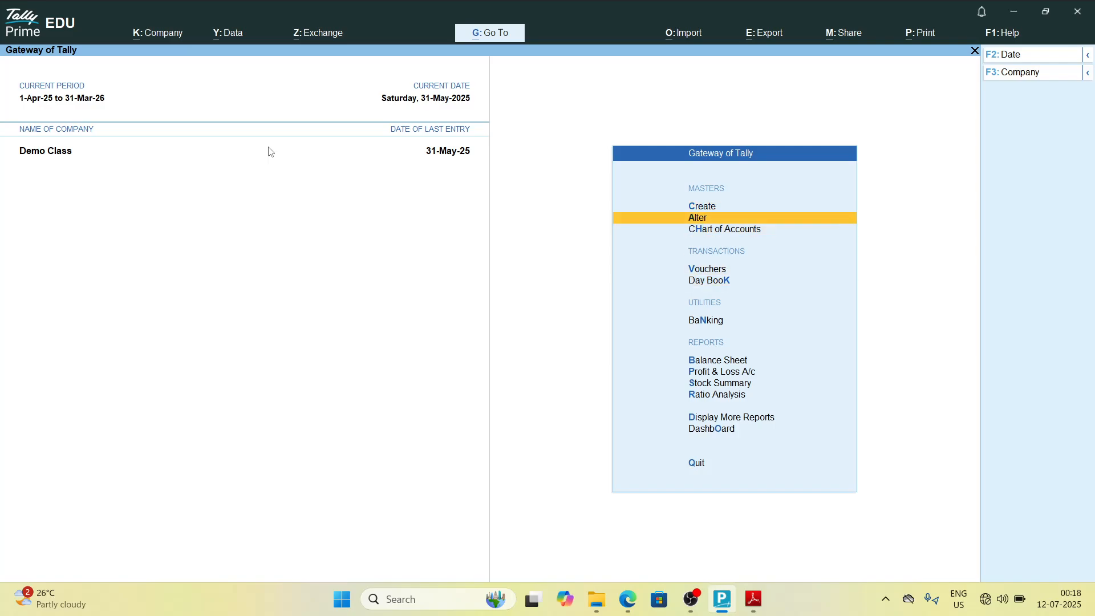
{"action": "key", "text": "Up"}
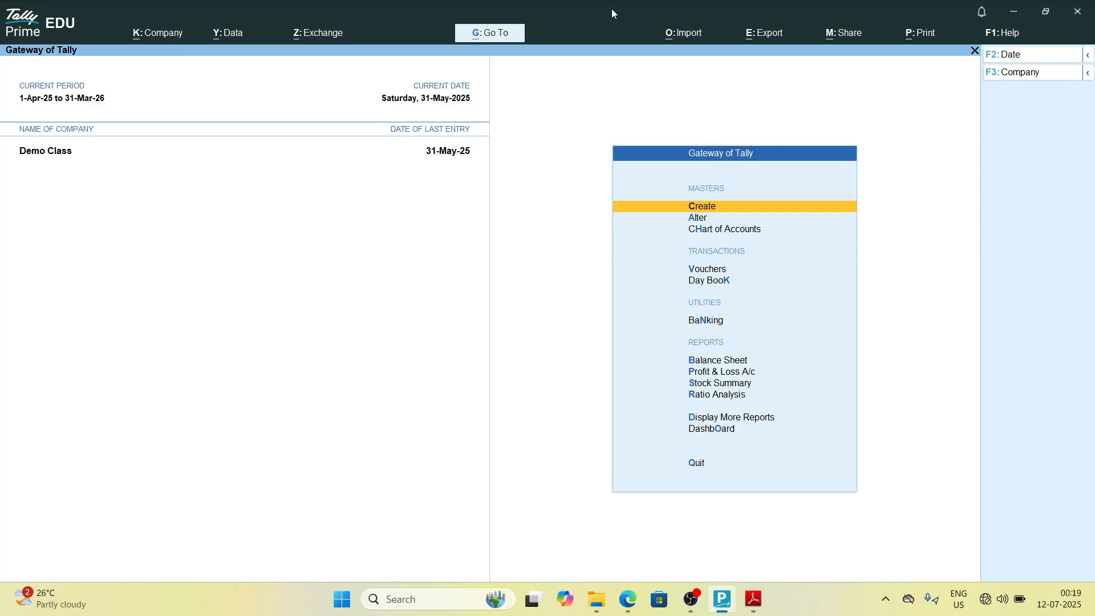
{"action": "key", "text": "Down"}
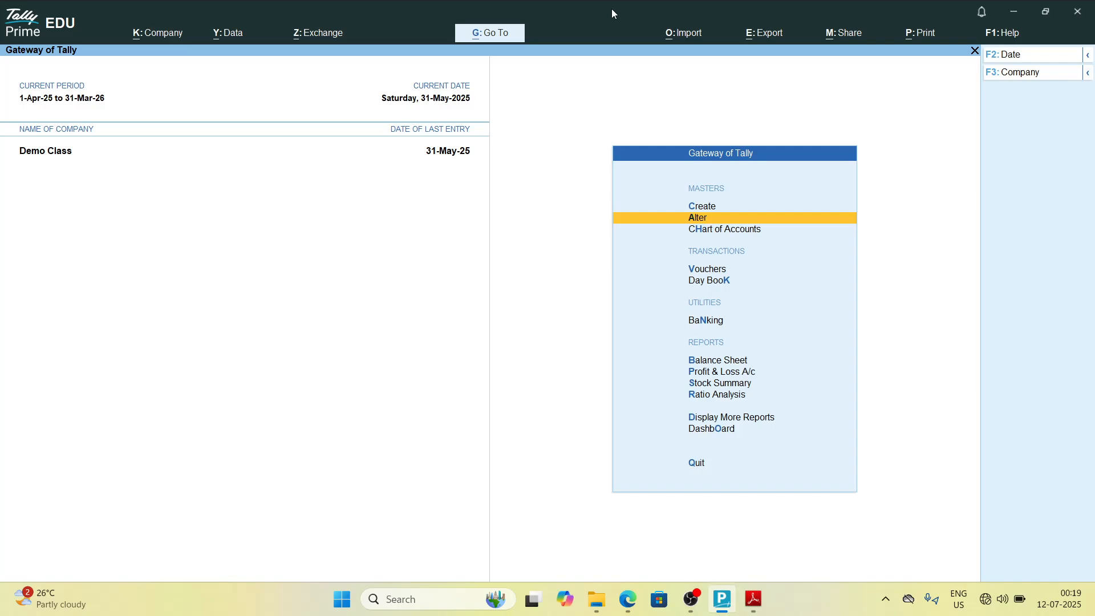
{"action": "key", "text": "Down"}
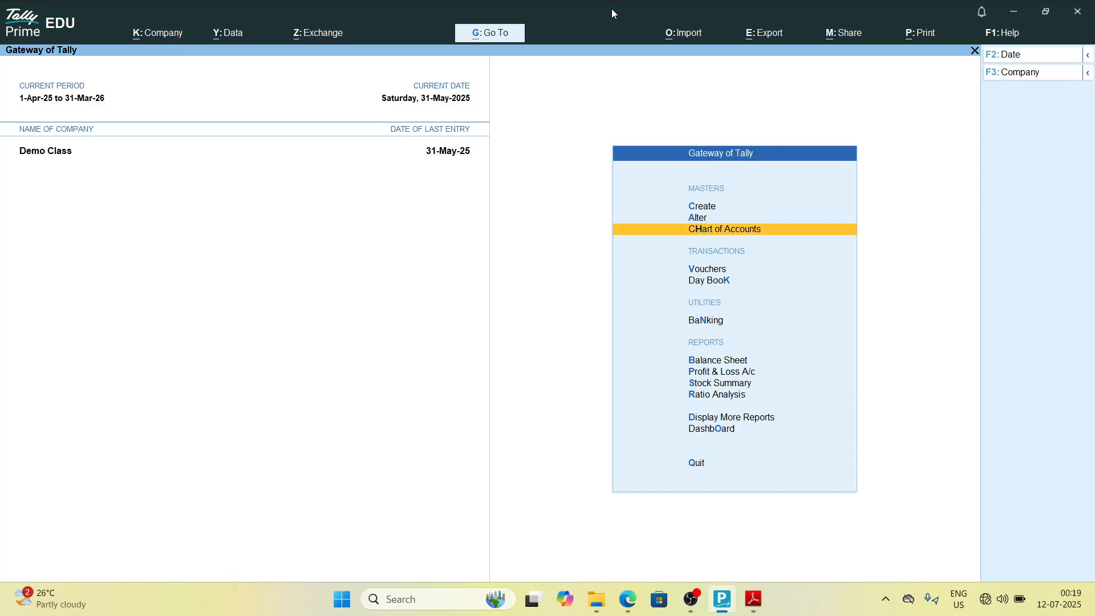
{"action": "key", "text": "Down"}
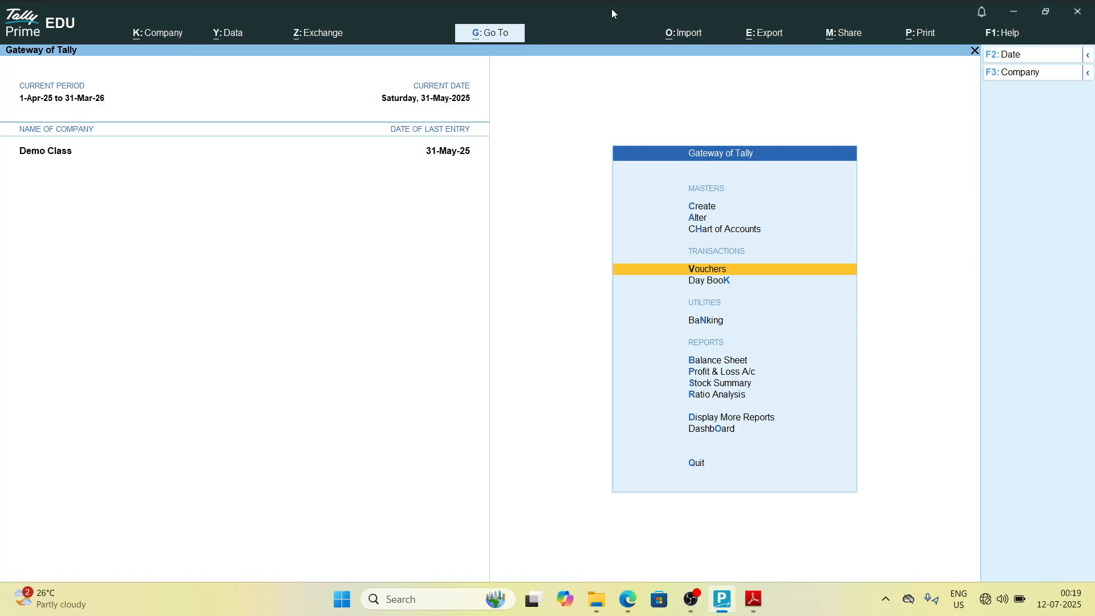
{"action": "key", "text": "Down"}
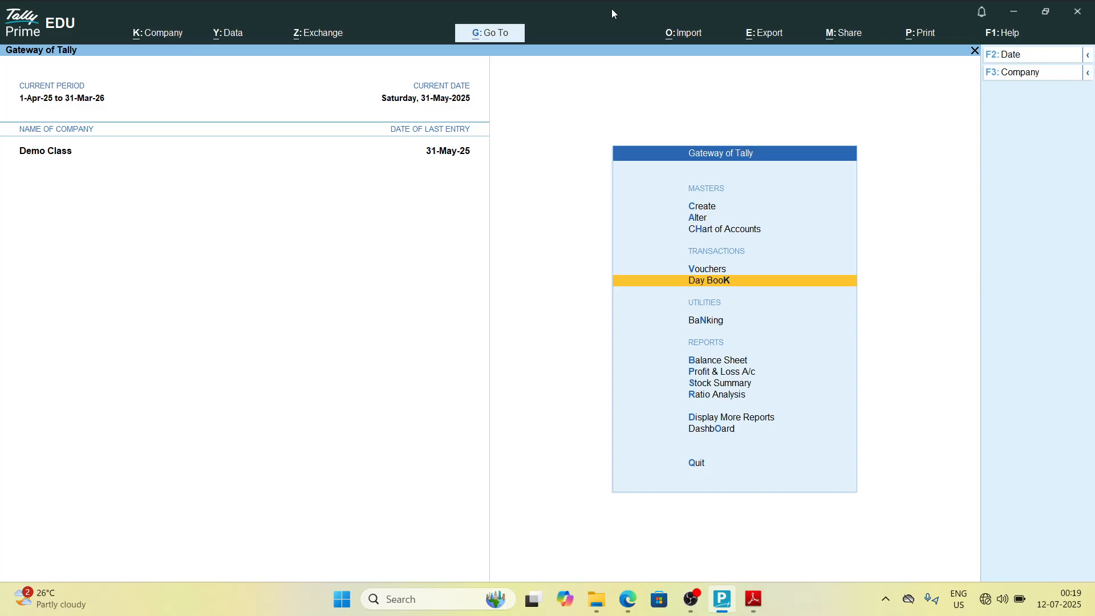
{"action": "key", "text": "Up"}
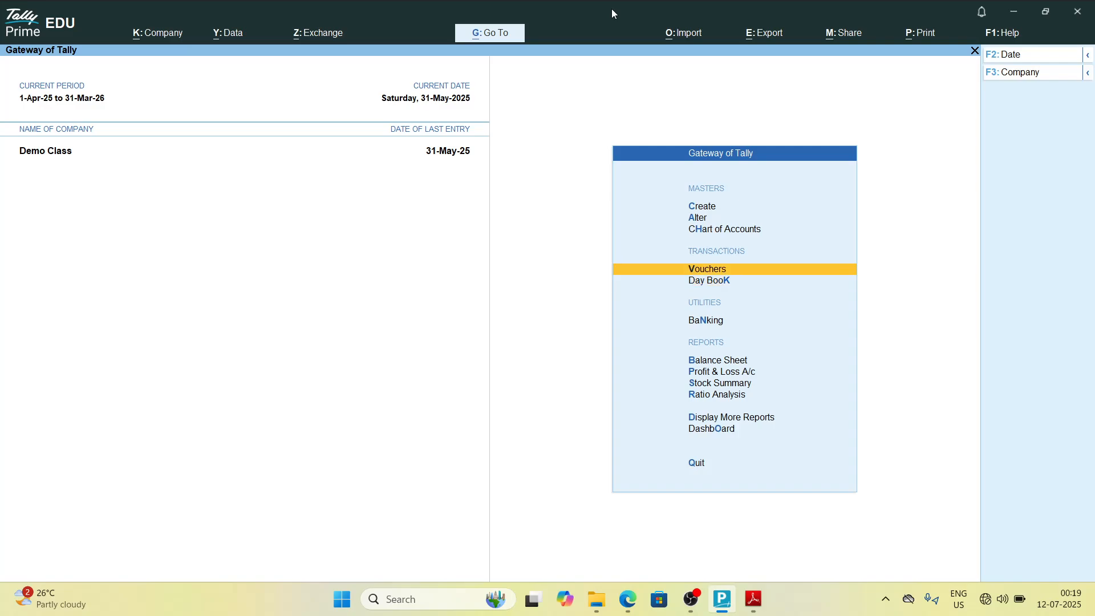
{"action": "key", "text": "Up"}
{"action": "key", "text": "Up"}
{"action": "key", "text": "Up"}
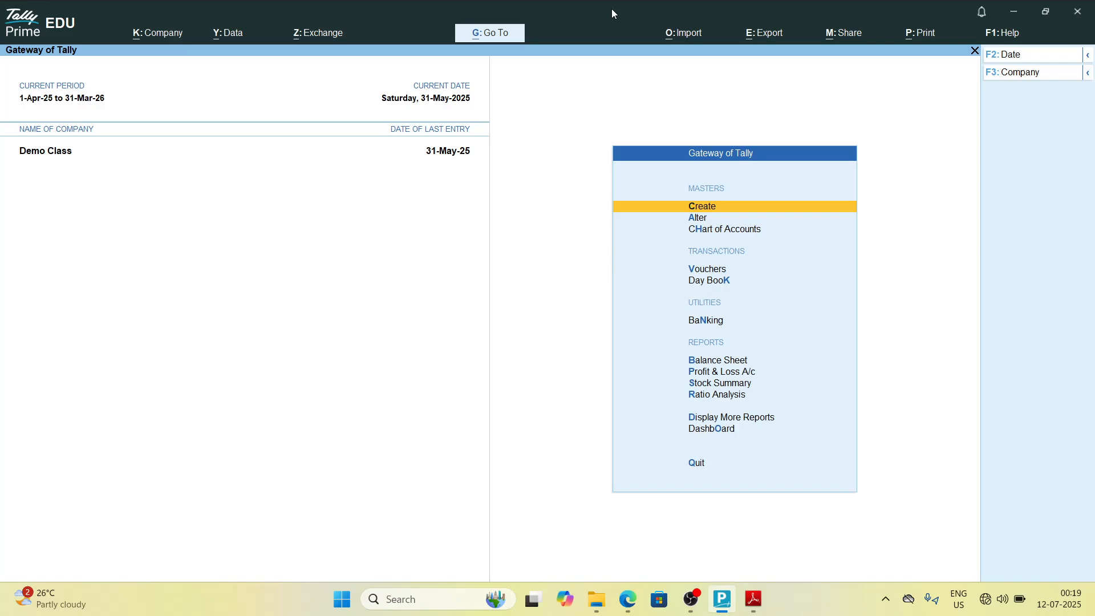
{"action": "key", "text": "Down"}
{"action": "key", "text": "Down"}
{"action": "key", "text": "Down"}
{"action": "key", "text": "Down"}
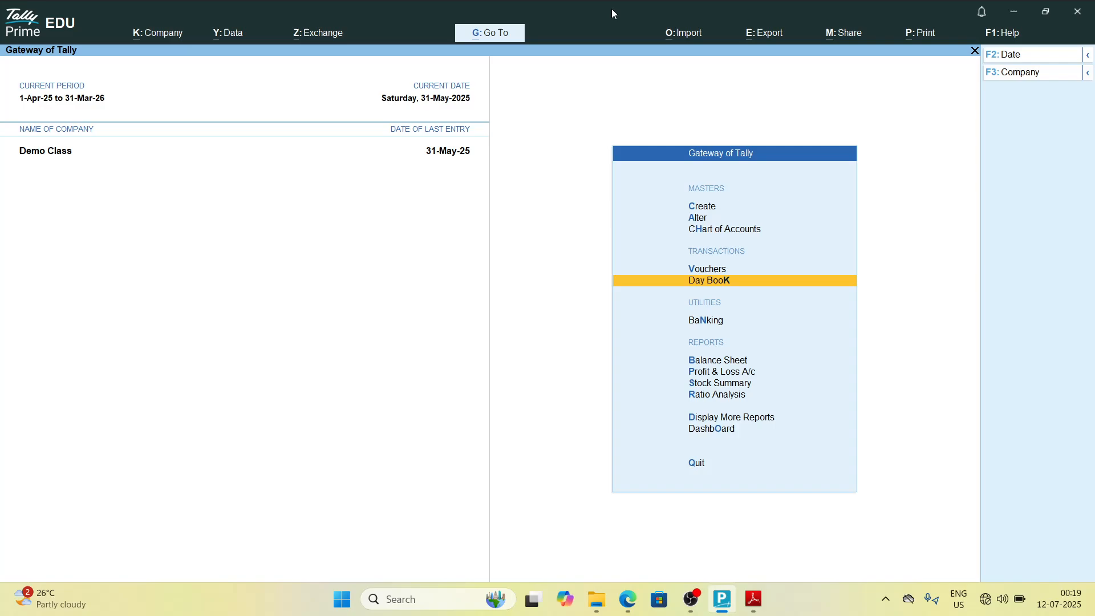
{"action": "key", "text": "Up"}
{"action": "key", "text": "Up"}
{"action": "key", "text": "Up"}
{"action": "key", "text": "Up"}
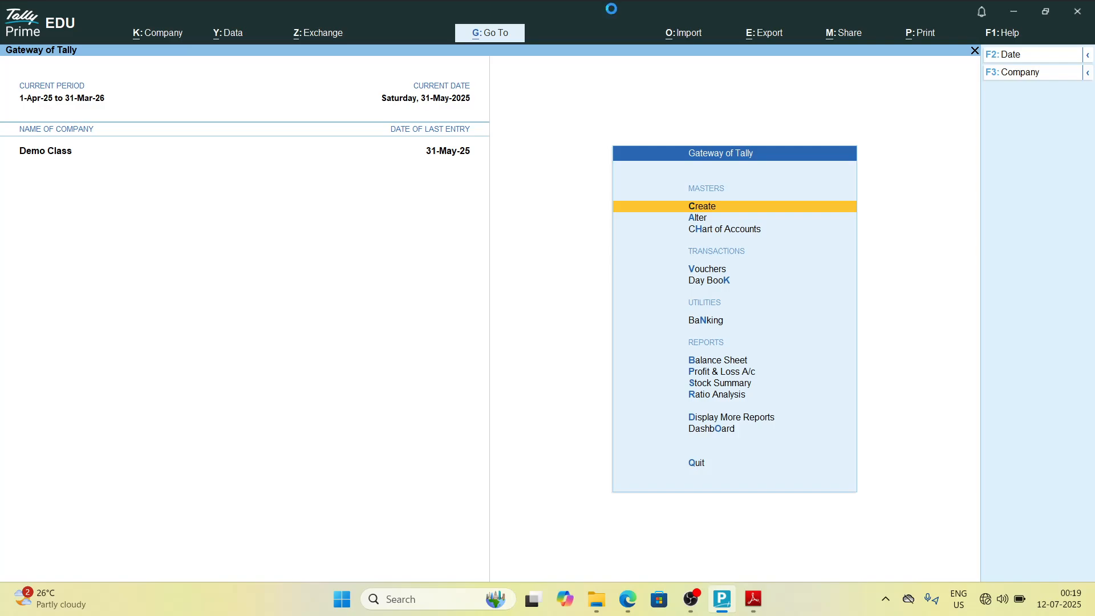
Step: View the Day Book and return to the Gateway of Tally
{"action": "key", "text": "k"}
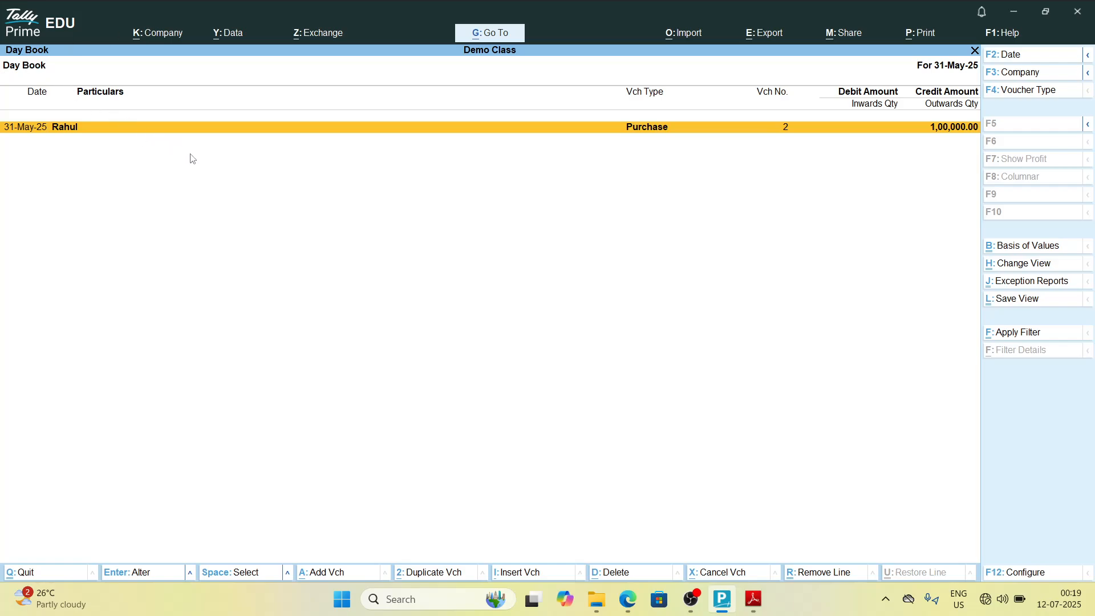
{"action": "key", "text": "Escape"}
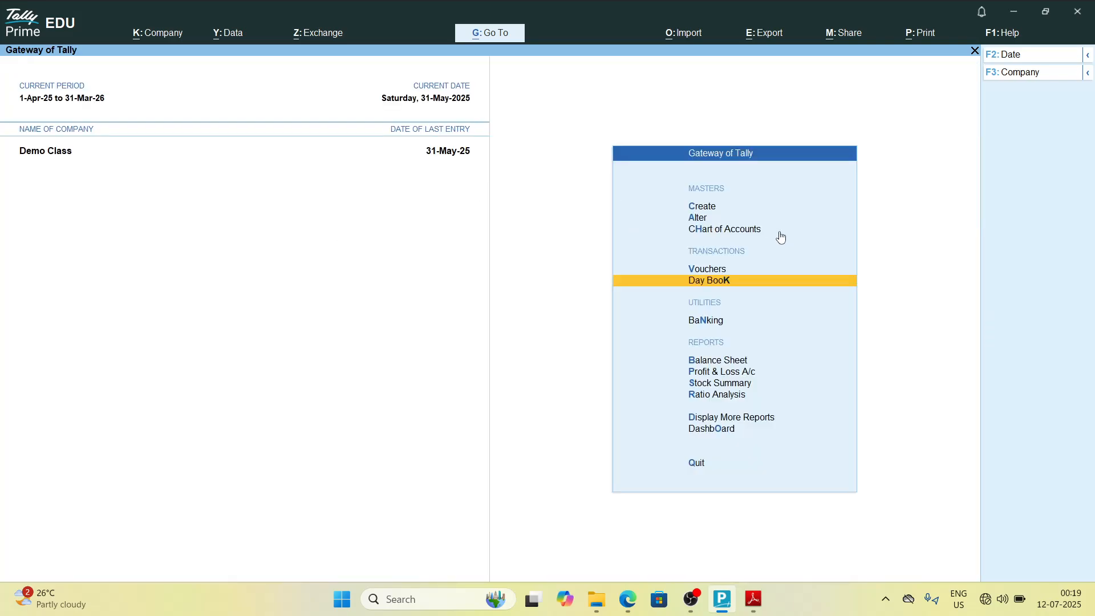
{"action": "key", "text": "Down"}
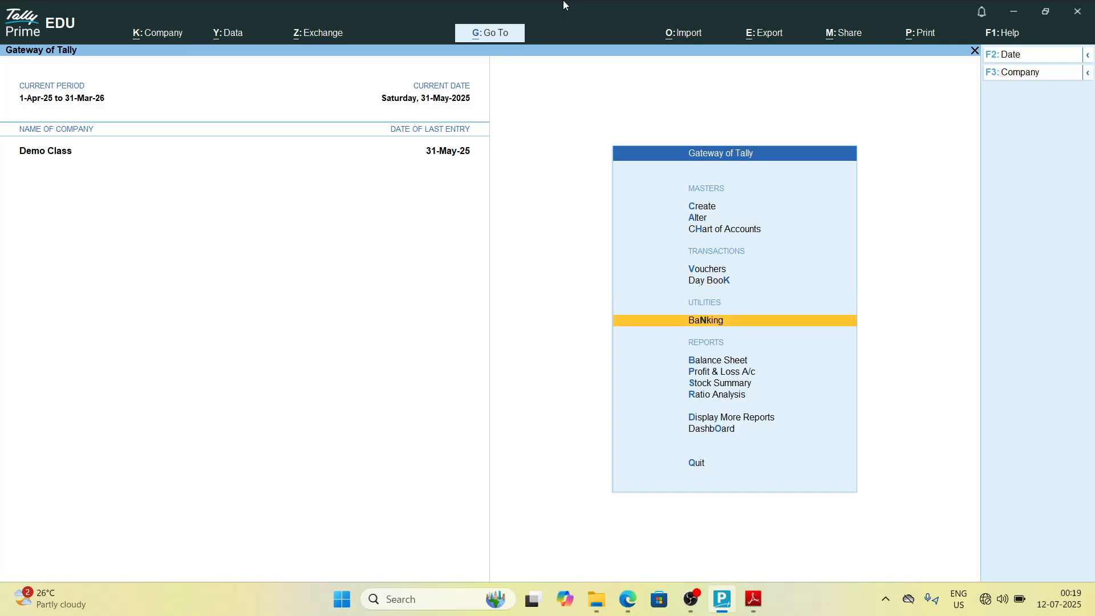
{"action": "key", "text": "Down"}
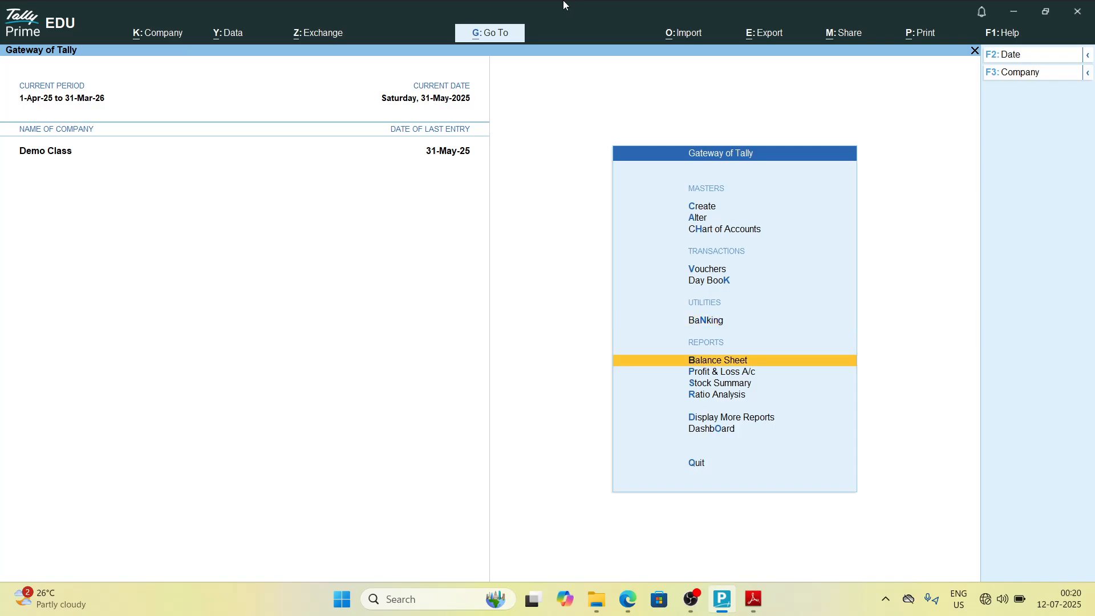
{"action": "key", "text": "Up"}
{"action": "key", "text": "Up"}
{"action": "key", "text": "Up"}
{"action": "key", "text": "Up"}
{"action": "key", "text": "Up"}
{"action": "key", "text": "Up"}
{"action": "key", "text": "Up"}
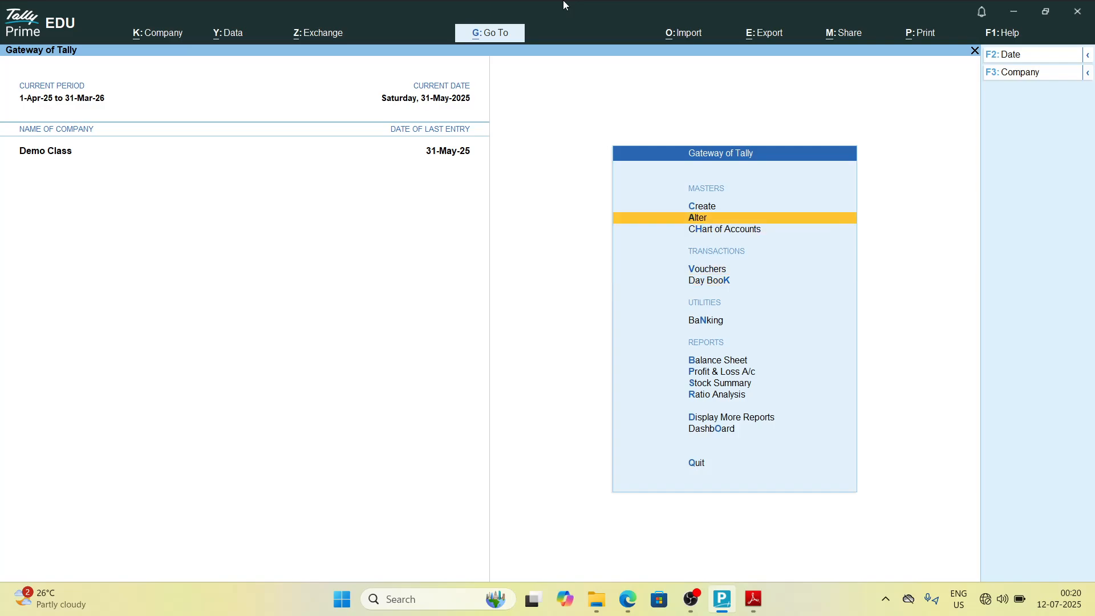
Step: Review the Balance Sheet and the Profit & Loss A/c reports, returning to the Gateway each time
{"action": "key", "text": "b"}
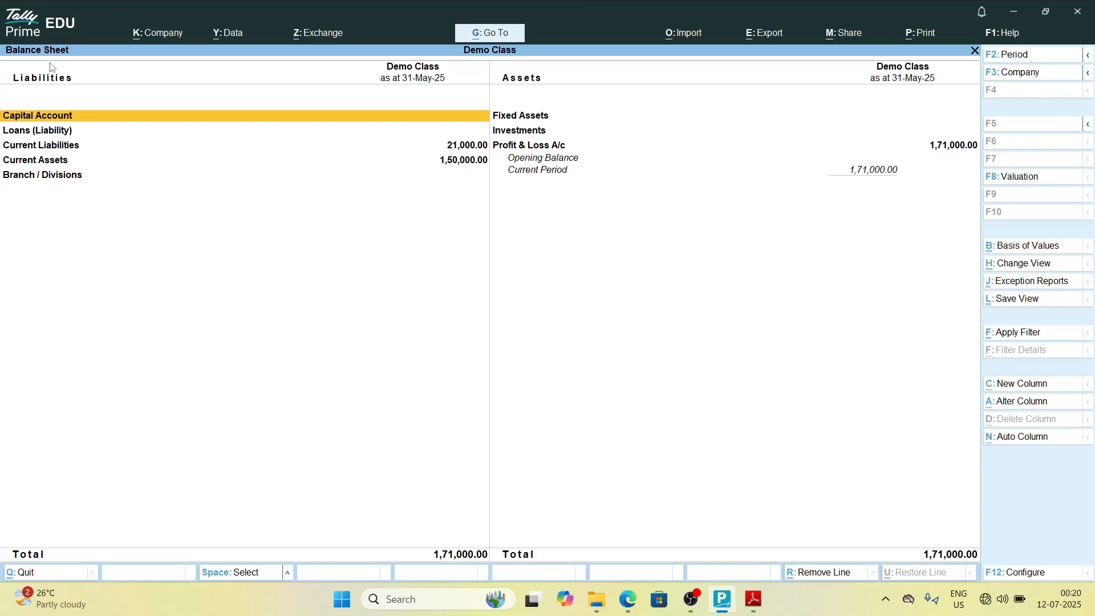
{"action": "key", "text": "Escape"}
{"action": "key", "text": "Down"}
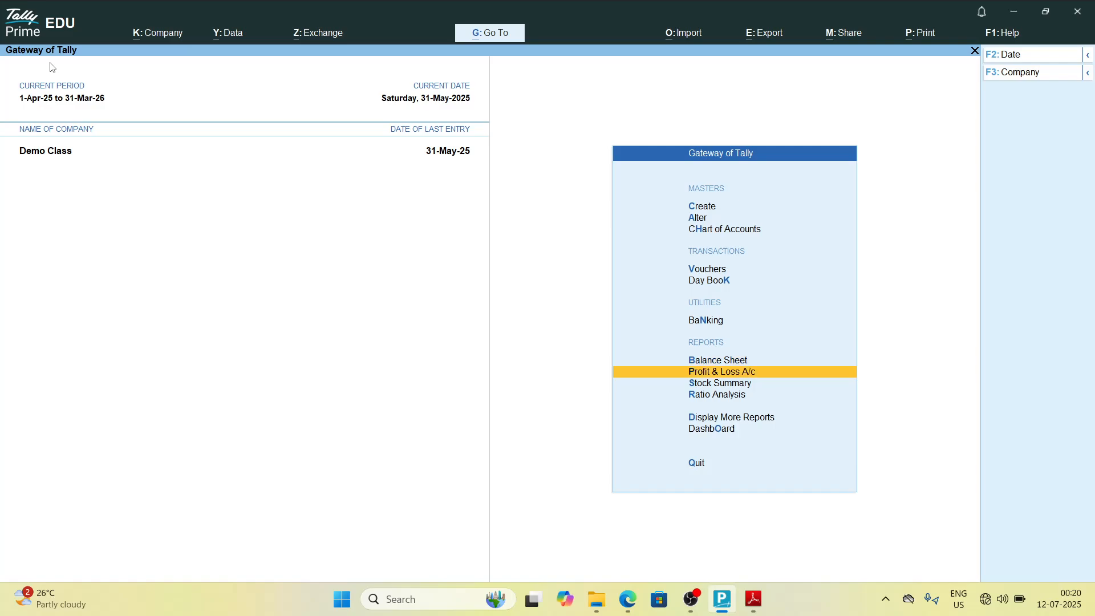
{"action": "key", "text": "Return"}
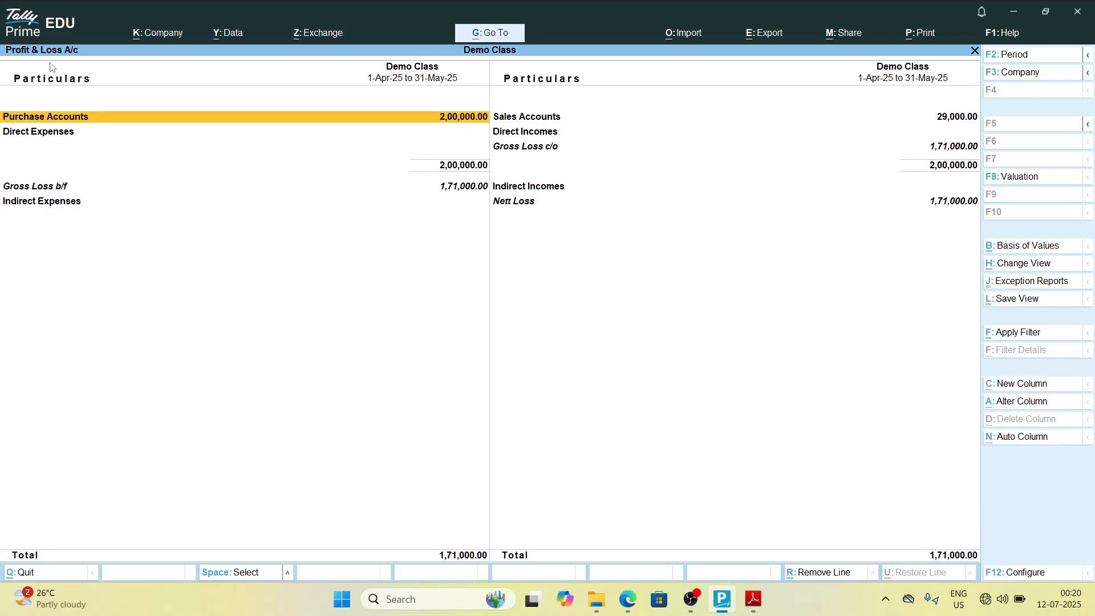
{"action": "key", "text": "Escape"}
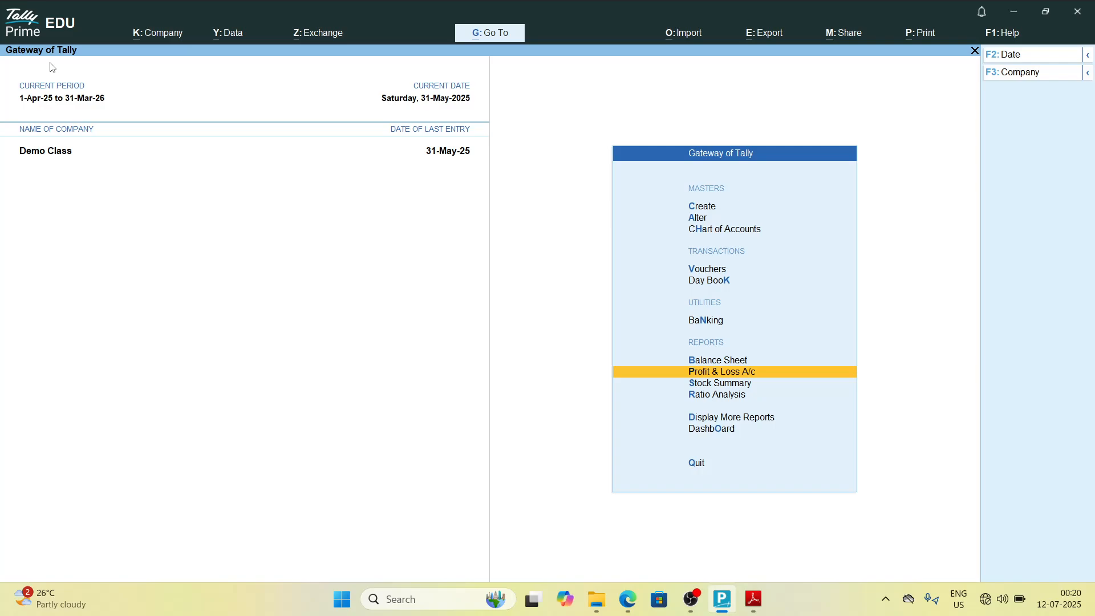
Step: Open master creation and start creating a new Ledger
{"action": "key", "text": "Up"}
{"action": "key", "text": "Up"}
{"action": "key", "text": "Up"}
{"action": "key", "text": "Up"}
{"action": "key", "text": "Up"}
{"action": "key", "text": "Up"}
{"action": "key", "text": "Up"}
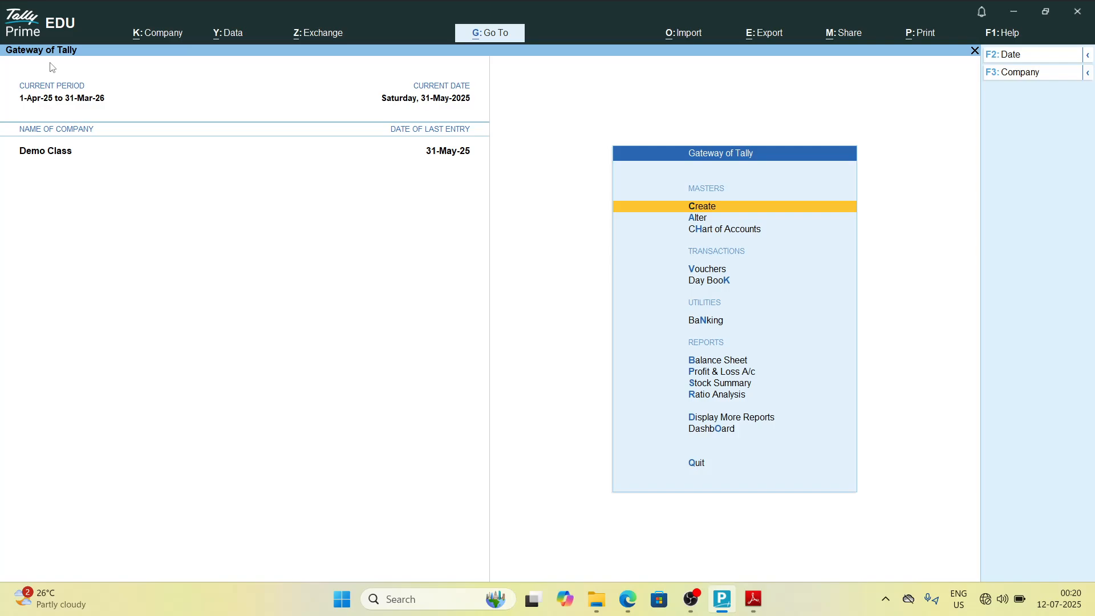
{"action": "key", "text": "Return"}
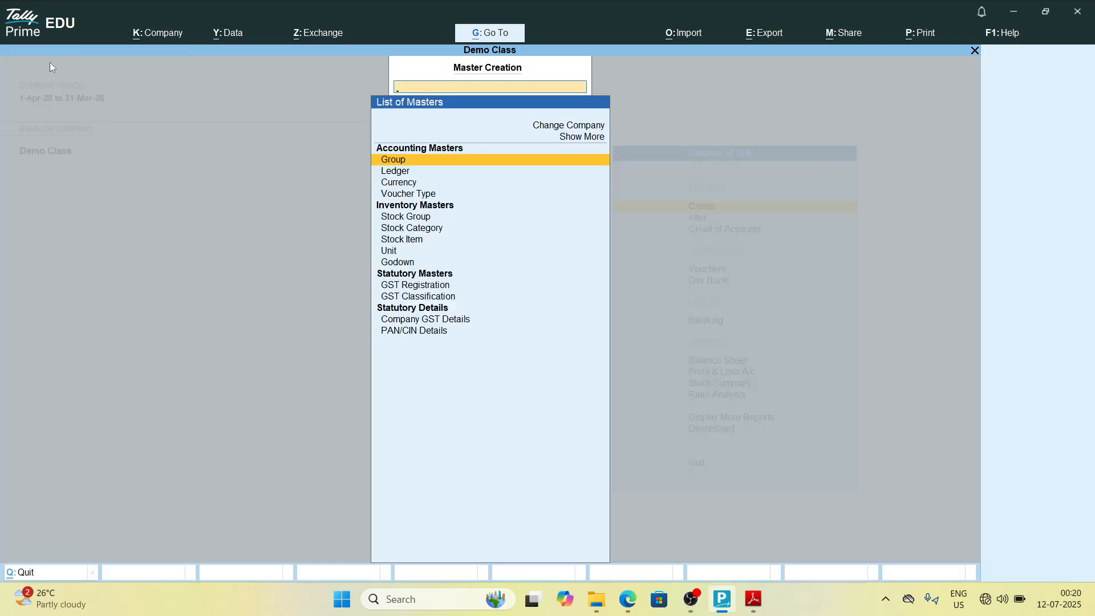
{"action": "key", "text": "Down"}
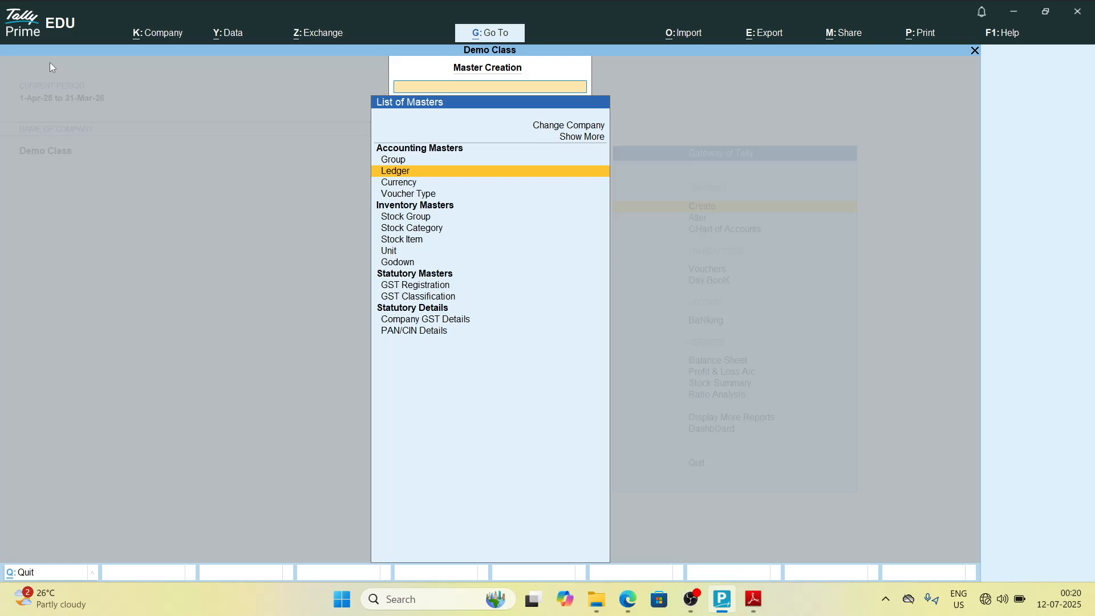
{"action": "key", "text": "Down"}
{"action": "key", "text": "Down"}
{"action": "key", "text": "Down"}
{"action": "key", "text": "Down"}
{"action": "key", "text": "Down"}
{"action": "key", "text": "Down"}
{"action": "key", "text": "Down"}
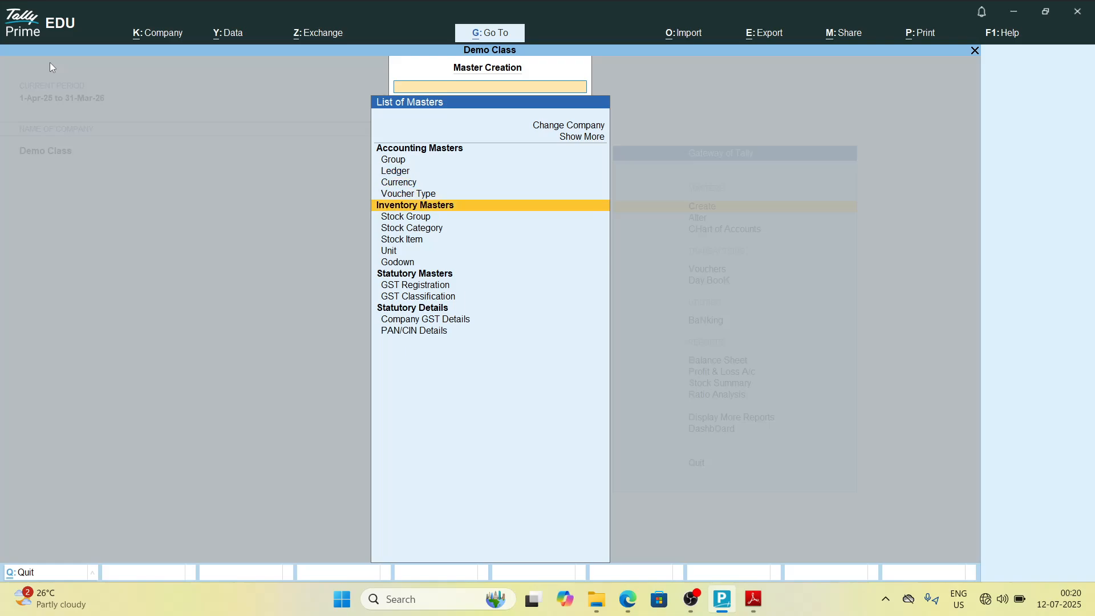
{"action": "key", "text": "Up"}
{"action": "key", "text": "Up"}
{"action": "key", "text": "Up"}
{"action": "key", "text": "Up"}
{"action": "key", "text": "Up"}
{"action": "key", "text": "Up"}
{"action": "key", "text": "Up"}
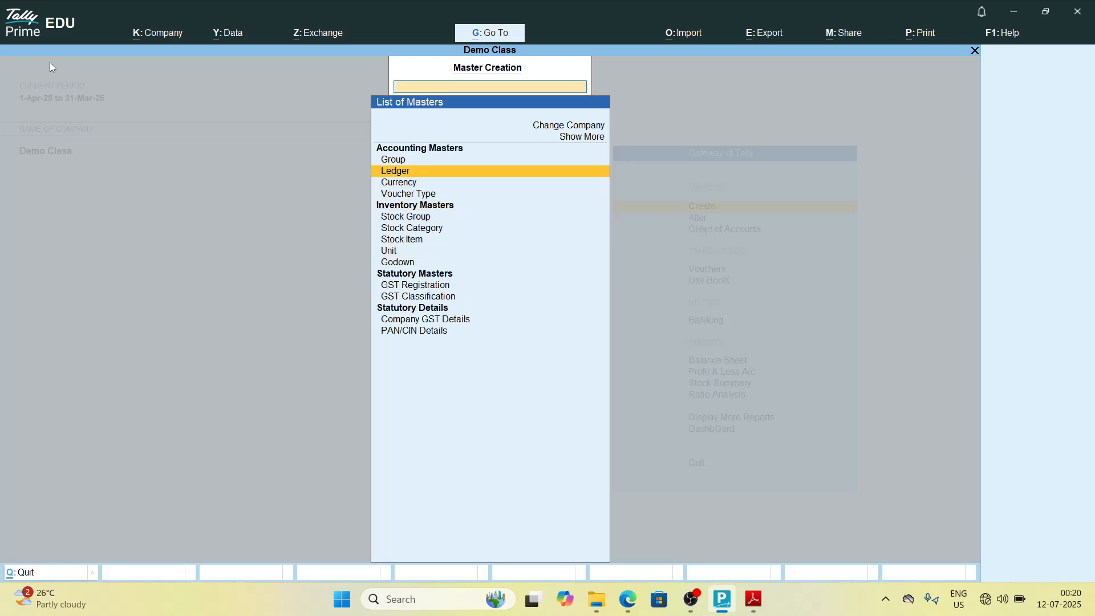
{"action": "key", "text": "Up"}
{"action": "key", "text": "Down"}
{"action": "key", "text": "Down"}
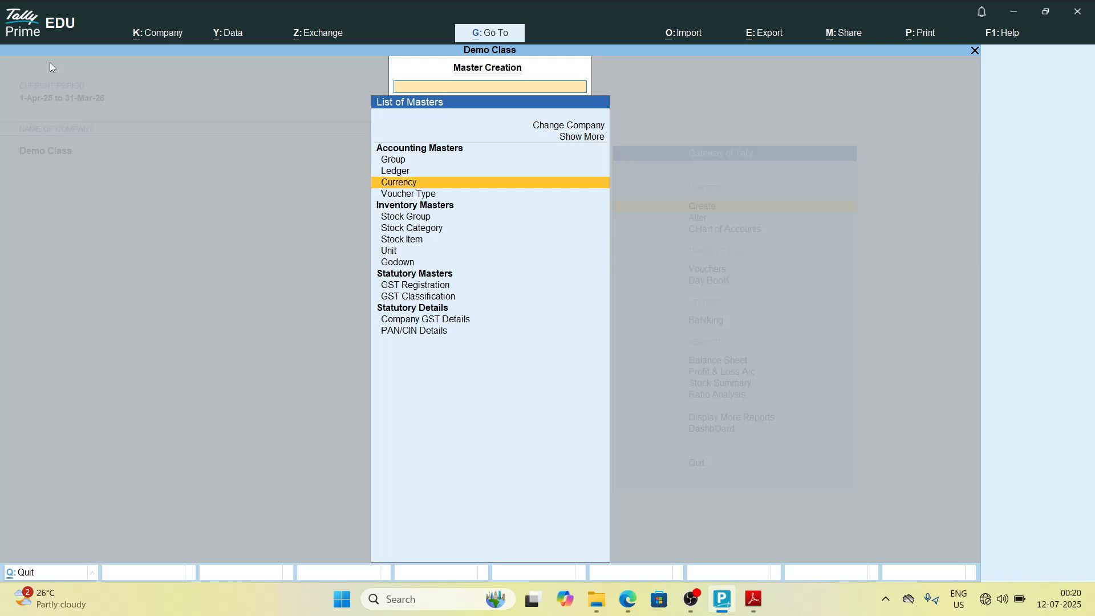
{"action": "key", "text": "Up"}
{"action": "key", "text": "Return"}
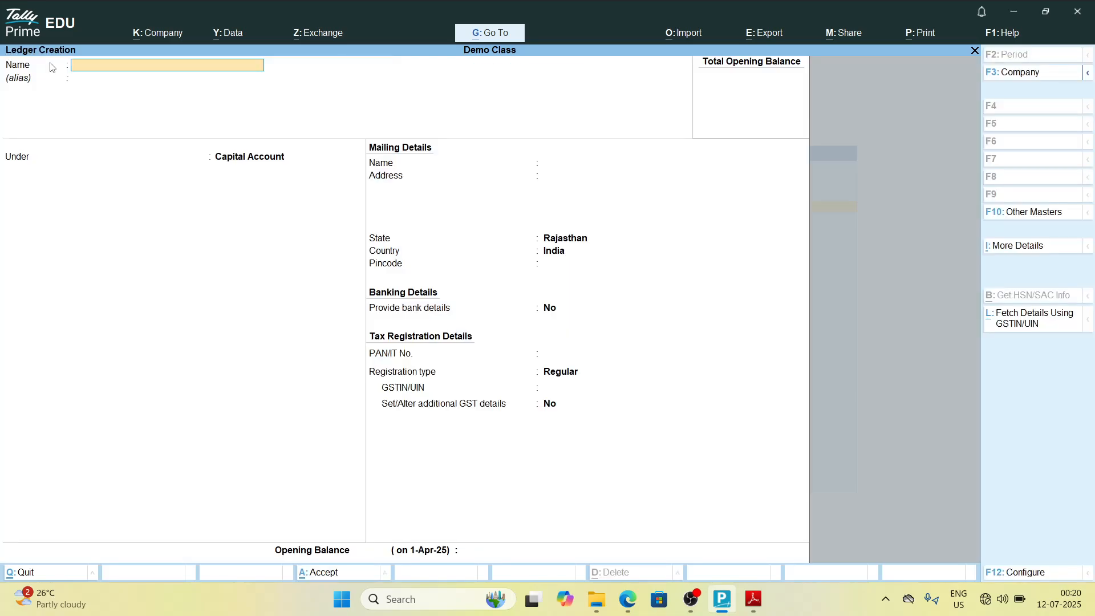
Step: Check the group list PDF, then name the new ledger Petrol Expenses
{"action": "key", "text": "alt+Tab"}
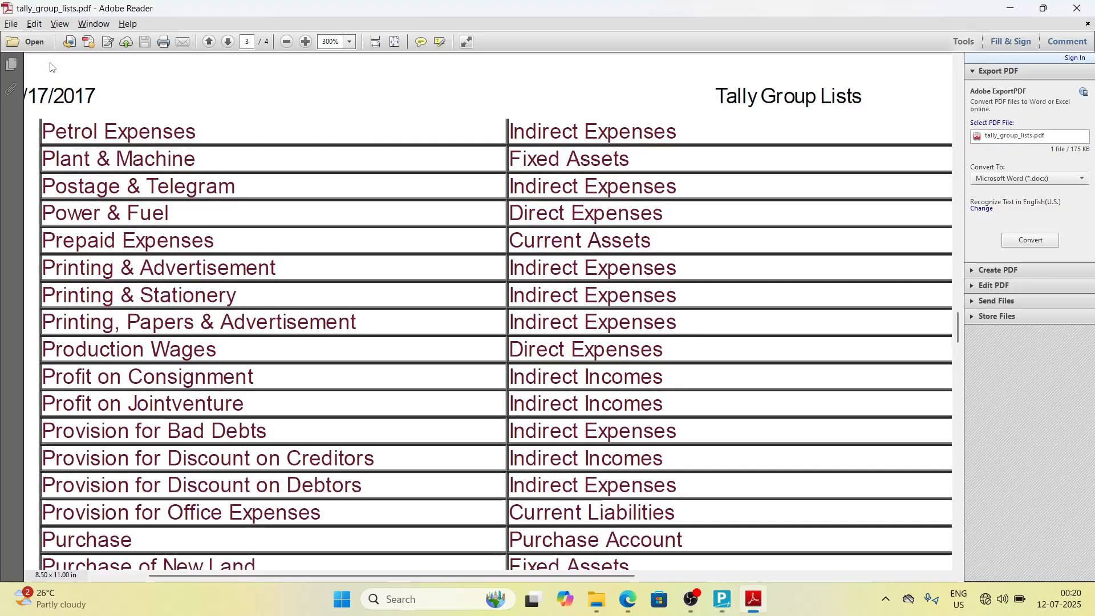
{"action": "key", "text": "alt+Tab"}
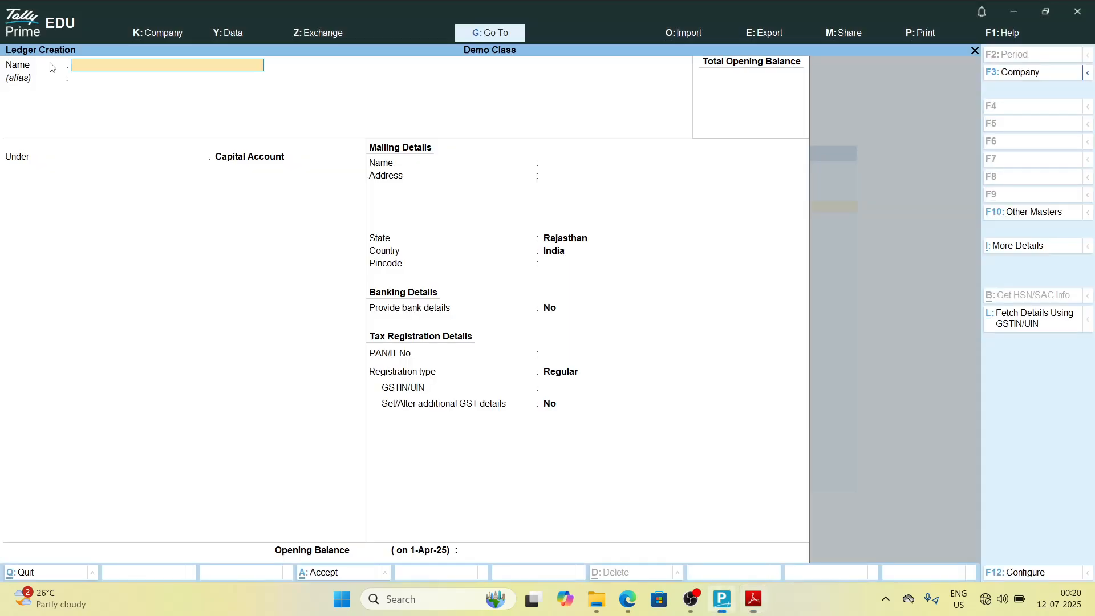
{"action": "type", "text": "Petrol Expenses"}
{"action": "key", "text": "Return"}
{"action": "key", "text": "Return"}
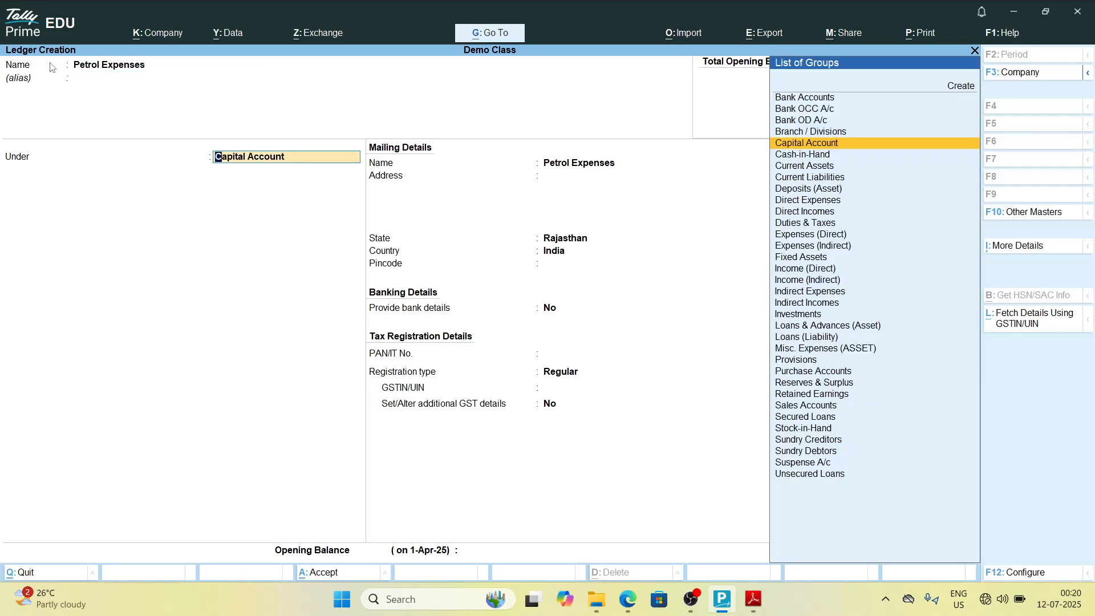
Step: Place the ledger under Indirect Expenses and accept the default statutory and GST settings up to the opening balance
{"action": "type", "text": "Ind"}
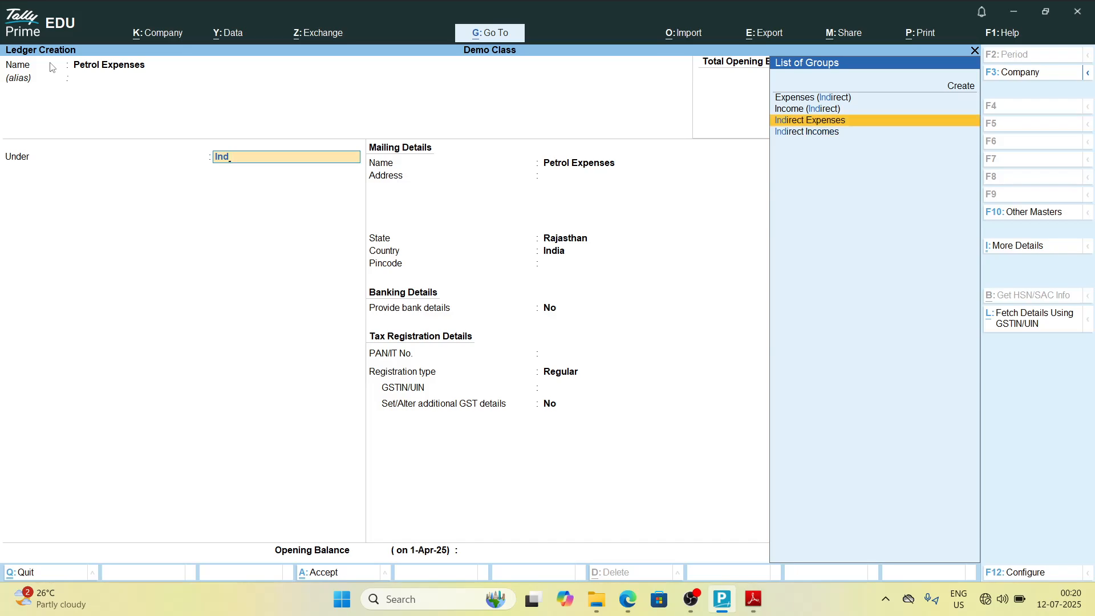
{"action": "key", "text": "Return"}
{"action": "key", "text": "Return"}
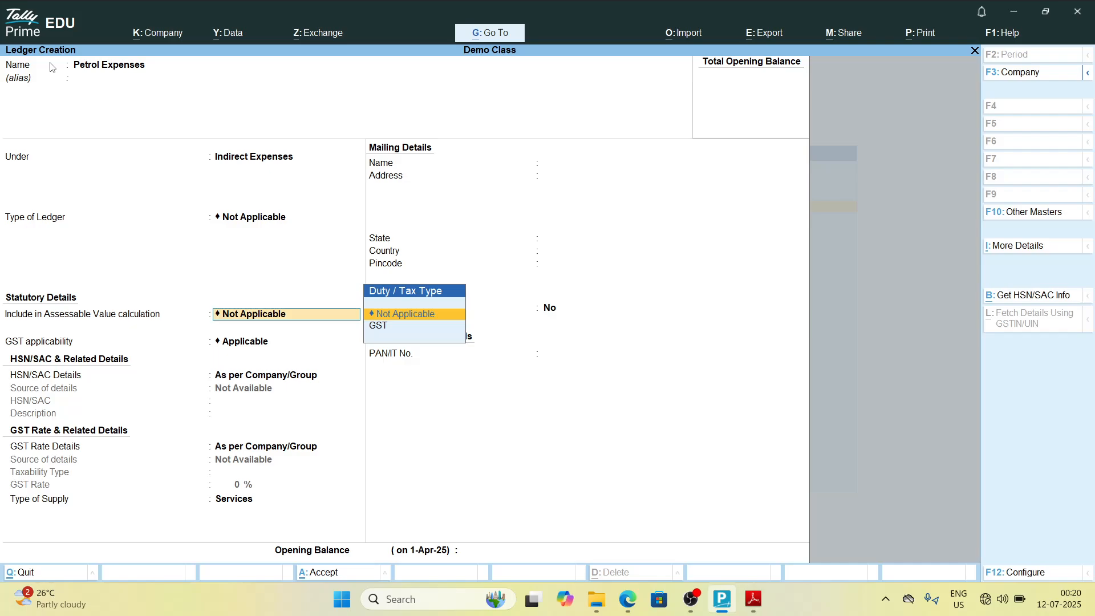
{"action": "key", "text": "Return"}
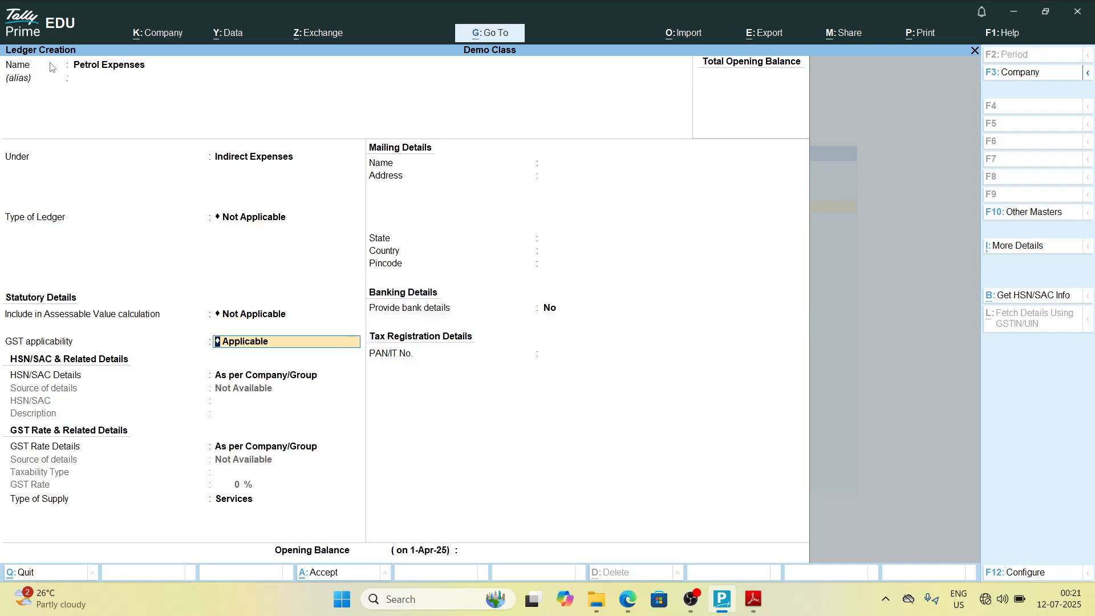
{"action": "key", "text": "Return"}
{"action": "key", "text": "Return"}
{"action": "key", "text": "Return"}
{"action": "key", "text": "Return"}
{"action": "key", "text": "Return"}
{"action": "key", "text": "Return"}
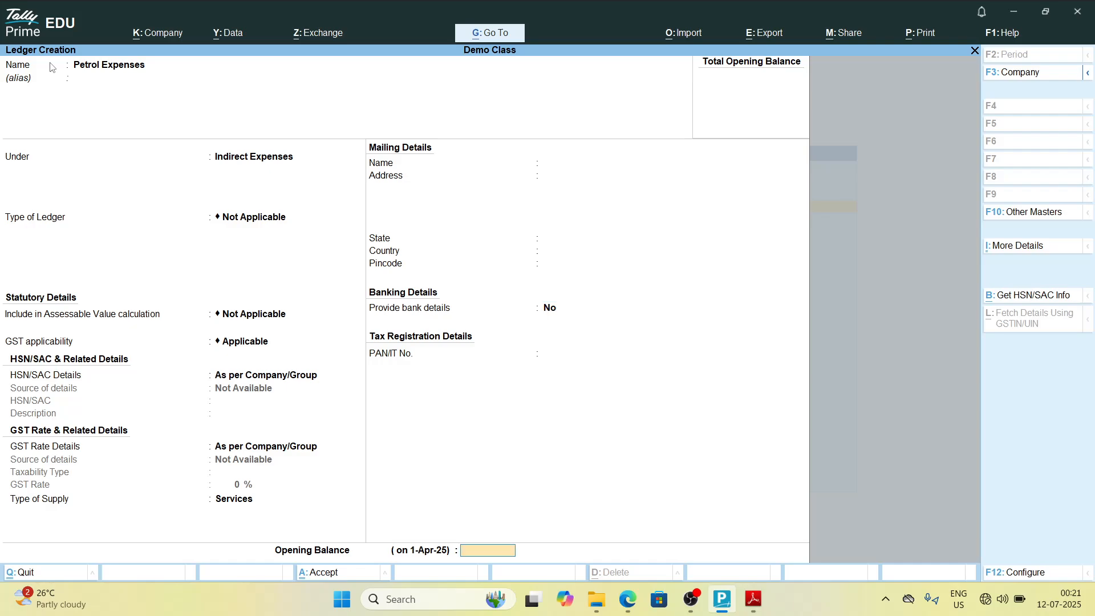
Step: Save the Petrol Expenses ledger and check the next entry in the group list PDF
{"action": "key", "text": "Return"}
{"action": "key", "text": "alt+Tab"}
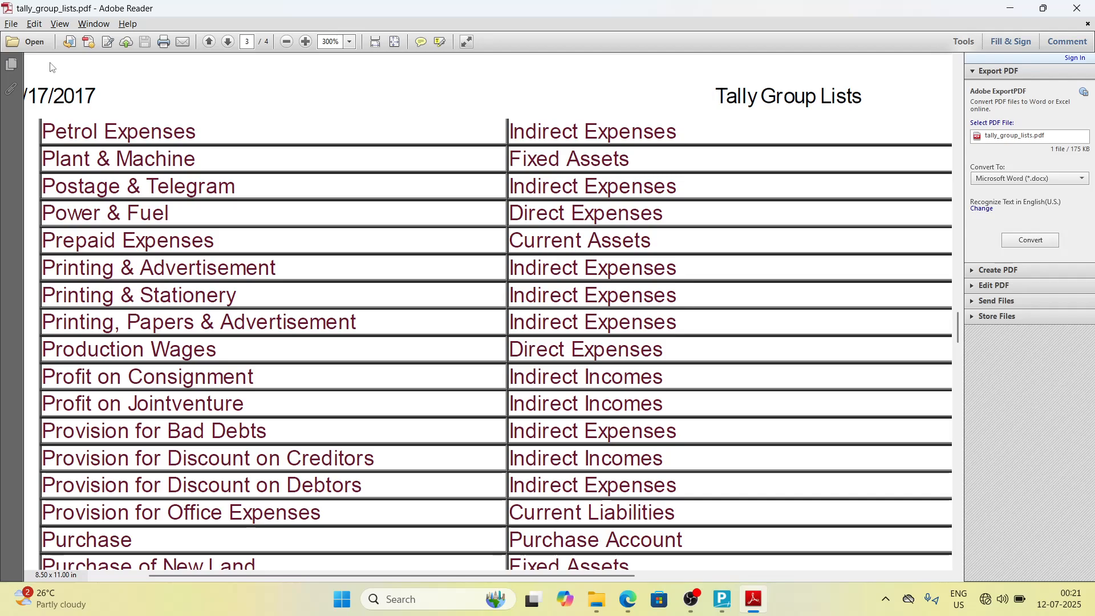
{"action": "key", "text": "alt+Tab"}
Step: Create a Plant & Machinery ledger under Fixed Assets and save it
{"action": "type", "text": "Plant"}
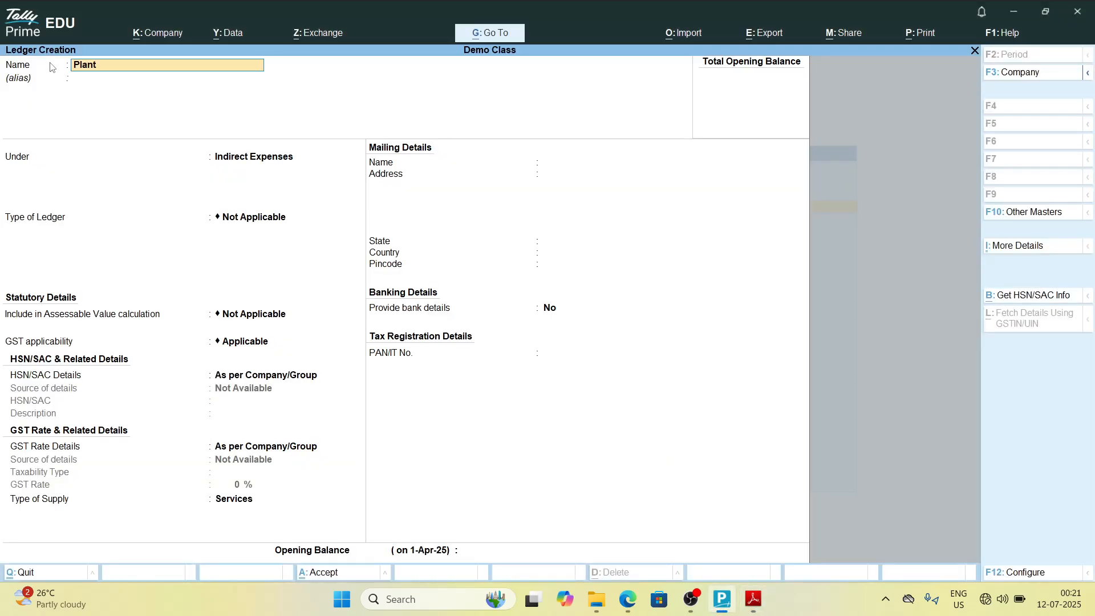
{"action": "type", "text": " & Machinery"}
{"action": "key", "text": "Return"}
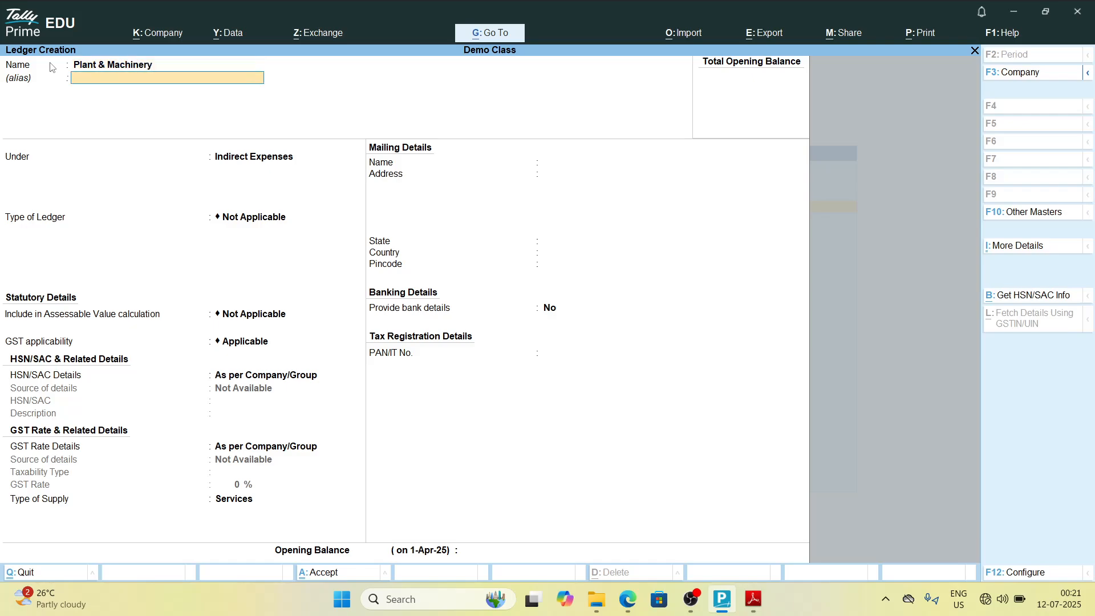
{"action": "key", "text": "Return"}
{"action": "type", "text": "F"}
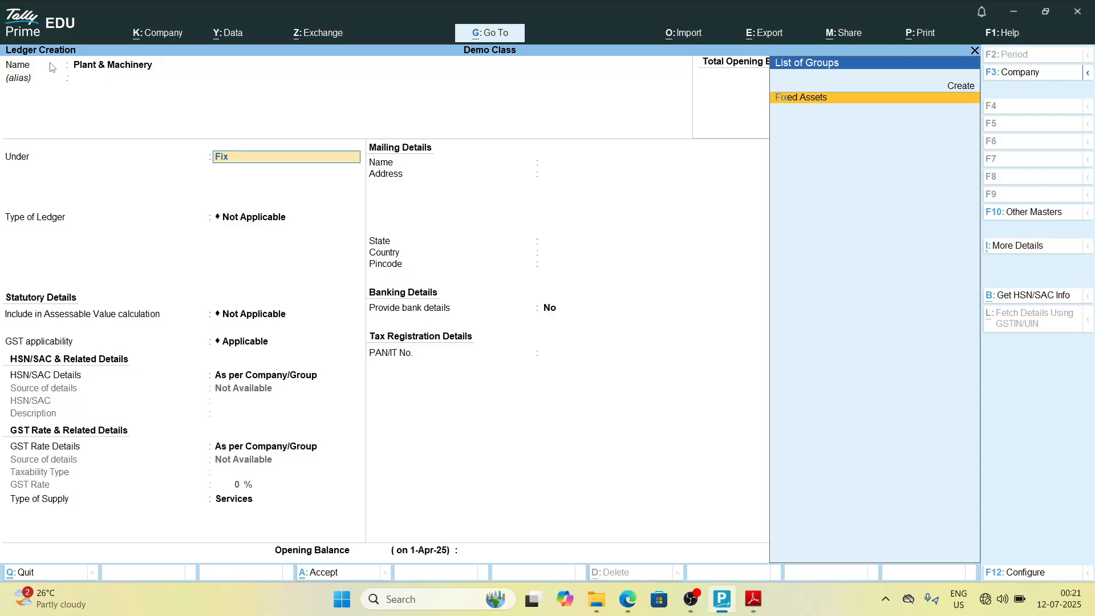
{"action": "type", "text": "ix"}
{"action": "key", "text": "Return"}
{"action": "key", "text": "Return"}
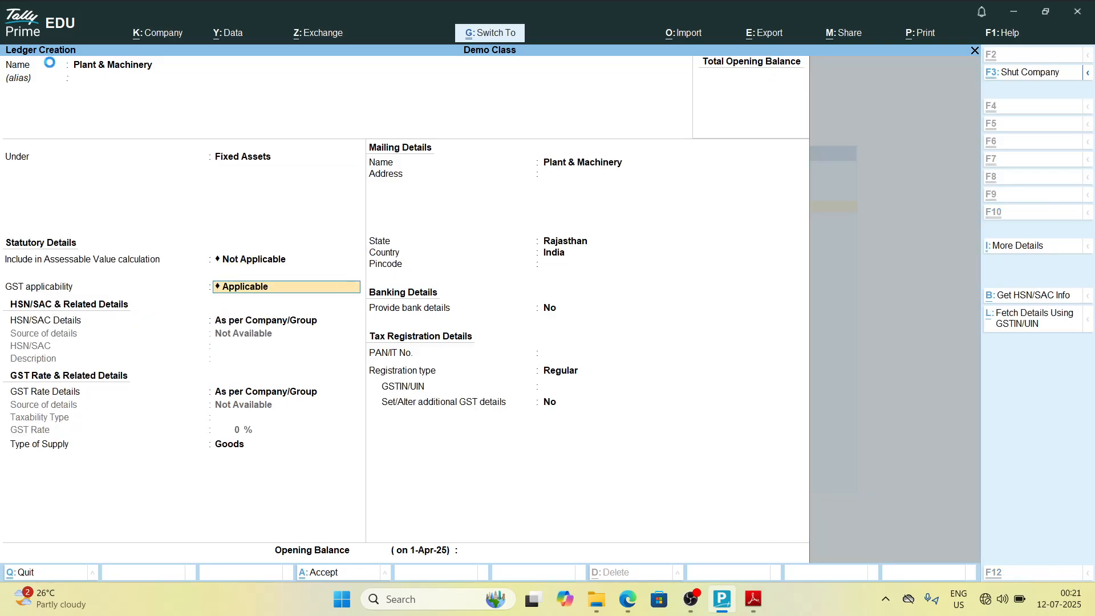
{"action": "key", "text": "ctrl+a"}
Step: Scroll the group list PDF, then name a new ledger Postage & Telegram
{"action": "key", "text": "alt+Tab"}
{"action": "scroll", "coordinate": [51, 67], "scroll_direction": "down", "scroll_amount": 2}
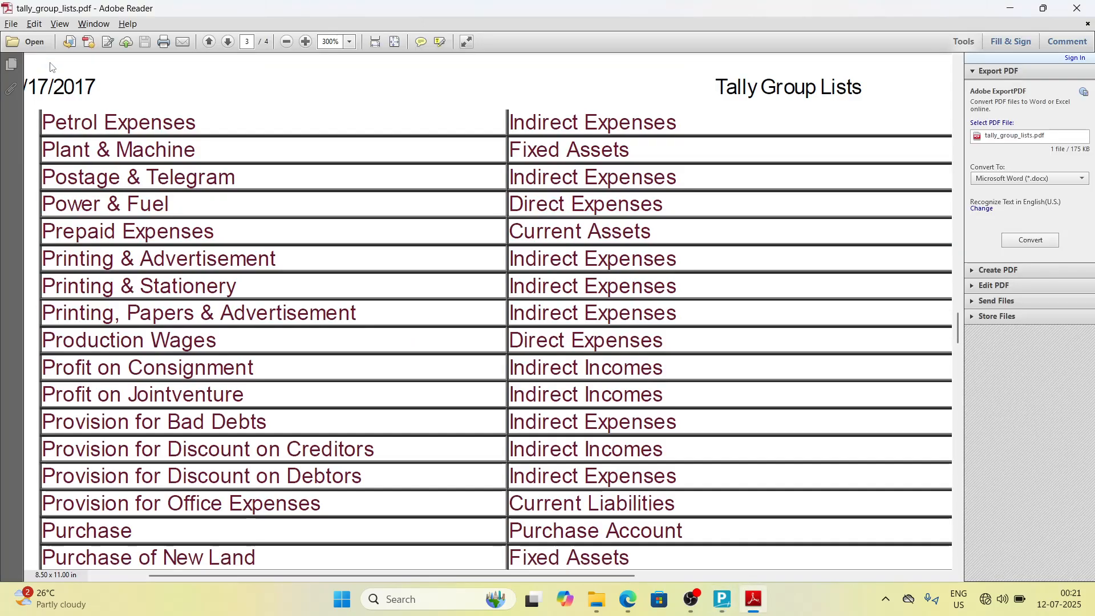
{"action": "key", "text": "alt+Tab"}
{"action": "type", "text": "Po"}
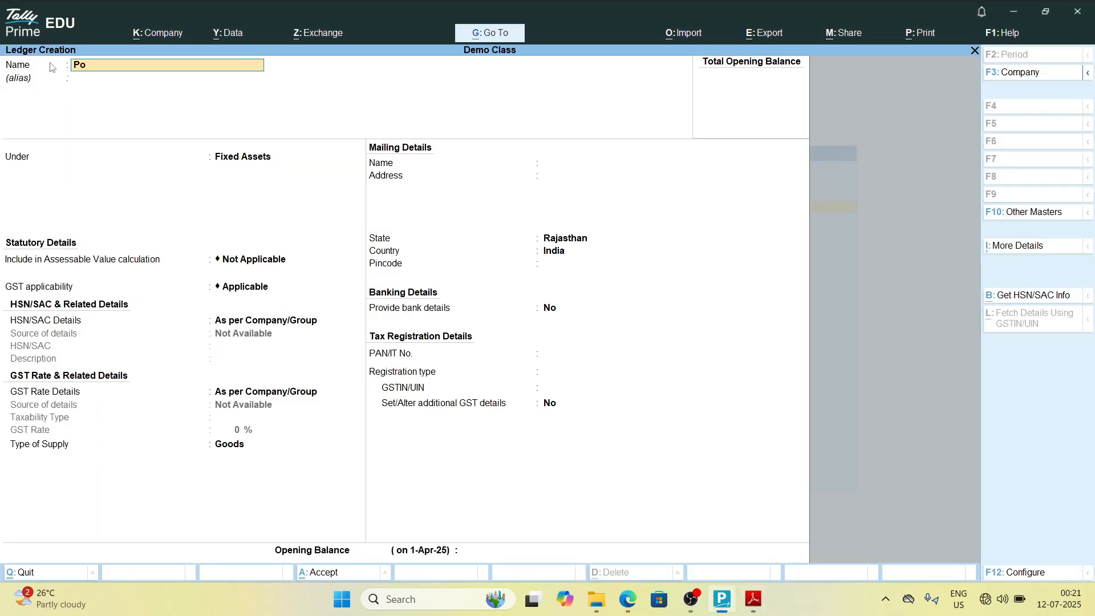
{"action": "type", "text": "stage &"}
{"action": "key", "text": "BackSpace"}
{"action": "type", "text": "& telegram"}
{"action": "key", "text": "Return"}
Step: Place Postage & Telegram under Indirect Expenses as listed in the PDF and save the ledger
{"action": "key", "text": "alt+Tab"}
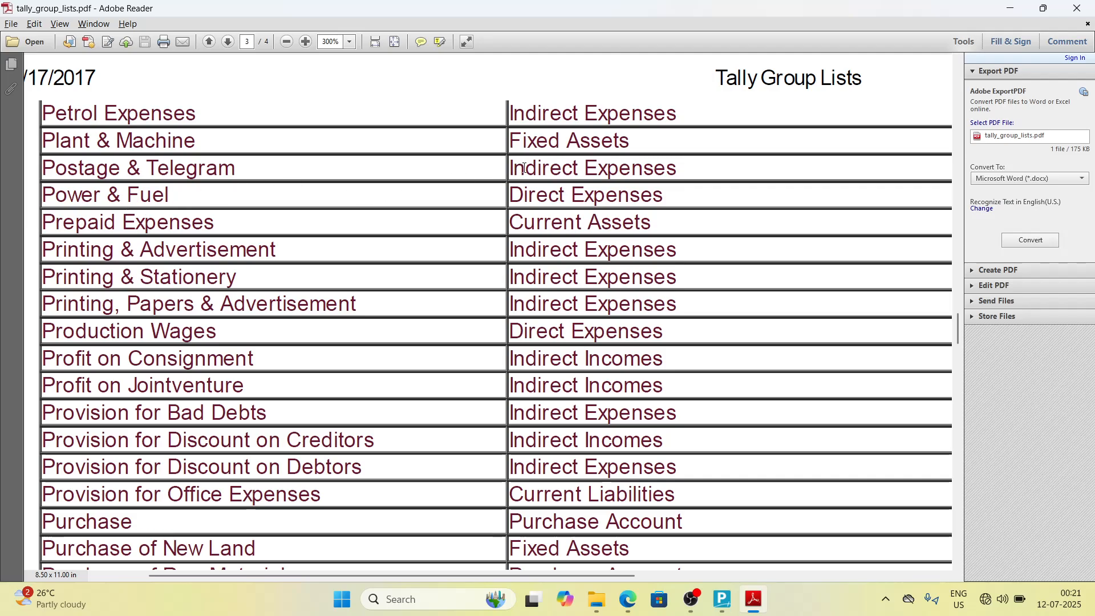
{"action": "key", "text": "alt+Tab"}
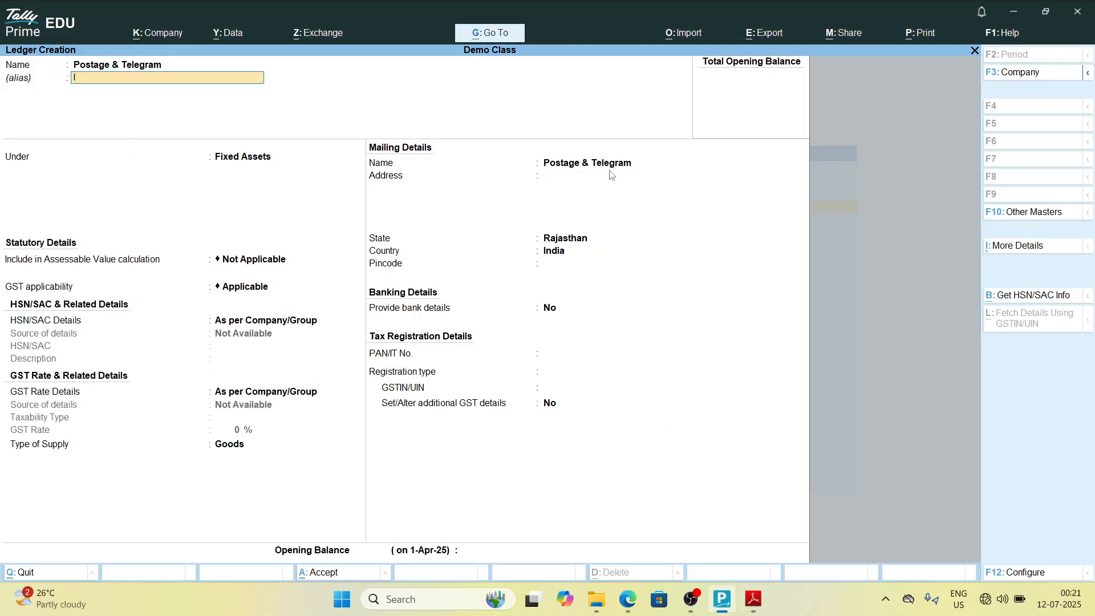
{"action": "key", "text": "BackSpace"}
{"action": "key", "text": "BackSpace"}
{"action": "key", "text": "Return"}
{"action": "type", "text": "Ind"}
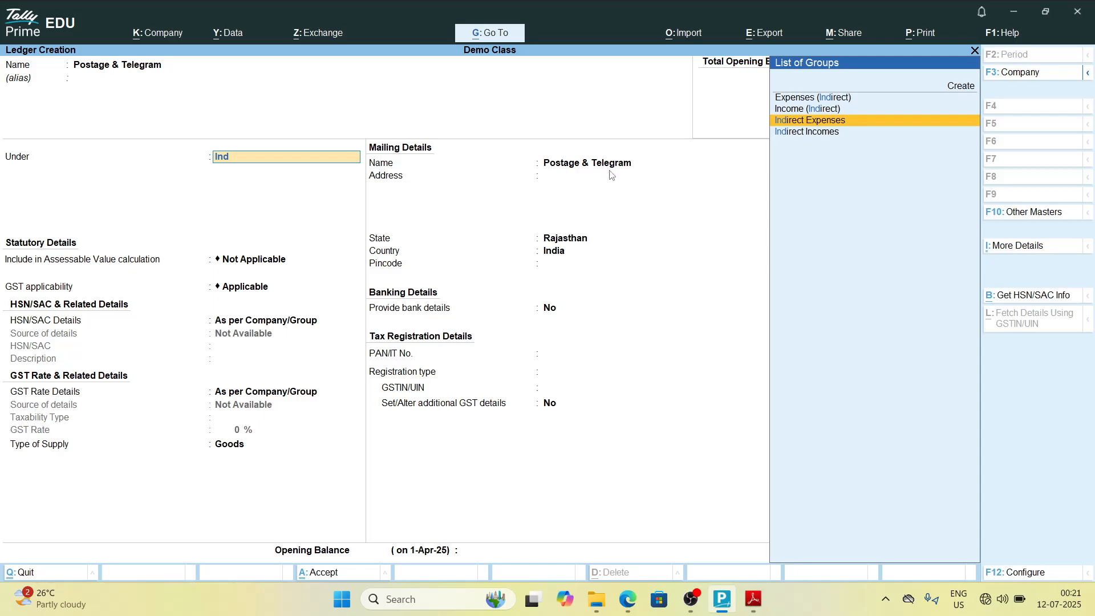
{"action": "key", "text": "Return"}
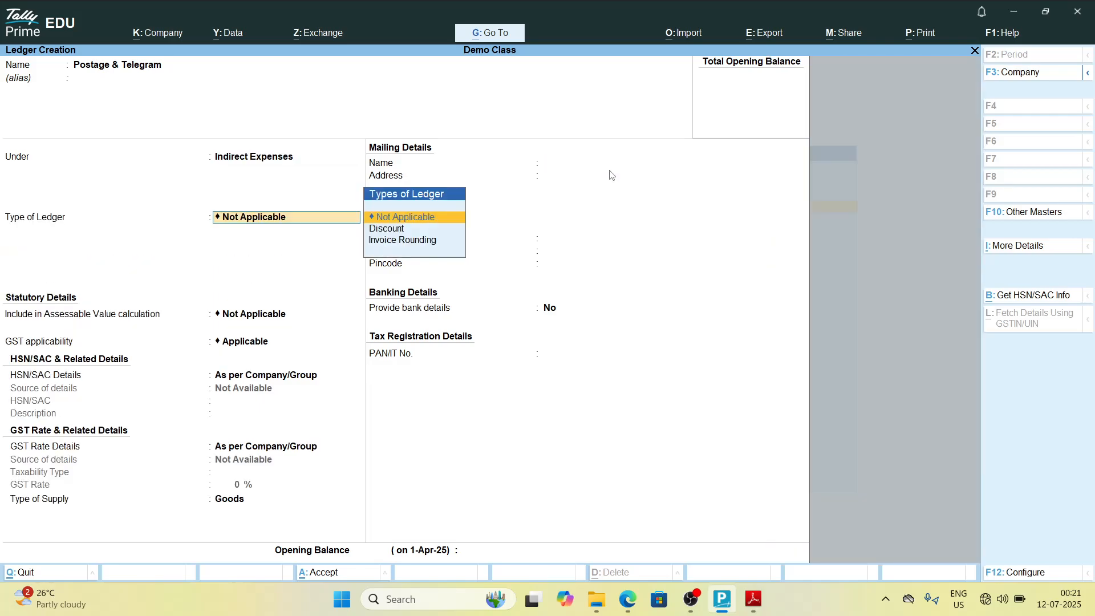
{"action": "key", "text": "Return"}
{"action": "key", "text": "ctrl+a"}
Step: Check the group list PDF and name a new ledger Power & Fuel
{"action": "key", "text": "alt+Tab"}
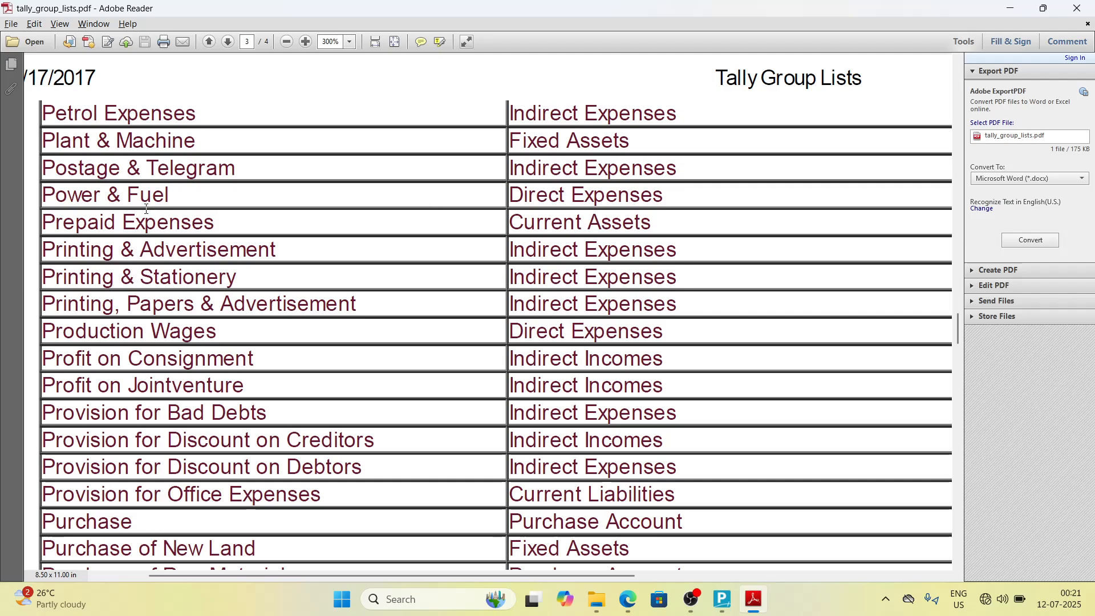
{"action": "key", "text": "alt+Tab"}
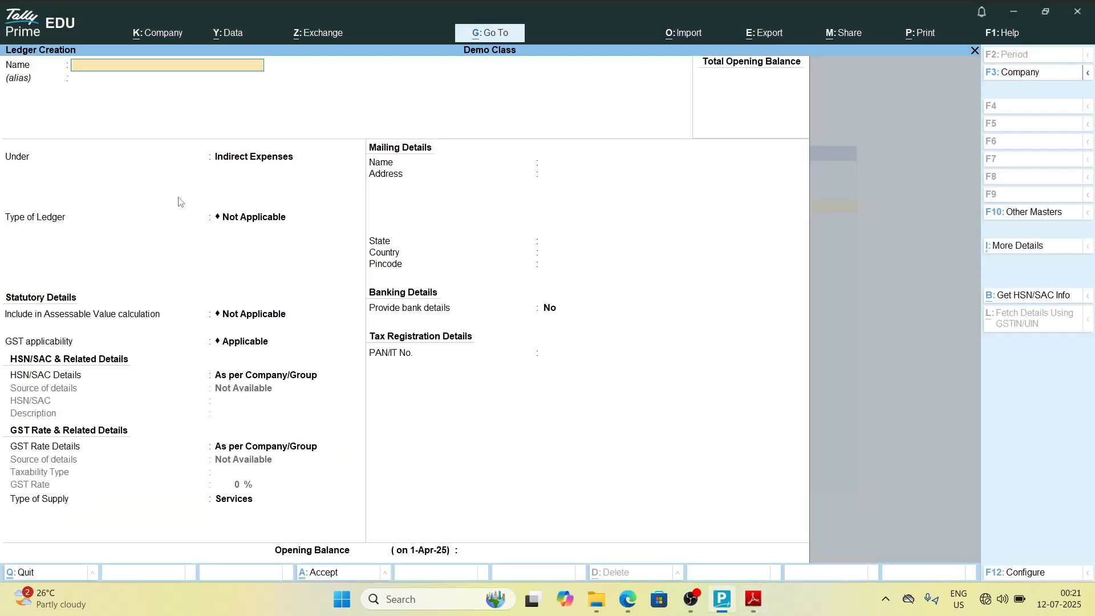
{"action": "type", "text": "Power &"}
{"action": "key", "text": "alt+Tab"}
Step: Place Power & Fuel under Direct Expenses and save the ledger
{"action": "key", "text": "alt+Tab"}
{"action": "type", "text": "fuel"}
{"action": "key", "text": "alt+Tab"}
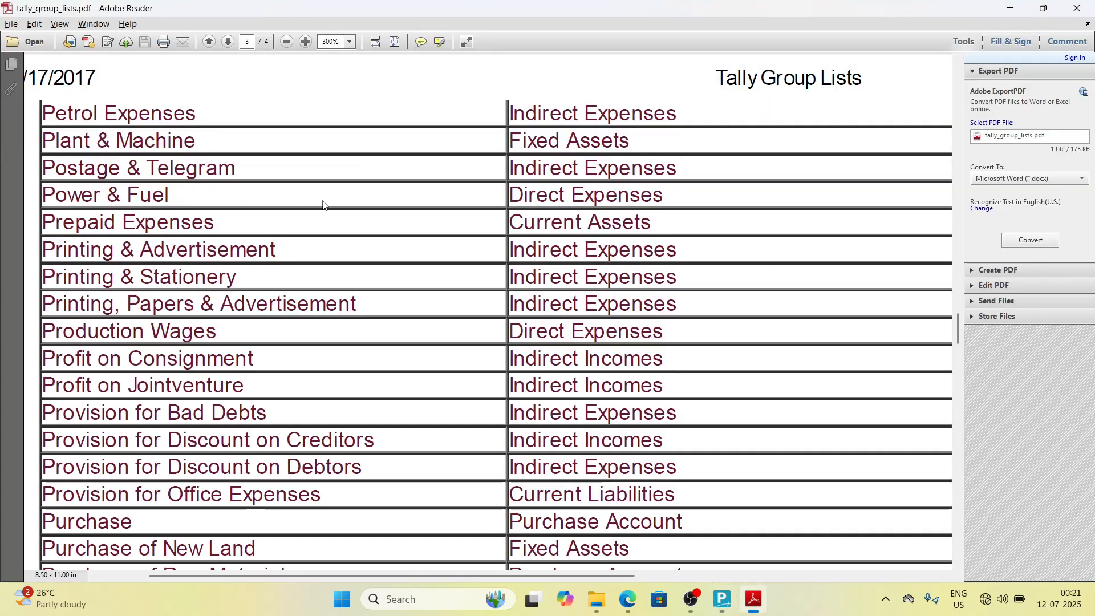
{"action": "key", "text": "alt+Tab"}
{"action": "type", "text": "Dir"}
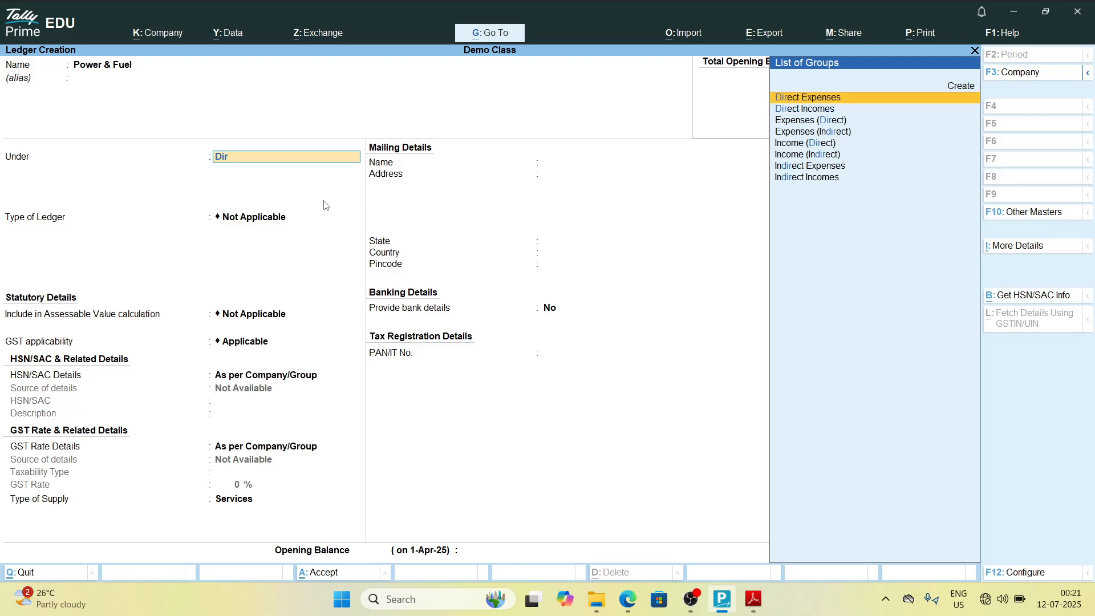
{"action": "key", "text": "Return"}
{"action": "key", "text": "Return"}
{"action": "key", "text": "ctrl+a"}
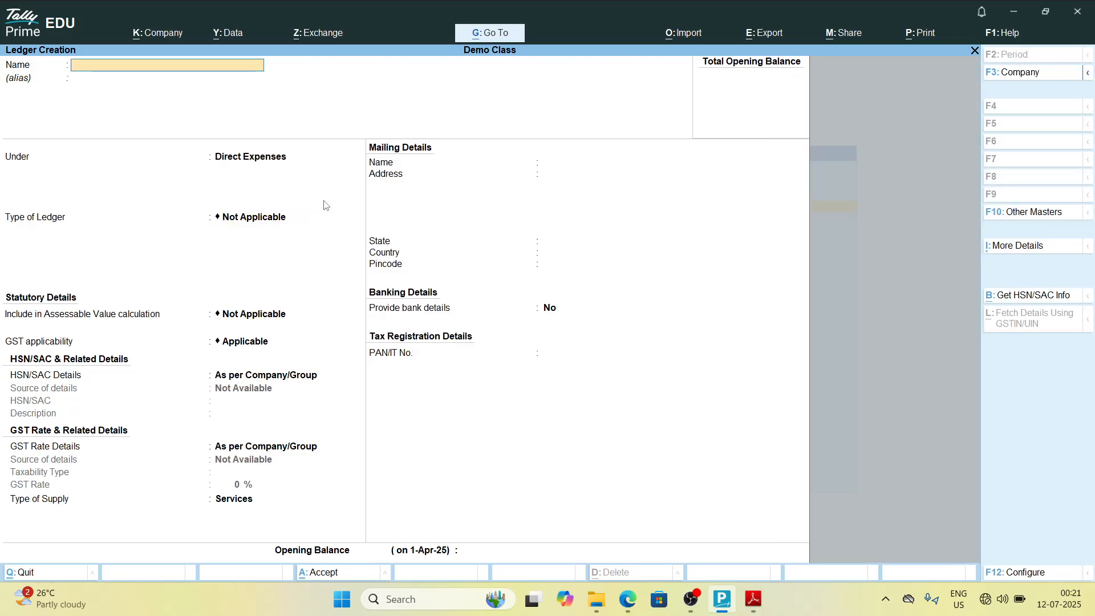
Step: Check the group list PDF and name a new ledger Prepaid Expenses
{"action": "key", "text": "alt+Tab"}
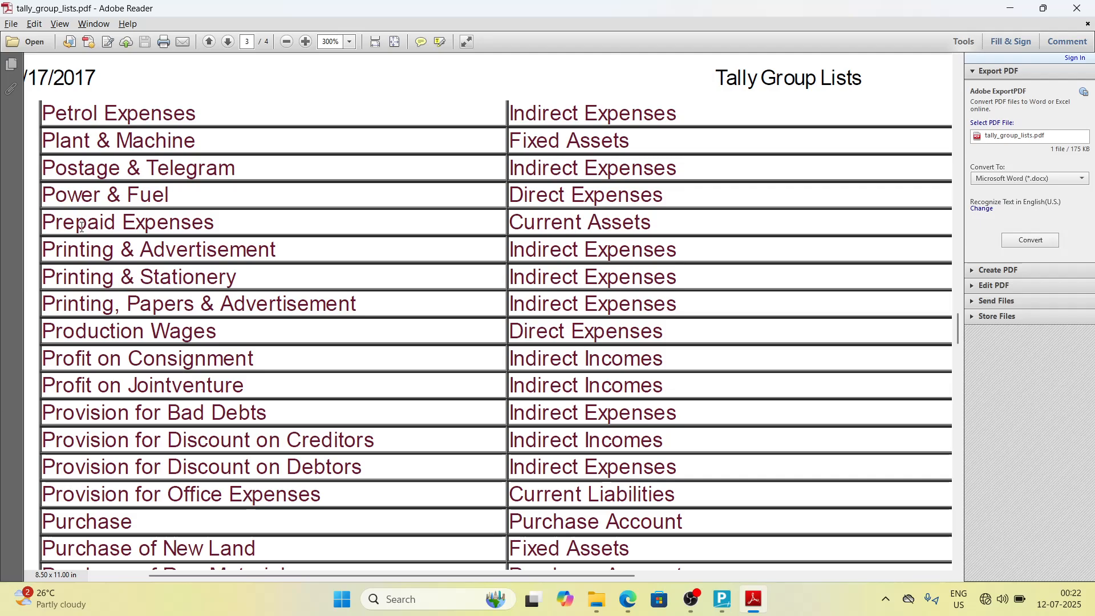
{"action": "key", "text": "alt+Tab"}
{"action": "type", "text": "Pre"}
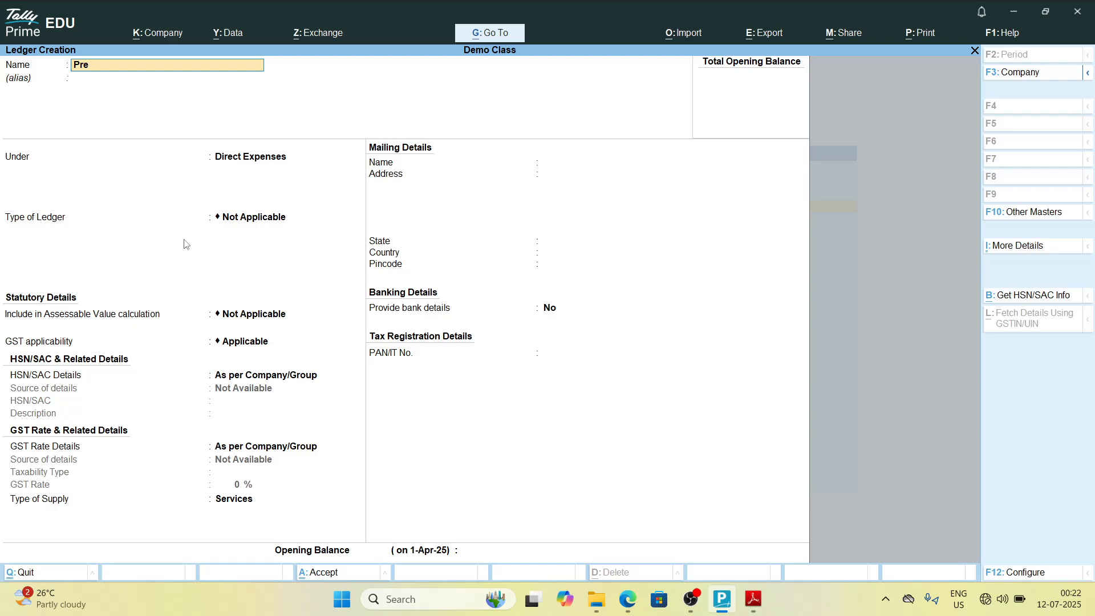
{"action": "type", "text": "paid expenses"}
{"action": "key", "text": "alt+Tab"}
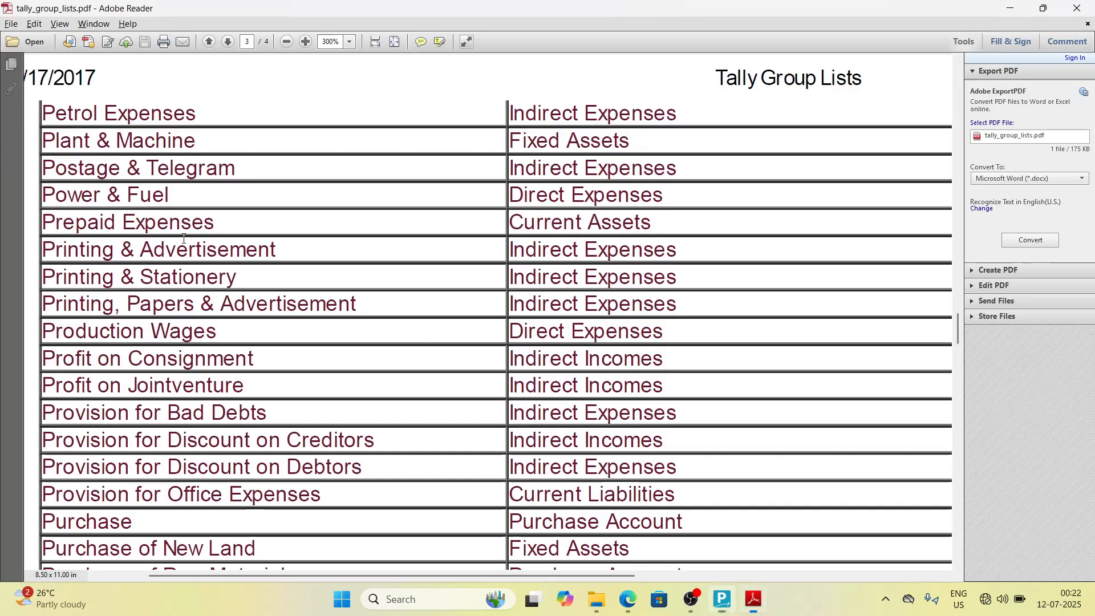
{"action": "key", "text": "alt+Tab"}
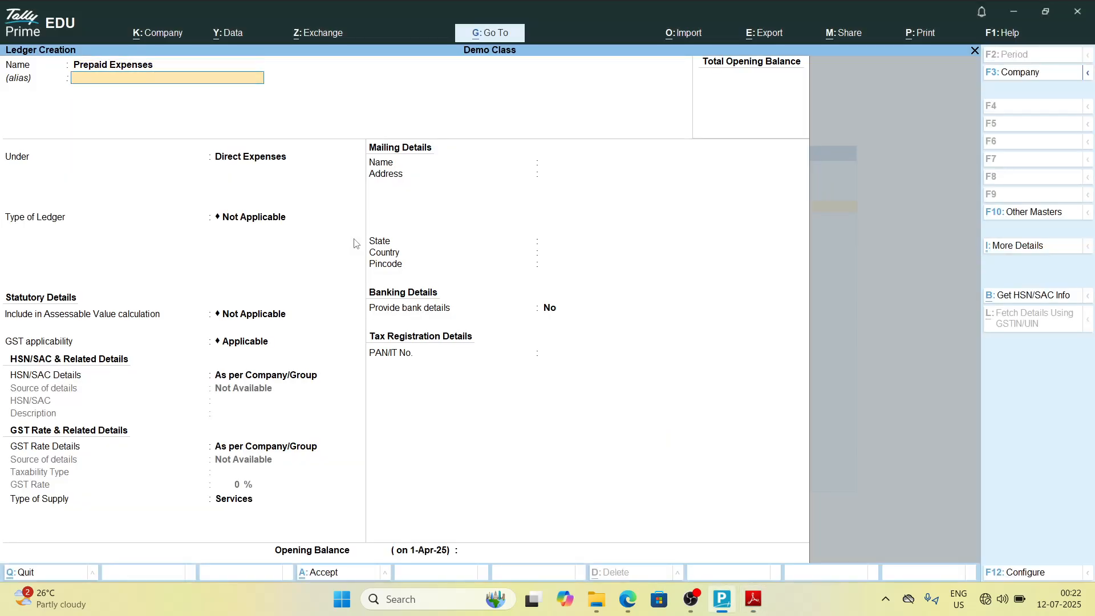
Step: Place Prepaid Expenses under Current Assets and save the ledger
{"action": "key", "text": "Return"}
{"action": "key", "text": "Return"}
{"action": "type", "text": "cur"}
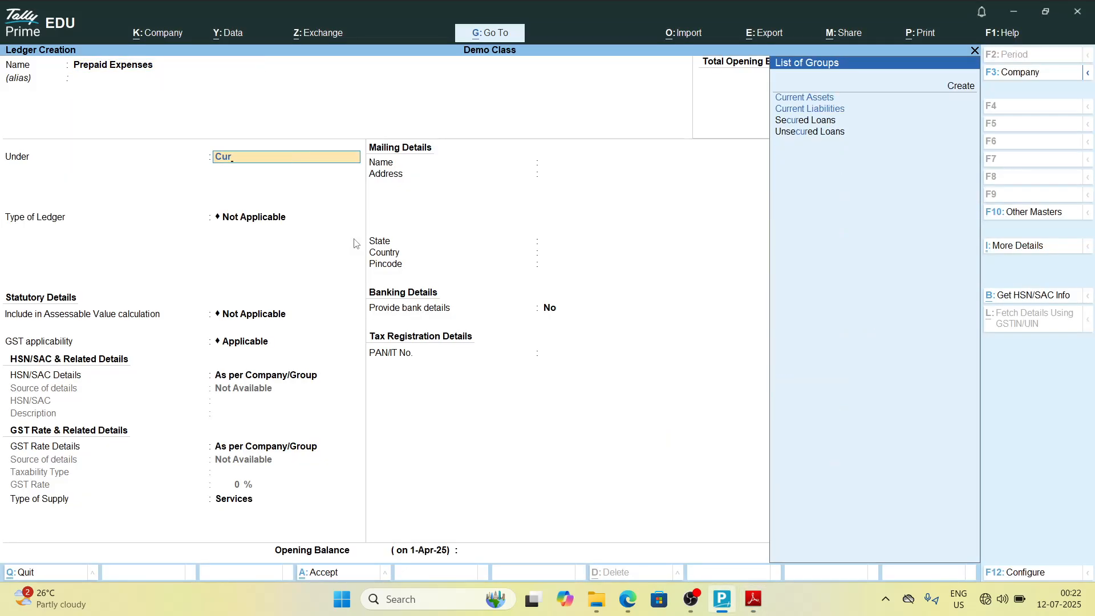
{"action": "key", "text": "Return"}
{"action": "key", "text": "Return"}
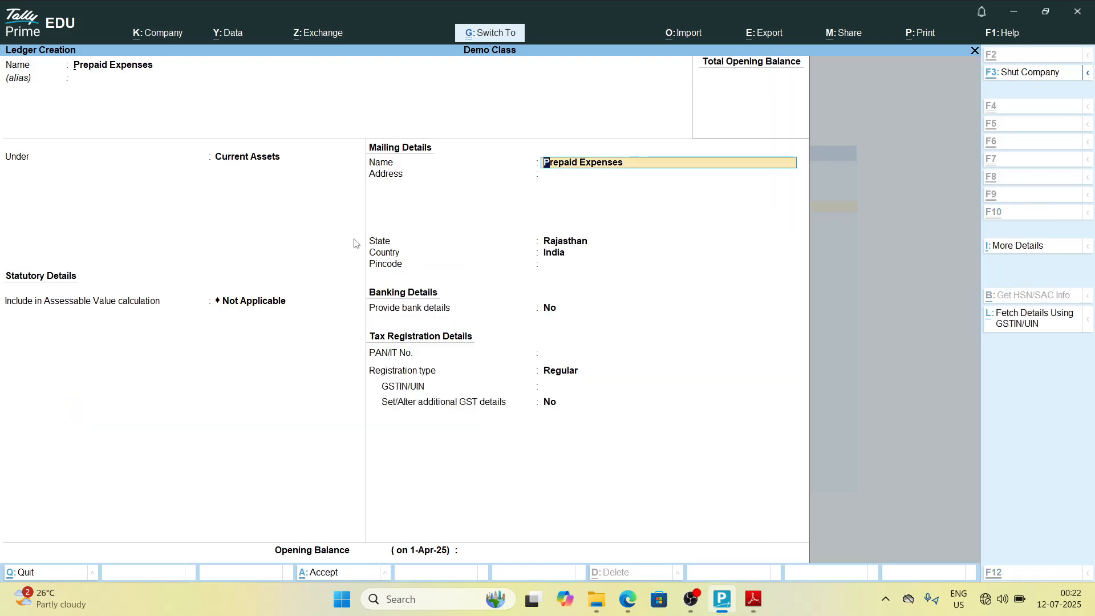
{"action": "key", "text": "ctrl+a"}
Step: Check the group list PDF and start the next ledger name with Printing &
{"action": "key", "text": "alt+Tab"}
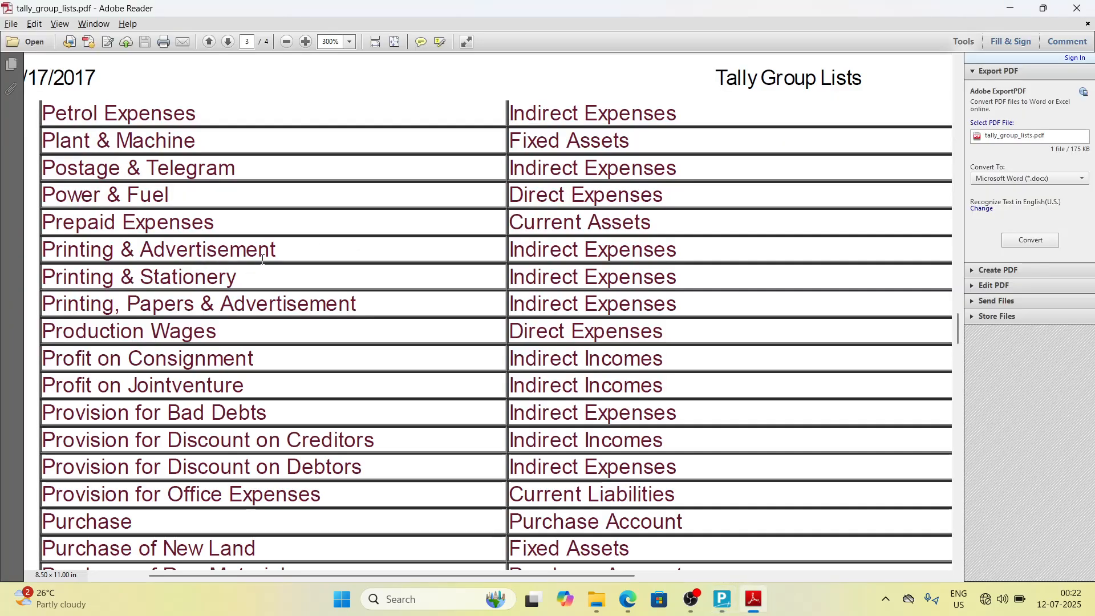
{"action": "key", "text": "alt+Tab"}
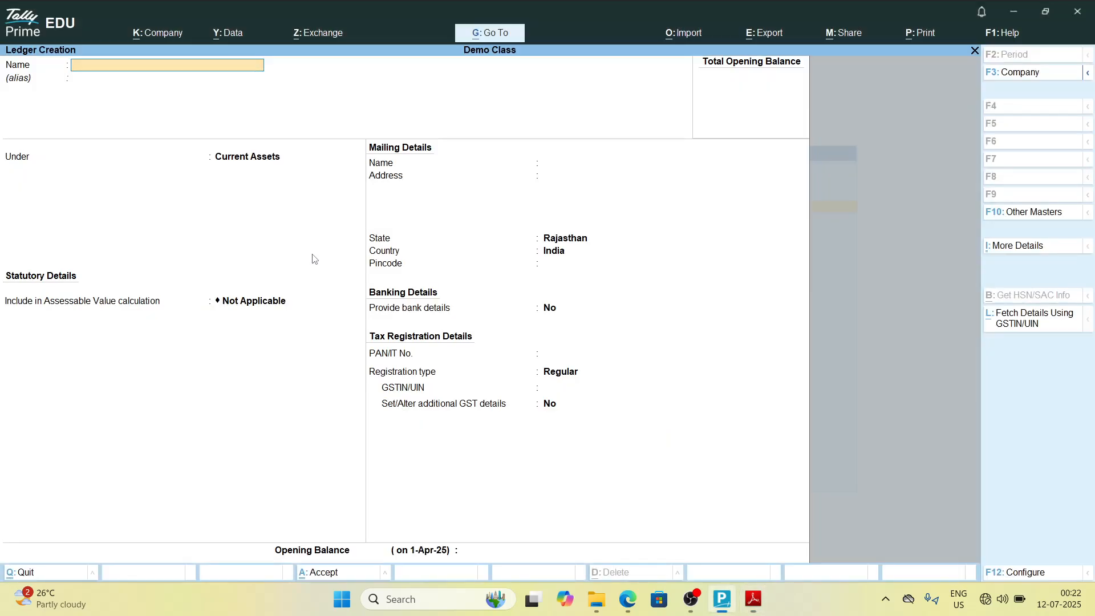
{"action": "type", "text": "Pr"}
{"action": "key", "text": "alt+Tab"}
{"action": "key", "text": "alt+Tab"}
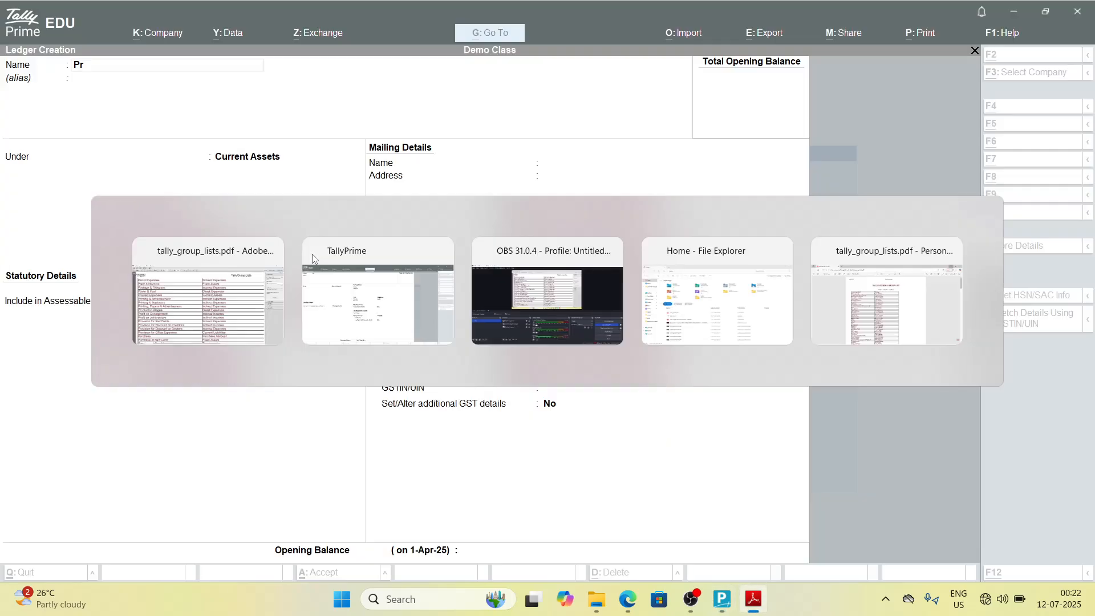
{"action": "type", "text": "inting"}
{"action": "key", "text": "alt+Tab"}
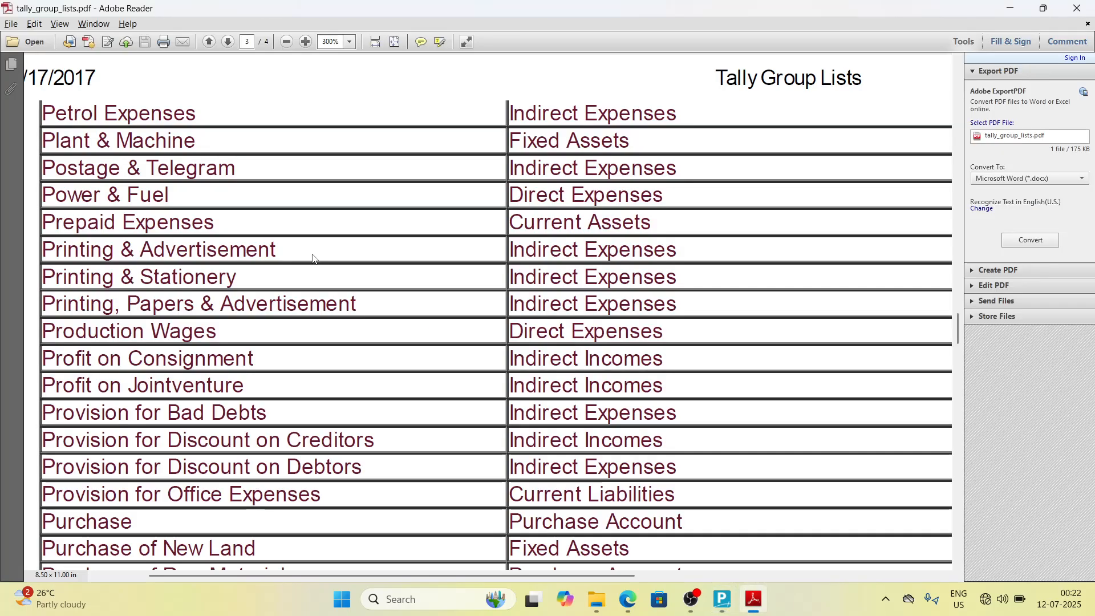
{"action": "key", "text": "alt+Tab"}
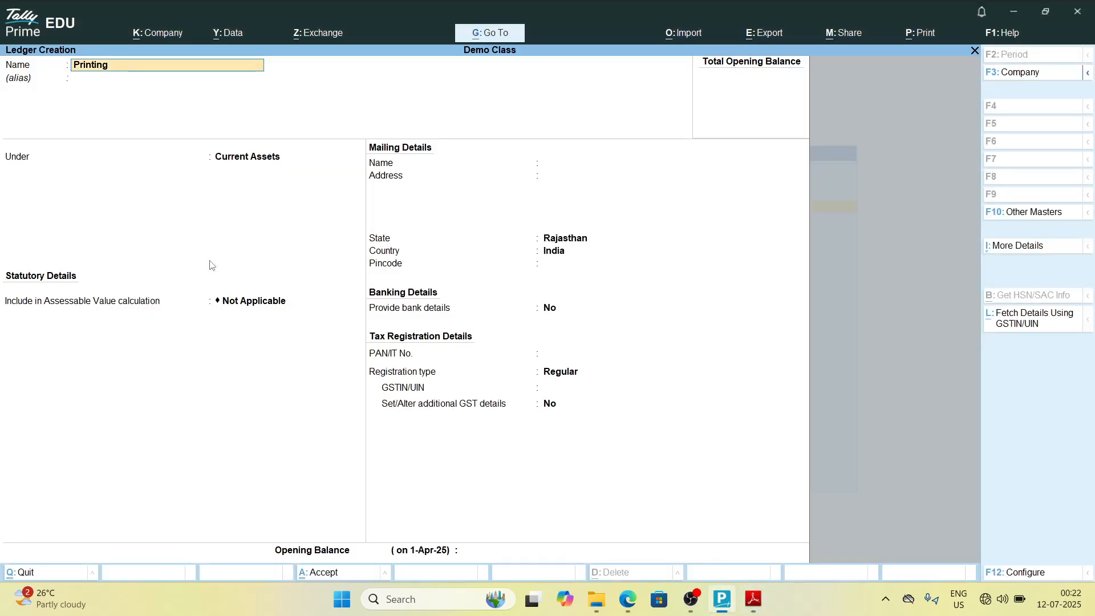
{"action": "type", "text": "&N"}
{"action": "key", "text": "BackSpace"}
{"action": "key", "text": "alt+Tab"}
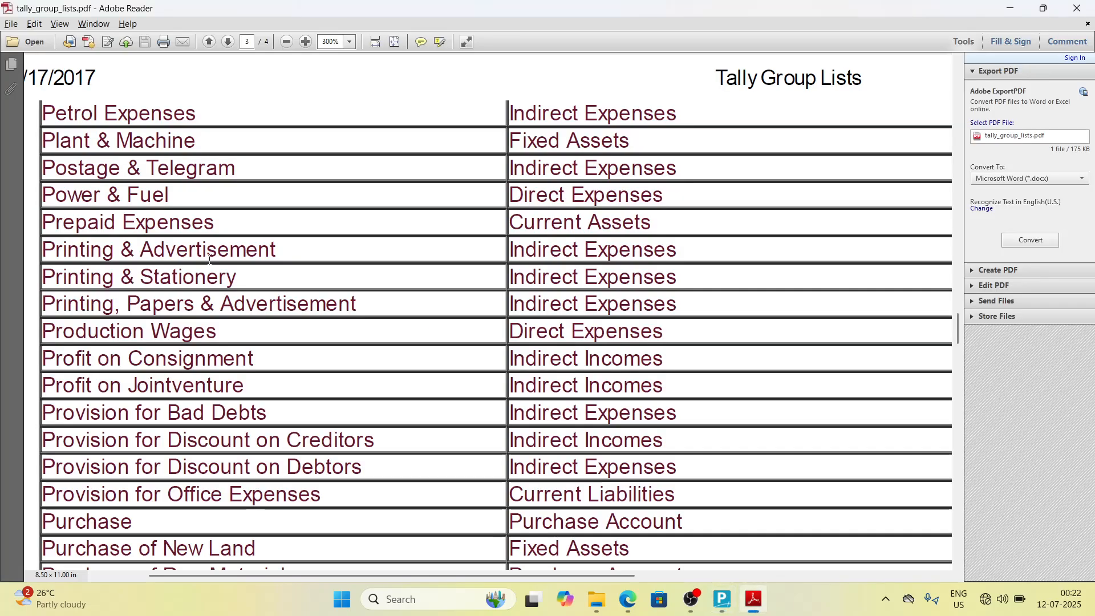
{"action": "key", "text": "alt+Tab"}
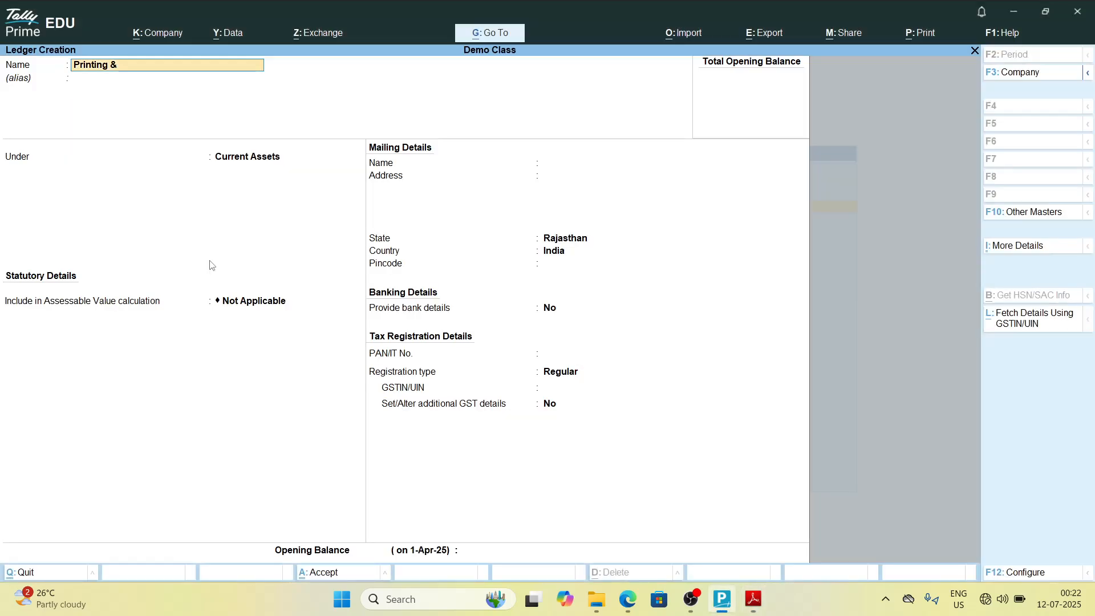
Step: Complete the ledger name as Printing & Advertisement, rechecking its spelling in the PDF
{"action": "type", "text": "Adversi"}
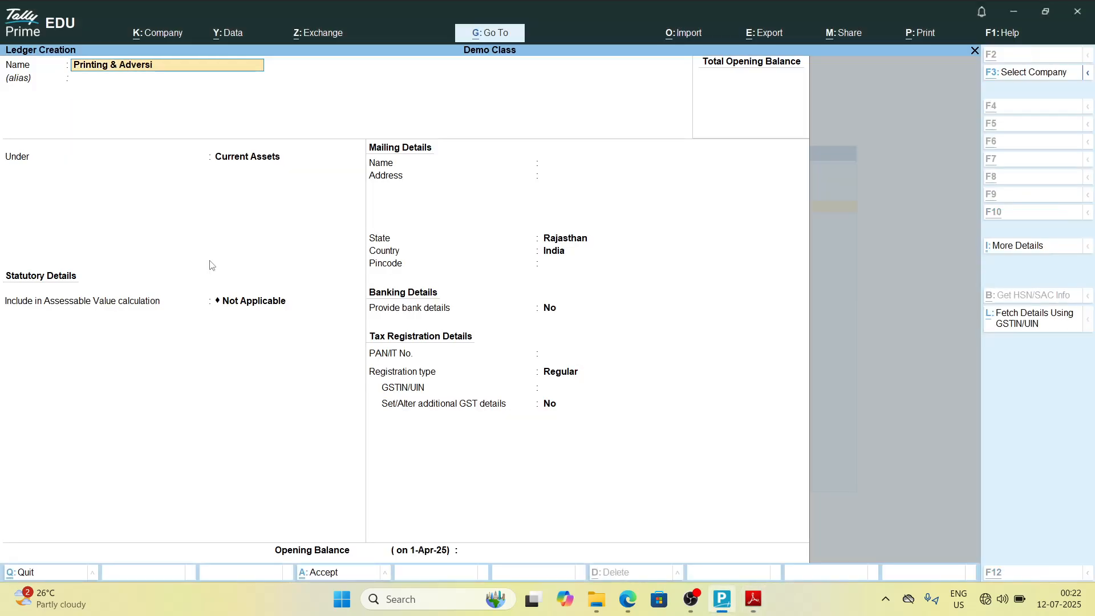
{"action": "key", "text": "alt+Tab"}
{"action": "key", "text": "alt+Tab"}
{"action": "type", "text": "i"}
{"action": "key", "text": "alt+Tab"}
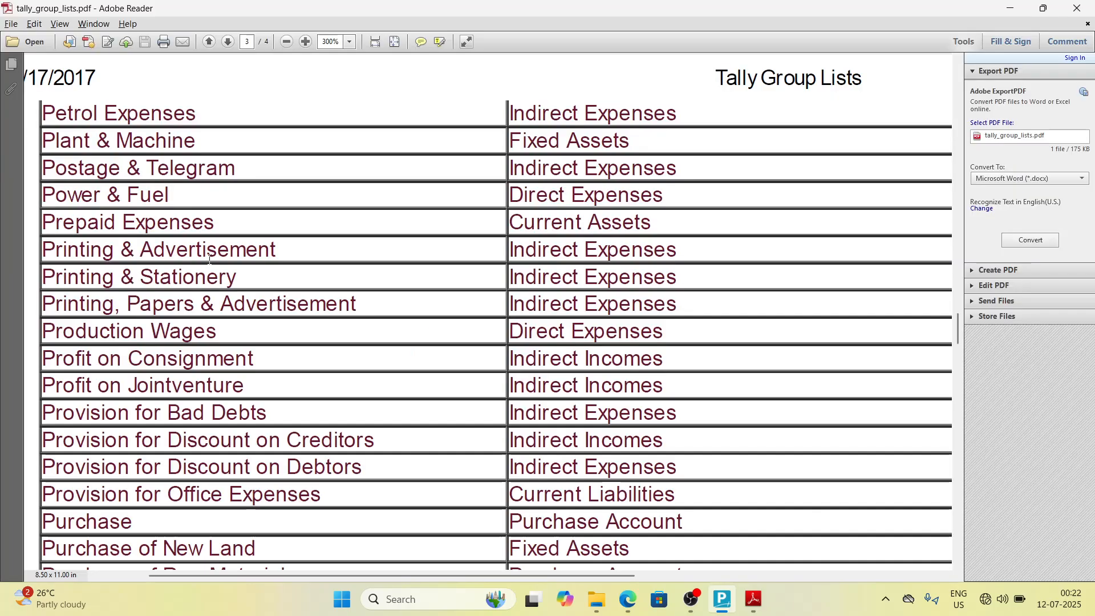
{"action": "key", "text": "alt+Tab"}
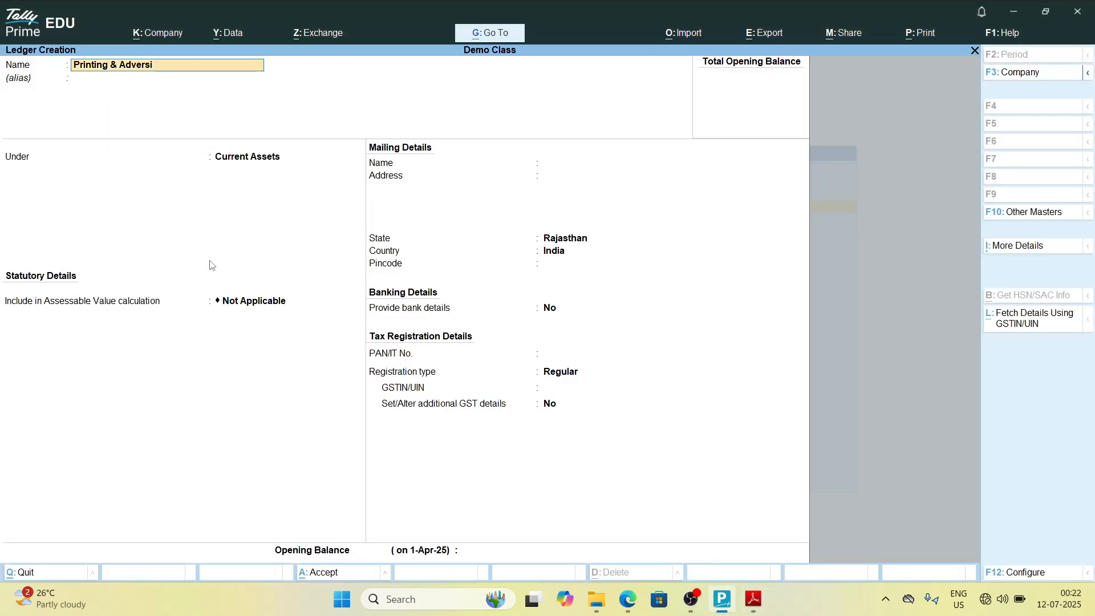
{"action": "key", "text": "alt+Tab"}
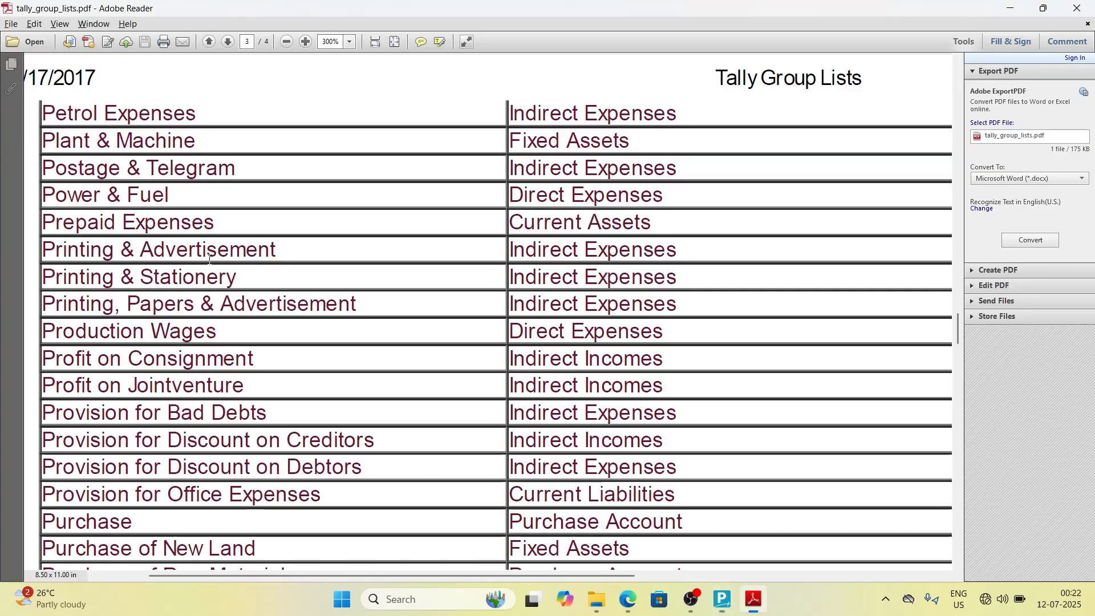
{"action": "key", "text": "alt+Tab"}
{"action": "type", "text": "t"}
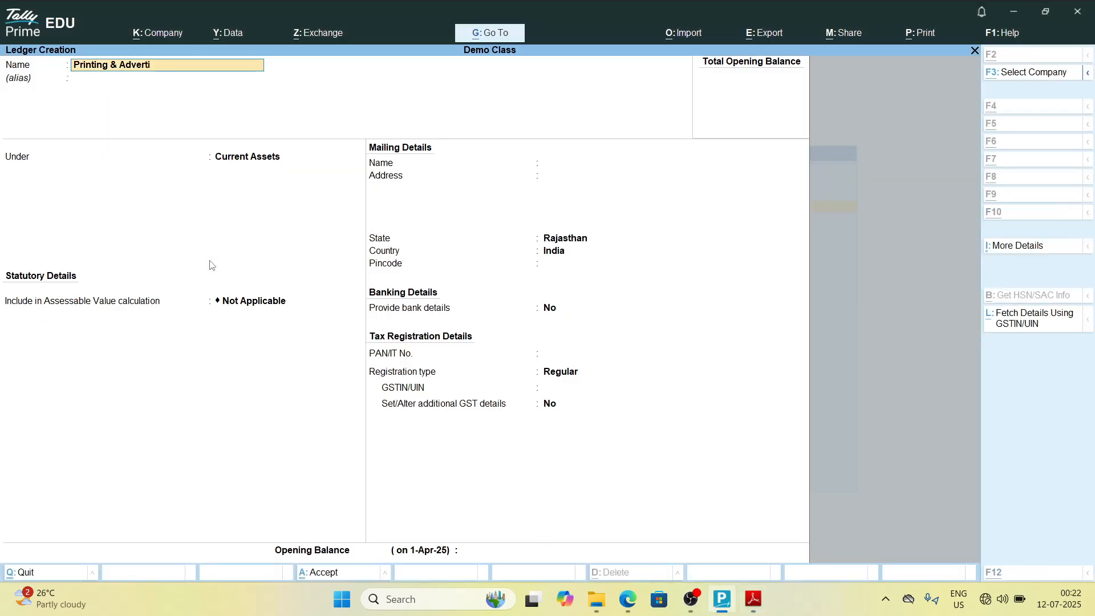
{"action": "key", "text": "alt+Tab"}
Step: Place Printing & Advertisement under Indirect Expenses and save the ledger
{"action": "key", "text": "alt+Tab"}
{"action": "type", "text": "isement"}
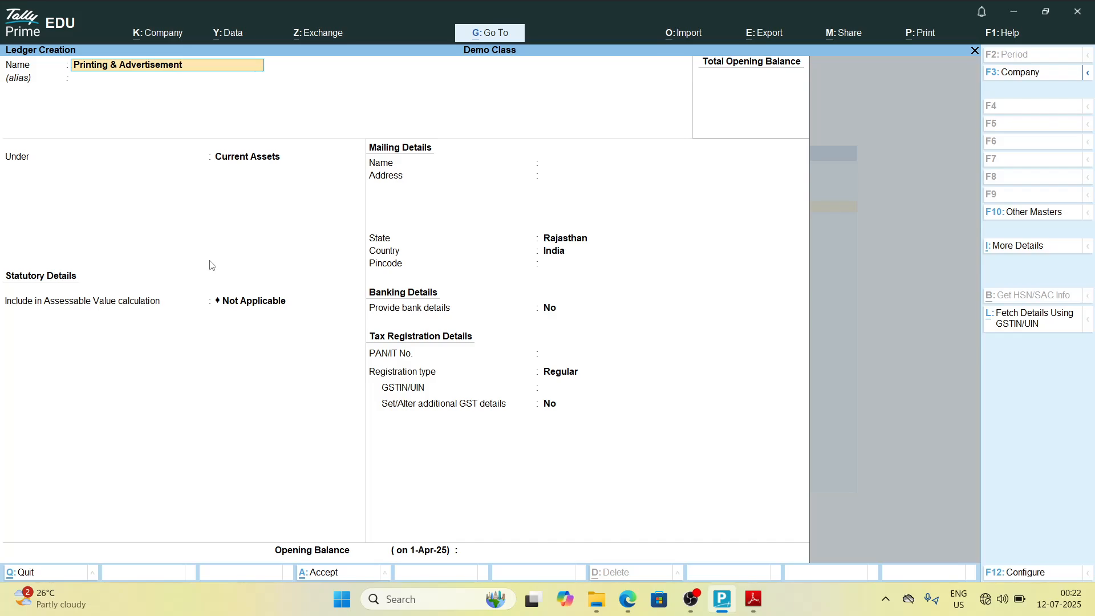
{"action": "key", "text": "alt+Tab"}
{"action": "key", "text": "alt+Tab"}
{"action": "key", "text": "Return"}
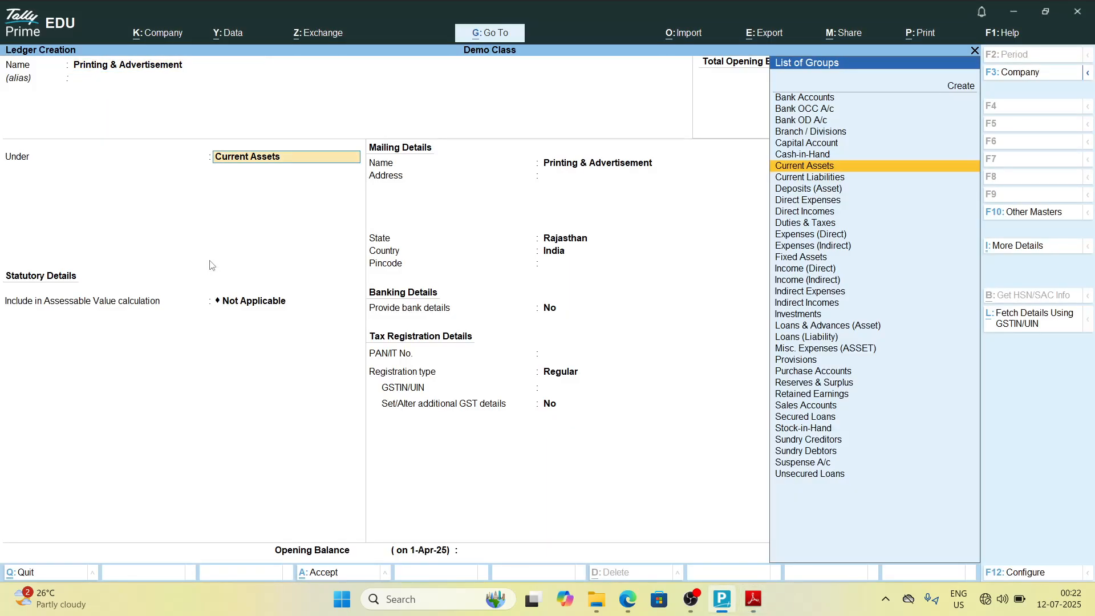
{"action": "type", "text": "Ind"}
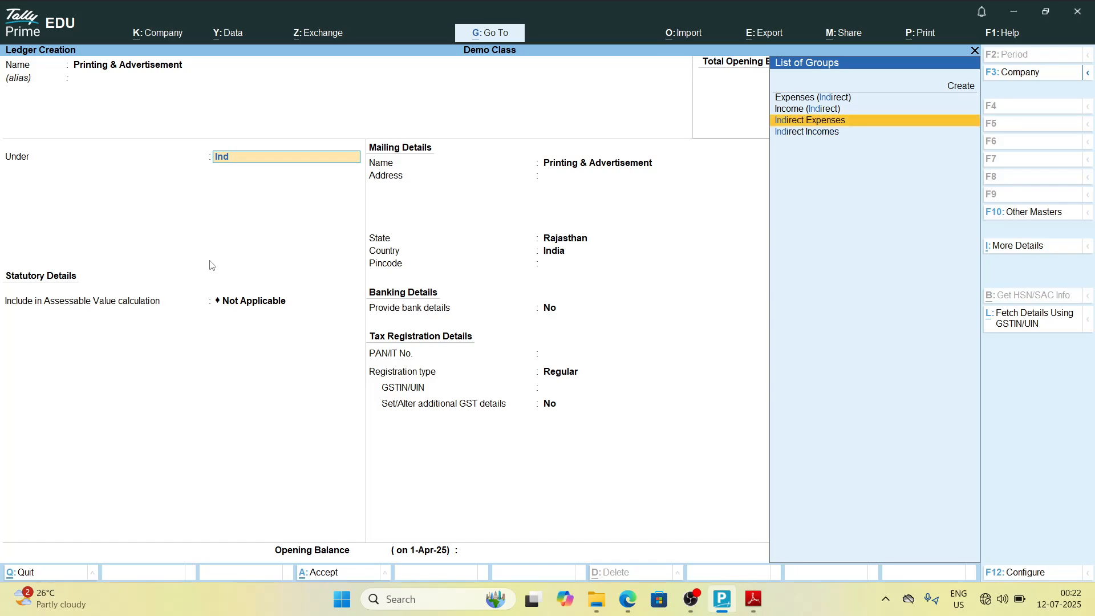
{"action": "key", "text": "Return"}
{"action": "key", "text": "Return"}
{"action": "key", "text": "Return"}
{"action": "key", "text": "ctrl+a"}
Step: Check the group list PDF and name a new ledger Printing & Stationery
{"action": "key", "text": "alt+Tab"}
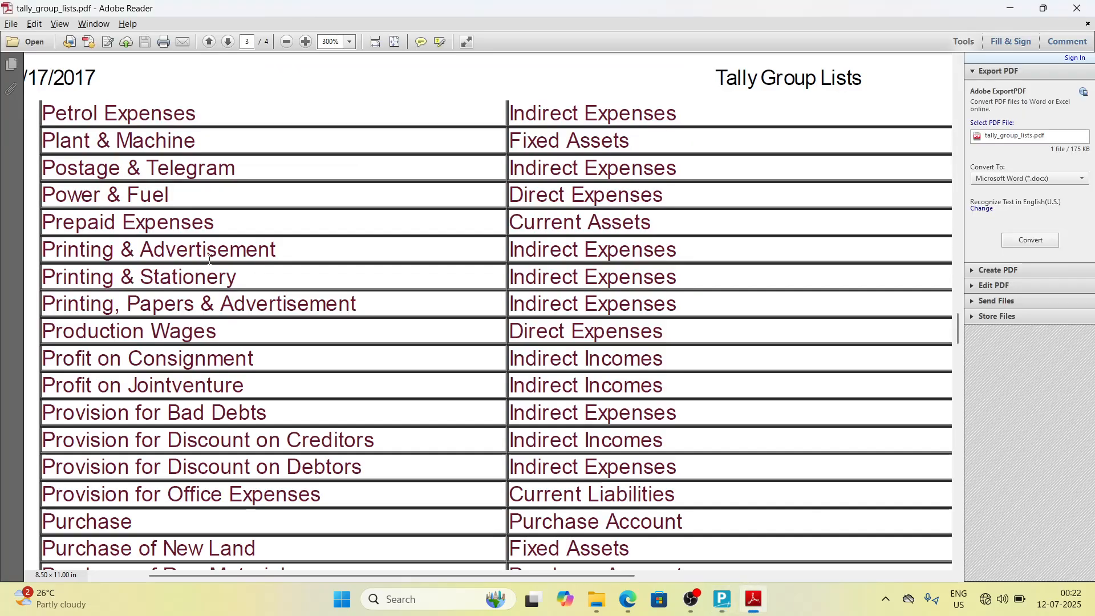
{"action": "scroll", "coordinate": [209, 260], "scroll_direction": "down", "scroll_amount": 2}
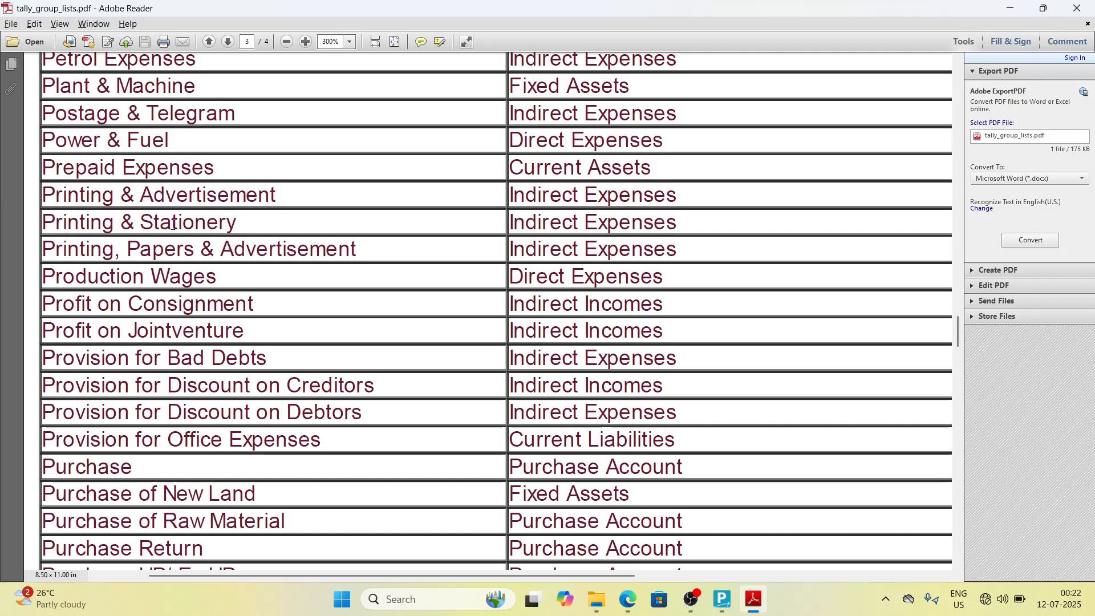
{"action": "key", "text": "alt+Tab"}
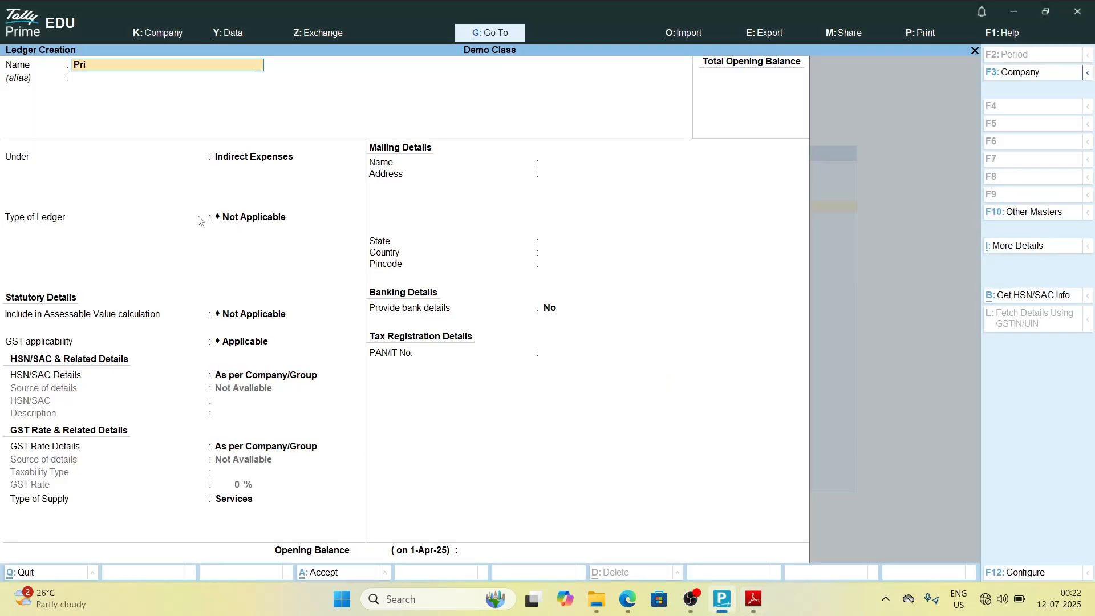
{"action": "type", "text": "Printing & Stationery"}
{"action": "key", "text": "Return"}
{"action": "key", "text": "Return"}
Step: Place Printing & Stationery under Indirect Expenses and save the ledger
{"action": "key", "text": "alt+Tab"}
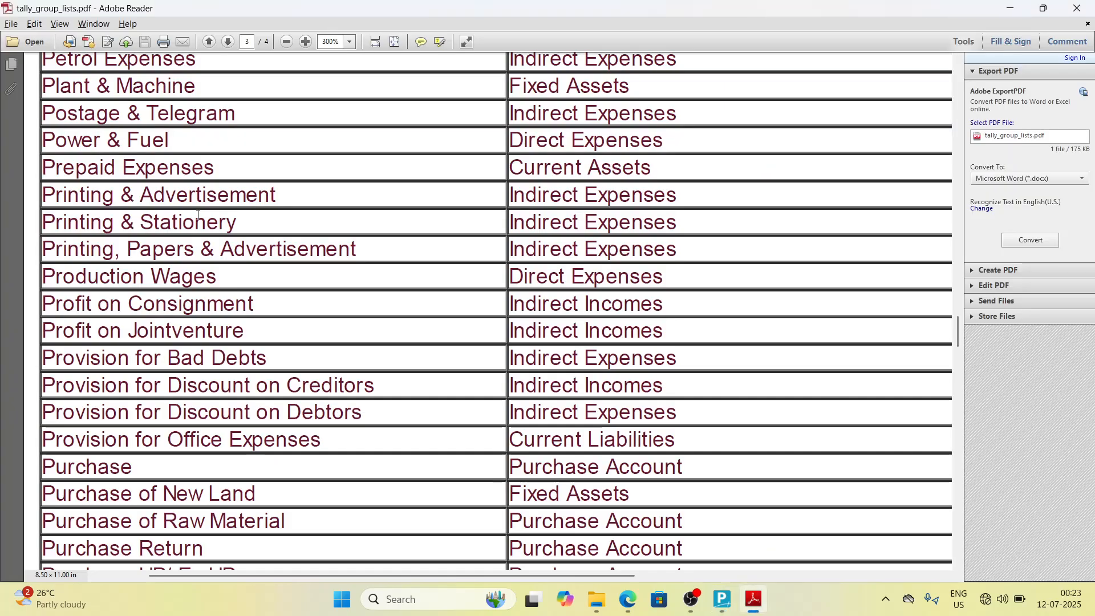
{"action": "key", "text": "alt+Tab"}
{"action": "type", "text": "Ind"}
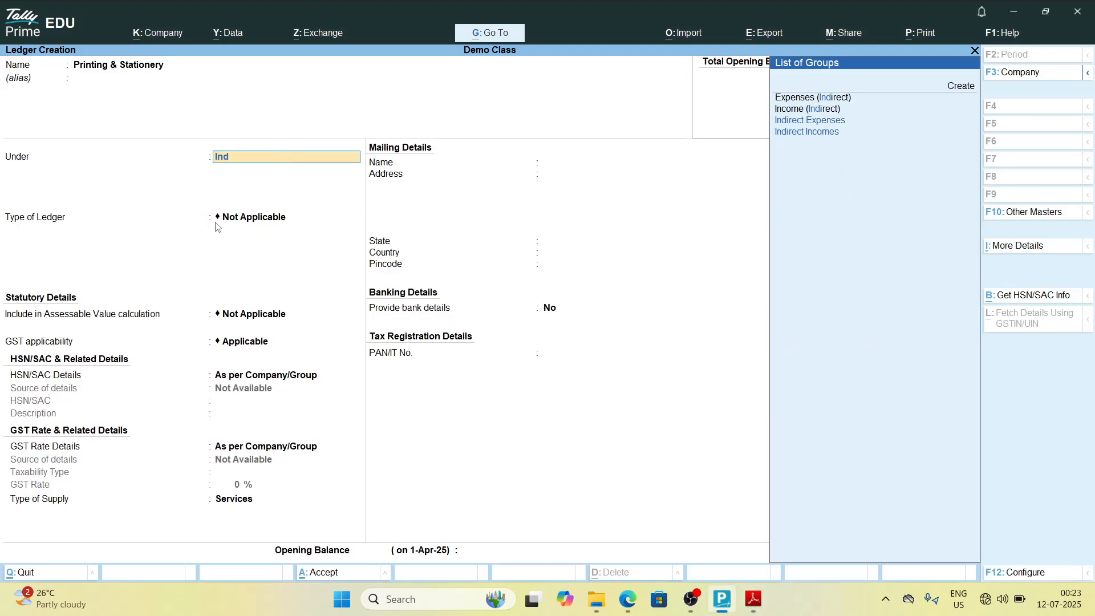
{"action": "key", "text": "Return"}
{"action": "key", "text": "Return"}
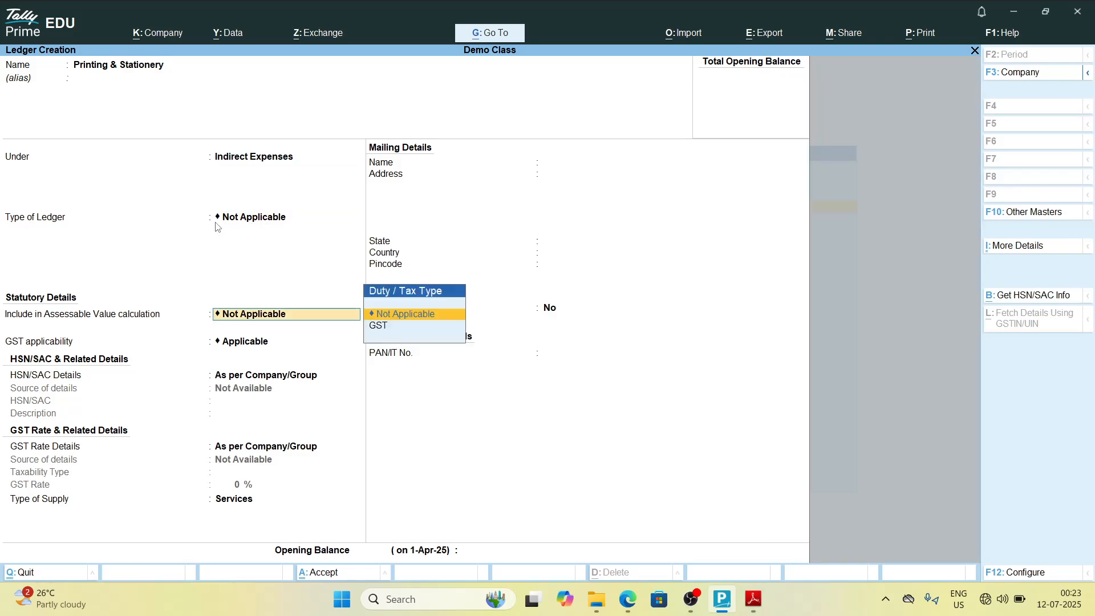
{"action": "key", "text": "ctrl+a"}
Step: Check the group list PDF and name a new ledger Printing Paper Advertising
{"action": "key", "text": "alt+Tab"}
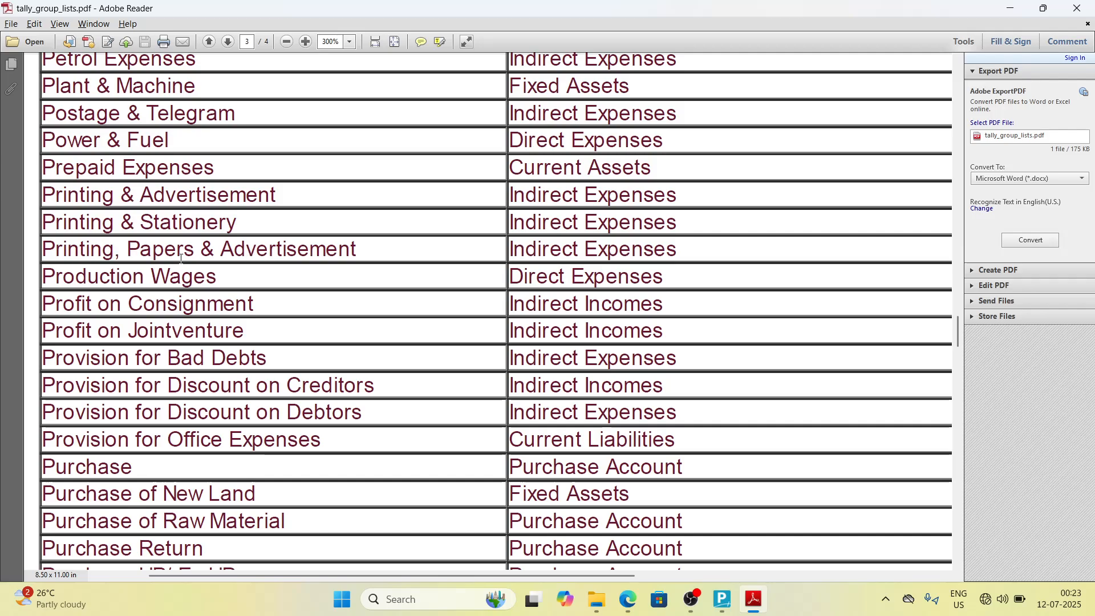
{"action": "key", "text": "alt+Tab"}
{"action": "type", "text": "Printing"}
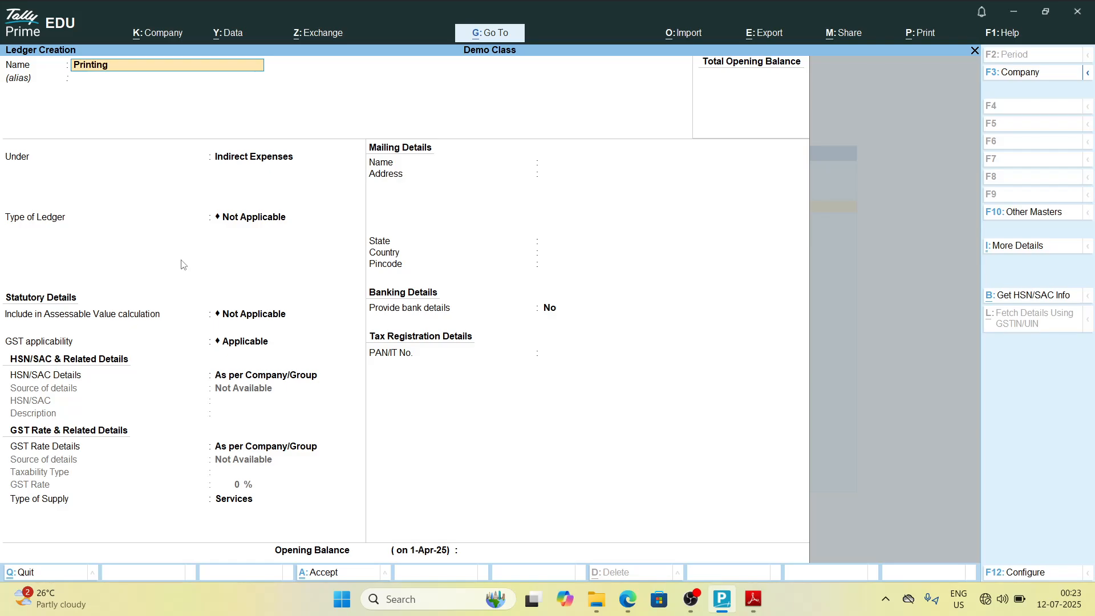
{"action": "key", "text": "alt+Tab"}
Step: Place Printing Paper Advertising under Indirect Expenses and save the ledger
{"action": "key", "text": "alt+Tab"}
{"action": "type", "text": "Paper Advertising"}
{"action": "key", "text": "Return"}
{"action": "key", "text": "alt+Tab"}
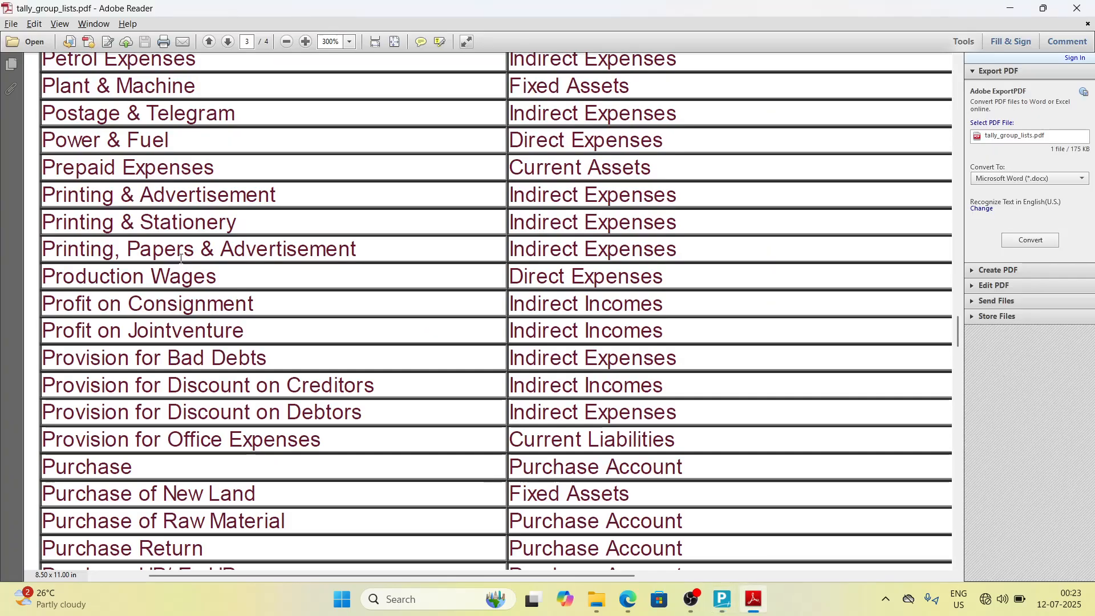
{"action": "key", "text": "alt+Tab"}
{"action": "type", "text": "Ind"}
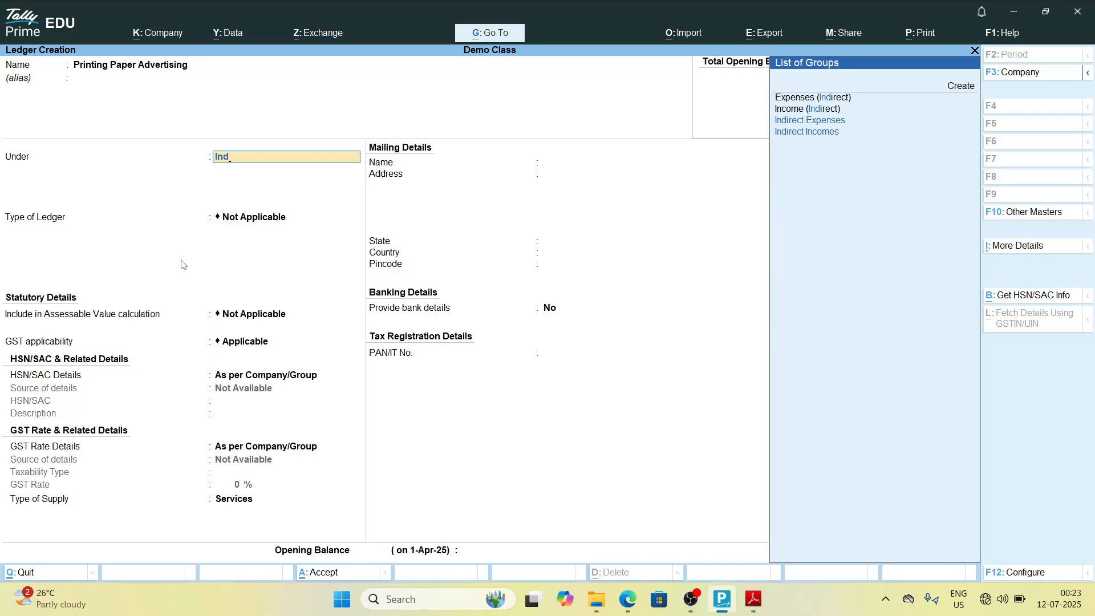
{"action": "key", "text": "Return"}
{"action": "key", "text": "Return"}
{"action": "key", "text": "ctrl+a"}
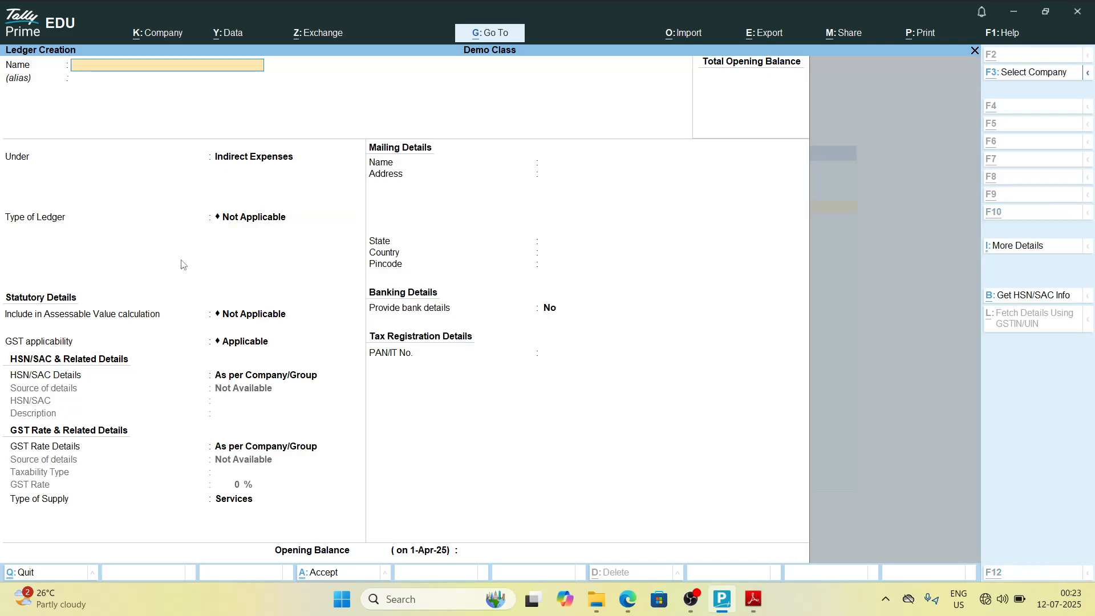
Step: Check the group list PDF and name a new ledger Production Wages
{"action": "key", "text": "alt+Tab"}
{"action": "scroll", "coordinate": [181, 258], "scroll_direction": "down", "scroll_amount": 1}
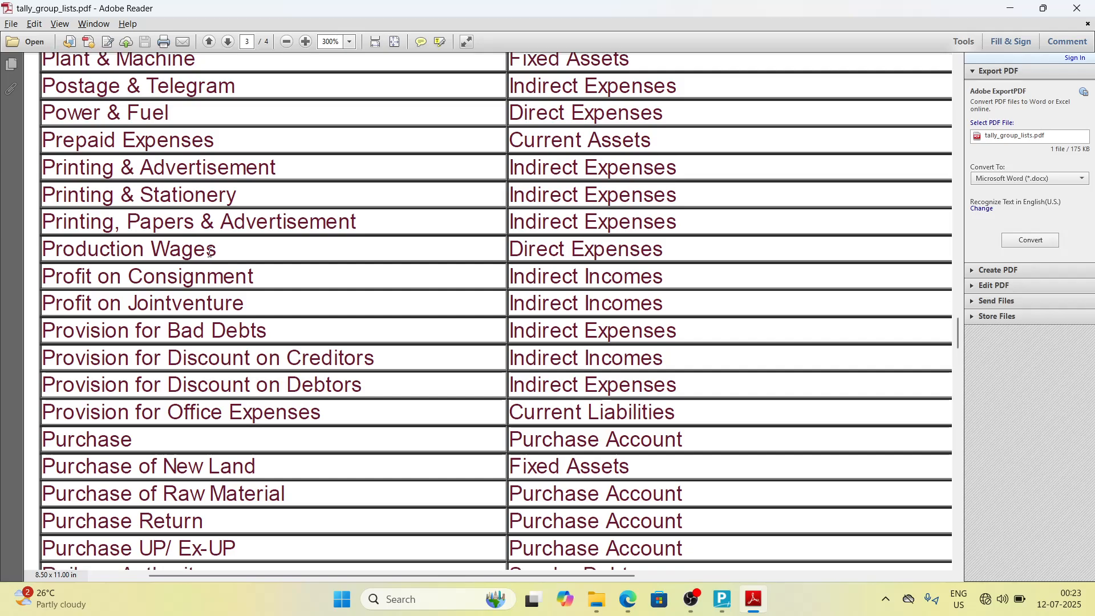
{"action": "key", "text": "alt+Tab"}
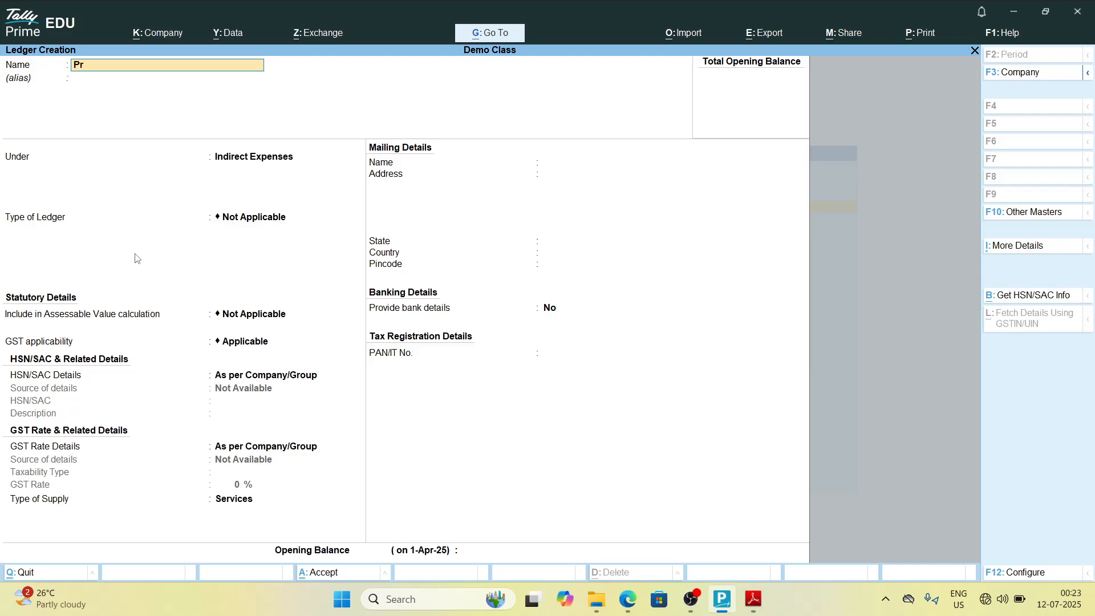
{"action": "type", "text": "Production"}
{"action": "key", "text": "alt+Tab"}
{"action": "key", "text": "alt+Tab"}
{"action": "type", "text": "Wages"}
{"action": "key", "text": "alt+Tab"}
{"action": "key", "text": "alt+Tab"}
{"action": "key", "text": "Return"}
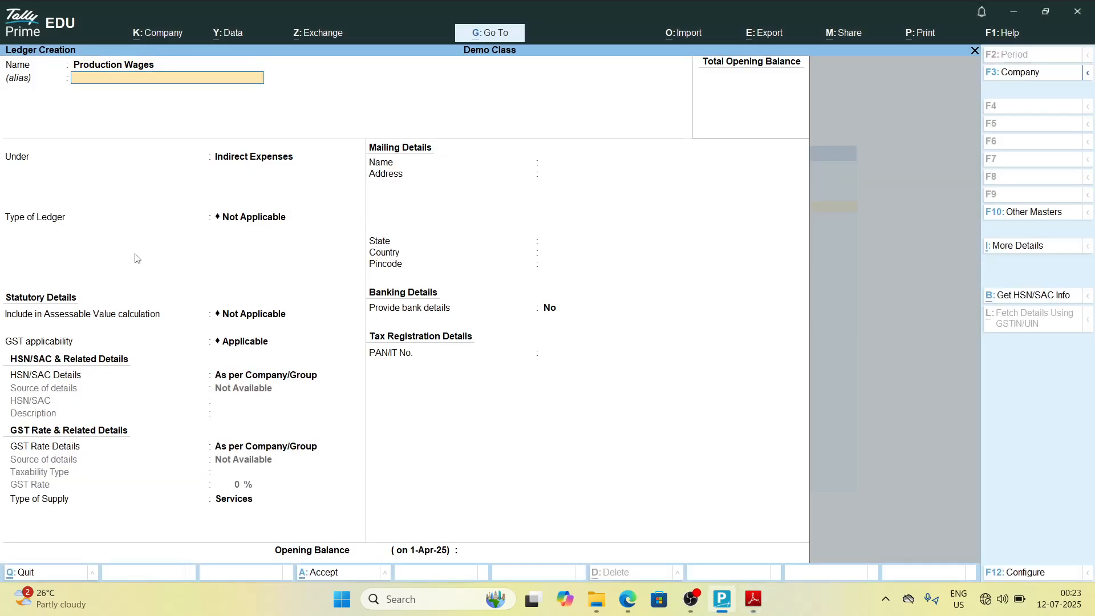
Step: Place Production Wages under Direct Expenses and save the ledger
{"action": "key", "text": "Return"}
{"action": "type", "text": "Dir"}
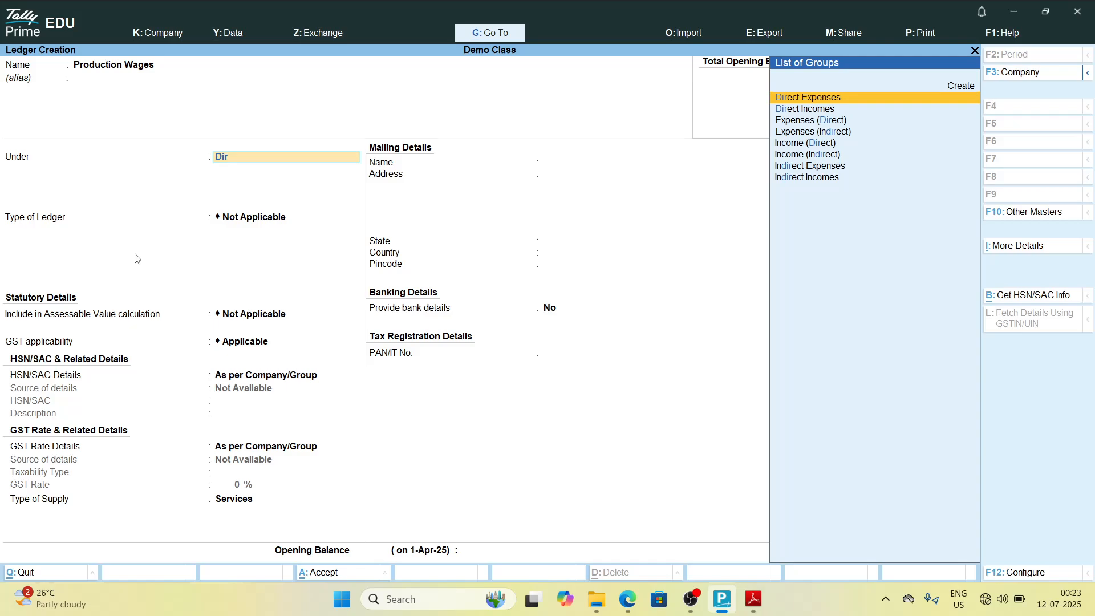
{"action": "key", "text": "Down"}
{"action": "key", "text": "Up"}
{"action": "key", "text": "Return"}
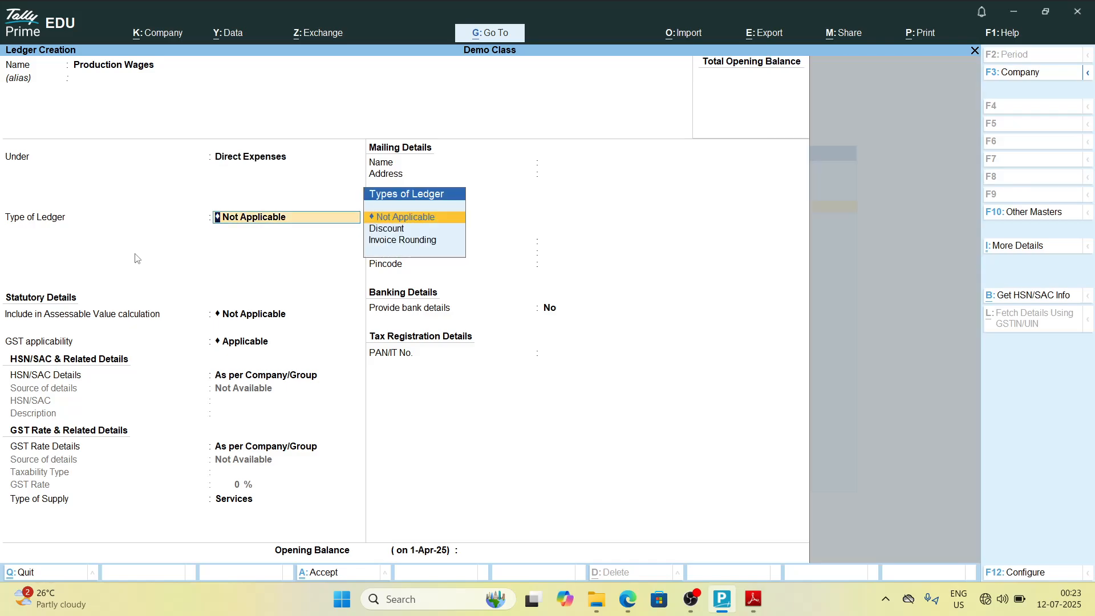
{"action": "key", "text": "Return"}
{"action": "key", "text": "ctrl+a"}
Step: Check the group list PDF and name a new ledger Profit Consignment, correcting typos along the way
{"action": "key", "text": "alt+Tab"}
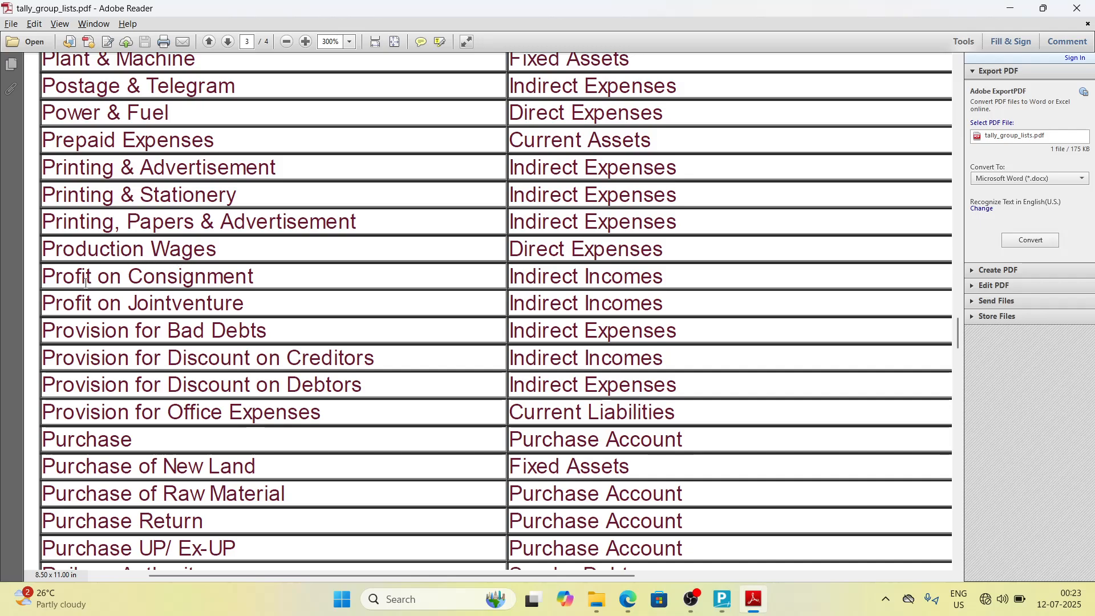
{"action": "key", "text": "alt+Tab"}
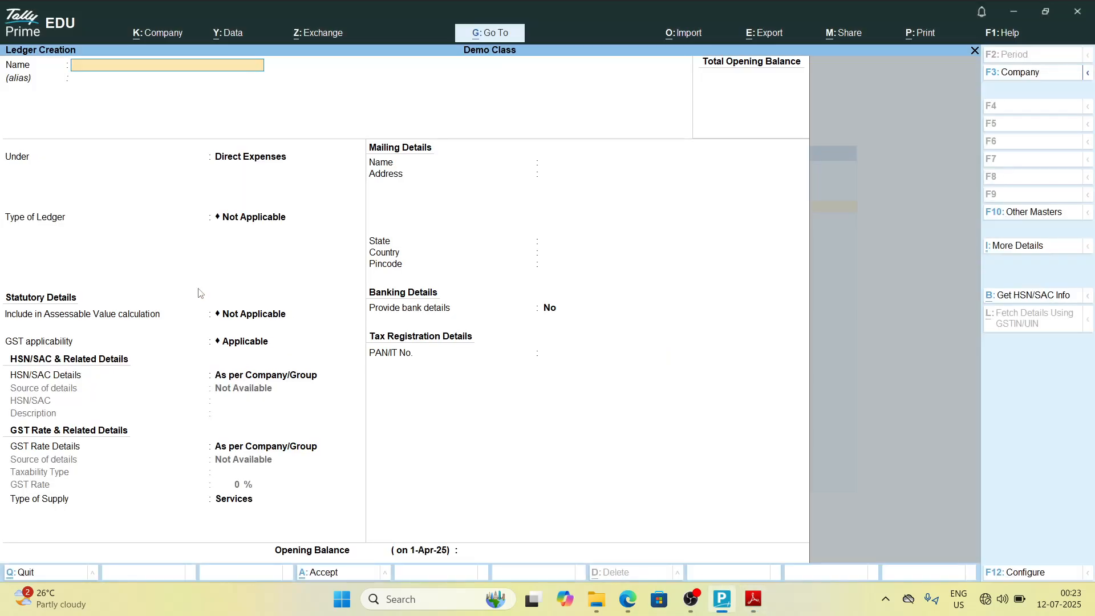
{"action": "type", "text": "Profit Onsonsigment"}
{"action": "key", "text": "BackSpace"}
{"action": "key", "text": "BackSpace"}
{"action": "key", "text": "BackSpace"}
{"action": "key", "text": "BackSpace"}
{"action": "key", "text": "BackSpace"}
{"action": "key", "text": "BackSpace"}
{"action": "key", "text": "BackSpace"}
{"action": "key", "text": "BackSpace"}
{"action": "key", "text": "BackSpace"}
{"action": "key", "text": "BackSpace"}
{"action": "key", "text": "BackSpace"}
{"action": "type", "text": "ofit Co"}
{"action": "key", "text": "alt+Tab"}
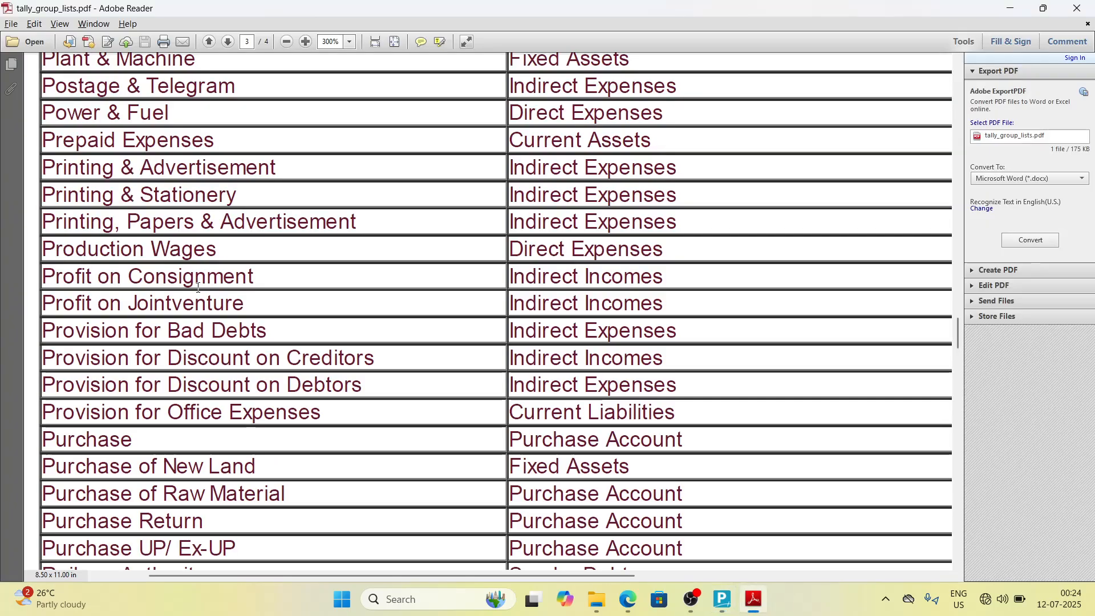
{"action": "key", "text": "alt+Tab"}
{"action": "type", "text": "nsignment"}
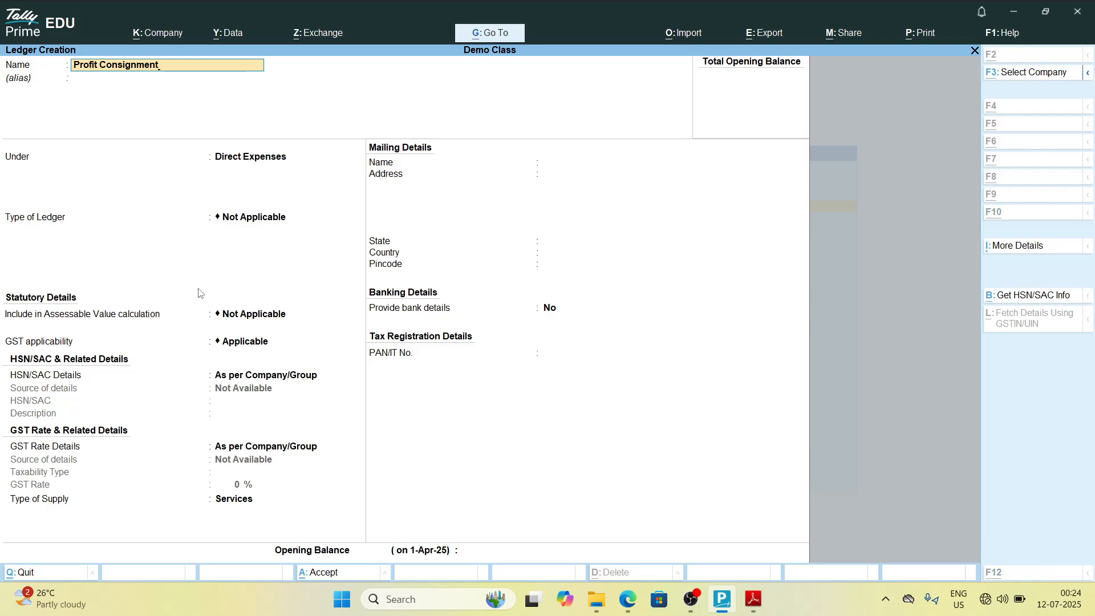
{"action": "key", "text": "alt+Tab"}
{"action": "key", "text": "alt+Tab"}
Step: Place Profit Consignment under Indirect Expenses and save the ledger
{"action": "key", "text": "Return"}
{"action": "key", "text": "Return"}
{"action": "type", "text": "Indi"}
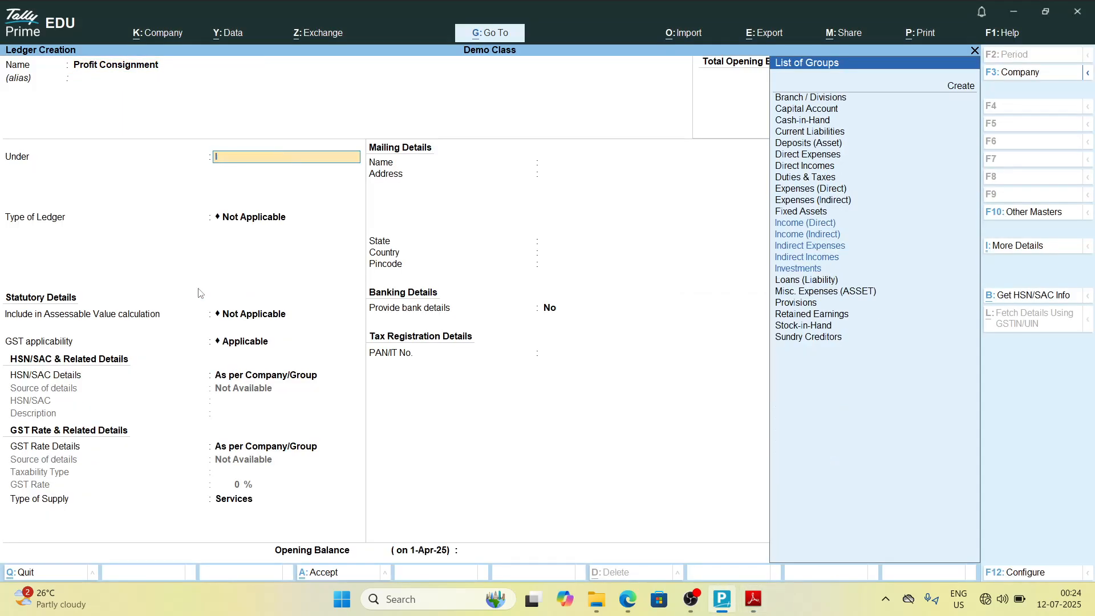
{"action": "key", "text": "Down"}
{"action": "key", "text": "Down"}
{"action": "key", "text": "Return"}
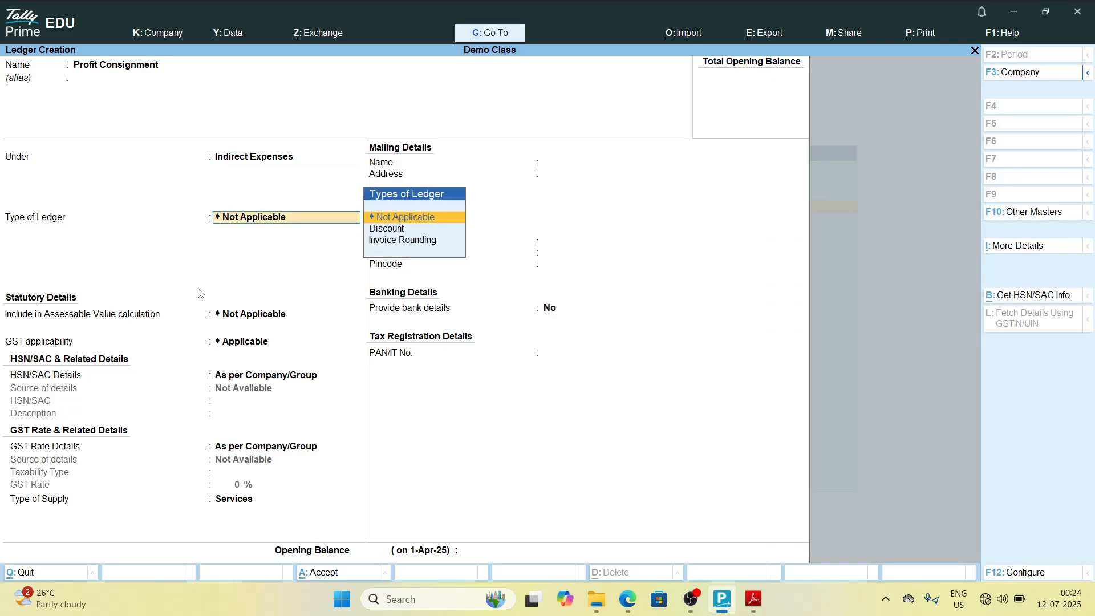
{"action": "key", "text": "ctrl+a"}
Step: Check the group list PDF and name a new ledger Profit on Jointventure
{"action": "key", "text": "alt+Tab"}
{"action": "scroll", "coordinate": [198, 288], "scroll_direction": "right", "scroll_amount": 2}
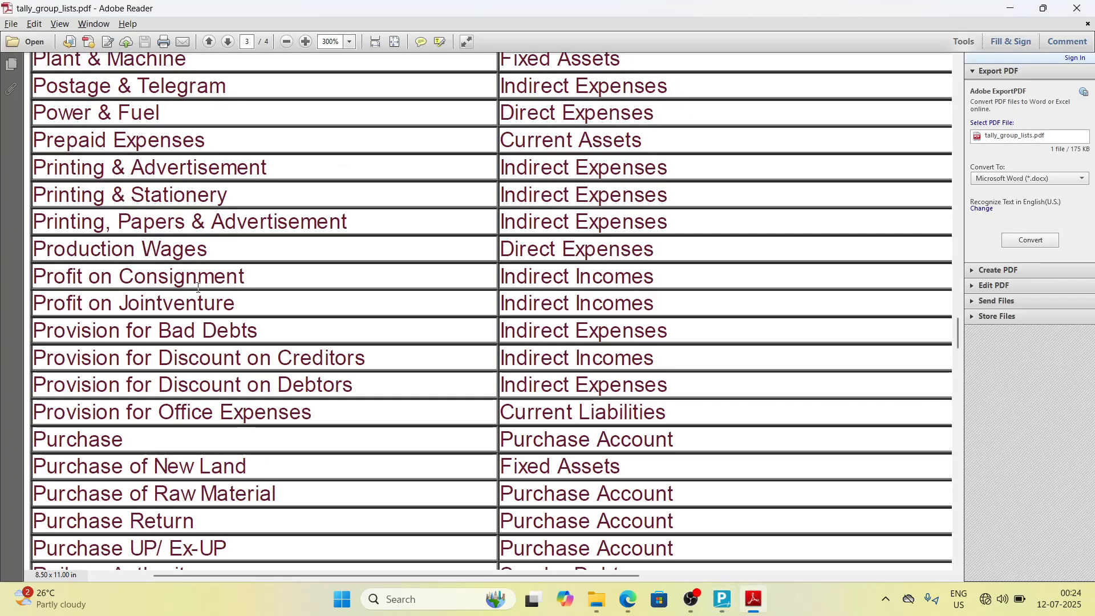
{"action": "scroll", "coordinate": [199, 288], "scroll_direction": "left", "scroll_amount": 1}
{"action": "scroll", "coordinate": [199, 287], "scroll_direction": "down", "scroll_amount": 2}
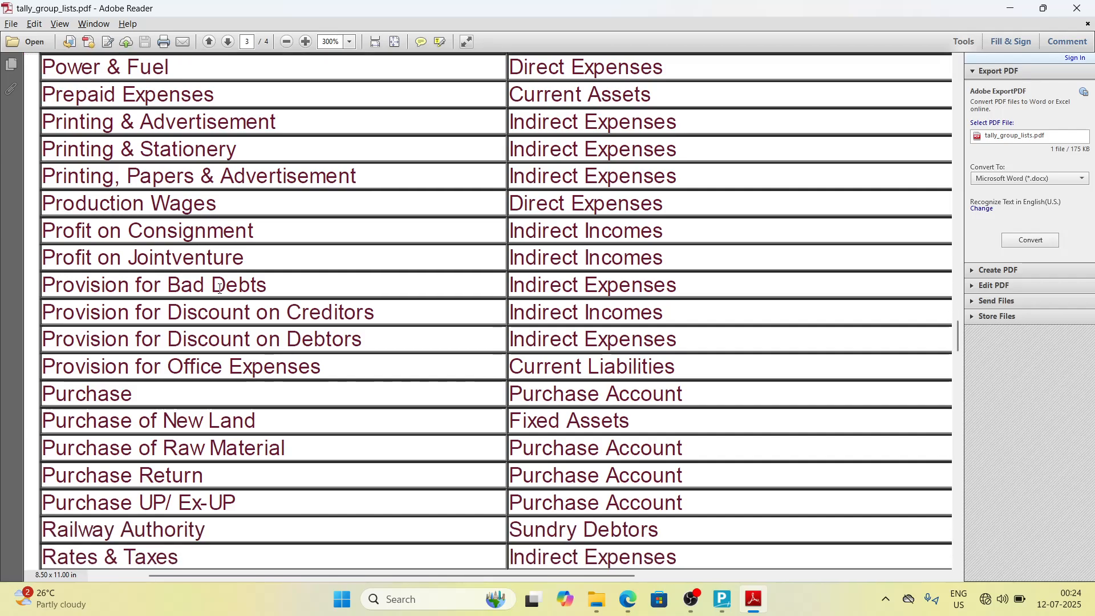
{"action": "key", "text": "alt+Tab"}
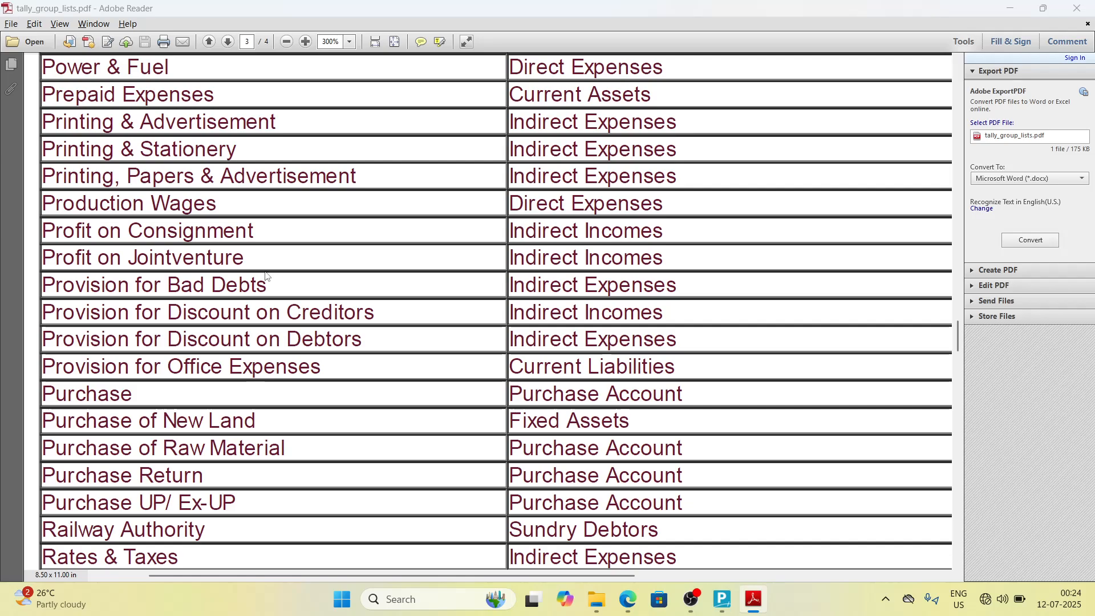
{"action": "type", "text": "Profit"}
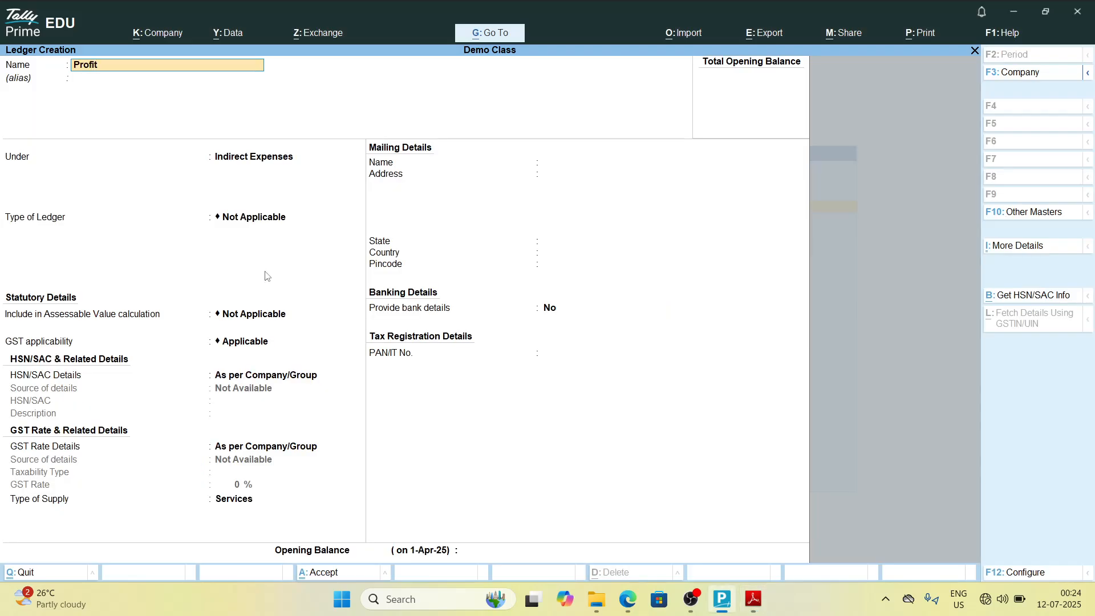
{"action": "key", "text": "alt+Tab"}
{"action": "key", "text": "alt+Tab"}
{"action": "type", "text": "on"}
{"action": "key", "text": "alt+Tab"}
{"action": "key", "text": "alt+Tab"}
{"action": "type", "text": "Joint"}
{"action": "key", "text": "alt+Tab"}
{"action": "key", "text": "alt+Tab"}
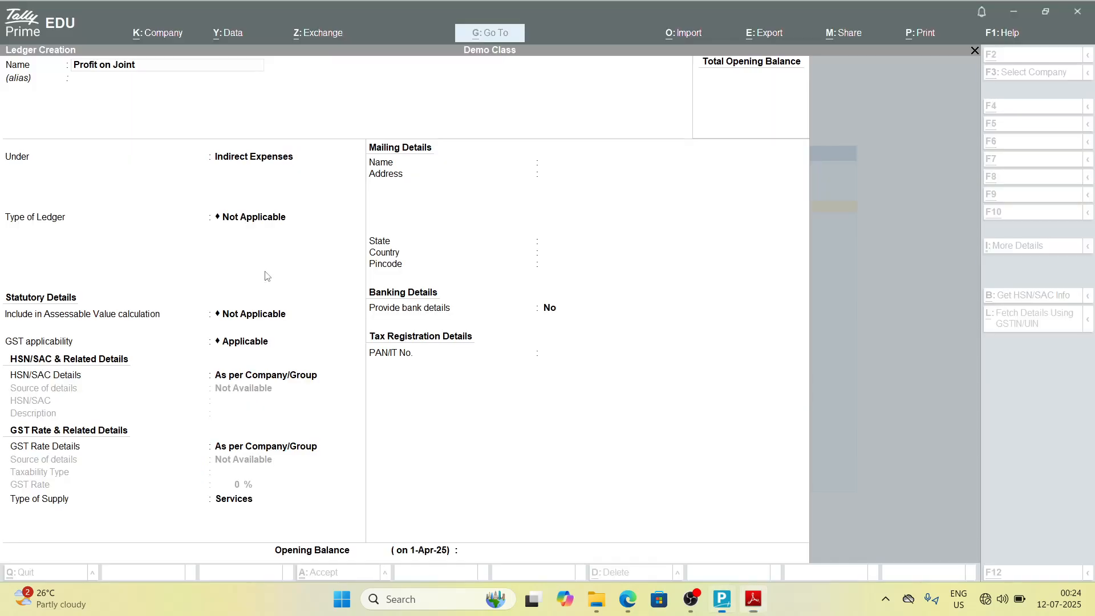
{"action": "type", "text": "venture"}
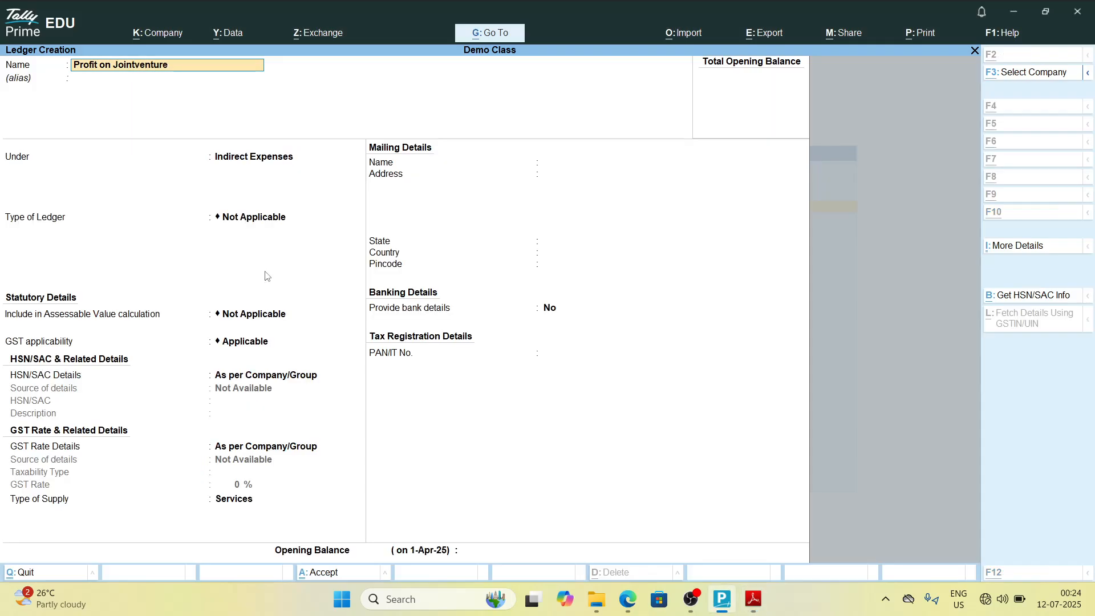
{"action": "key", "text": "alt+Tab"}
{"action": "key", "text": "alt+Tab"}
Step: Place Profit on Jointventure under Indirect Incomes and save the ledger
{"action": "key", "text": "Return"}
{"action": "key", "text": "Return"}
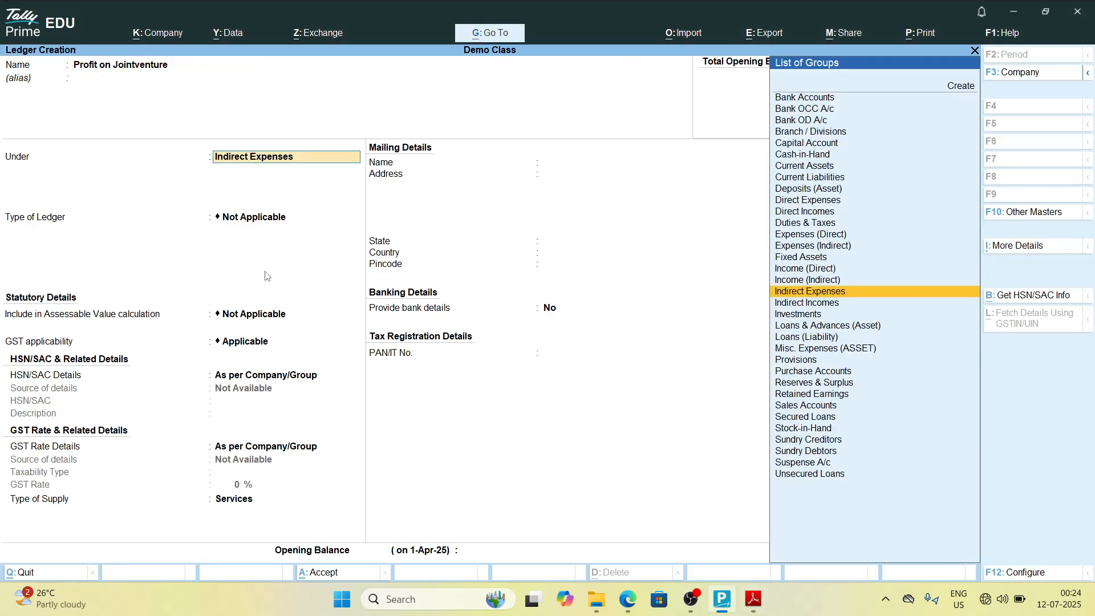
{"action": "type", "text": "Ind"}
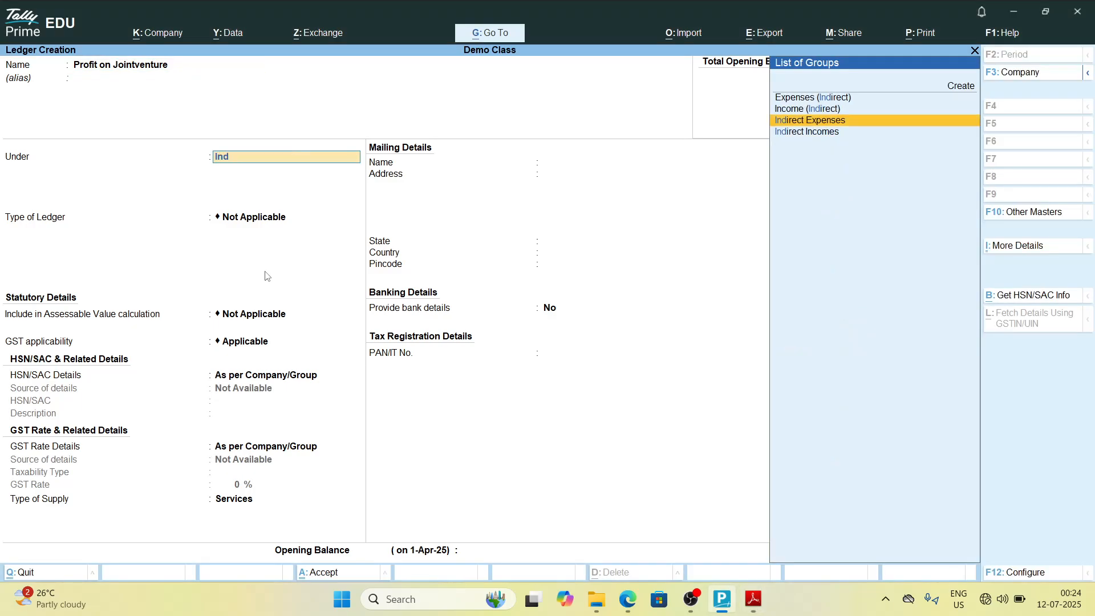
{"action": "key", "text": "Down"}
{"action": "key", "text": "Return"}
{"action": "key", "text": "ctrl+a"}
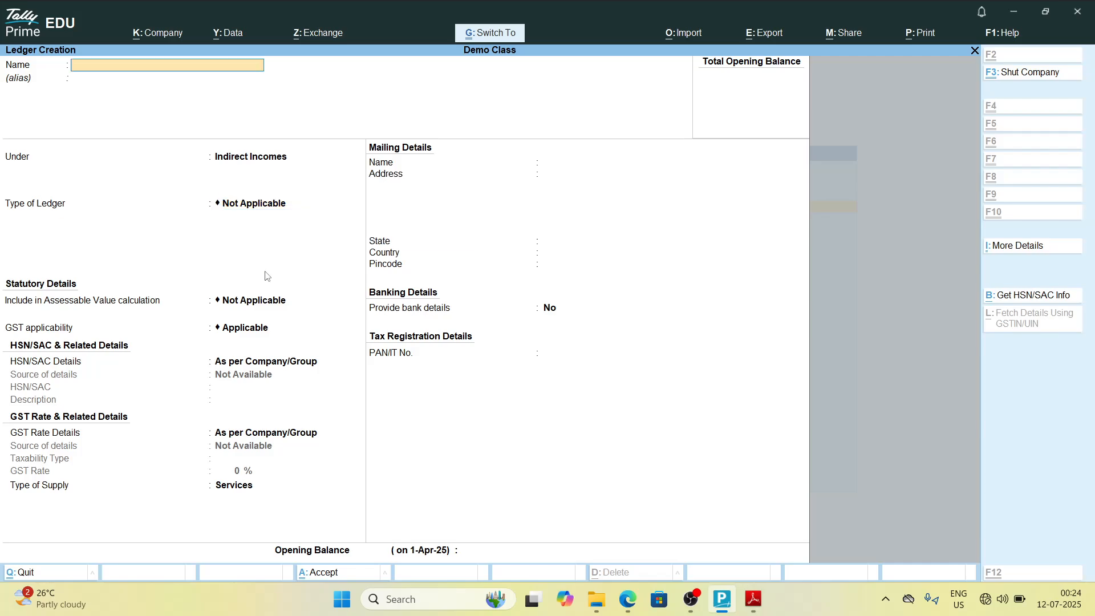
Step: Check the group list PDF and name a new ledger Provision for Bad Bebts
{"action": "key", "text": "alt+Tab"}
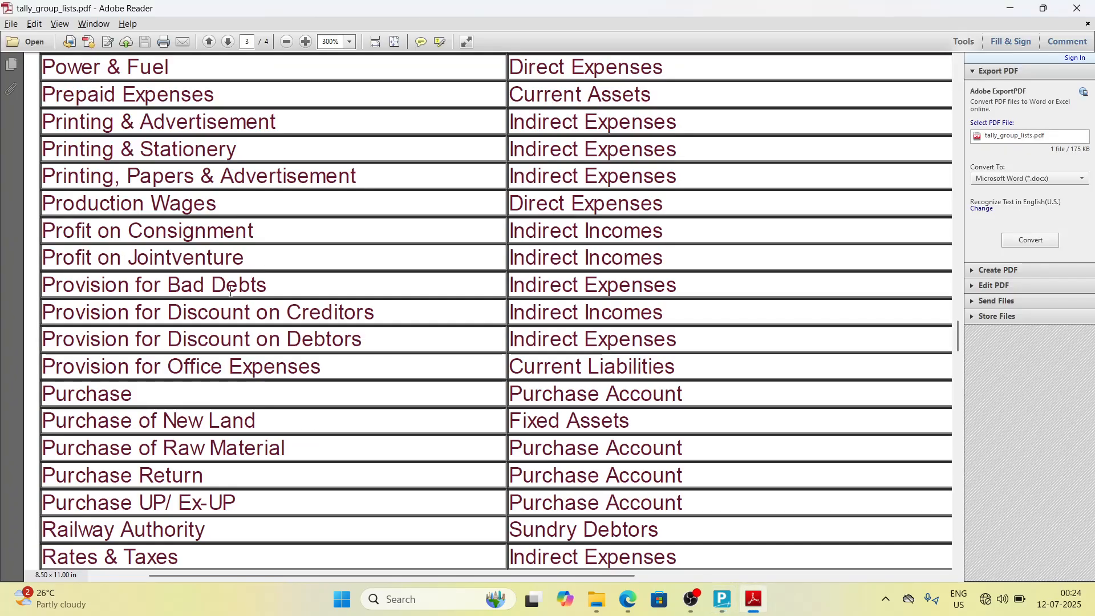
{"action": "key", "text": "alt+Tab"}
{"action": "type", "text": "Provisio"}
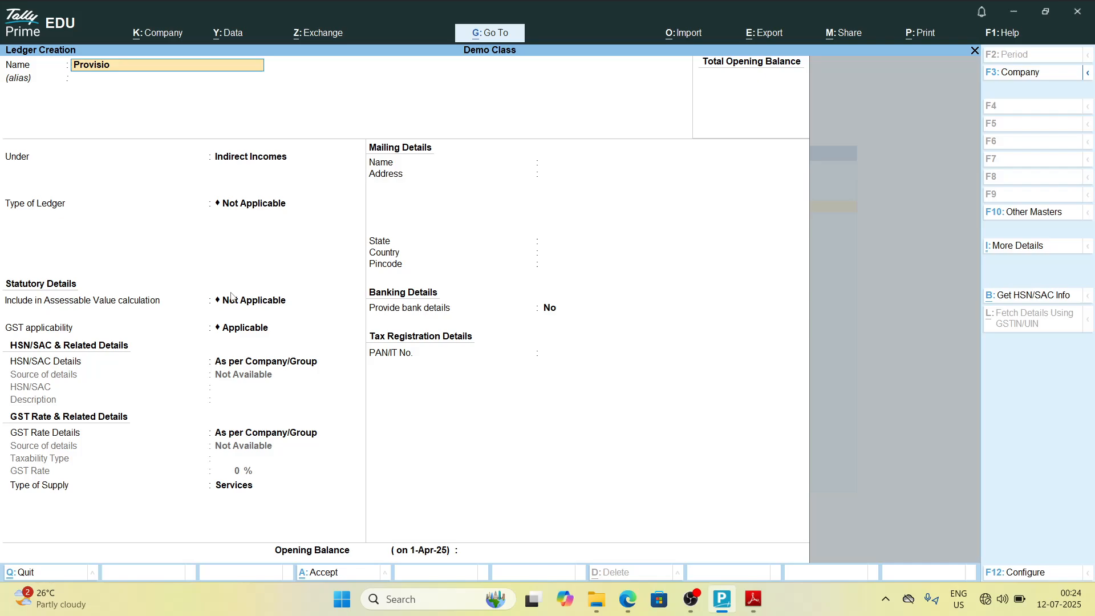
{"action": "type", "text": "n"}
{"action": "key", "text": "alt+Tab"}
{"action": "key", "text": "alt+Tab"}
{"action": "type", "text": "for Bad"}
{"action": "key", "text": "alt+Tab"}
{"action": "key", "text": "alt+Tab"}
{"action": "type", "text": "beb"}
{"action": "key", "text": "alt+Tab"}
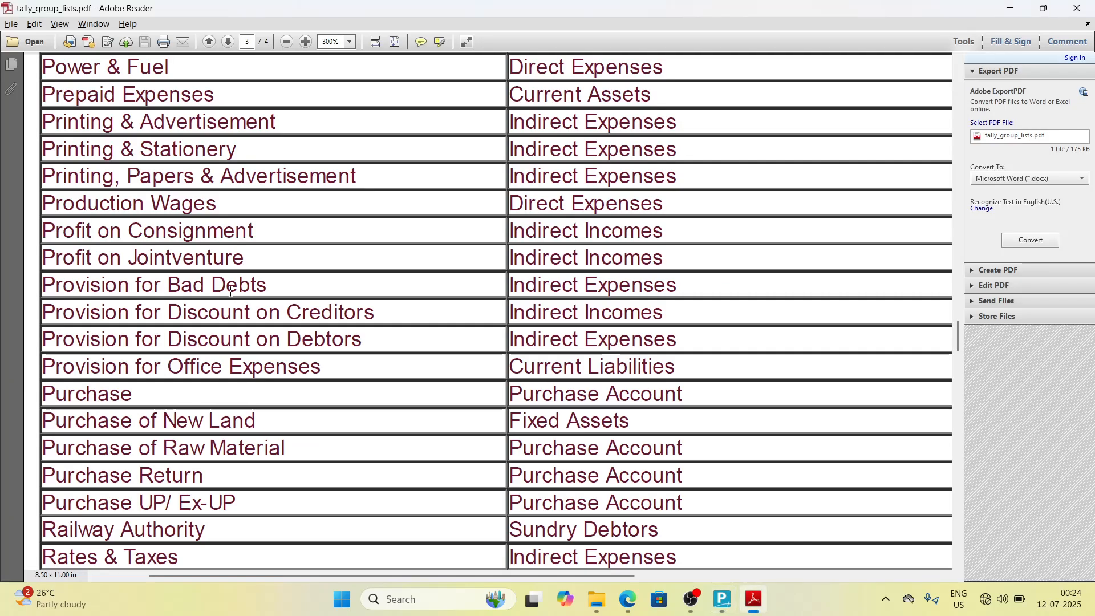
{"action": "key", "text": "alt+Tab"}
Step: Place Provision for Bad Bebts under Indirect Expenses and save the ledger
{"action": "key", "text": "Return"}
{"action": "type", "text": "ind"}
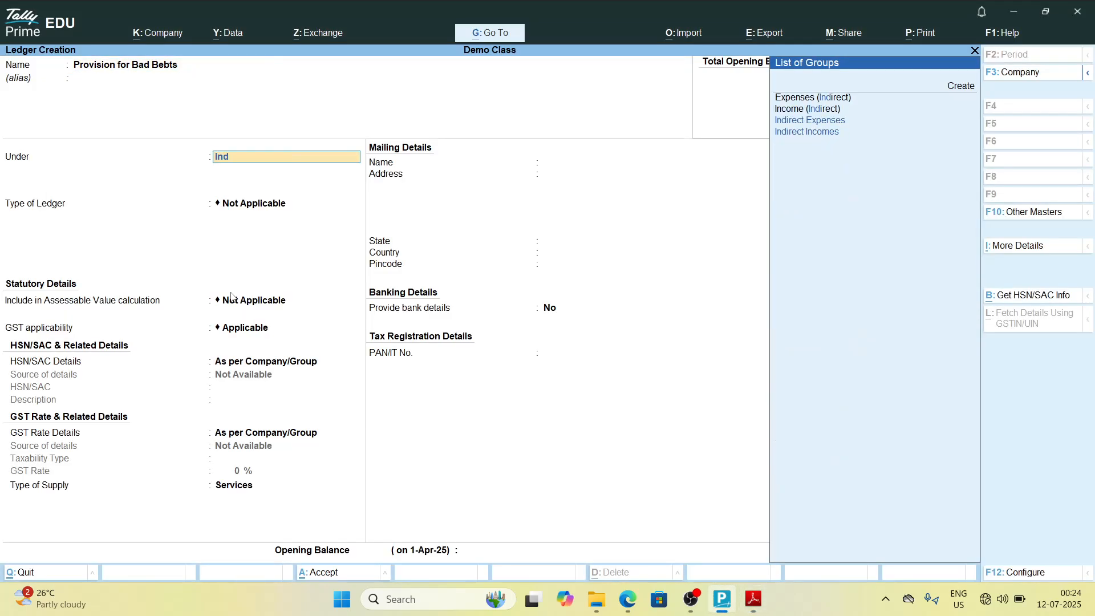
{"action": "key", "text": "Up"}
{"action": "key", "text": "Return"}
{"action": "key", "text": "Return"}
{"action": "key", "text": "ctrl+a"}
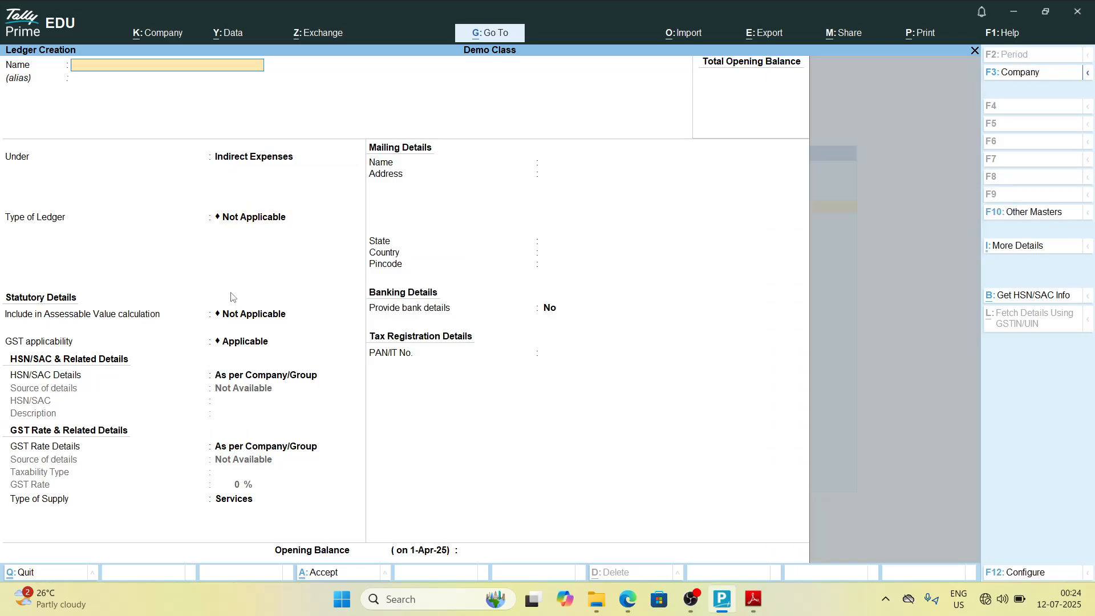
Step: Check the group list PDF and name a new ledger Provision for Discount on Creditors
{"action": "key", "text": "alt+Tab"}
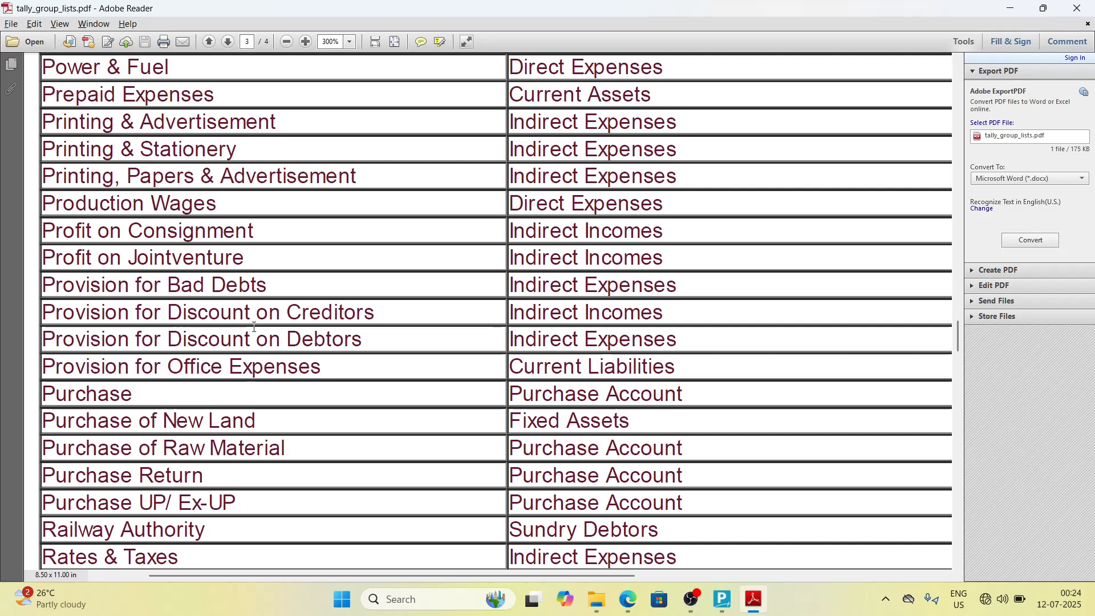
{"action": "key", "text": "alt+Tab"}
{"action": "type", "text": "Prov"}
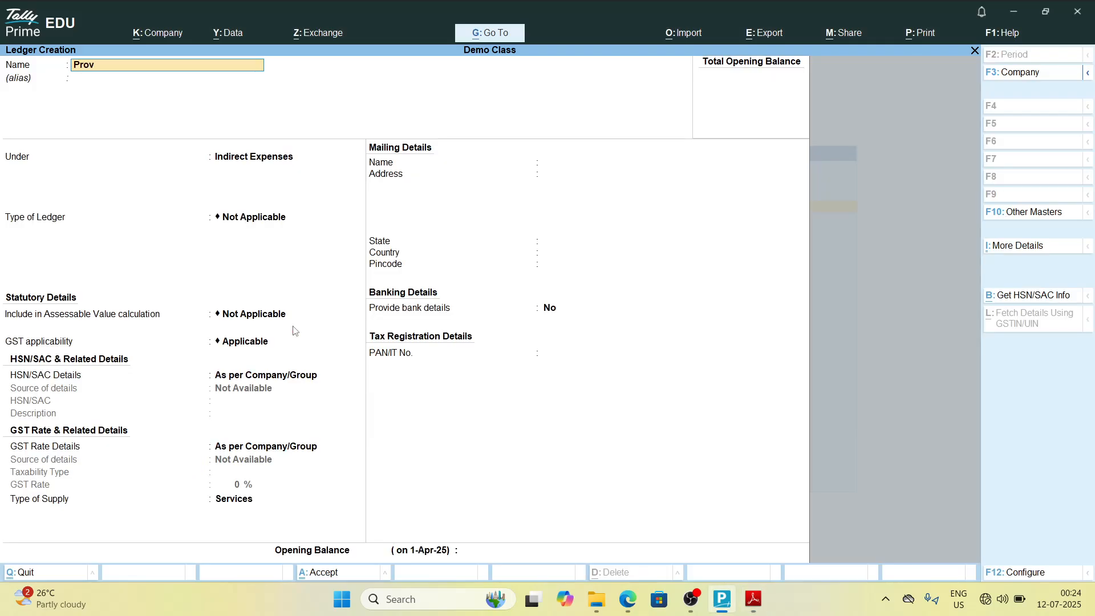
{"action": "type", "text": "ision"}
{"action": "key", "text": "alt+Tab"}
{"action": "key", "text": "alt+Tab"}
{"action": "type", "text": "for Discount on Creditors"}
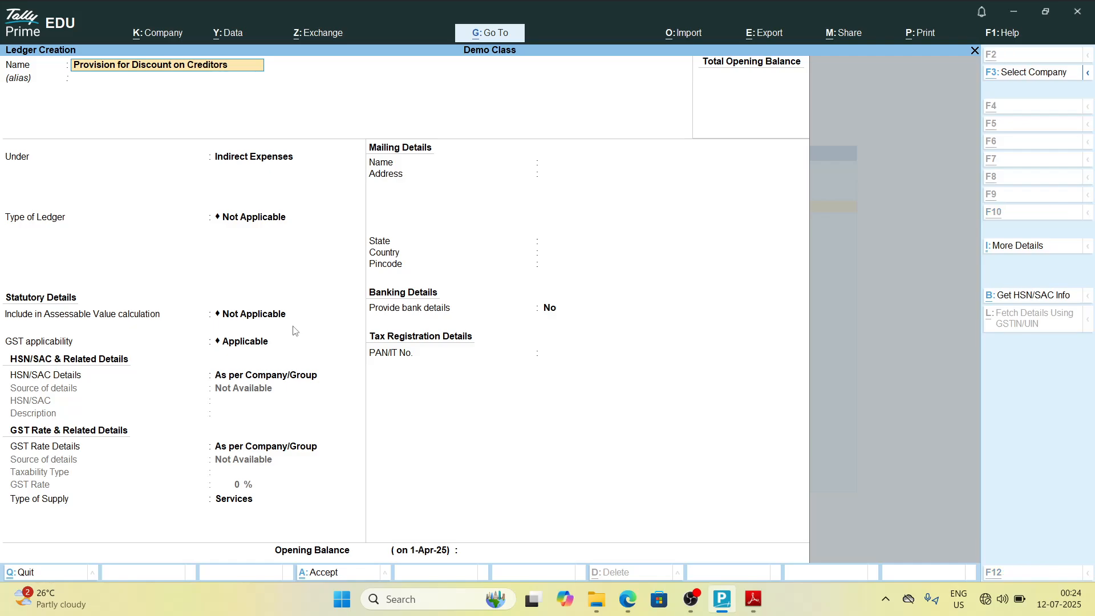
Step: Keep Provision for Discount on Creditors under Indirect Expenses and save the ledger
{"action": "key", "text": "alt+Tab"}
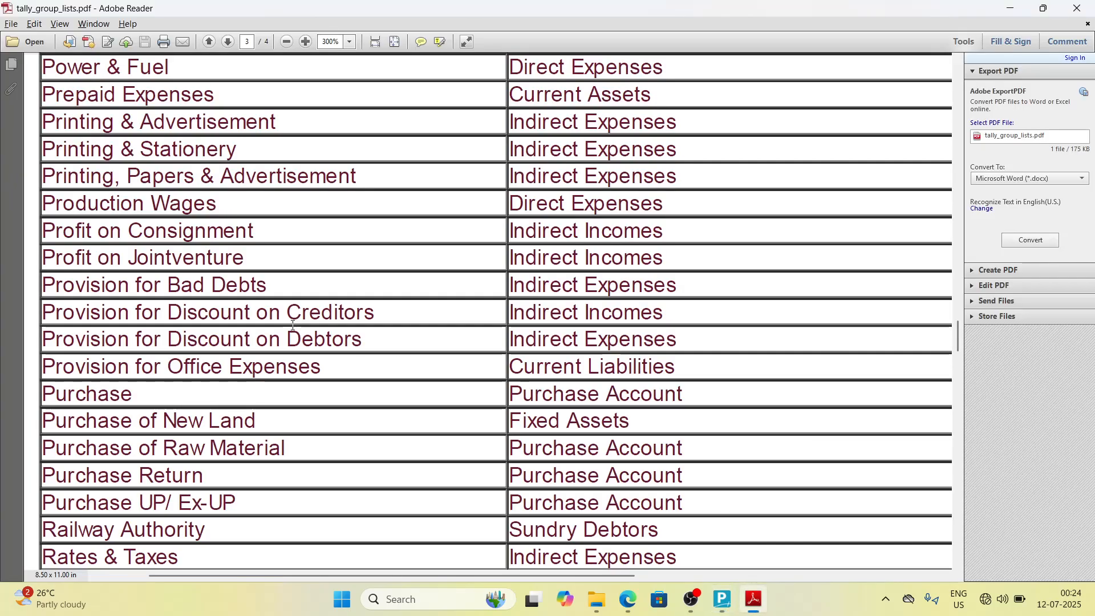
{"action": "key", "text": "alt+Tab"}
{"action": "key", "text": "Return"}
{"action": "key", "text": "Return"}
{"action": "key", "text": "Return"}
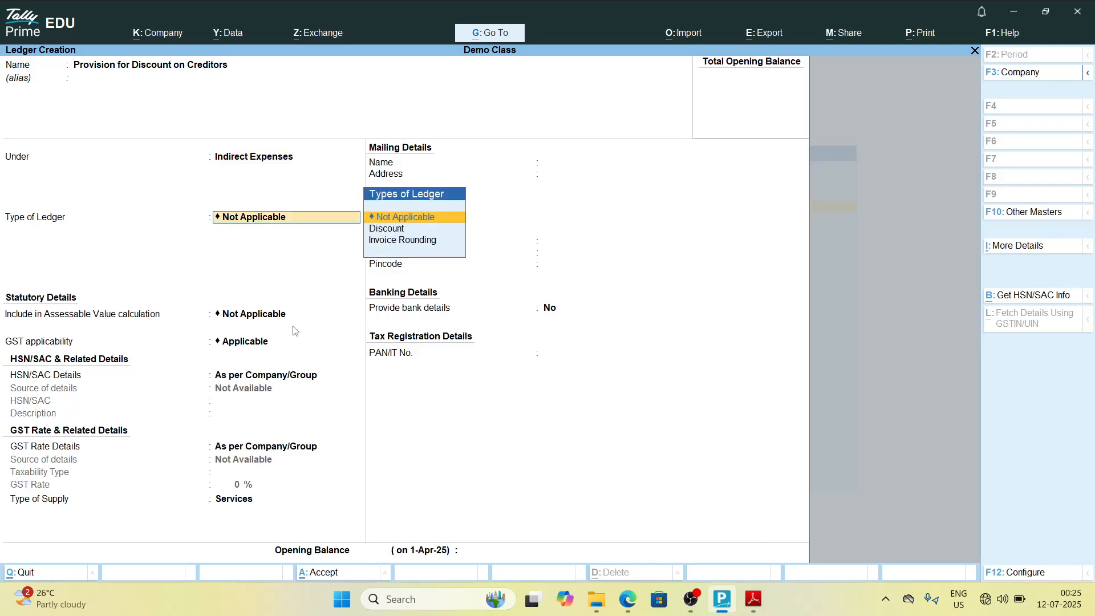
{"action": "key", "text": "alt+Tab"}
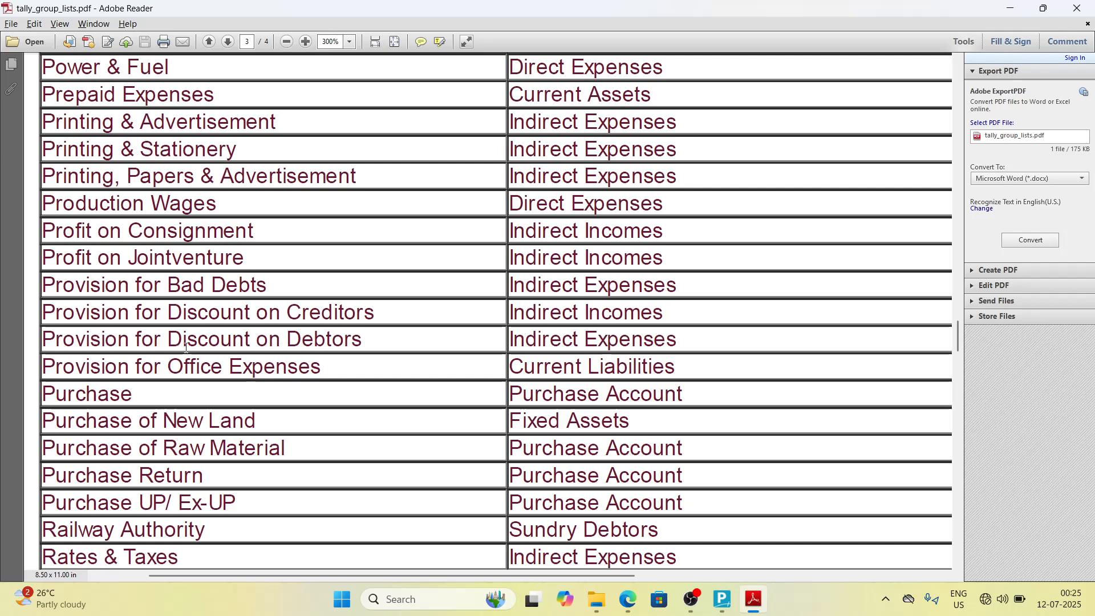
{"action": "key", "text": "alt+Tab"}
Step: Name a new ledger Provision on Discount on Debtors
{"action": "type", "text": "Pro"}
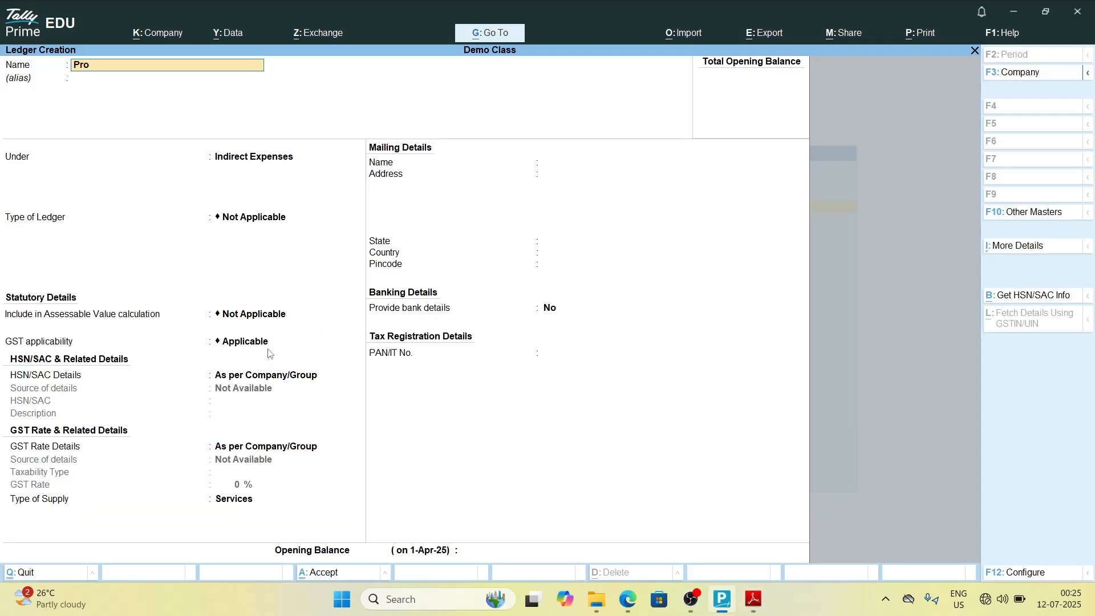
{"action": "type", "text": "vision on Discount on D"}
{"action": "type", "text": "eb"}
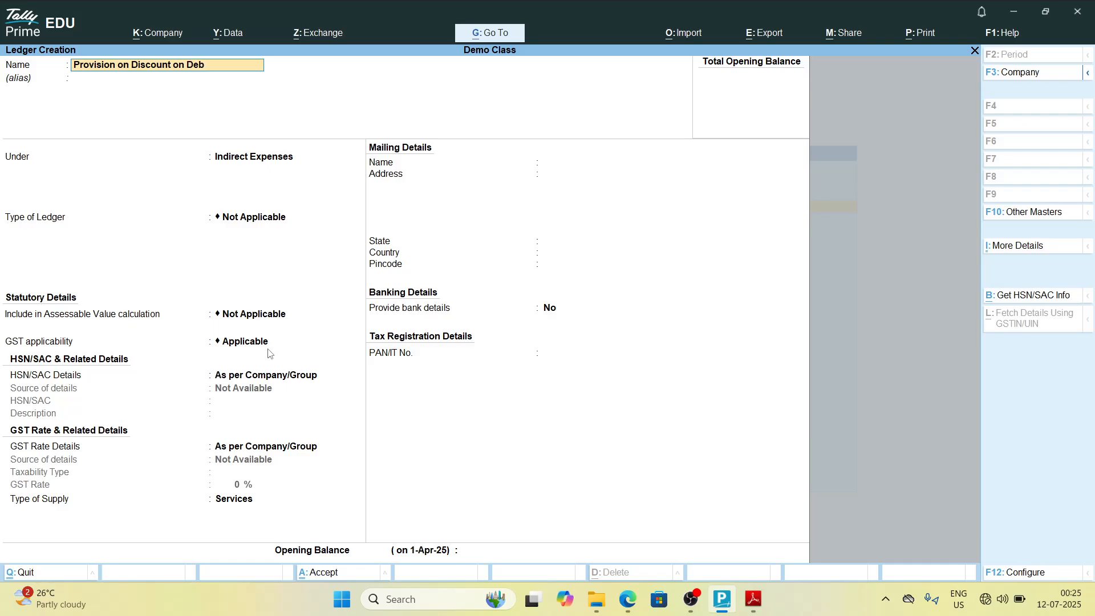
{"action": "type", "text": "tors"}
{"action": "key", "text": "Return"}
Step: Check the PDF, place Provision on Discount on Debtors under Indirect Expenses and save the ledger
{"action": "key", "text": "alt+Tab"}
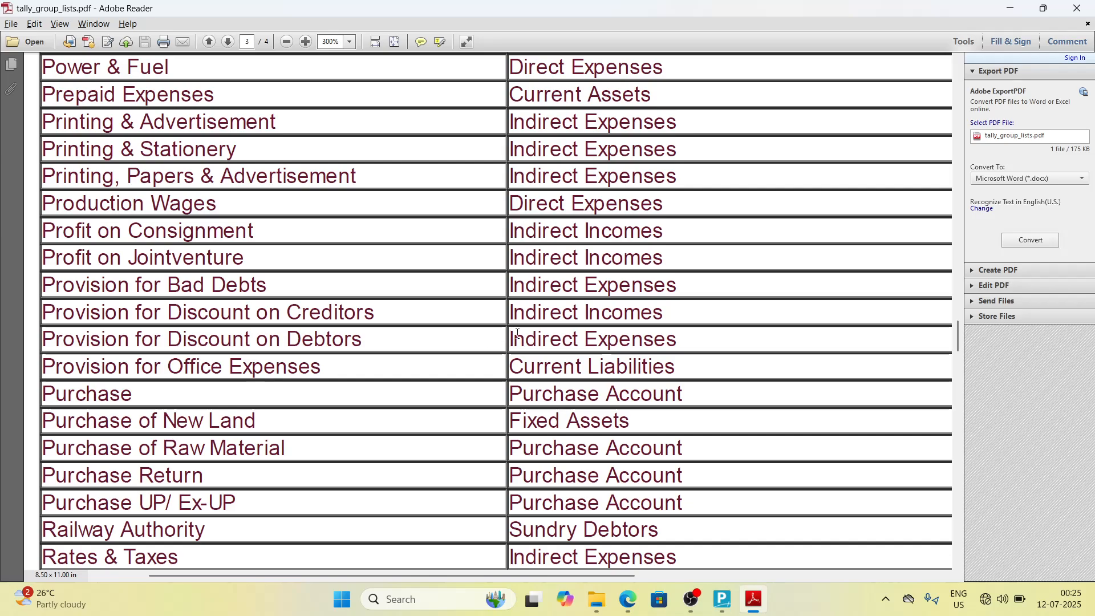
{"action": "key", "text": "alt+Tab"}
{"action": "type", "text": "Indi"}
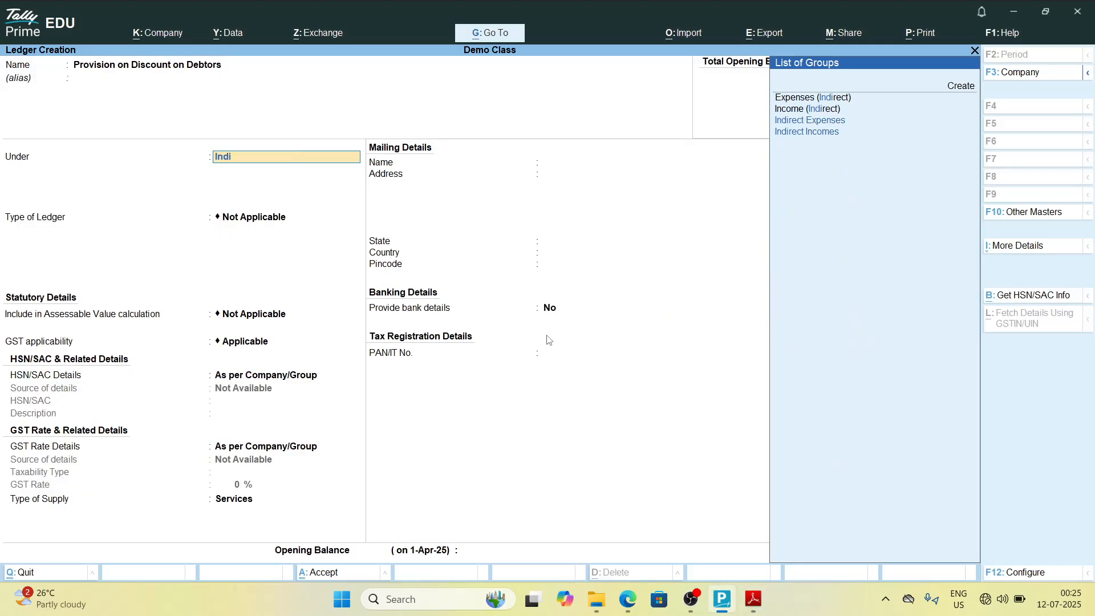
{"action": "key", "text": "Return"}
{"action": "key", "text": "Return"}
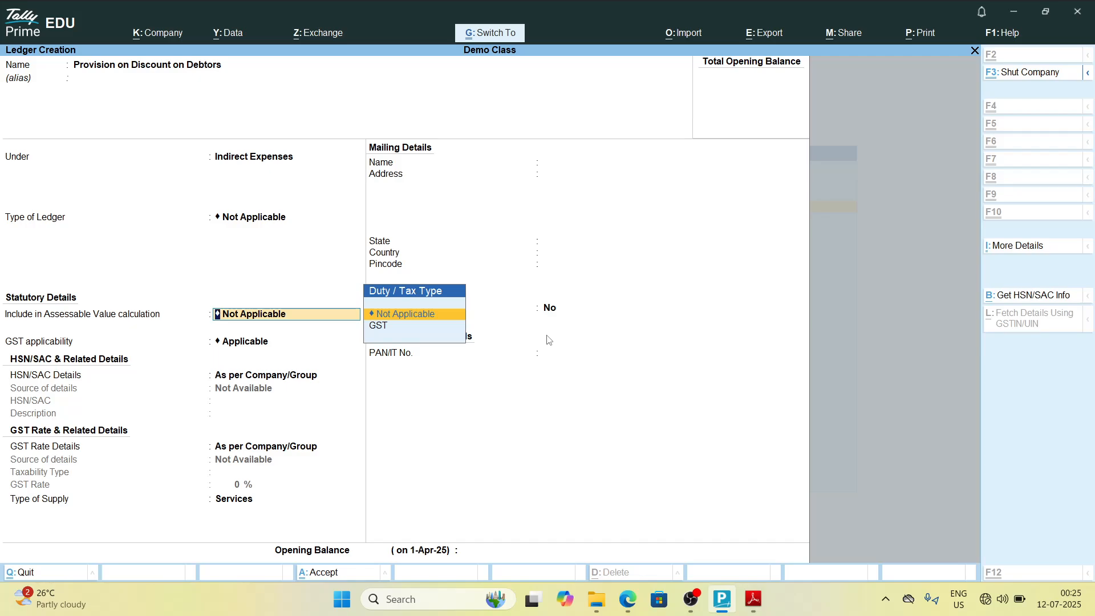
{"action": "key", "text": "ctrl+a"}
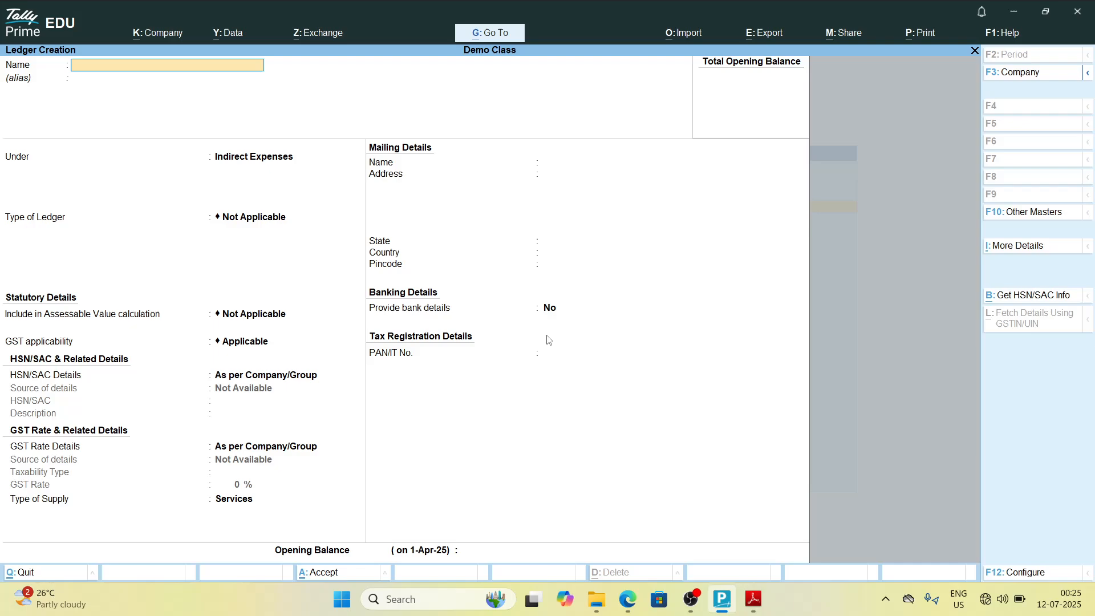
Step: Quit the ledger creation screen and return to the Gateway of Tally
{"action": "key", "text": "Escape"}
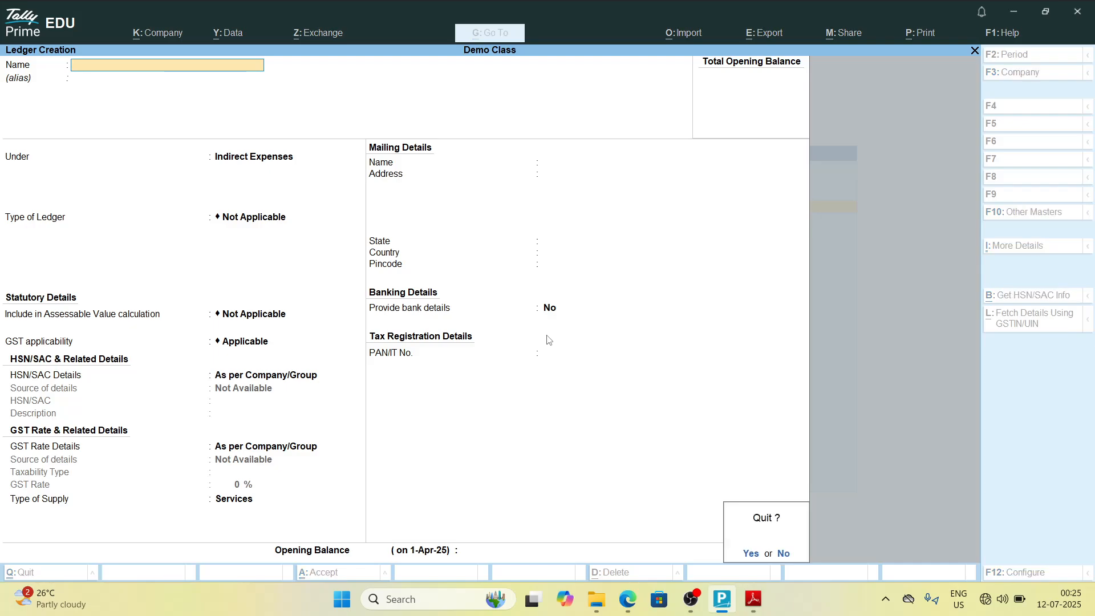
{"action": "key", "text": "Return"}
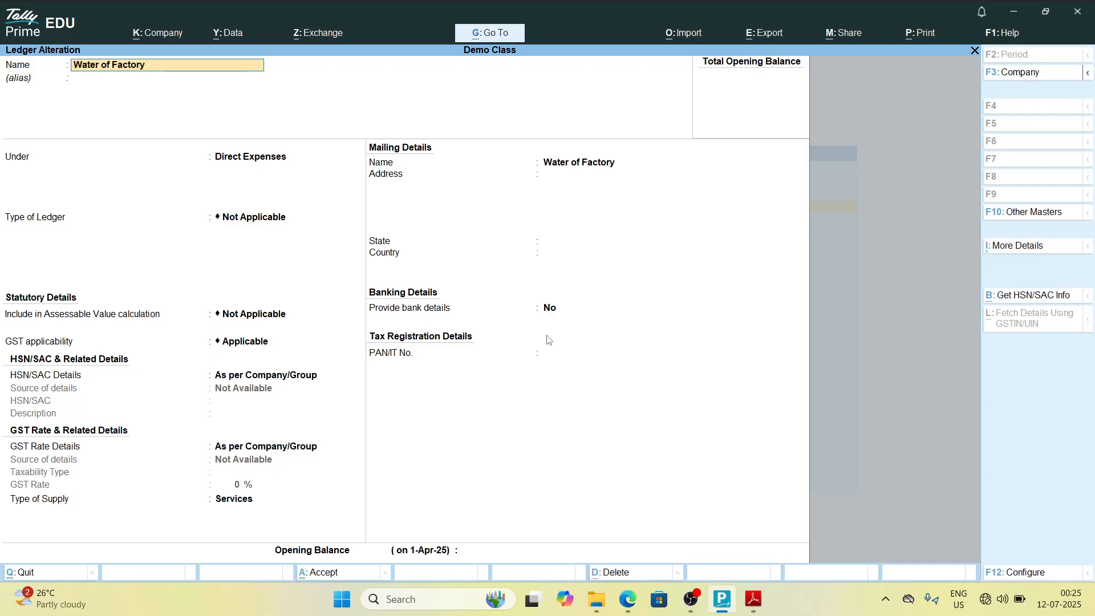
{"action": "key", "text": "Escape"}
{"action": "key", "text": "Escape"}
{"action": "key", "text": "Return"}
{"action": "key", "text": "Escape"}
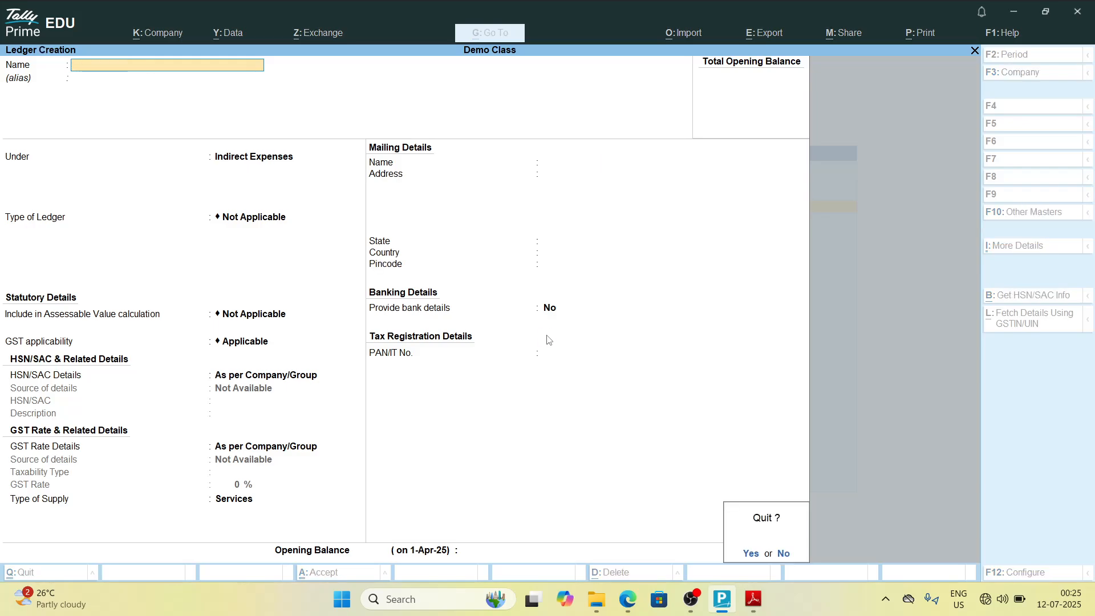
{"action": "key", "text": "Return"}
{"action": "key", "text": "Escape"}
{"action": "key", "text": "Escape"}
{"action": "key", "text": "Escape"}
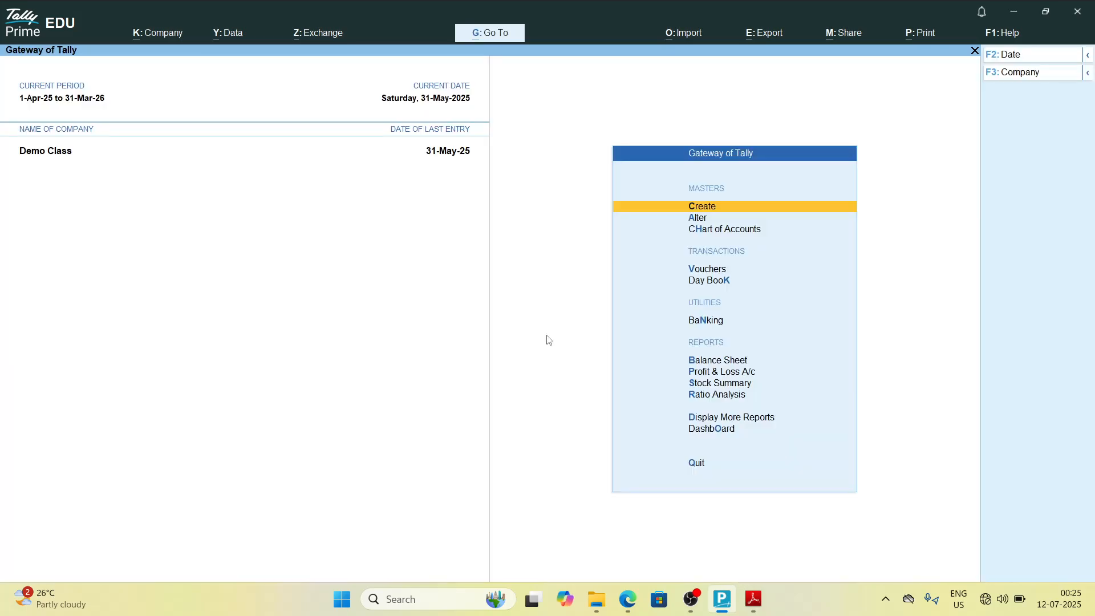
Step: Open the ledger Provision for Discount on Creditors for alteration
{"action": "key", "text": "Down"}
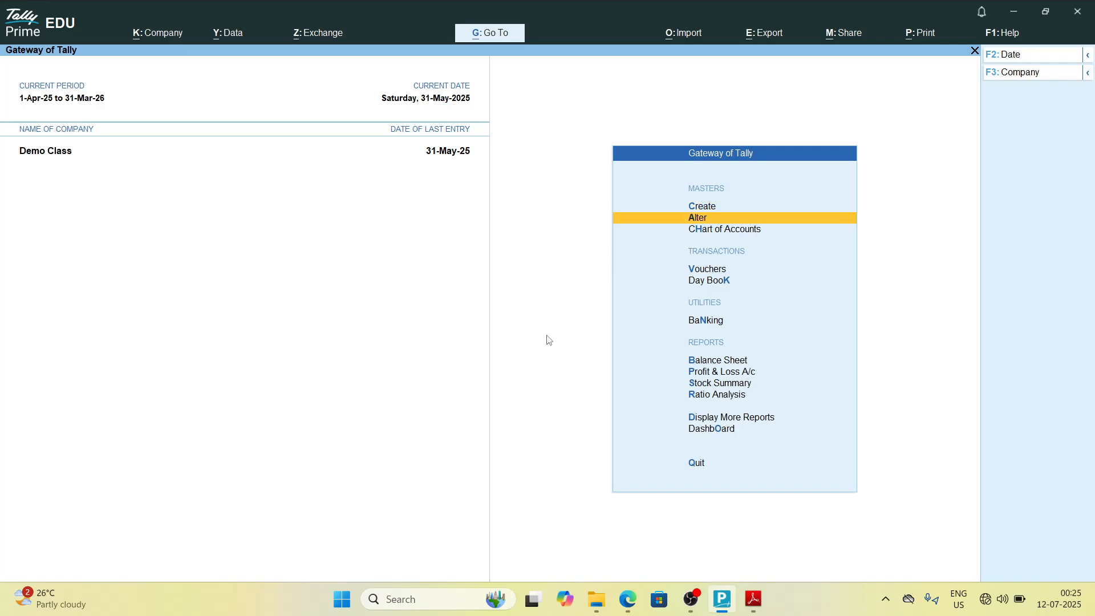
{"action": "key", "text": "Return"}
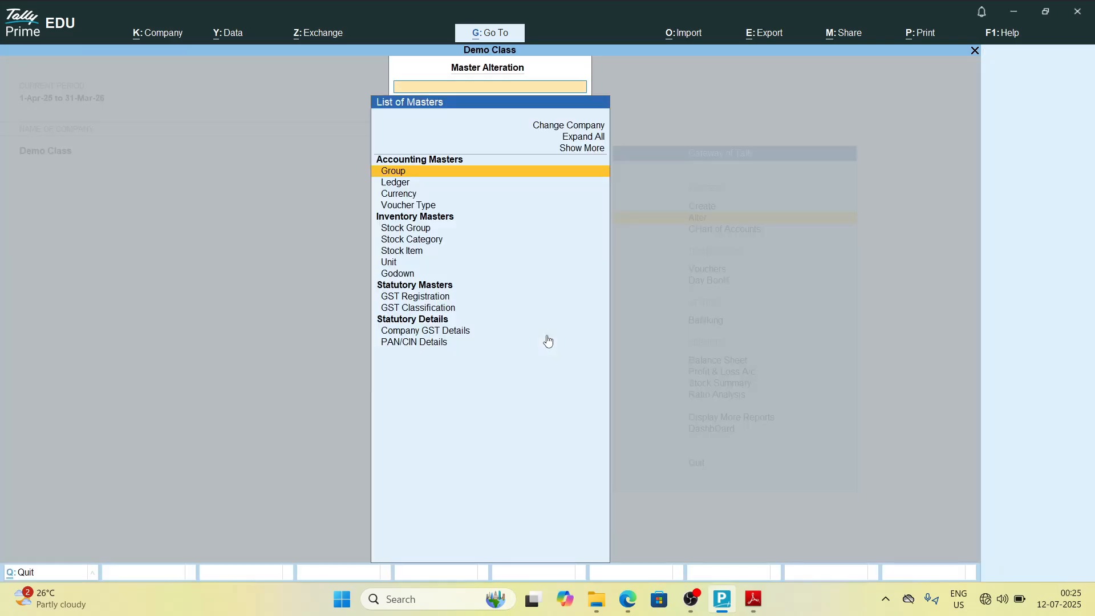
{"action": "key", "text": "Down"}
{"action": "key", "text": "Return"}
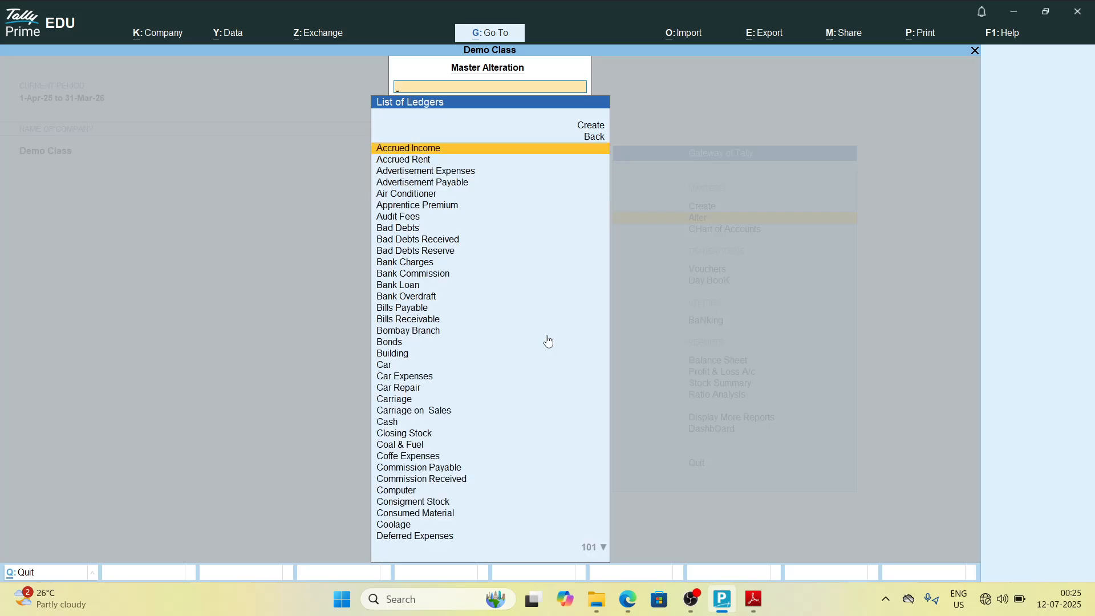
{"action": "key", "text": "alt+Tab"}
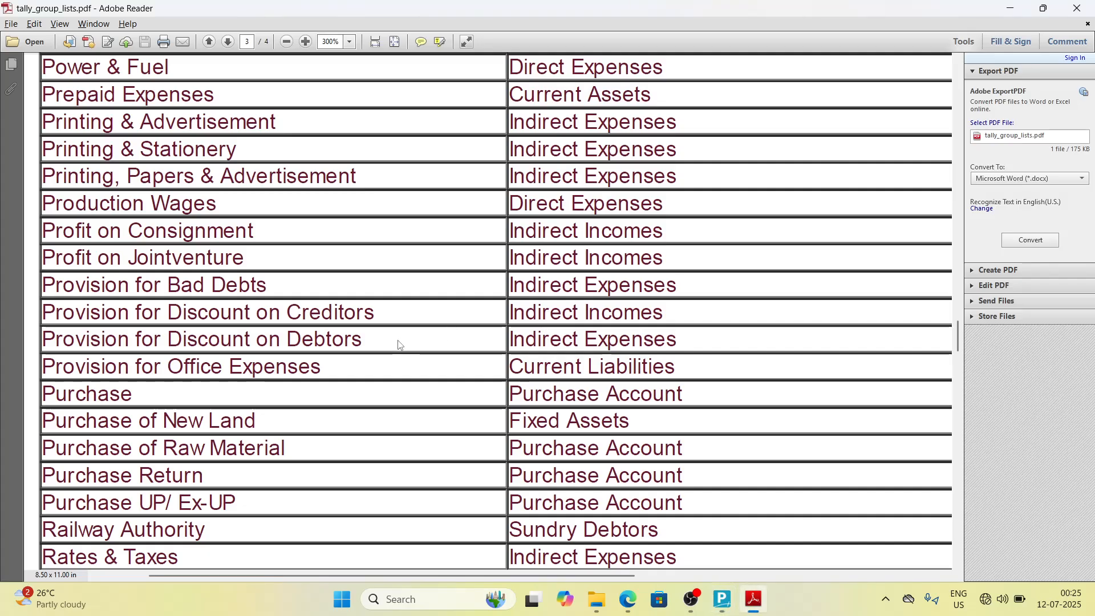
{"action": "key", "text": "alt+Tab"}
{"action": "type", "text": "Profi"}
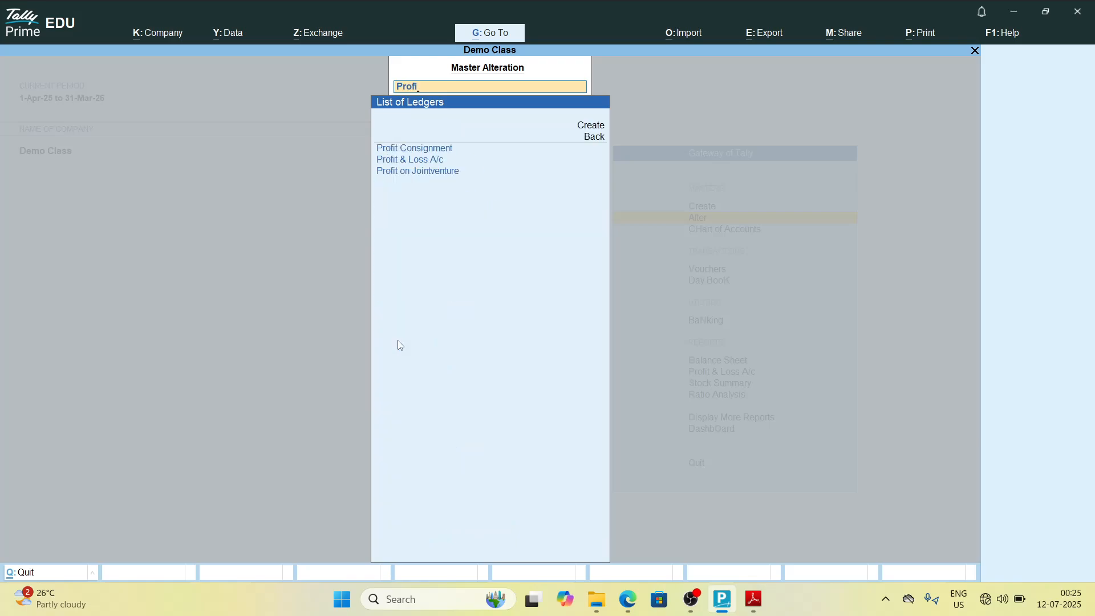
{"action": "key", "text": "BackSpace"}
{"action": "key", "text": "BackSpace"}
{"action": "key", "text": "BackSpace"}
{"action": "key", "text": "BackSpace"}
{"action": "key", "text": "BackSpace"}
{"action": "type", "text": "Prof"}
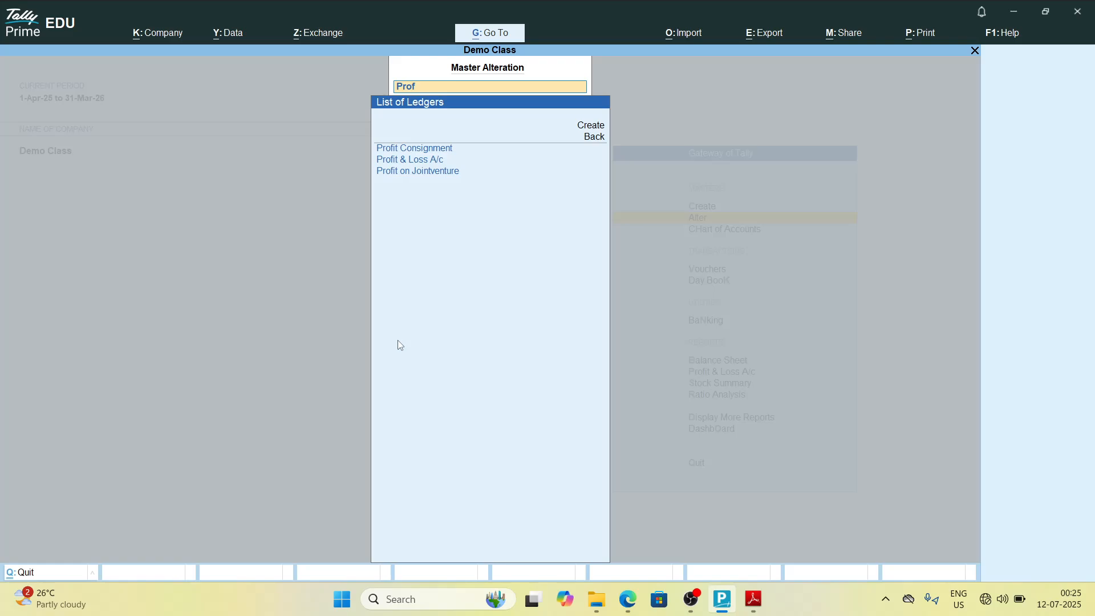
{"action": "key", "text": "BackSpace"}
{"action": "type", "text": "v"}
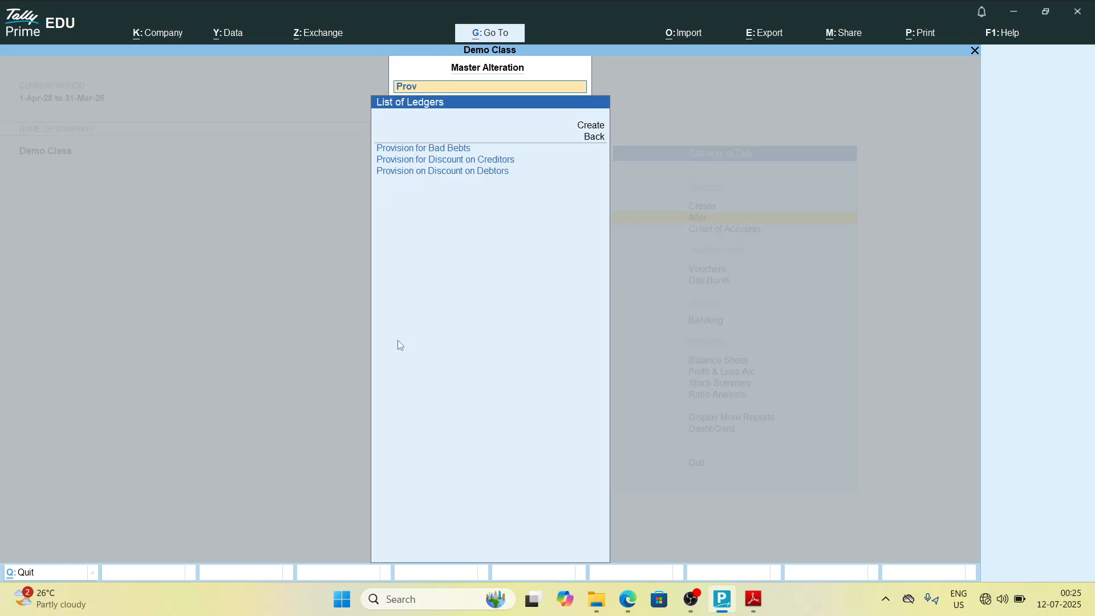
{"action": "key", "text": "Down"}
{"action": "key", "text": "Return"}
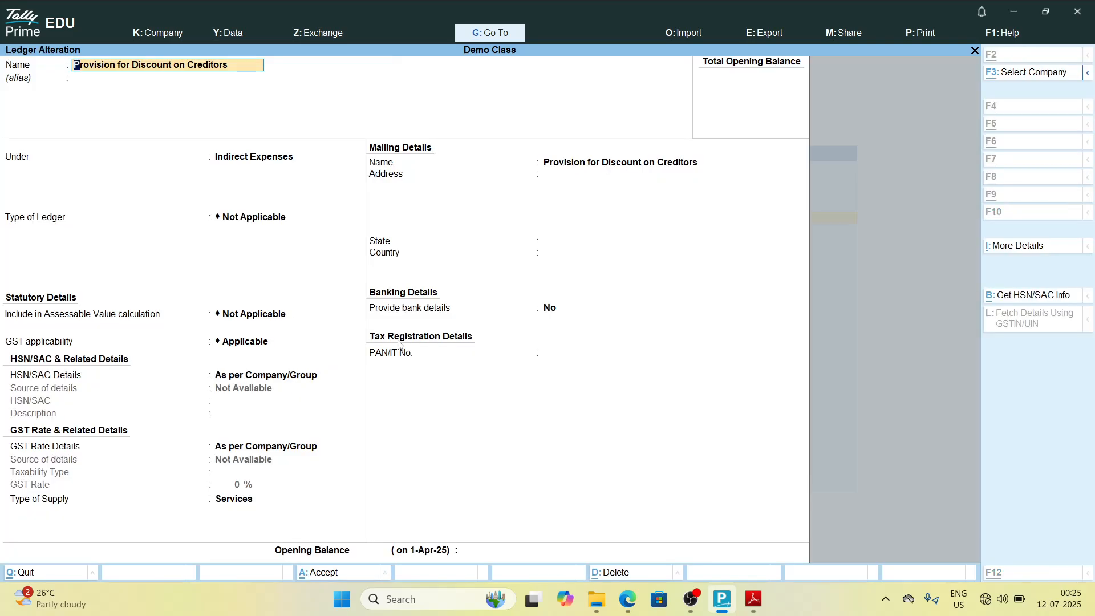
Step: Change the ledger's group to Indirect Incomes, save it and return to the Gateway of Tally
{"action": "key", "text": "alt+Tab"}
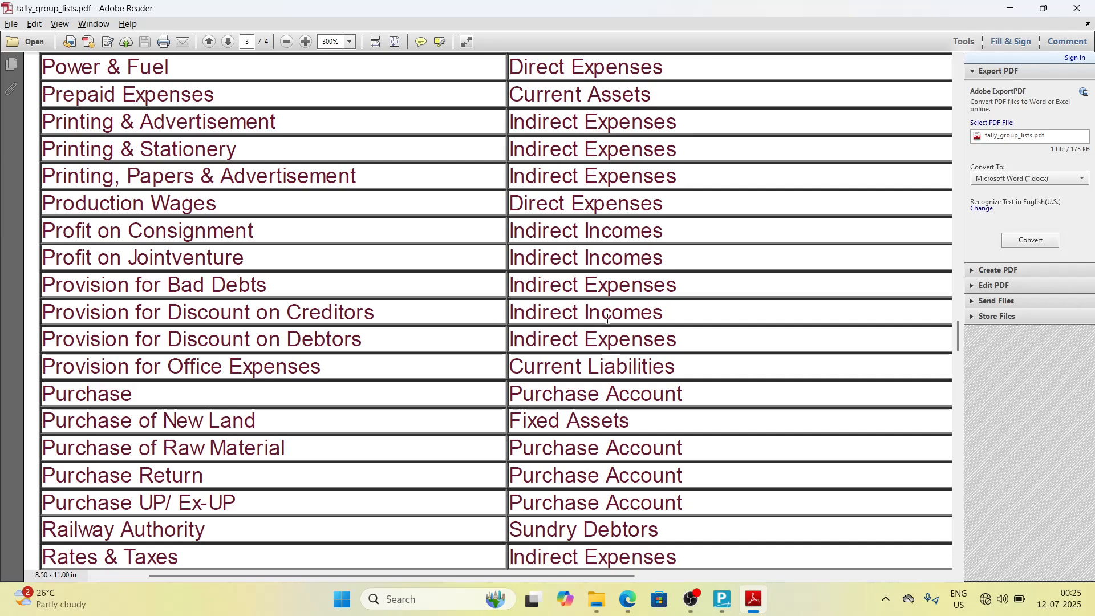
{"action": "key", "text": "alt+Tab"}
{"action": "key", "text": "Return"}
{"action": "key", "text": "Return"}
{"action": "type", "text": "In"}
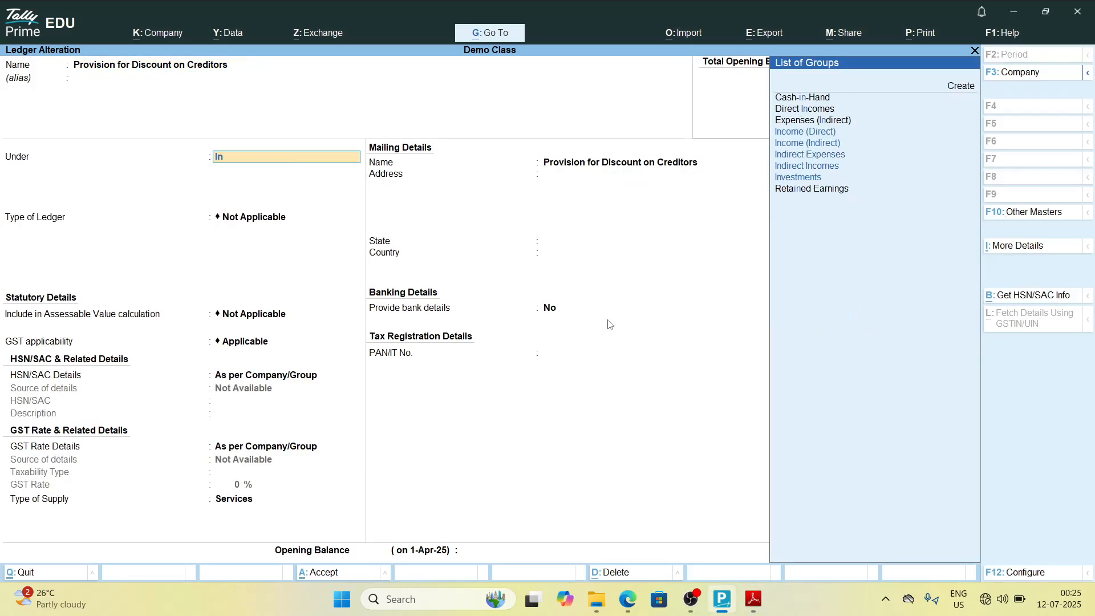
{"action": "type", "text": "di"}
{"action": "key", "text": "Down"}
{"action": "key", "text": "Down"}
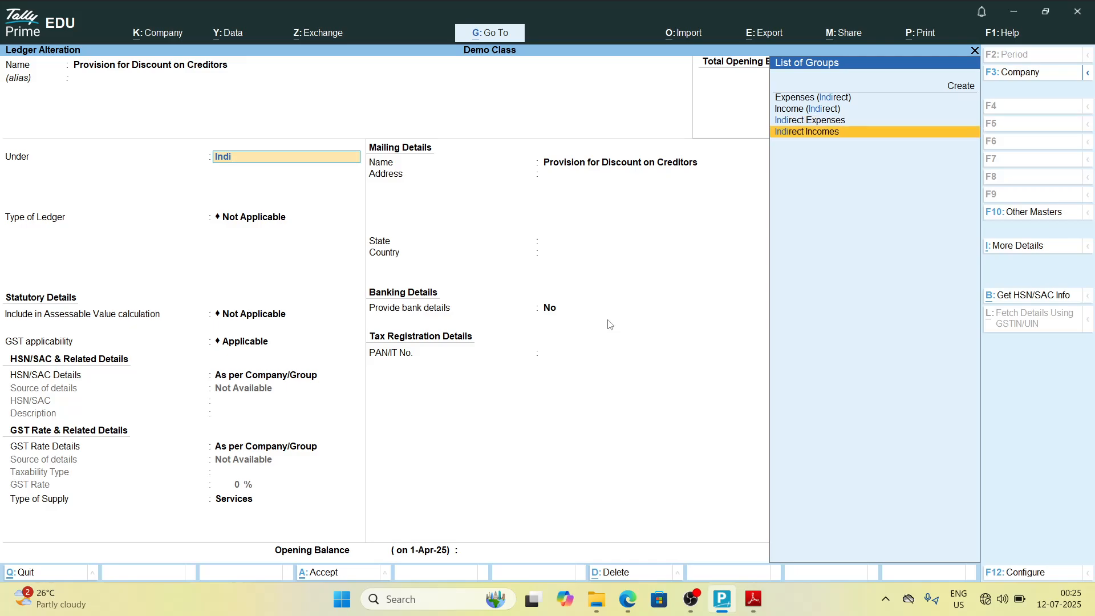
{"action": "key", "text": "Return"}
{"action": "key", "text": "ctrl+a"}
{"action": "key", "text": "Escape"}
{"action": "key", "text": "Escape"}
{"action": "key", "text": "Escape"}
{"action": "key", "text": "Escape"}
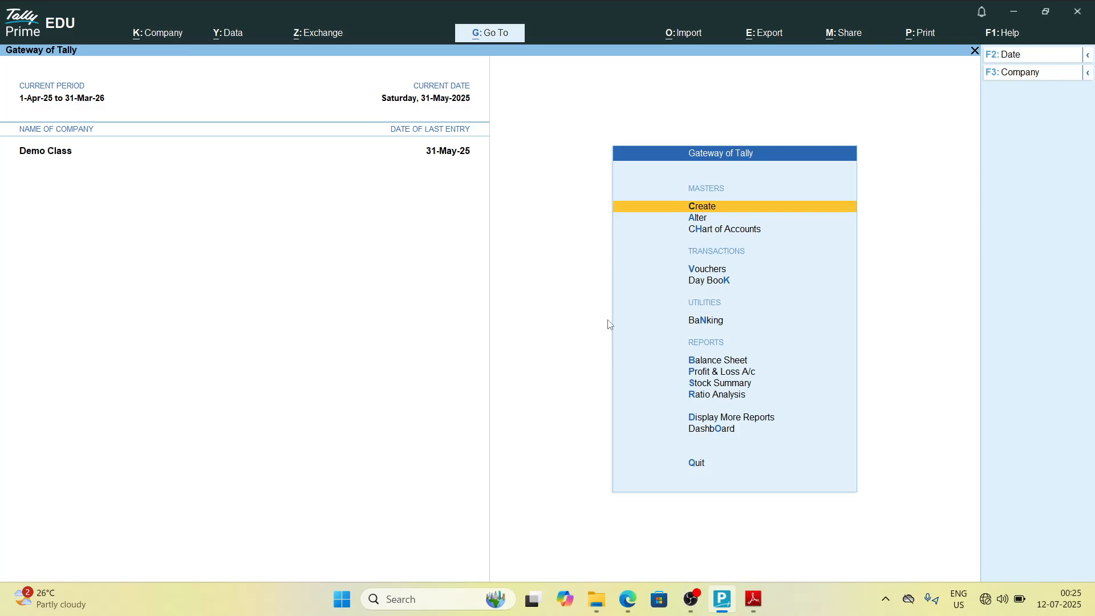
{"action": "key", "text": "Down"}
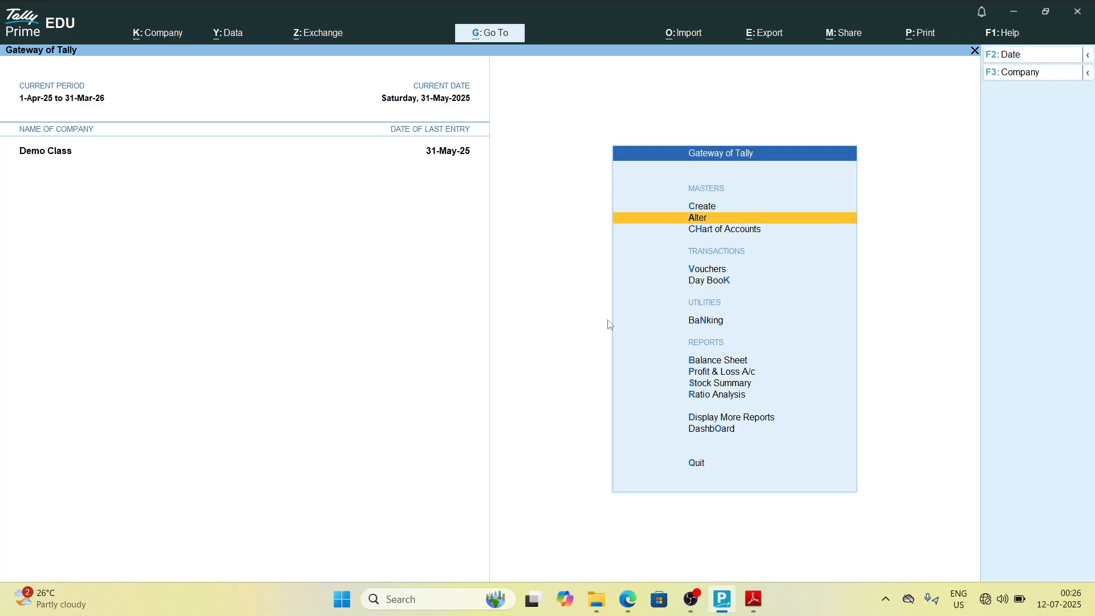
{"action": "key", "text": "Up"}
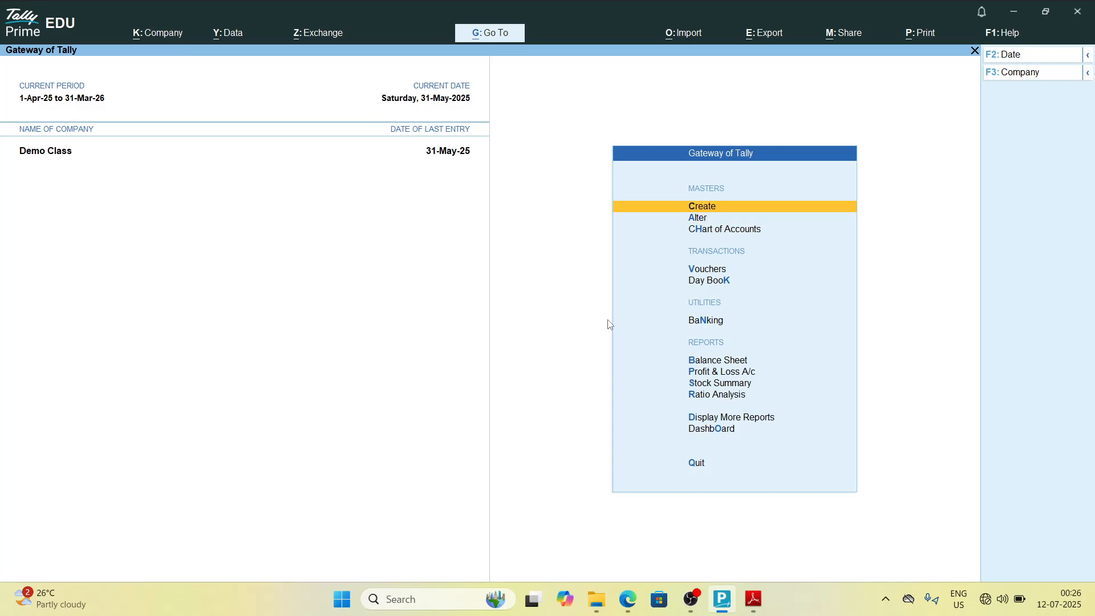
Step: Open a new ledger creation form from the Gateway of Tally and check the group list PDF for the next entry
{"action": "key", "text": "Return"}
{"action": "key", "text": "Down"}
{"action": "key", "text": "Return"}
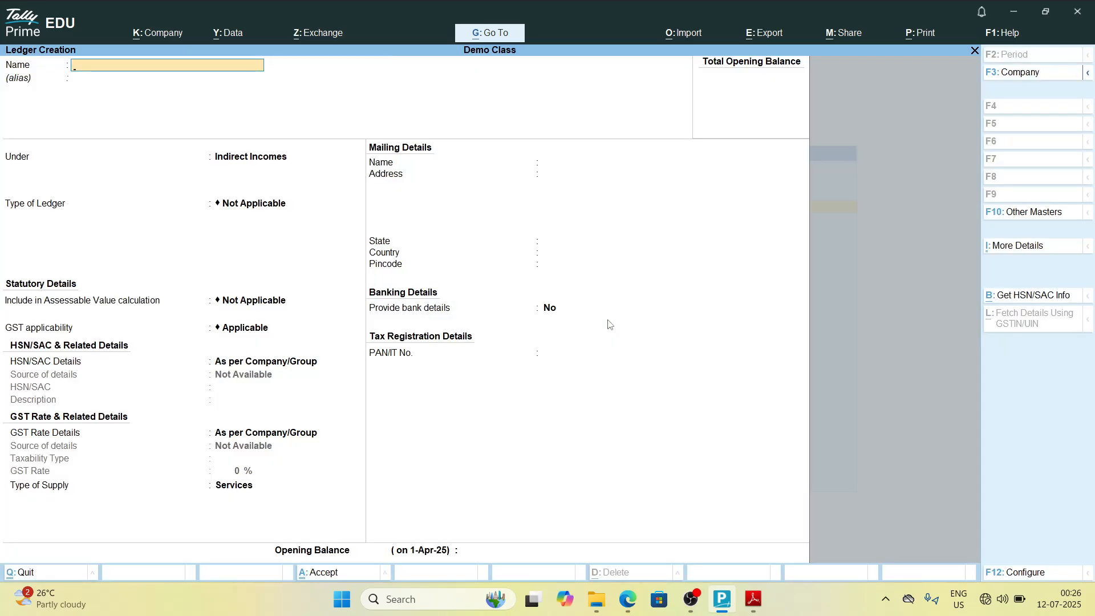
{"action": "key", "text": "alt+Tab"}
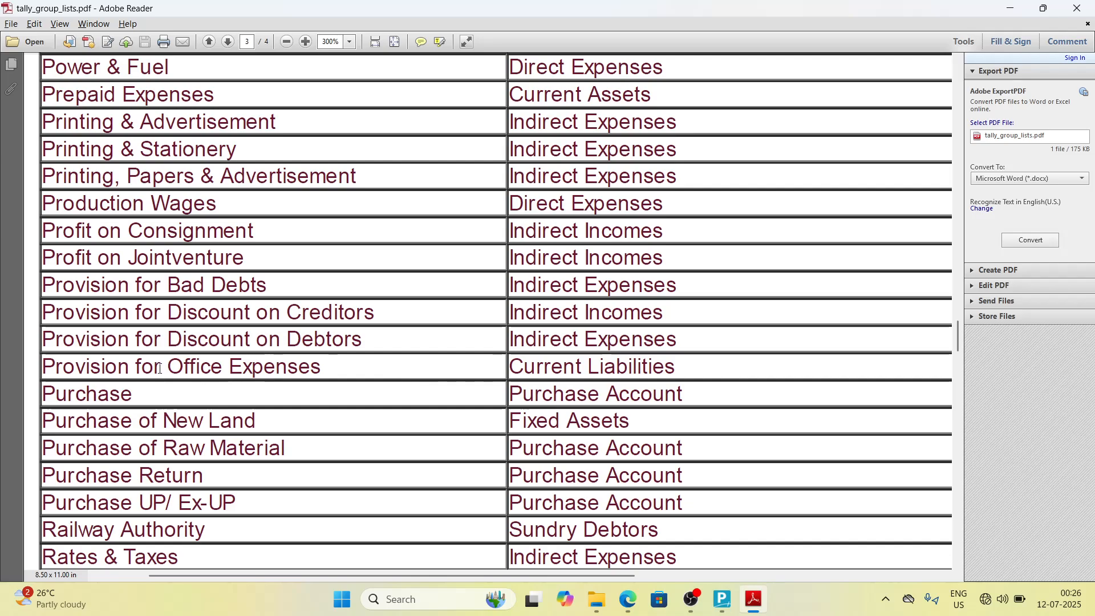
{"action": "key", "text": "alt+Tab"}
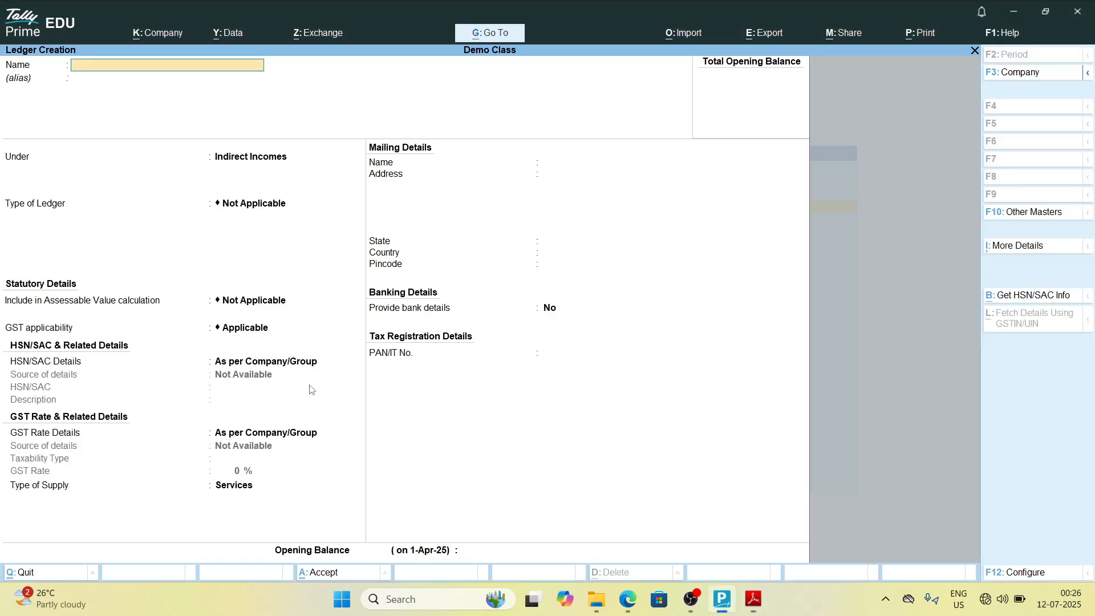
Step: Create the ledger Provision for Office Expenses under Current Liabilities and save it
{"action": "type", "text": "Provision for"}
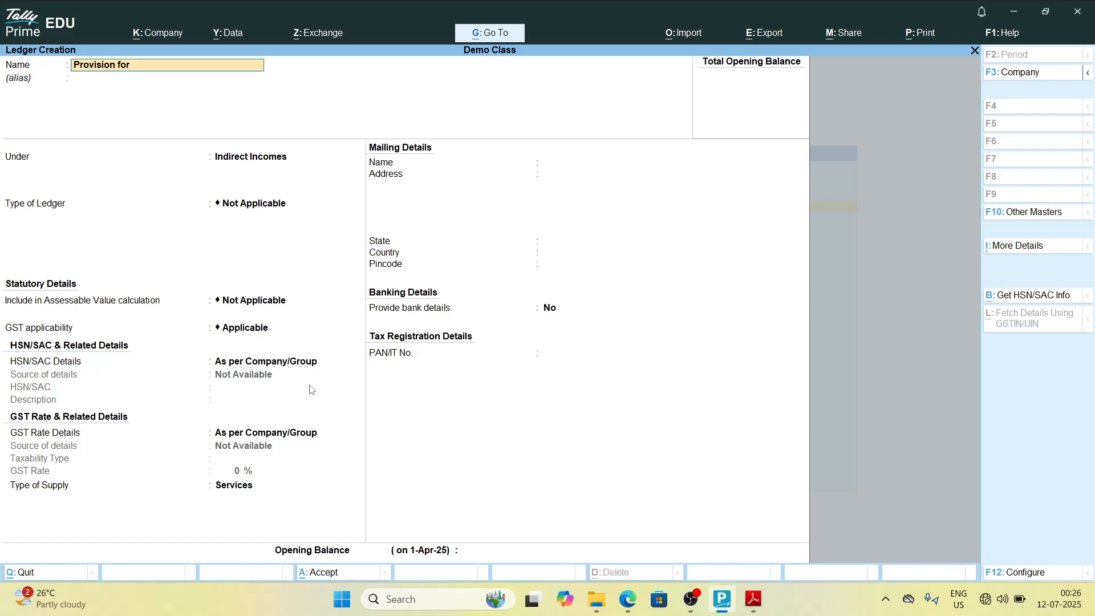
{"action": "type", "text": " office expenses"}
{"action": "key", "text": "Return"}
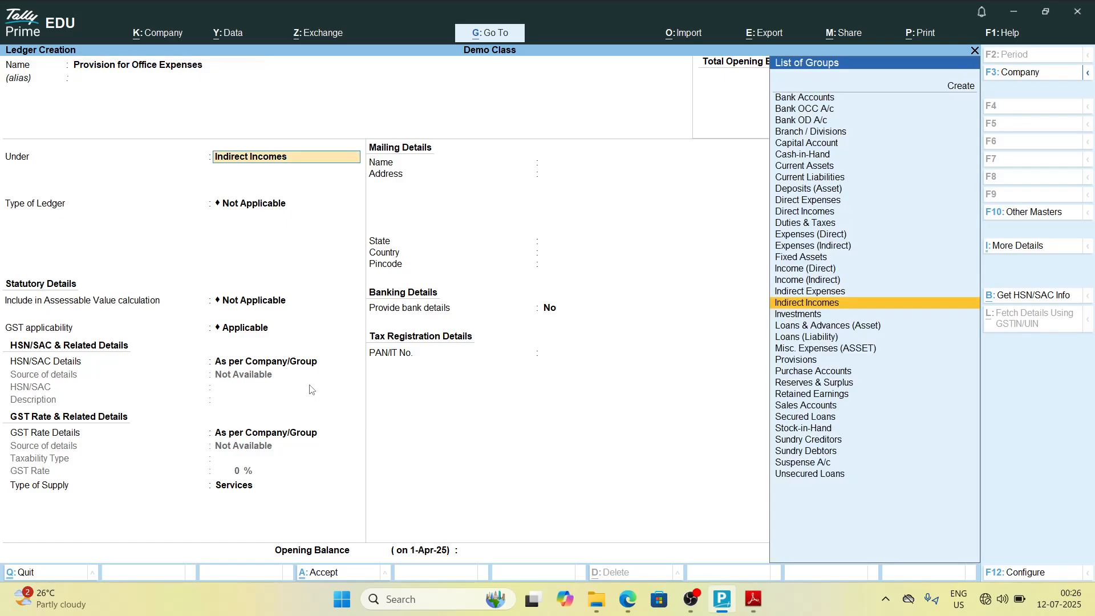
{"action": "key", "text": "alt+Tab"}
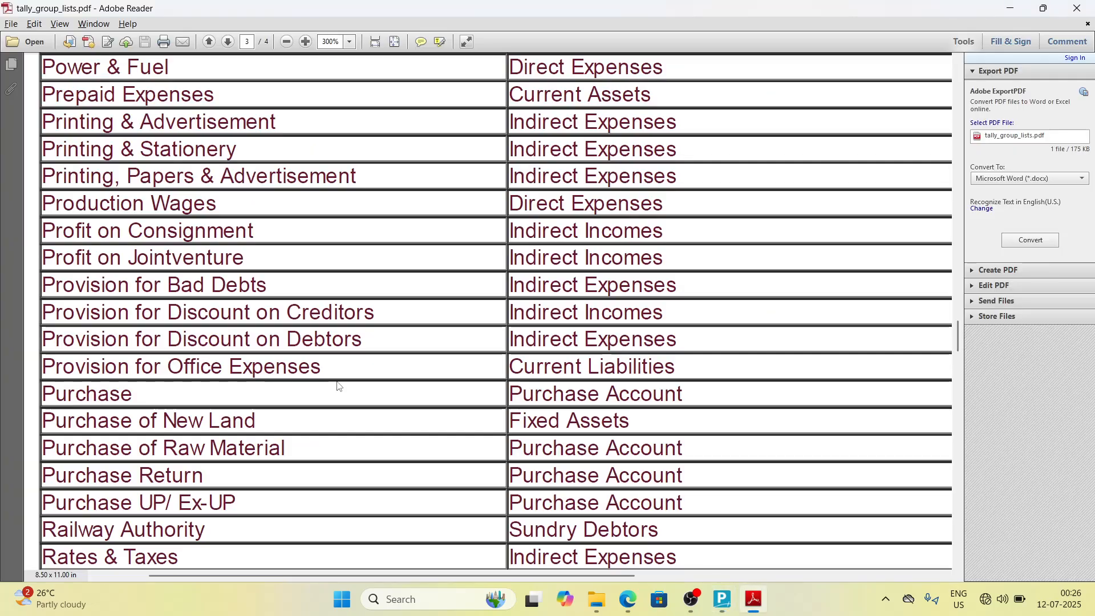
{"action": "key", "text": "alt+Tab"}
{"action": "type", "text": "Cur"}
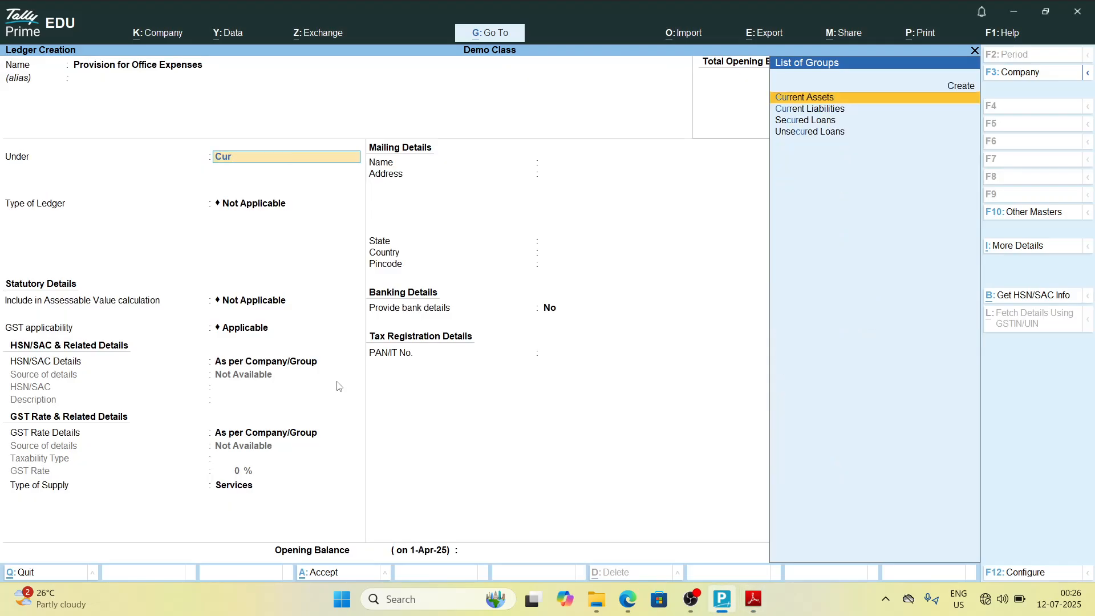
{"action": "key", "text": "Down"}
{"action": "key", "text": "Return"}
{"action": "key", "text": "ctrl+a"}
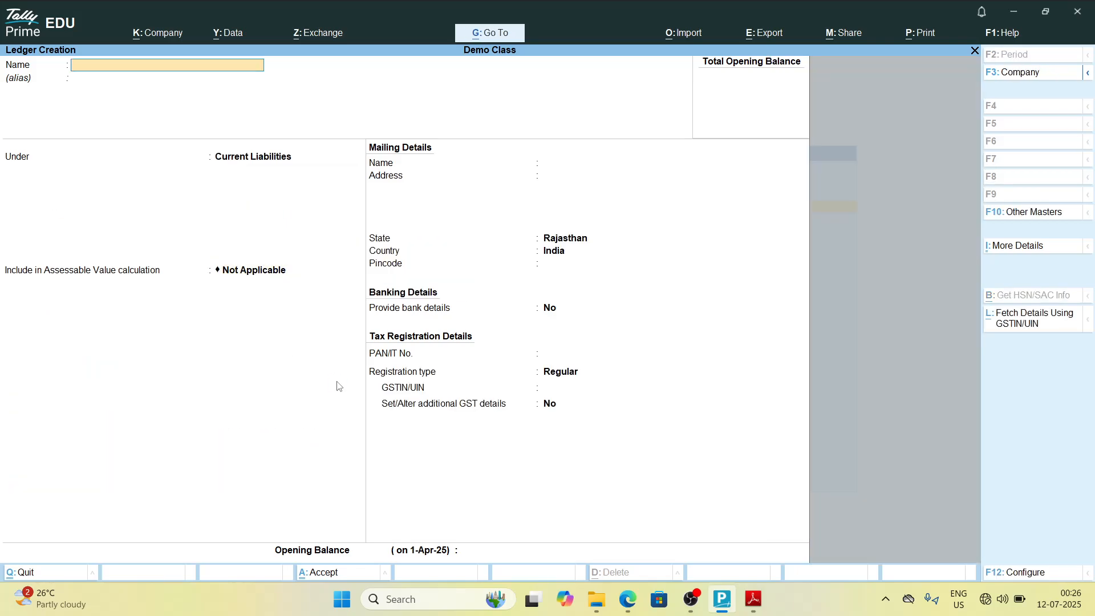
Step: Create the ledger Purchase under Purchase Accounts and save it
{"action": "key", "text": "alt+Tab"}
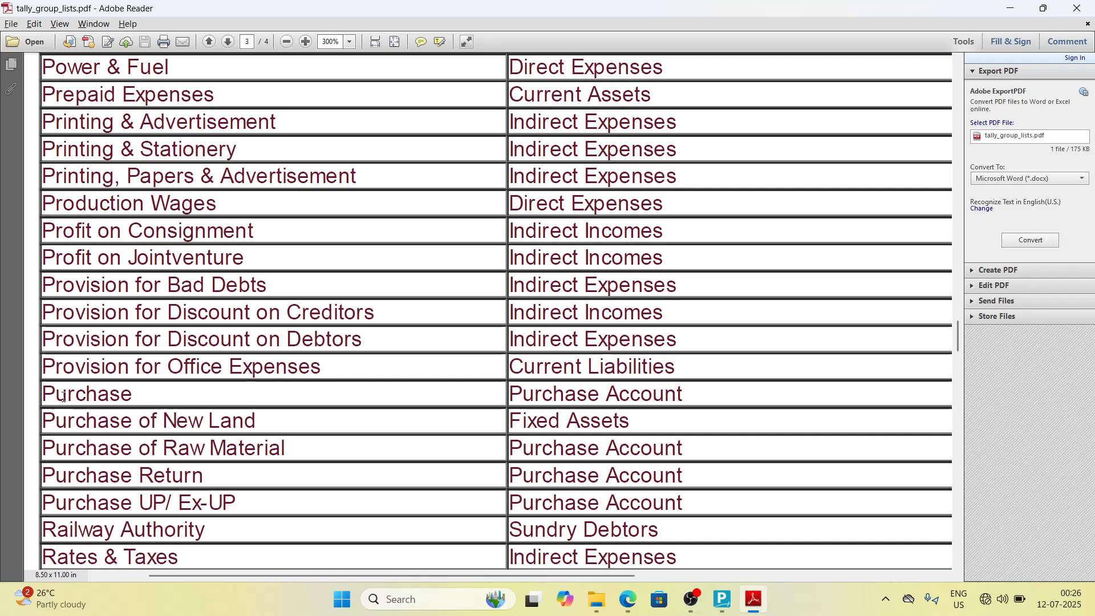
{"action": "key", "text": "alt+Tab"}
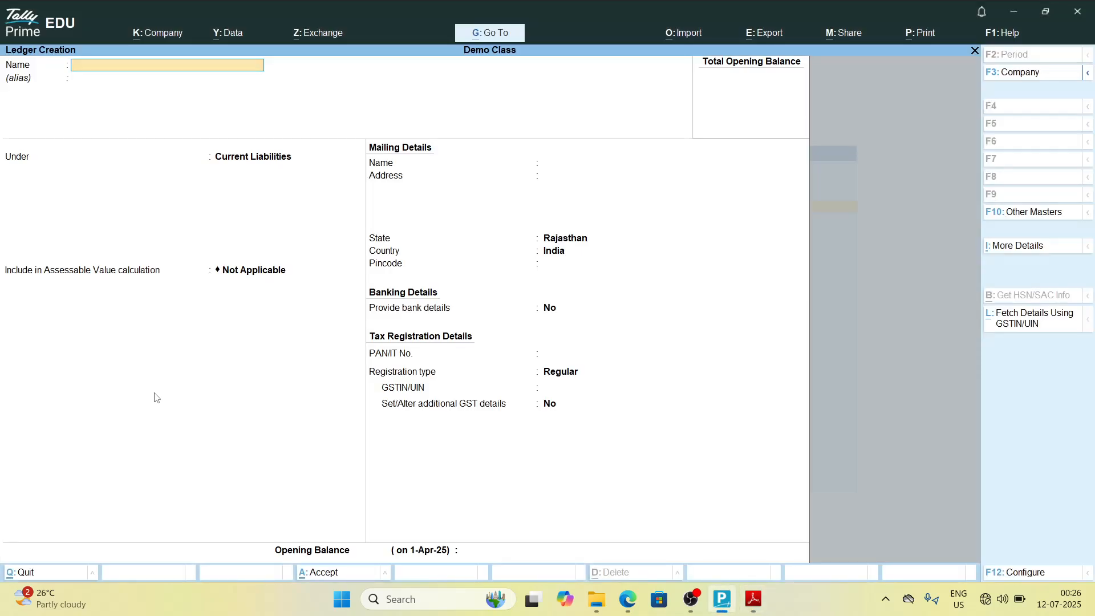
{"action": "type", "text": "Purchase"}
{"action": "key", "text": "Return"}
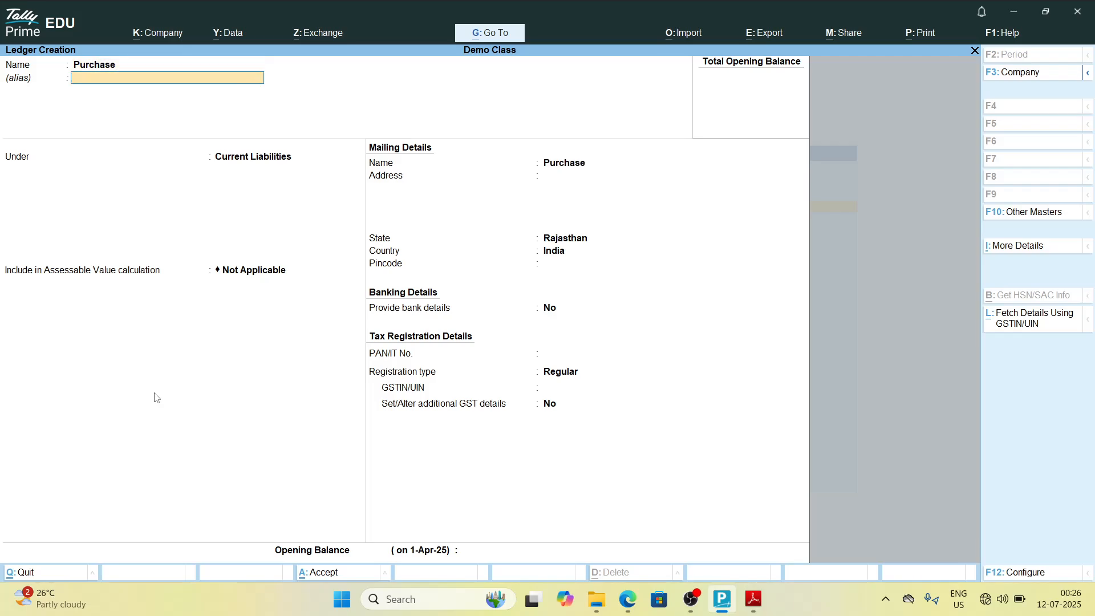
{"action": "key", "text": "Return"}
{"action": "type", "text": "Pur"}
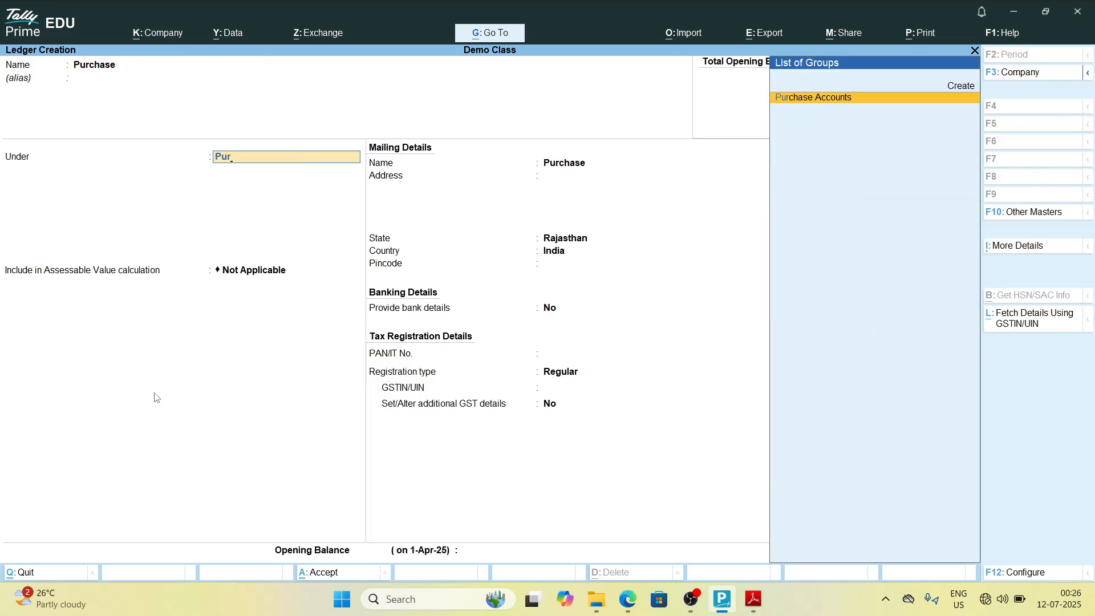
{"action": "key", "text": "Return"}
{"action": "key", "text": "Return"}
{"action": "key", "text": "Return"}
{"action": "key", "text": "ctrl+a"}
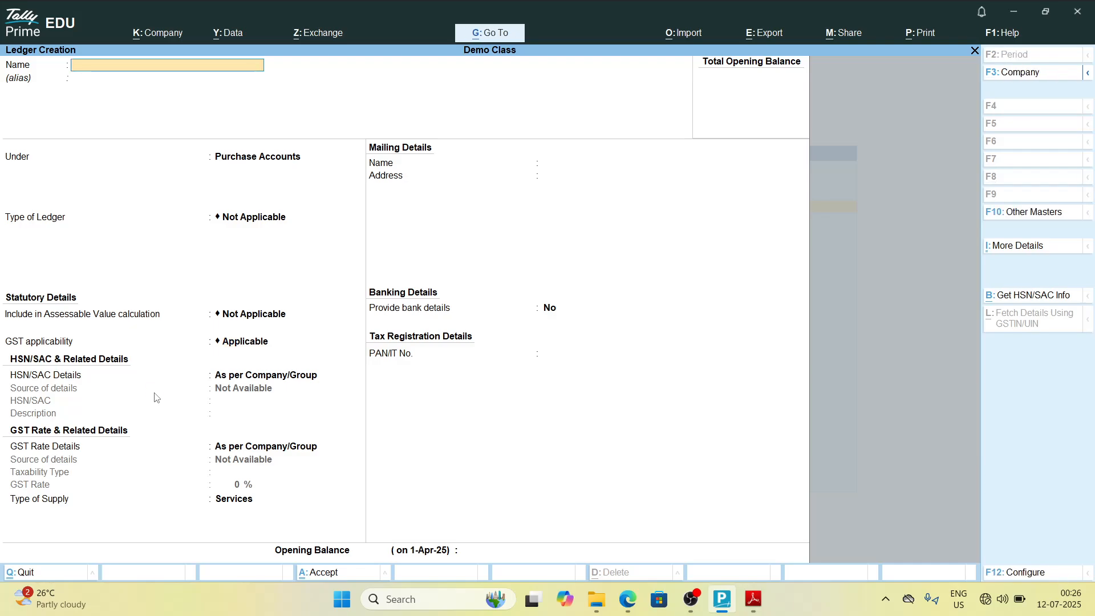
Step: Create the ledger Purchase of New Land under Fixed Assets and save it
{"action": "key", "text": "alt+Tab"}
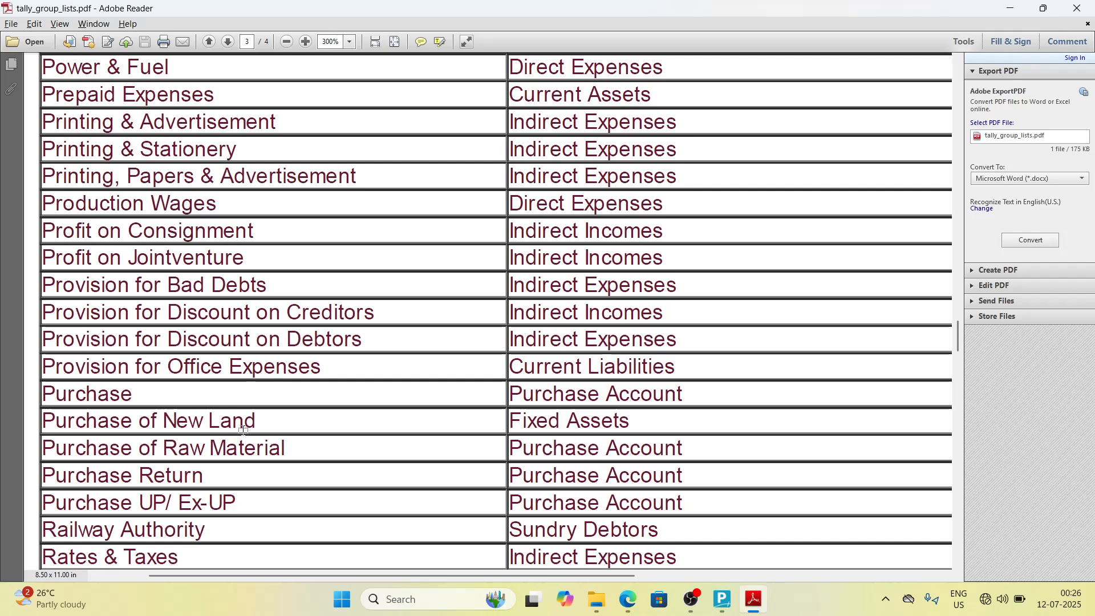
{"action": "key", "text": "alt+Tab"}
{"action": "type", "text": "Purchas"}
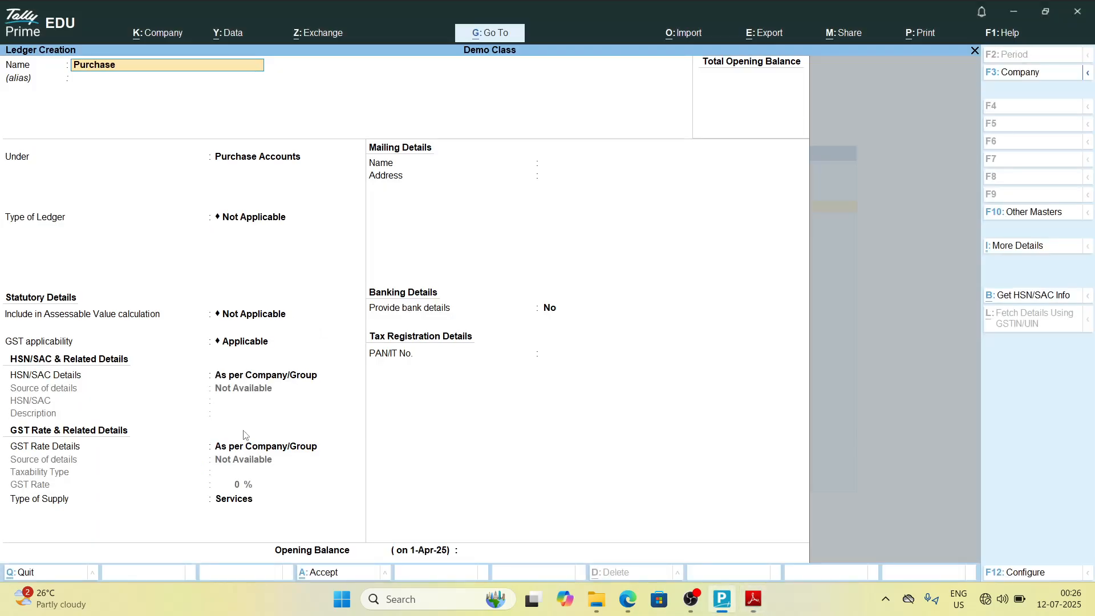
{"action": "type", "text": "e of New"}
{"action": "key", "text": "alt+Tab"}
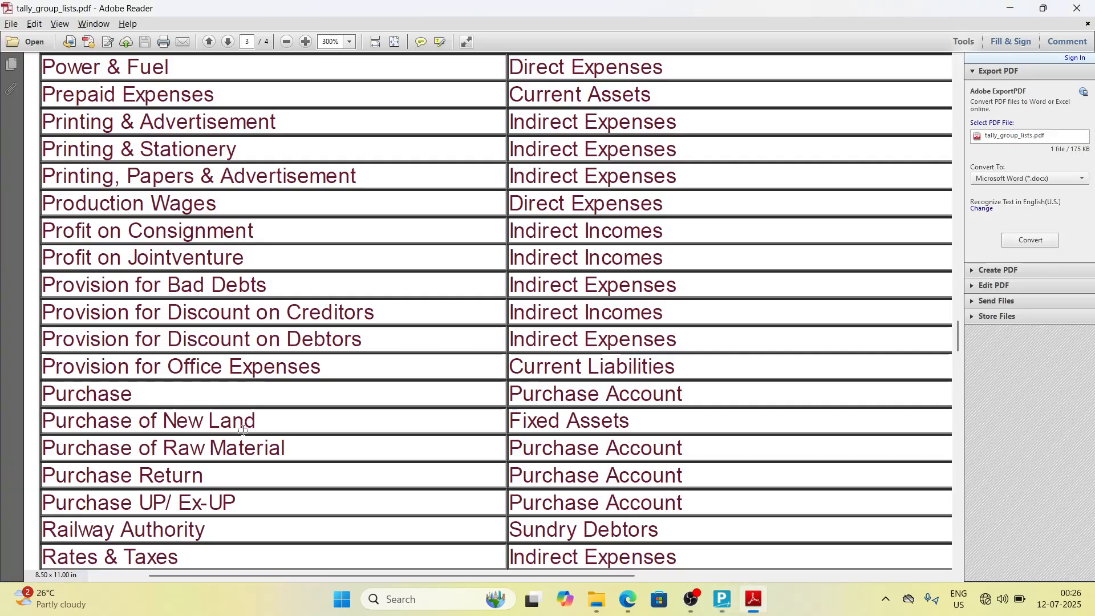
{"action": "key", "text": "alt+Tab"}
{"action": "type", "text": "Land"}
{"action": "key", "text": "Return"}
{"action": "key", "text": "alt+Tab"}
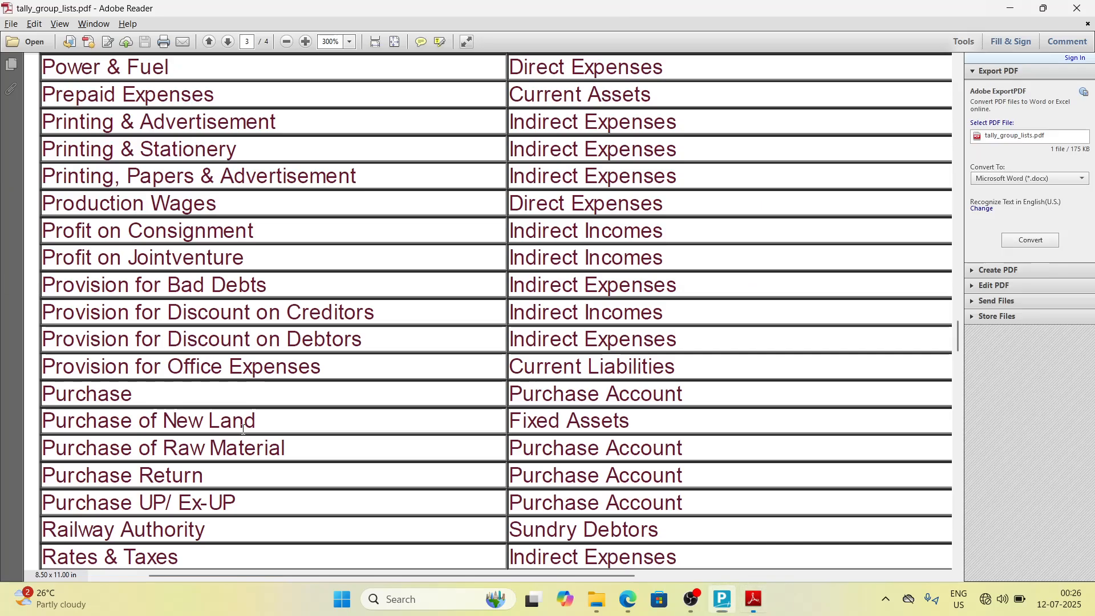
{"action": "key", "text": "alt+Tab"}
{"action": "key", "text": "Return"}
{"action": "type", "text": "Fix"}
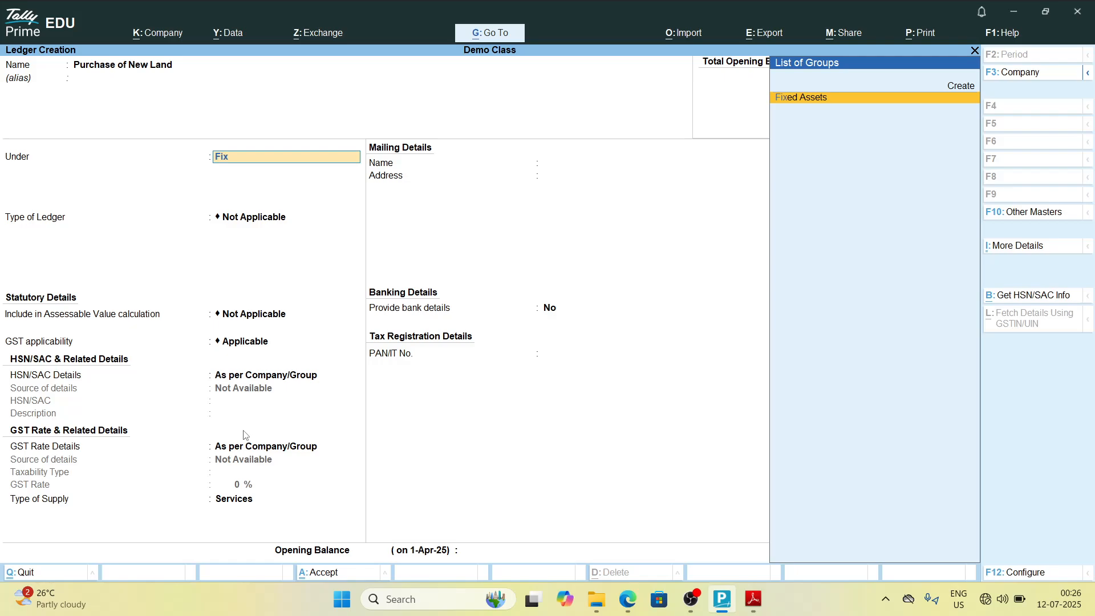
{"action": "key", "text": "Return"}
{"action": "key", "text": "Return"}
{"action": "key", "text": "ctrl+a"}
Step: Create the ledger Purchase of Raw Material under Purchase Accounts and save it
{"action": "key", "text": "alt+Tab"}
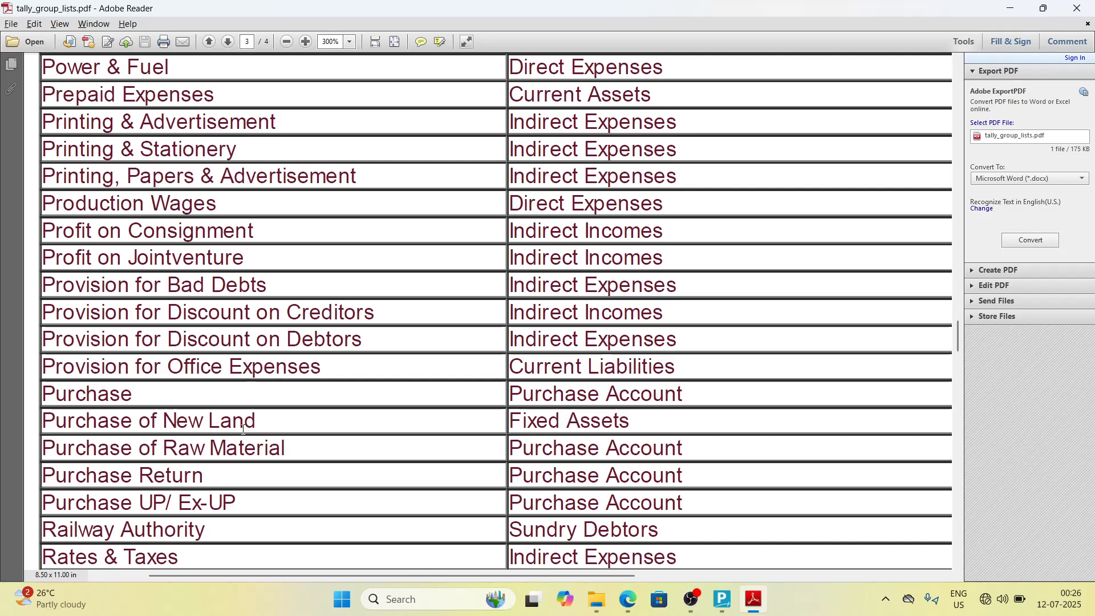
{"action": "key", "text": "alt+Tab"}
{"action": "type", "text": "Pr"}
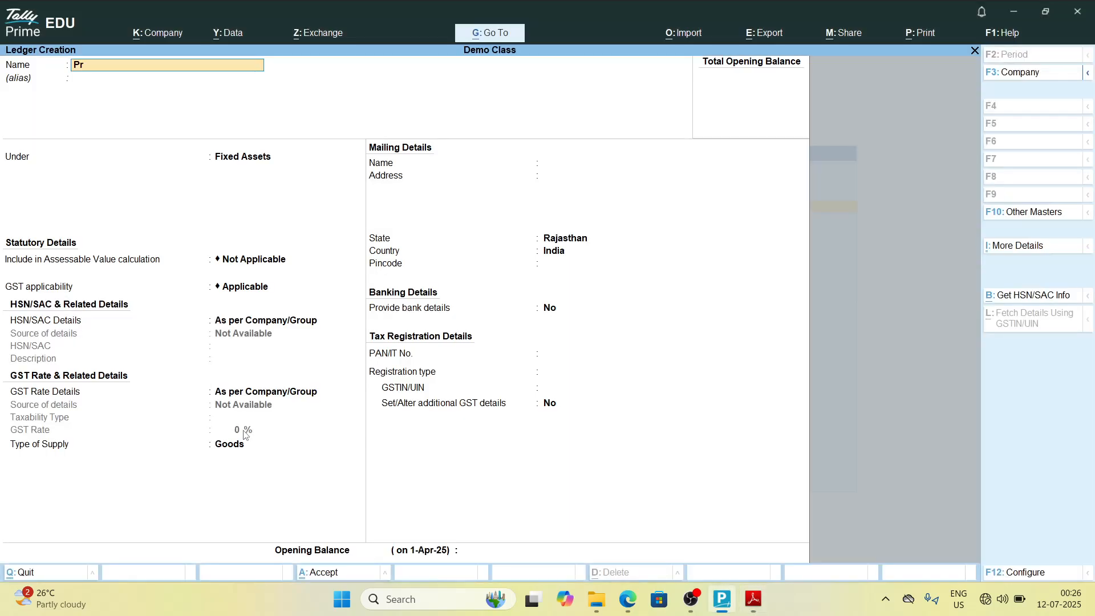
{"action": "type", "text": "rchase of Raw Ma"}
{"action": "key", "text": "alt+Tab"}
{"action": "key", "text": "alt+Tab"}
{"action": "type", "text": "terial"}
{"action": "key", "text": "alt+Tab"}
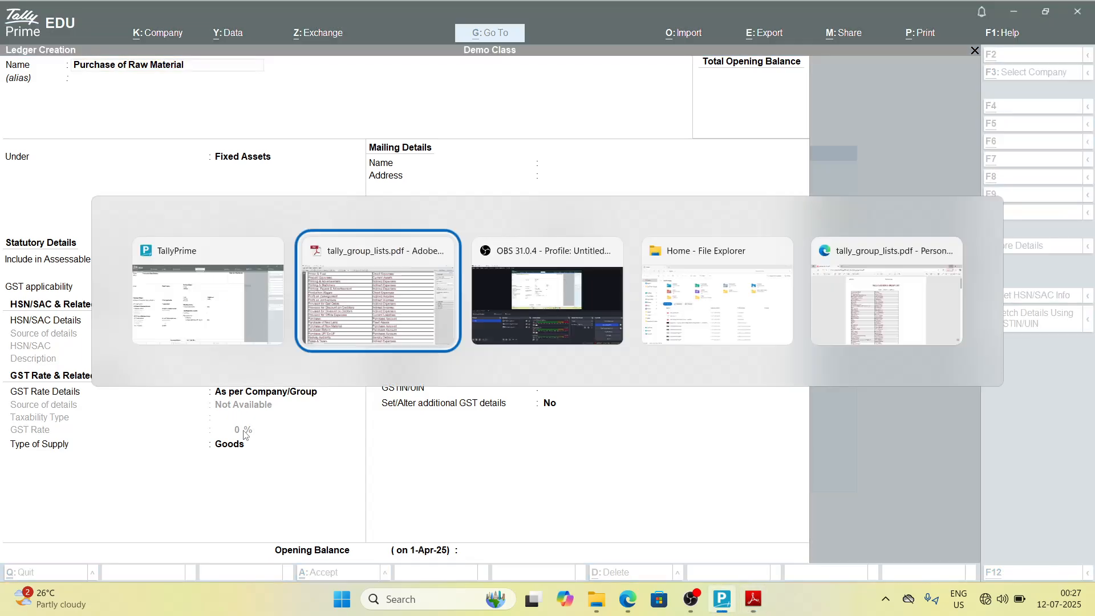
{"action": "key", "text": "alt+Tab"}
{"action": "key", "text": "Return"}
{"action": "key", "text": "Return"}
{"action": "key", "text": "alt+Tab"}
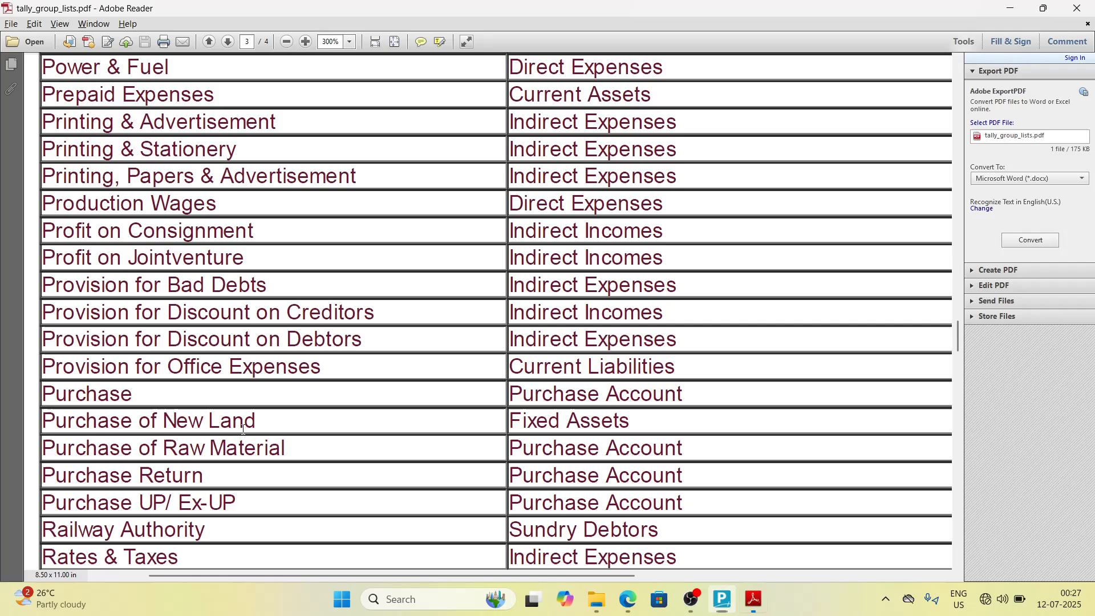
Step: Create the ledger Purchase Return under Purchase Accounts and save it
{"action": "key", "text": "alt+Tab"}
{"action": "type", "text": "Pur"}
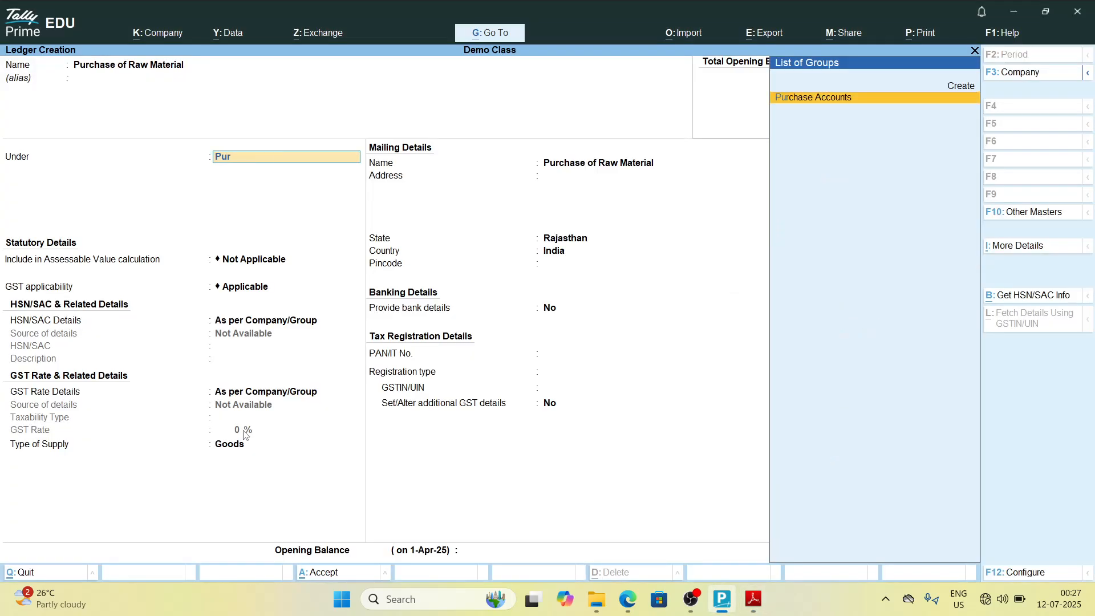
{"action": "key", "text": "Return"}
{"action": "key", "text": "Return"}
{"action": "key", "text": "ctrl+a"}
{"action": "key", "text": "alt+Tab"}
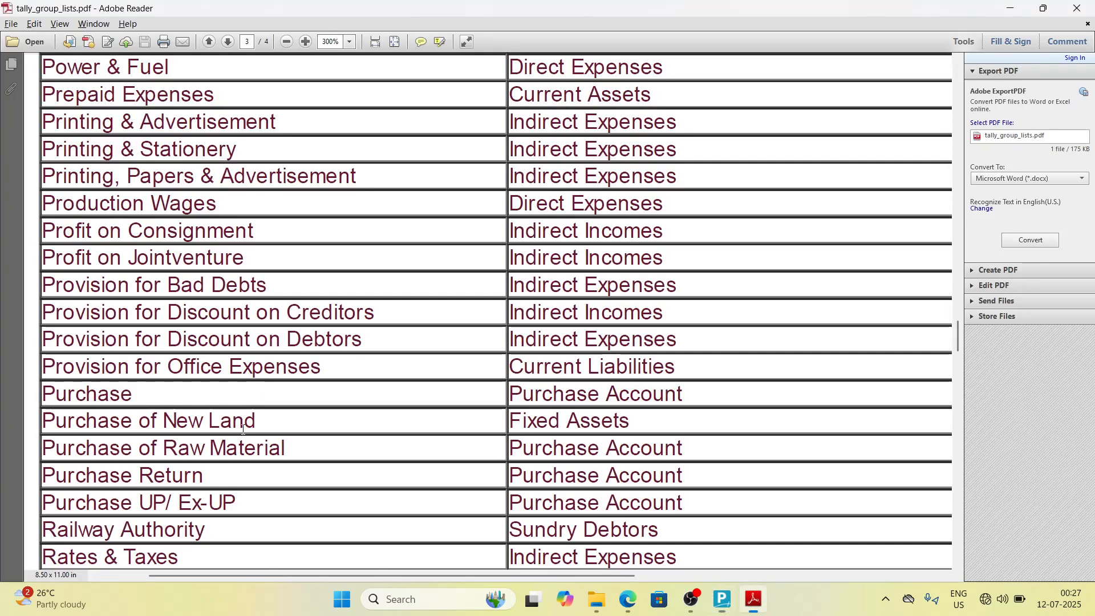
{"action": "scroll", "coordinate": [244, 429], "scroll_direction": "down", "scroll_amount": 2}
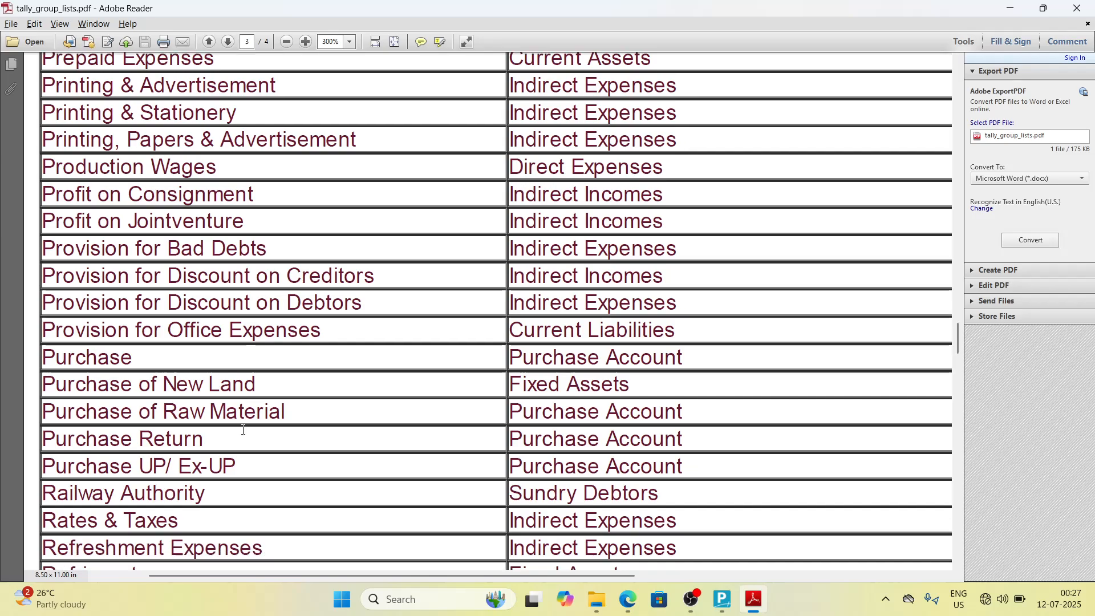
{"action": "key", "text": "alt+Tab"}
{"action": "type", "text": "P"}
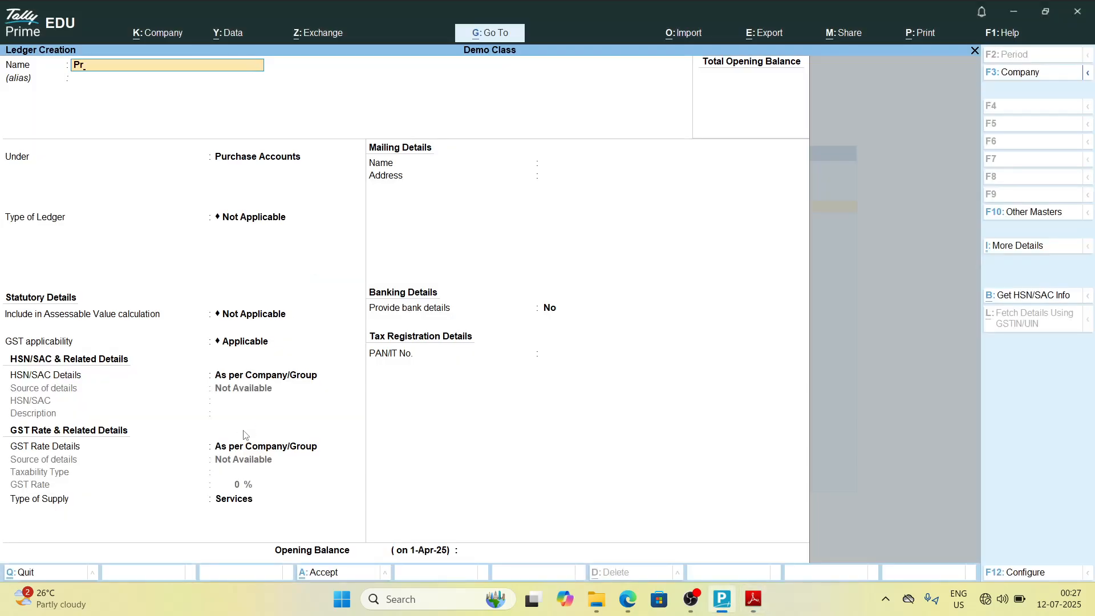
{"action": "type", "text": "urchase Return"}
{"action": "key", "text": "alt+Tab"}
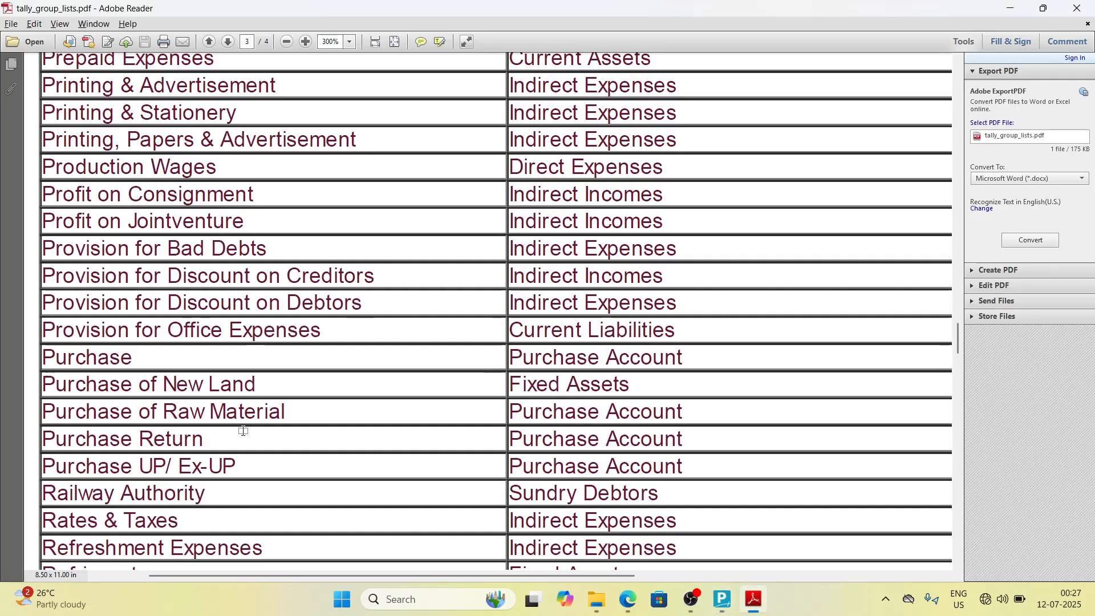
{"action": "key", "text": "alt+Tab"}
{"action": "key", "text": "Return"}
{"action": "key", "text": "Return"}
{"action": "key", "text": "Return"}
{"action": "key", "text": "ctrl+a"}
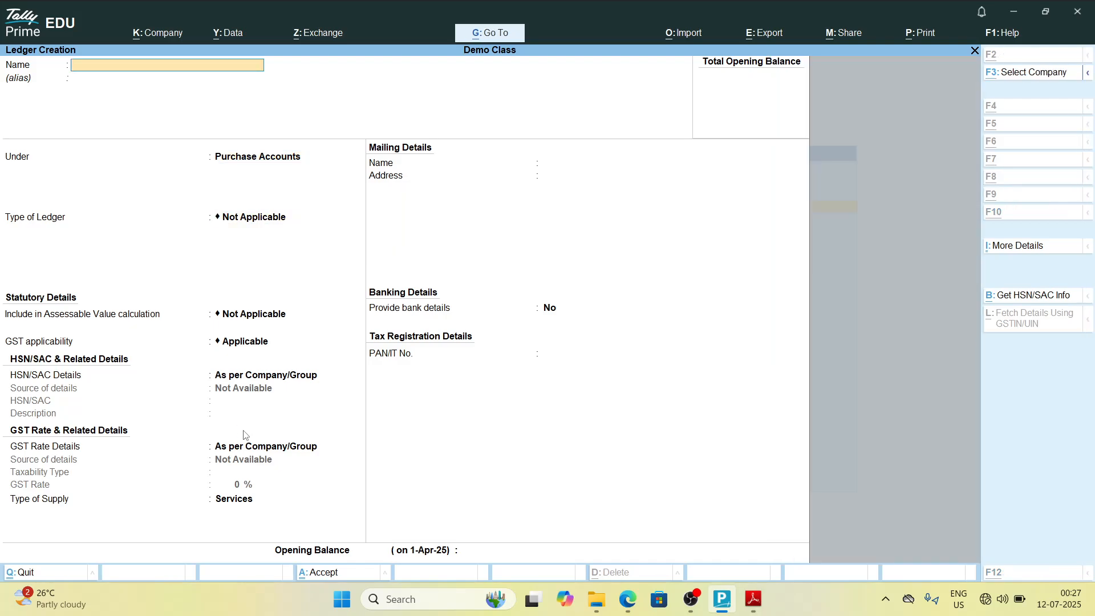
Step: Create the ledger Purchase Up/ Ex-Up under Purchase Accounts and save it
{"action": "key", "text": "alt+Tab"}
{"action": "scroll", "coordinate": [243, 429], "scroll_direction": "down", "scroll_amount": 3}
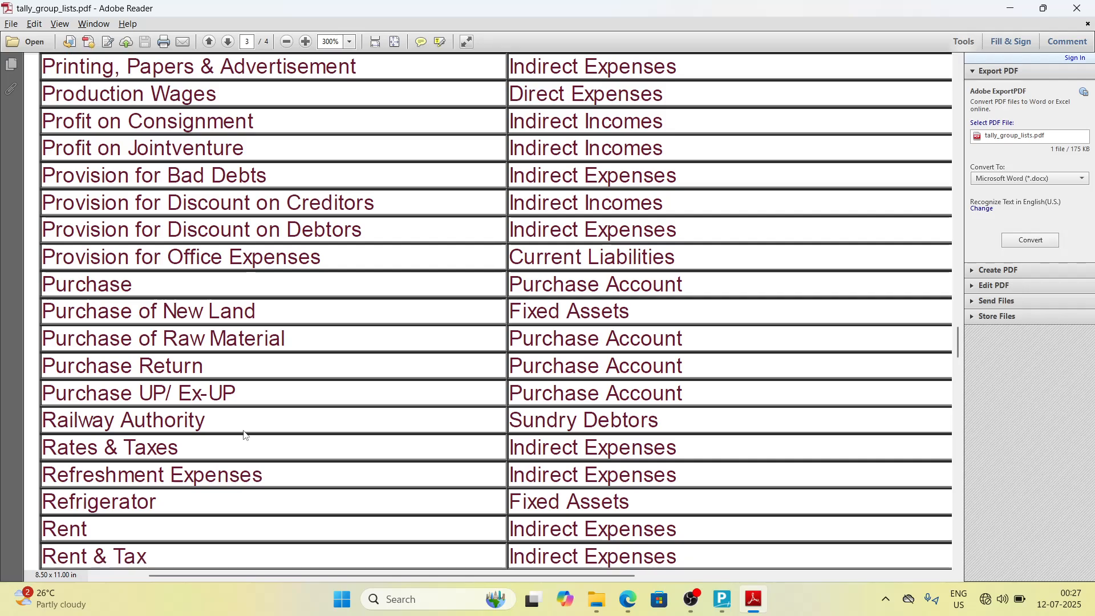
{"action": "key", "text": "alt+Tab"}
{"action": "type", "text": "Purchase"}
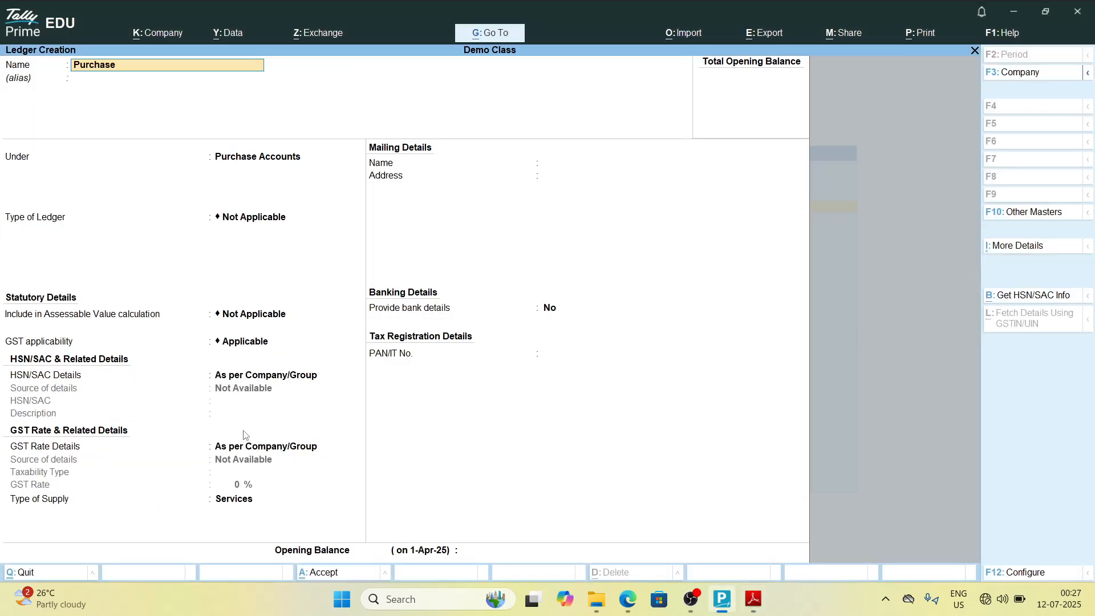
{"action": "key", "text": "alt+Tab"}
{"action": "key", "text": "alt+Tab"}
{"action": "type", "text": "U"}
{"action": "key", "text": "alt+Tab"}
{"action": "key", "text": "alt+Tab"}
{"action": "type", "text": "p/ Ex-Up"}
{"action": "key", "text": "alt+Tab"}
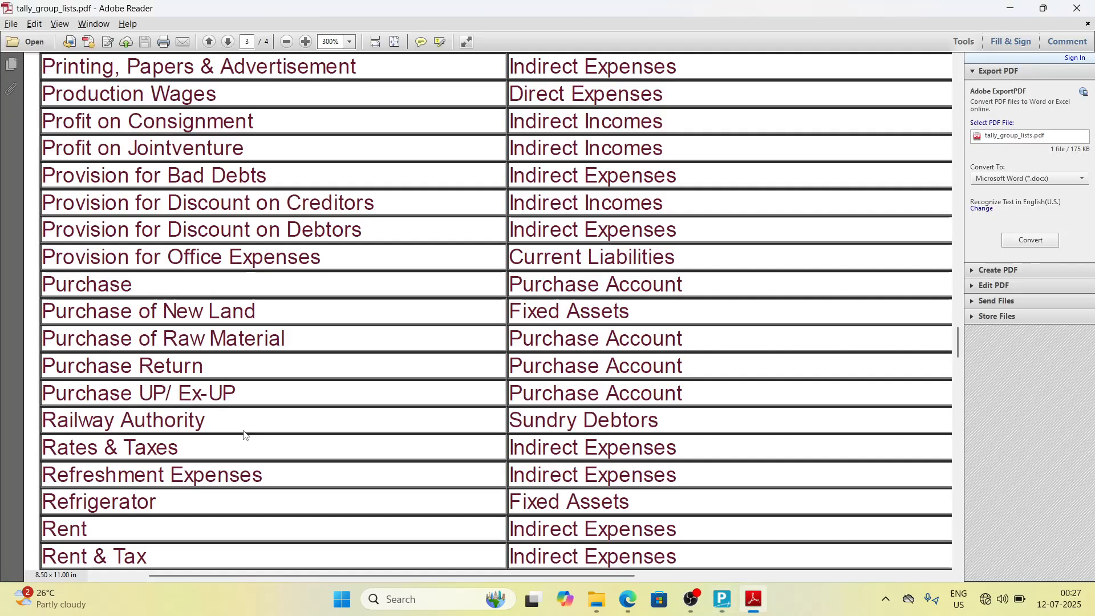
{"action": "key", "text": "alt+Tab"}
{"action": "key", "text": "Return"}
{"action": "key", "text": "Return"}
{"action": "key", "text": "Return"}
{"action": "key", "text": "ctrl+a"}
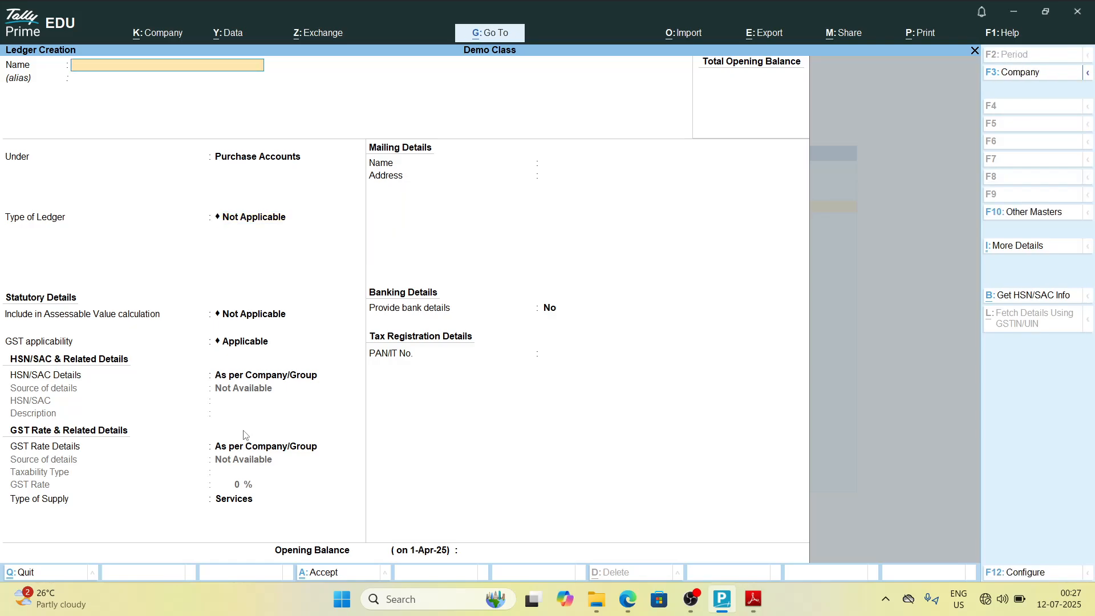
Step: Create the ledger Railway Authority under Sundry Debtors and save it
{"action": "key", "text": "alt+Tab"}
{"action": "scroll", "coordinate": [244, 434], "scroll_direction": "down", "scroll_amount": 2}
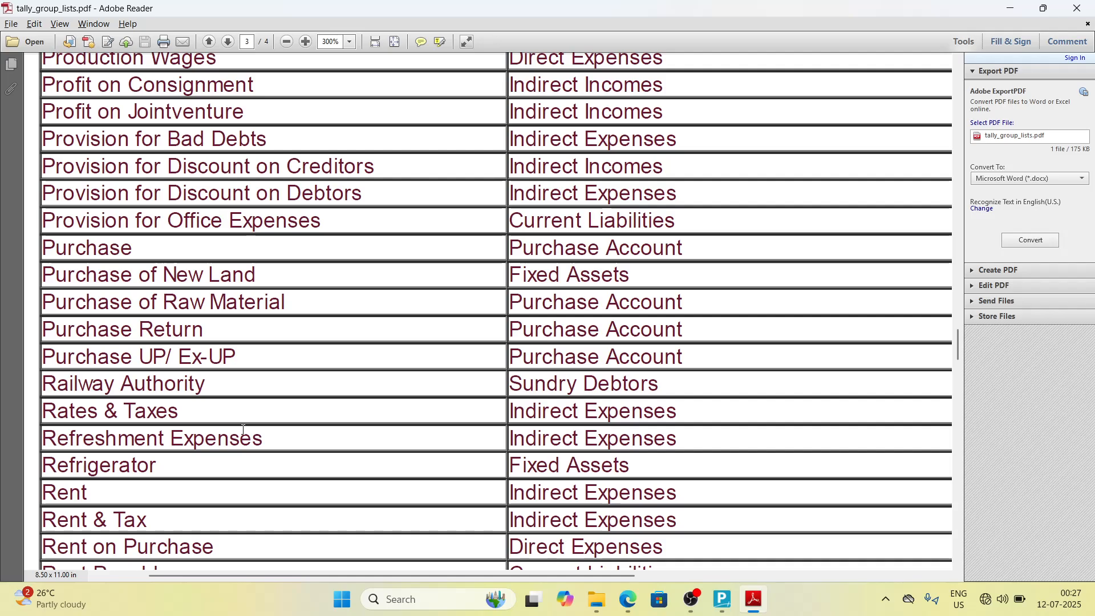
{"action": "key", "text": "alt+Tab"}
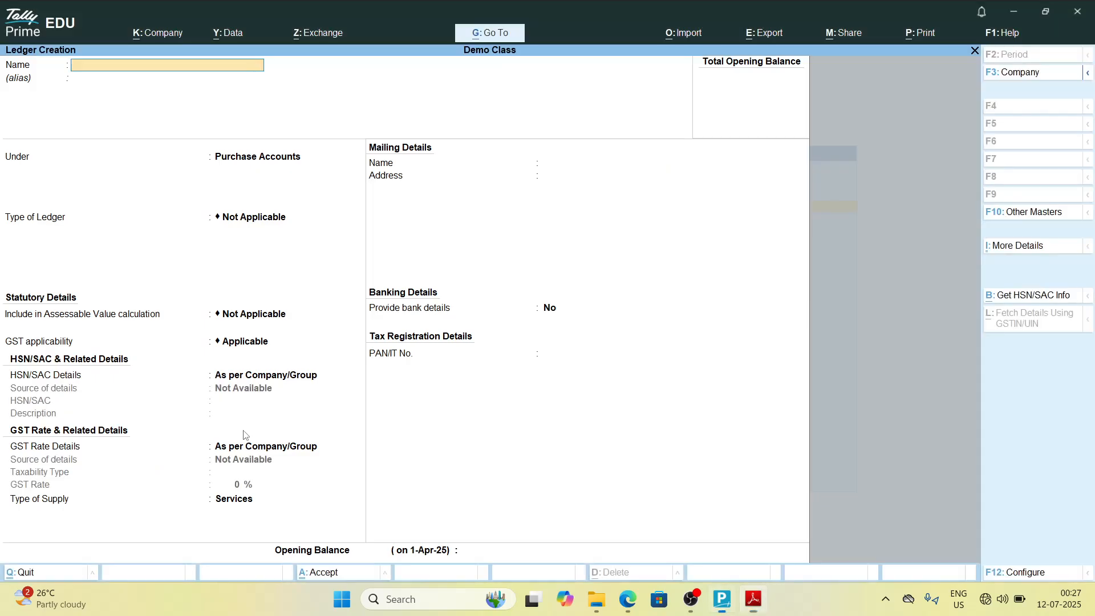
{"action": "type", "text": "Railway"}
{"action": "key", "text": "alt+Tab"}
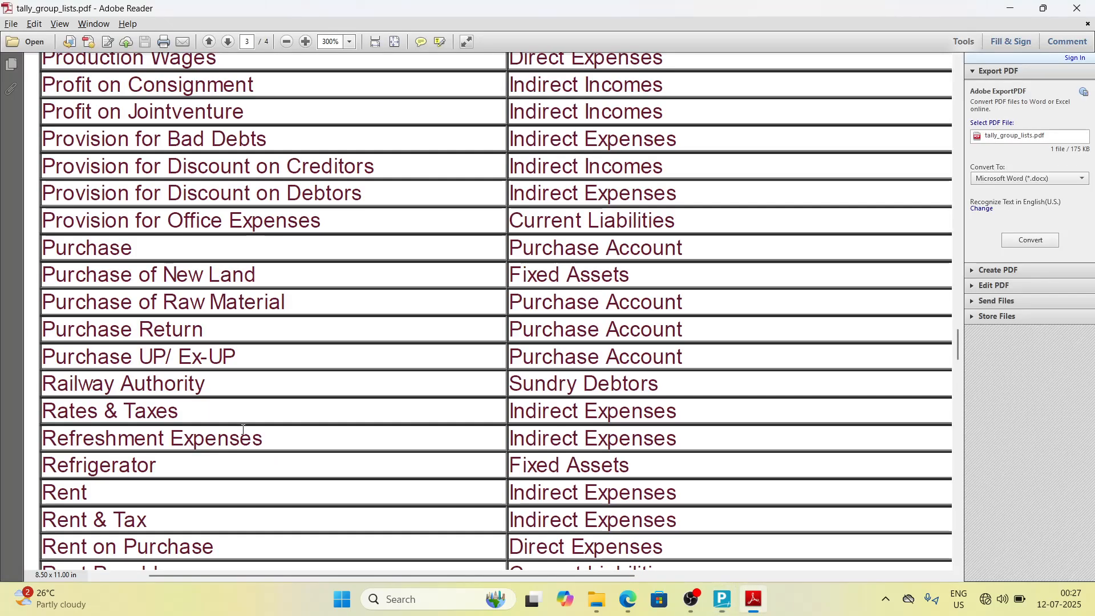
{"action": "key", "text": "alt+Tab"}
{"action": "type", "text": "Aut"}
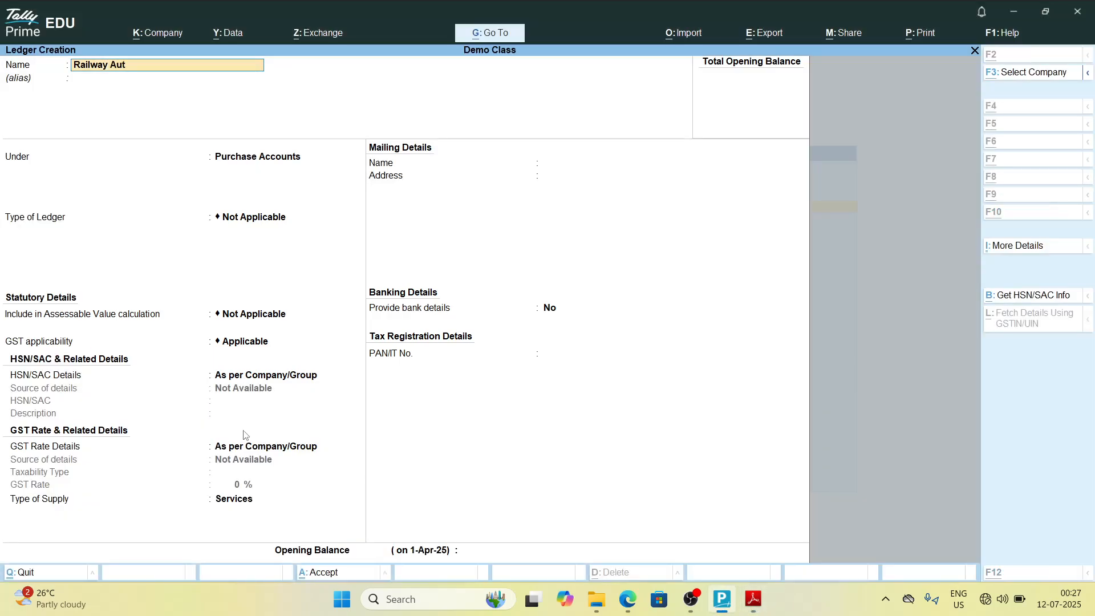
{"action": "key", "text": "alt+Tab"}
{"action": "key", "text": "alt+Tab"}
{"action": "type", "text": "hority"}
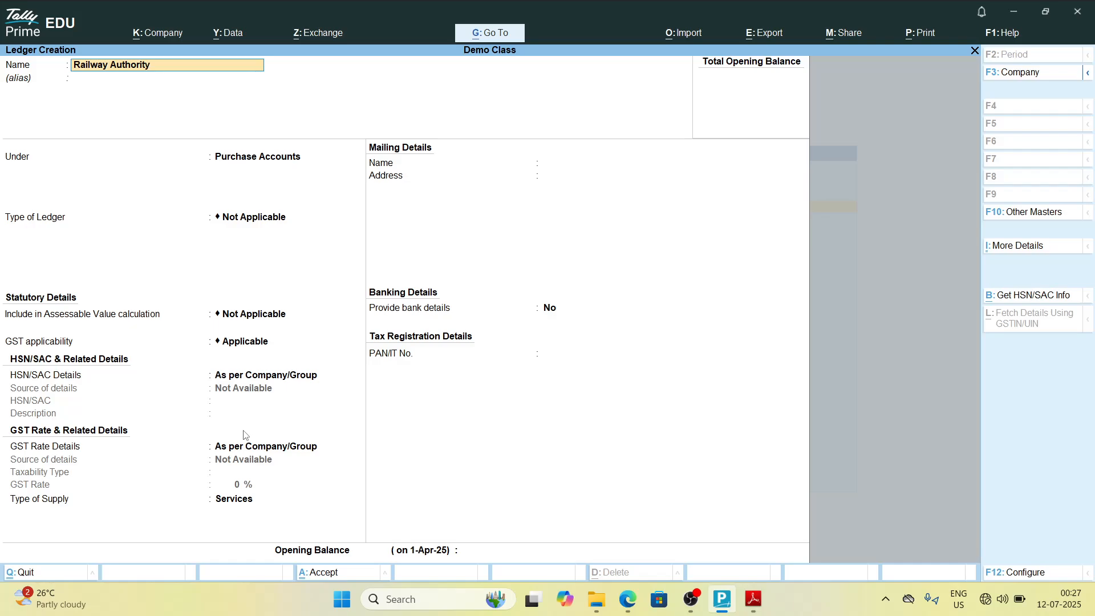
{"action": "key", "text": "alt+Tab"}
{"action": "key", "text": "alt+Tab"}
{"action": "key", "text": "Return"}
{"action": "type", "text": "Sun"}
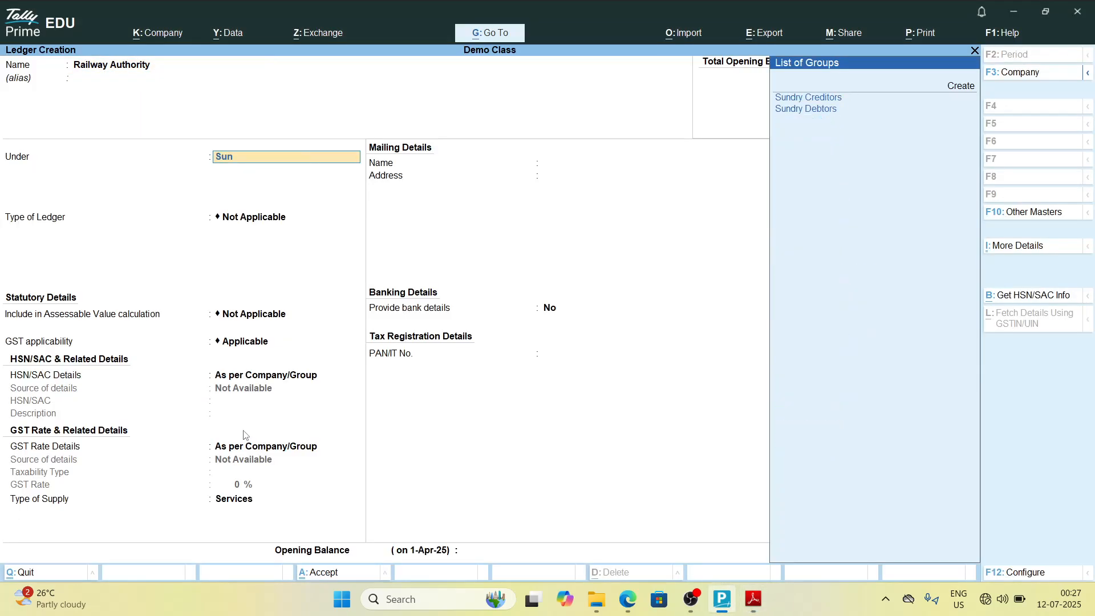
{"action": "type", "text": "d"}
{"action": "key", "text": "Down"}
{"action": "key", "text": "Return"}
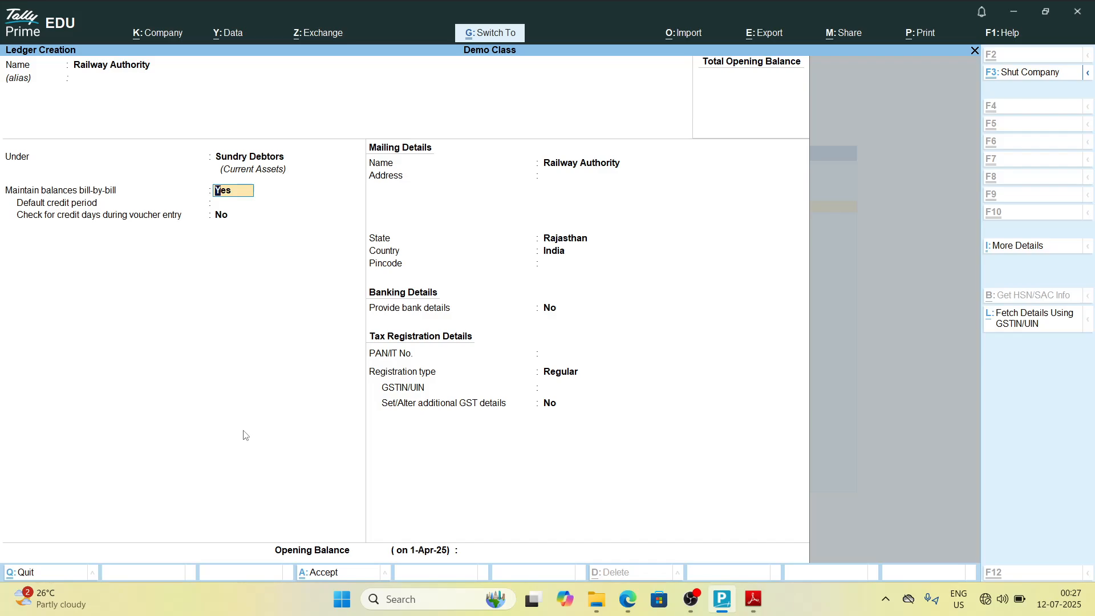
{"action": "key", "text": "alt+Tab"}
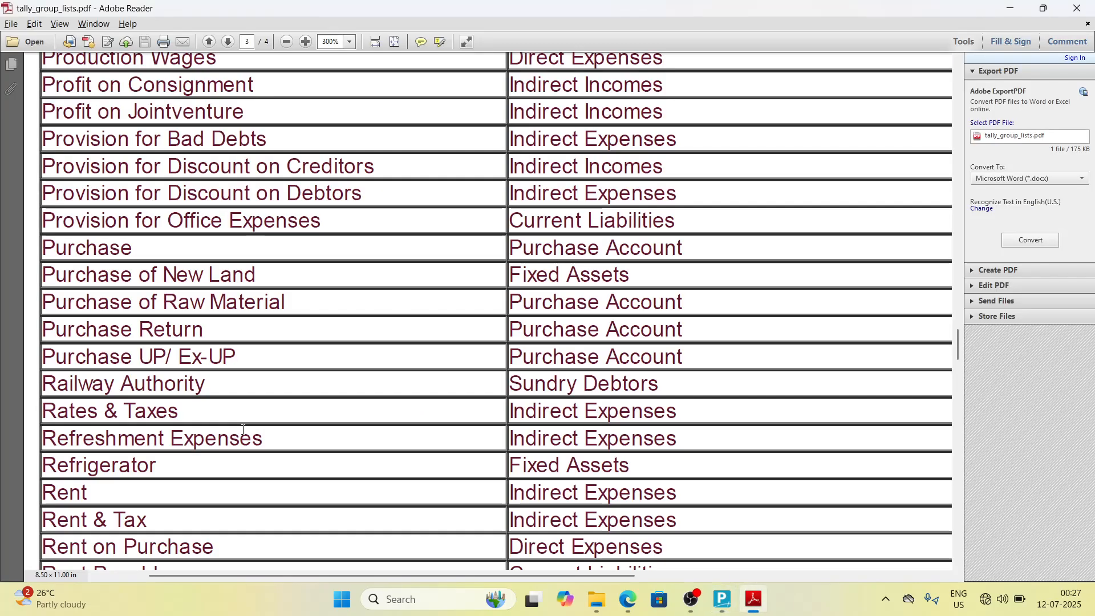
Step: Create the ledger Rates & Taxes under Indirect Expenses and save it
{"action": "scroll", "coordinate": [243, 430], "scroll_direction": "down", "scroll_amount": 2}
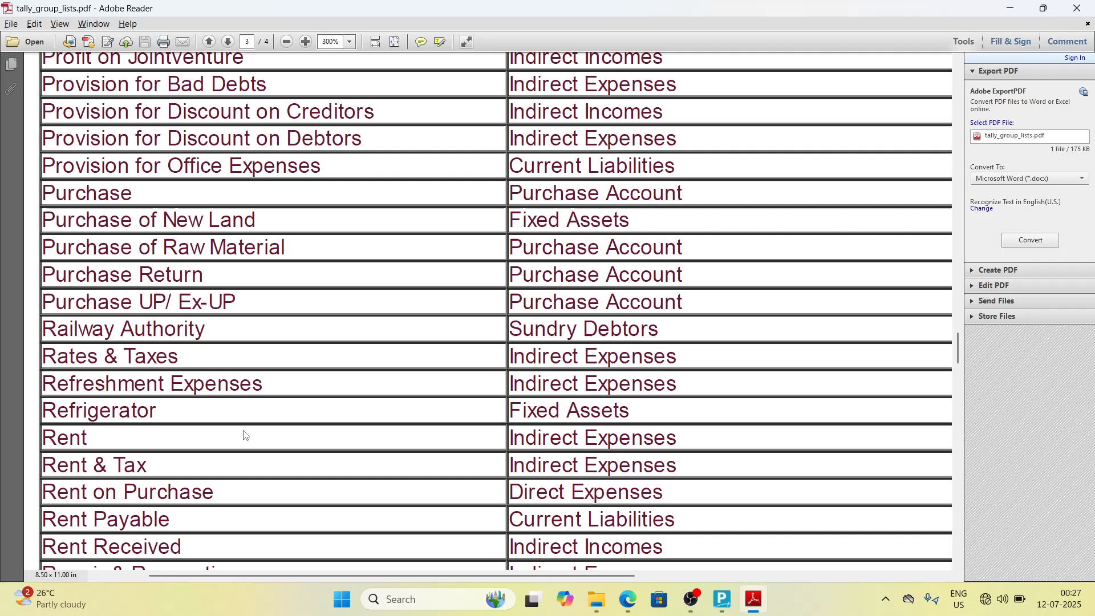
{"action": "key", "text": "alt+Tab"}
{"action": "type", "text": "Rates"}
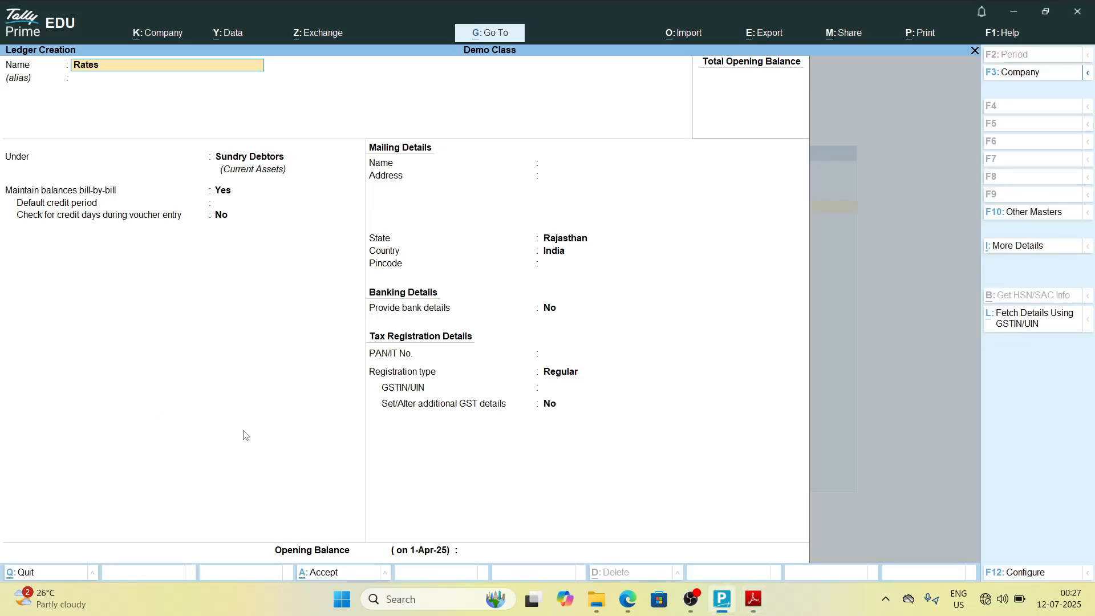
{"action": "key", "text": "alt+Tab"}
{"action": "key", "text": "alt+Tab"}
{"action": "type", "text": "& taxes"}
{"action": "key", "text": "alt+Tab"}
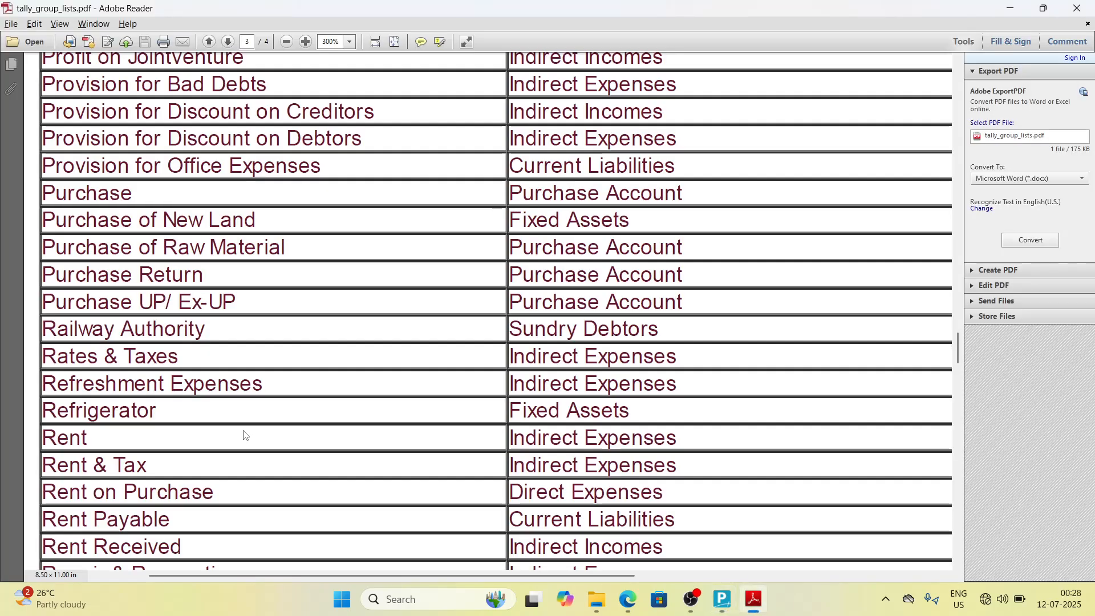
{"action": "key", "text": "alt+Tab"}
{"action": "key", "text": "alt+Tab"}
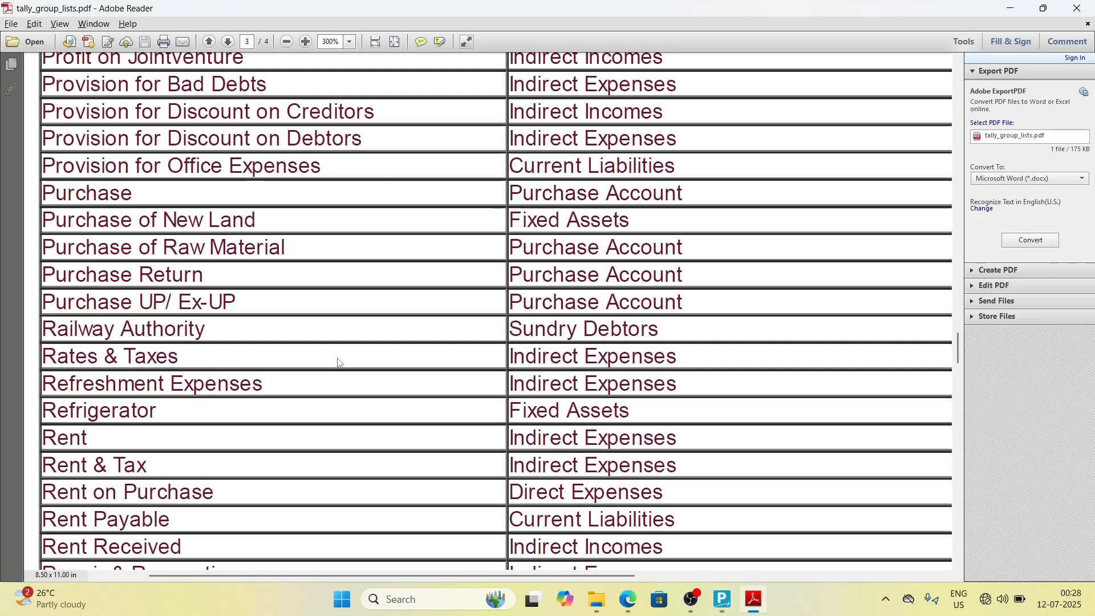
{"action": "key", "text": "alt+Tab"}
{"action": "key", "text": "Return"}
{"action": "key", "text": "Return"}
{"action": "type", "text": "I"}
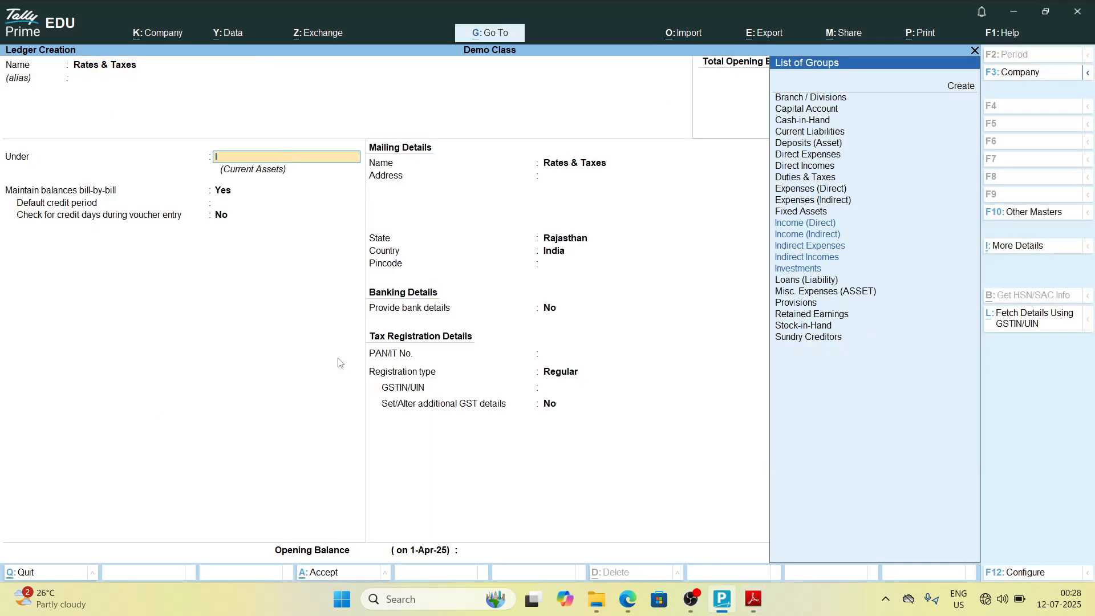
{"action": "type", "text": "nd"}
{"action": "key", "text": "Down"}
{"action": "key", "text": "Return"}
{"action": "key", "text": "ctrl+a"}
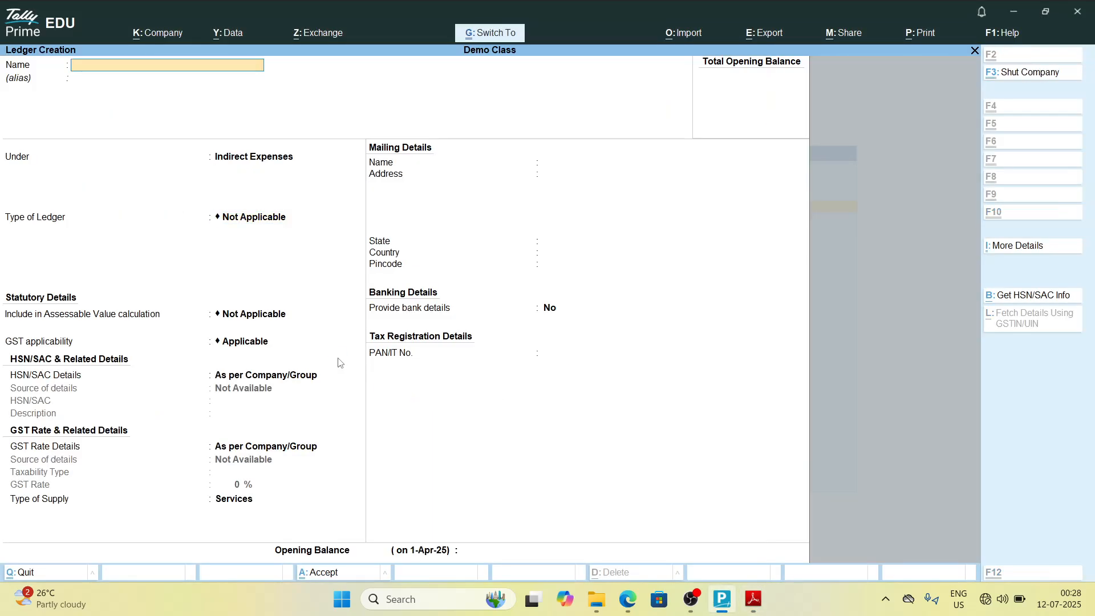
Step: Create the ledger Refershment Expenses under Indirect Expenses and save it
{"action": "key", "text": "alt+Tab"}
{"action": "scroll", "coordinate": [340, 363], "scroll_direction": "down", "scroll_amount": 2}
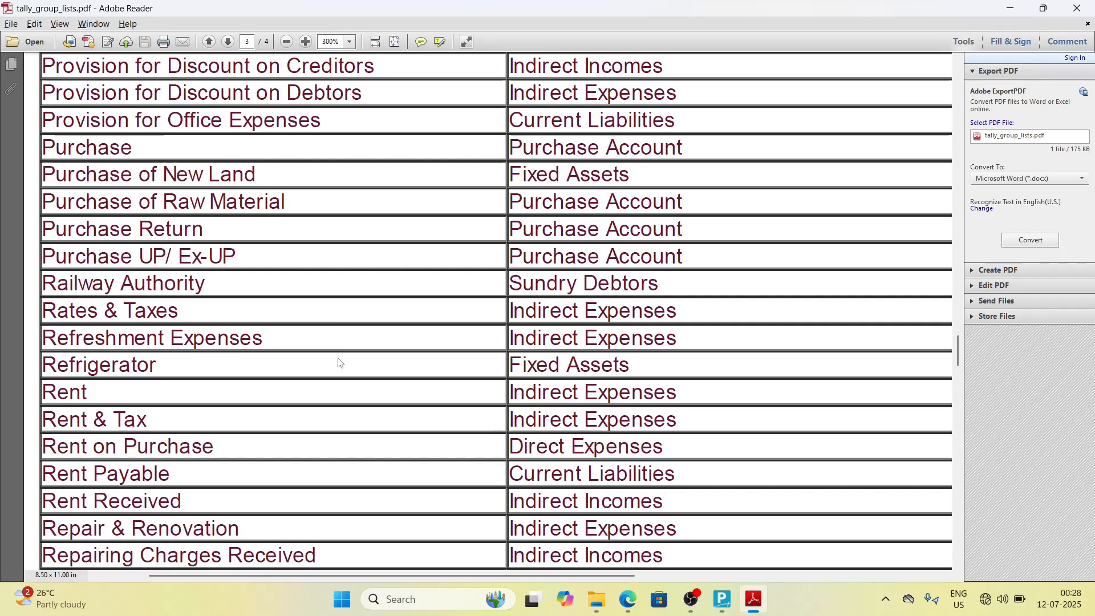
{"action": "key", "text": "alt+Tab"}
{"action": "type", "text": "R"}
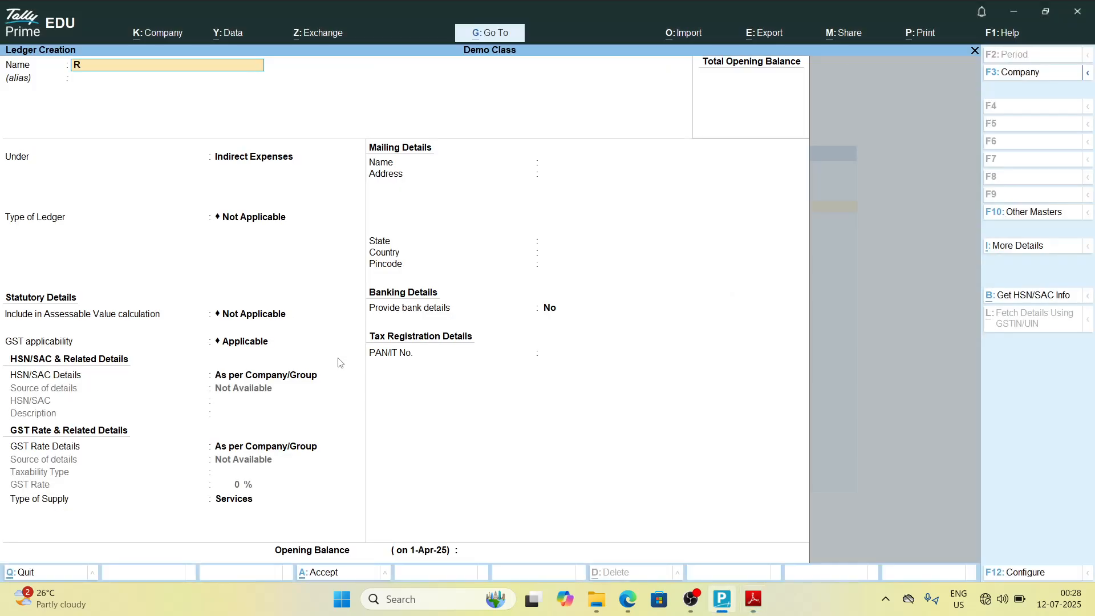
{"action": "type", "text": "efe"}
{"action": "key", "text": "alt+Tab"}
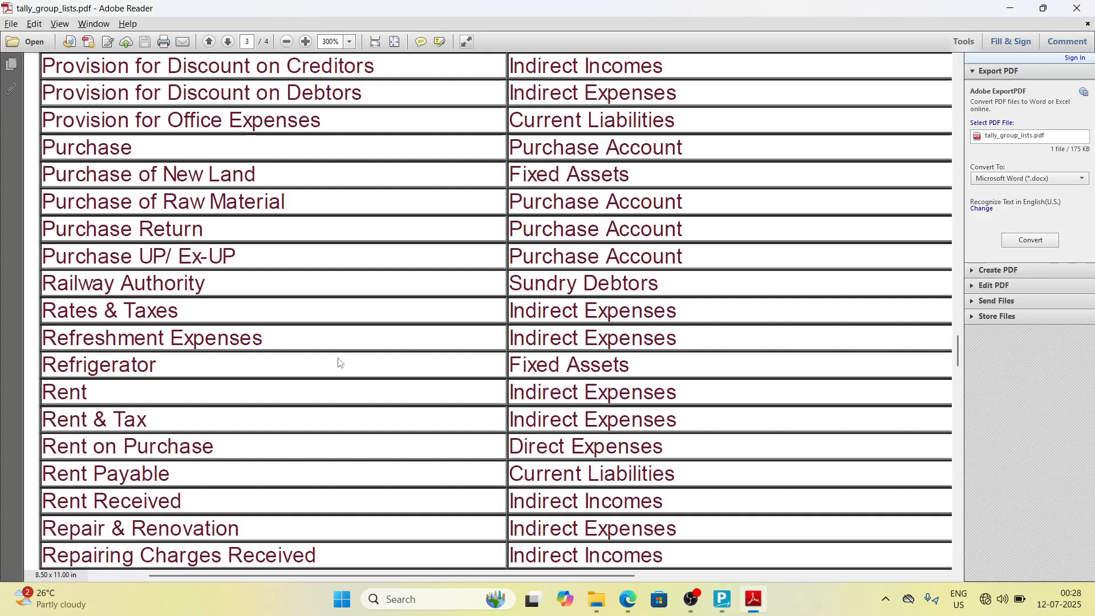
{"action": "key", "text": "alt+Tab"}
{"action": "type", "text": "rshment"}
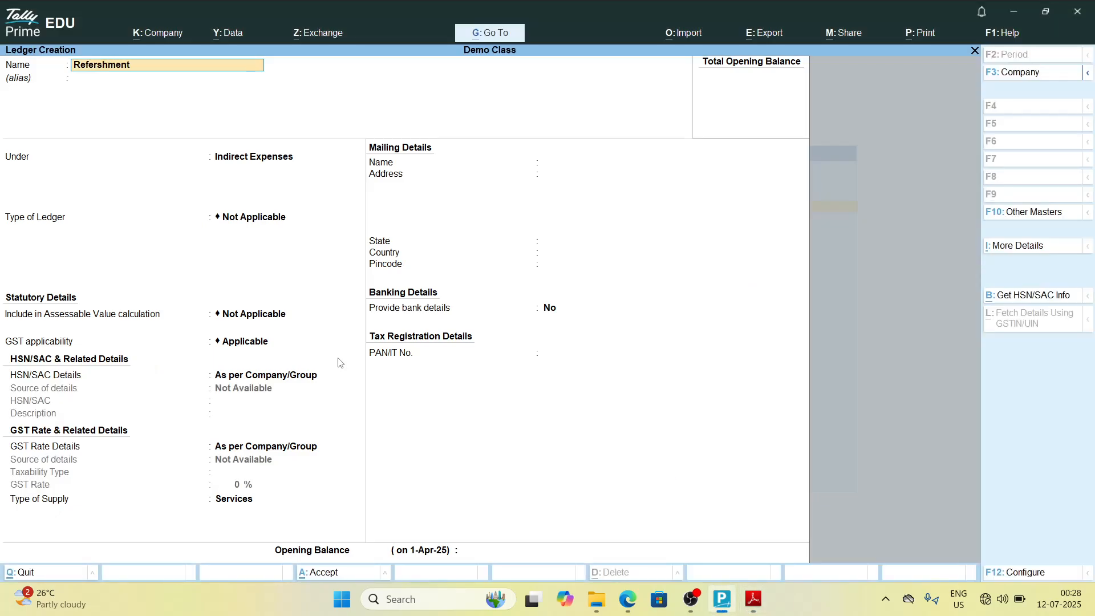
{"action": "type", "text": " expenses"}
{"action": "key", "text": "alt+Tab"}
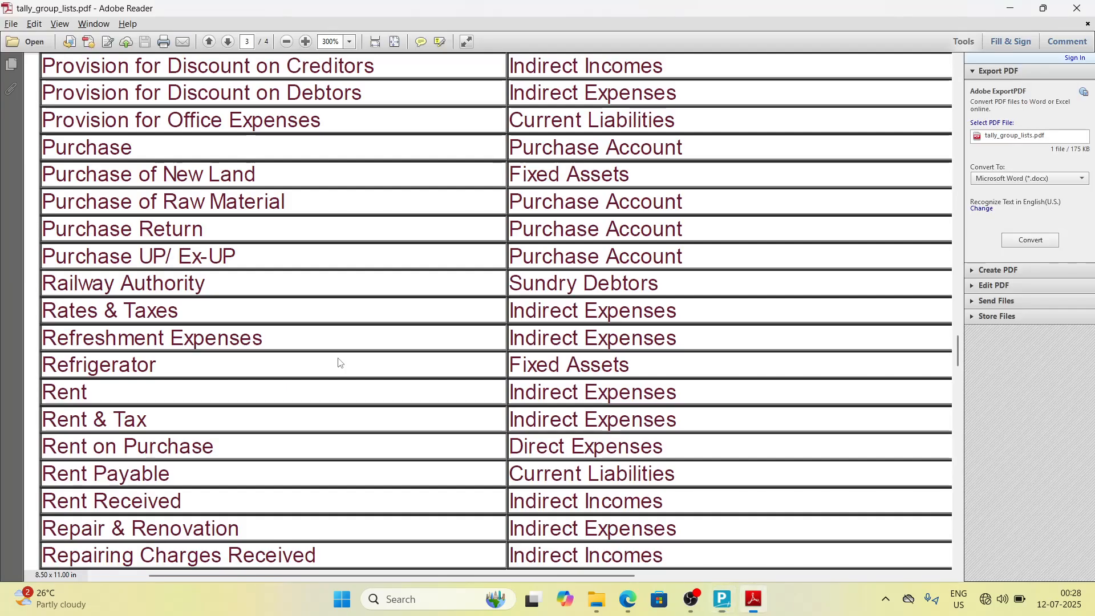
{"action": "key", "text": "alt+Tab"}
{"action": "key", "text": "Return"}
{"action": "key", "text": "Return"}
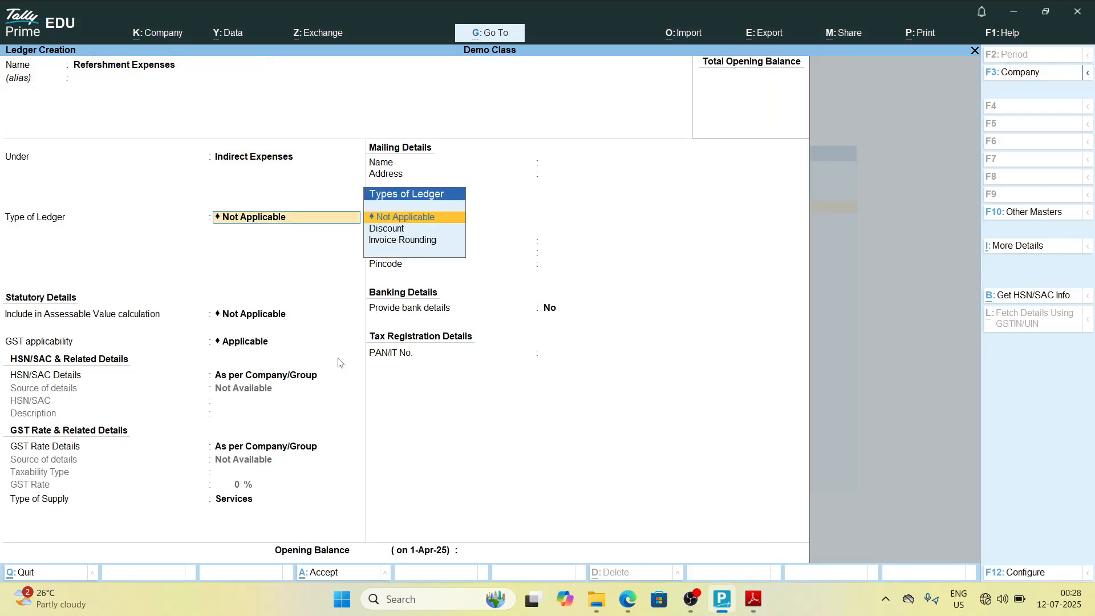
{"action": "key", "text": "ctrl+a"}
Step: Create the ledger Refrigerator and place it under Fixed Assets
{"action": "key", "text": "alt+Tab"}
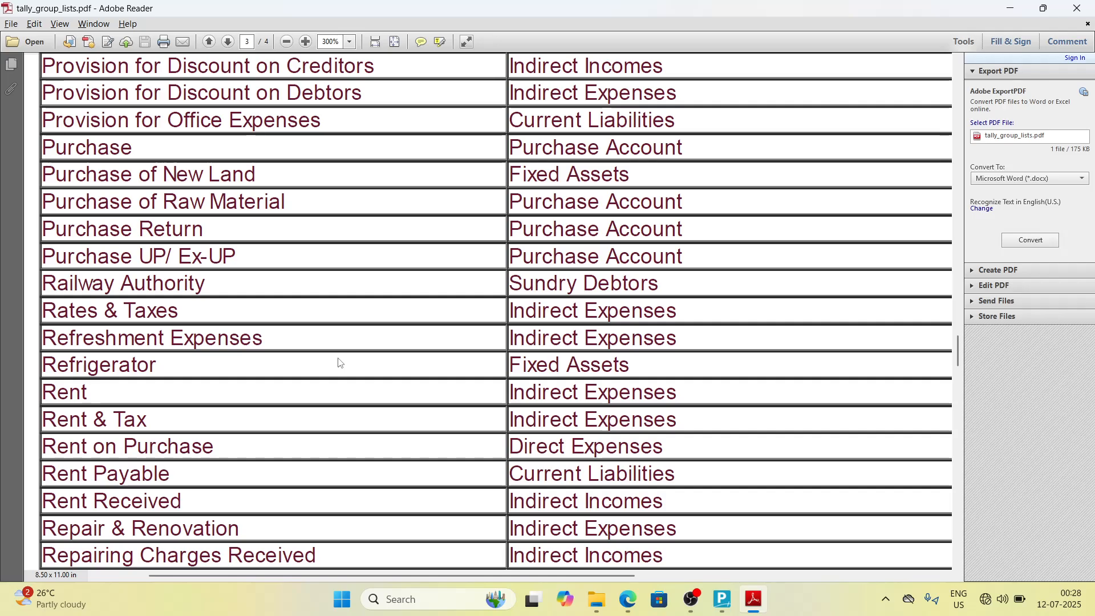
{"action": "key", "text": "alt+Tab"}
{"action": "type", "text": "Re"}
{"action": "key", "text": "alt+Tab"}
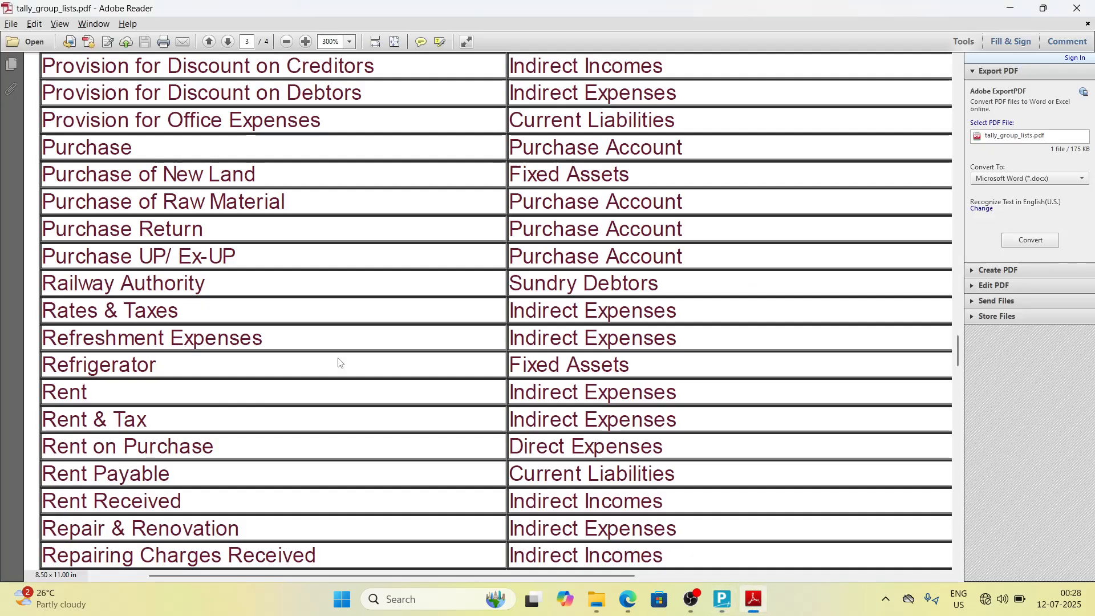
{"action": "key", "text": "alt+Tab"}
{"action": "type", "text": "fir"}
{"action": "key", "text": "BackSpace"}
{"action": "key", "text": "BackSpace"}
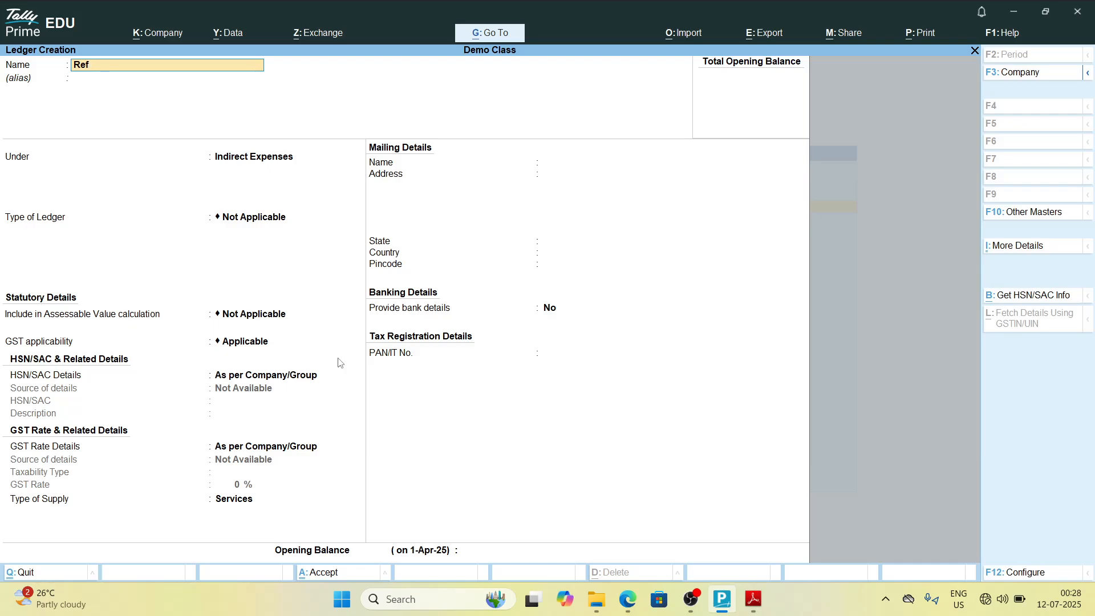
{"action": "key", "text": "alt+Tab"}
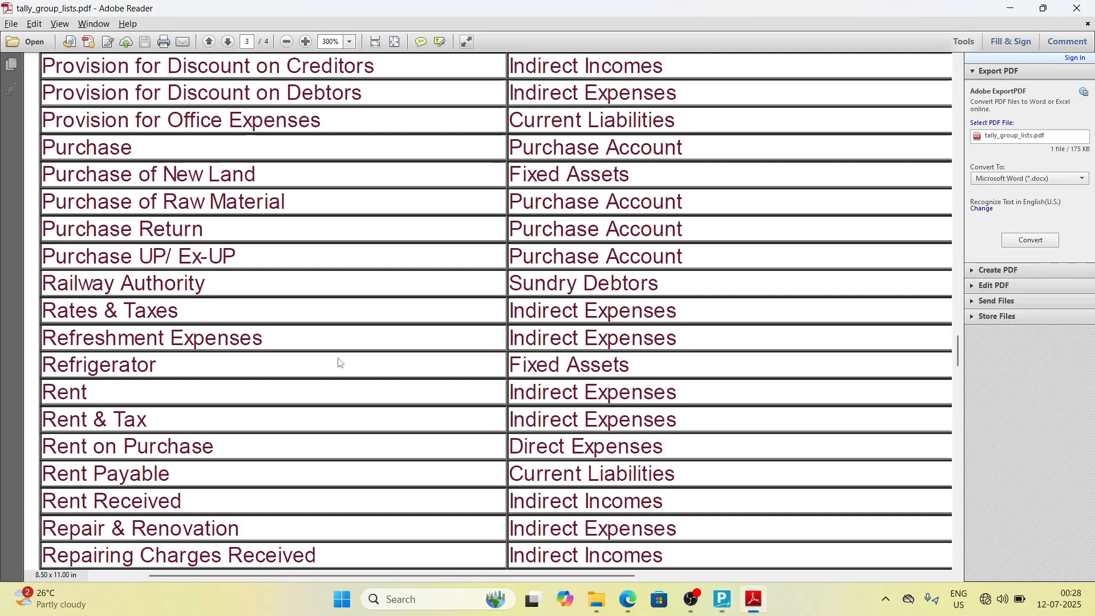
{"action": "key", "text": "alt+Tab"}
{"action": "key", "text": "alt+Tab"}
{"action": "key", "text": "alt+Tab"}
{"action": "type", "text": "ator"}
{"action": "key", "text": "alt+Tab"}
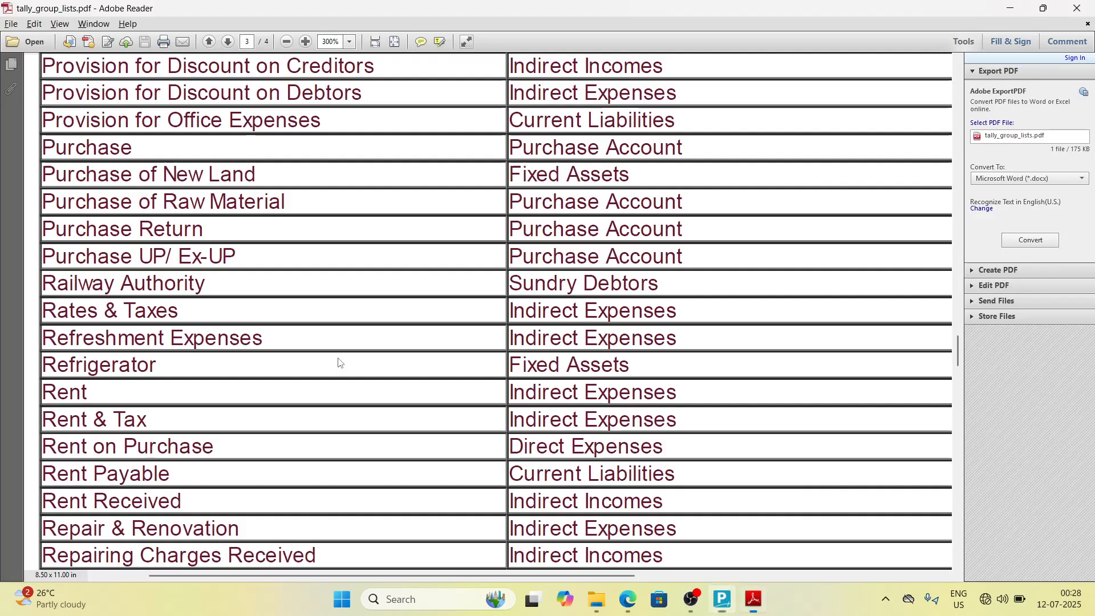
{"action": "key", "text": "alt+Tab"}
{"action": "key", "text": "Return"}
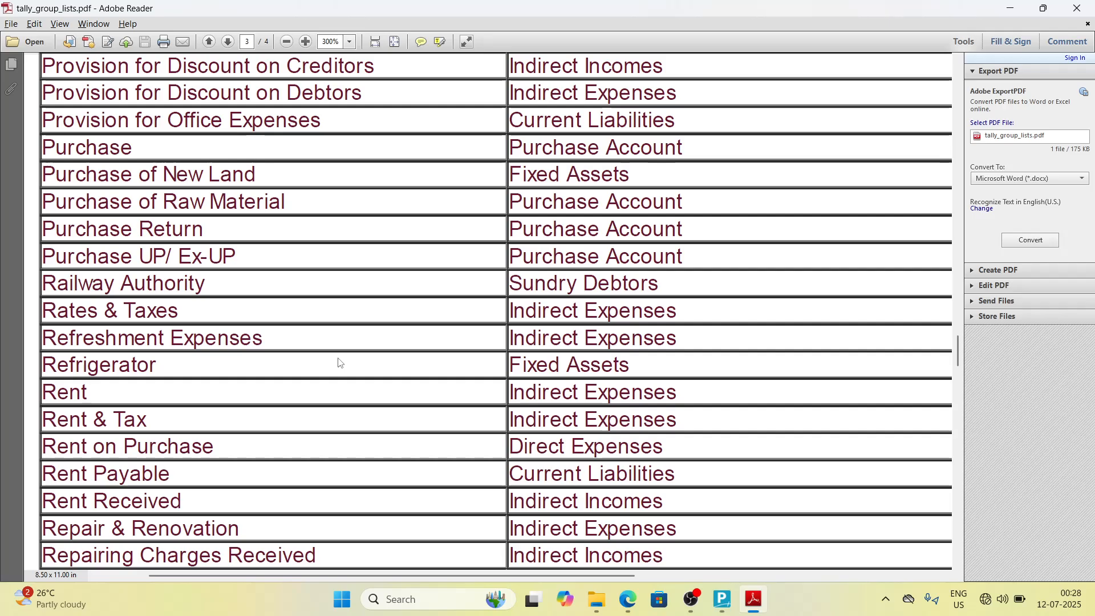
{"action": "key", "text": "alt+Tab"}
{"action": "key", "text": "Return"}
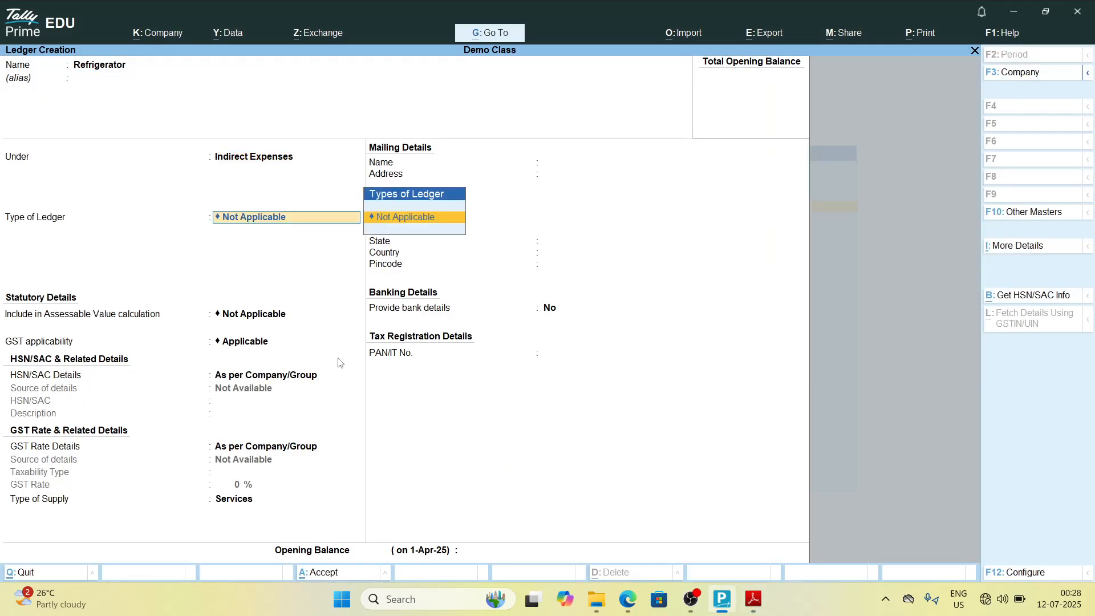
{"action": "key", "text": "BackSpace"}
{"action": "type", "text": "F"}
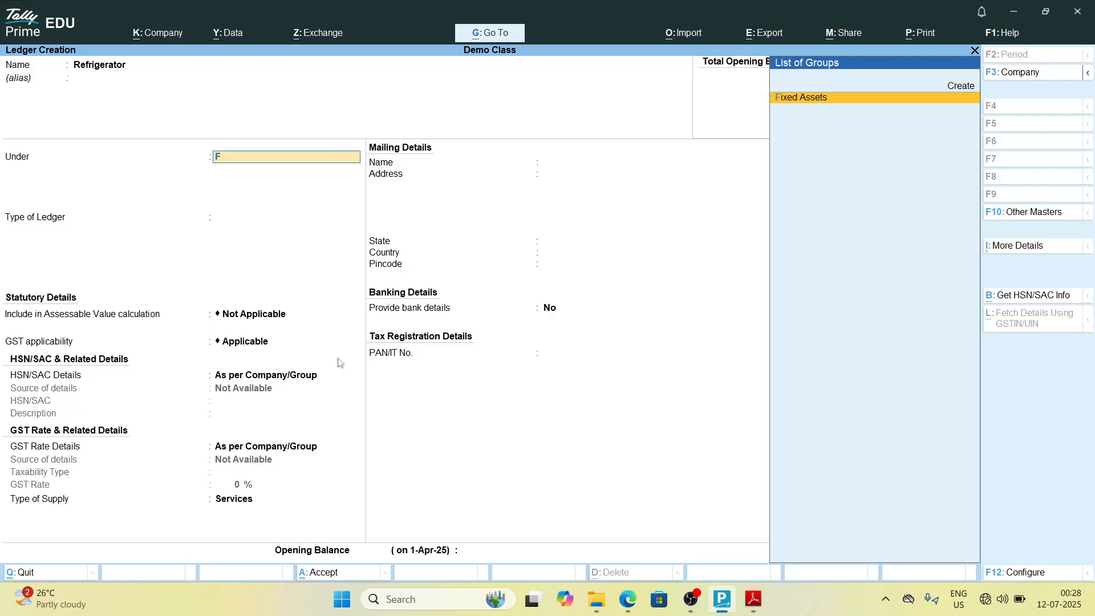
{"action": "key", "text": "Return"}
{"action": "key", "text": "alt+Tab"}
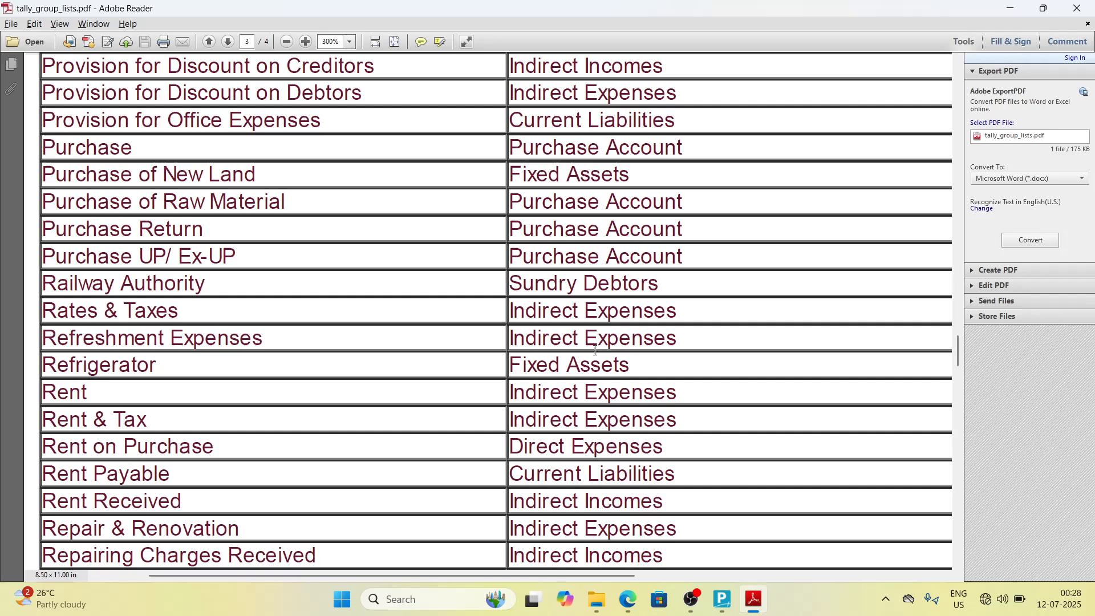
{"action": "scroll", "coordinate": [595, 350], "scroll_direction": "down", "scroll_amount": 3}
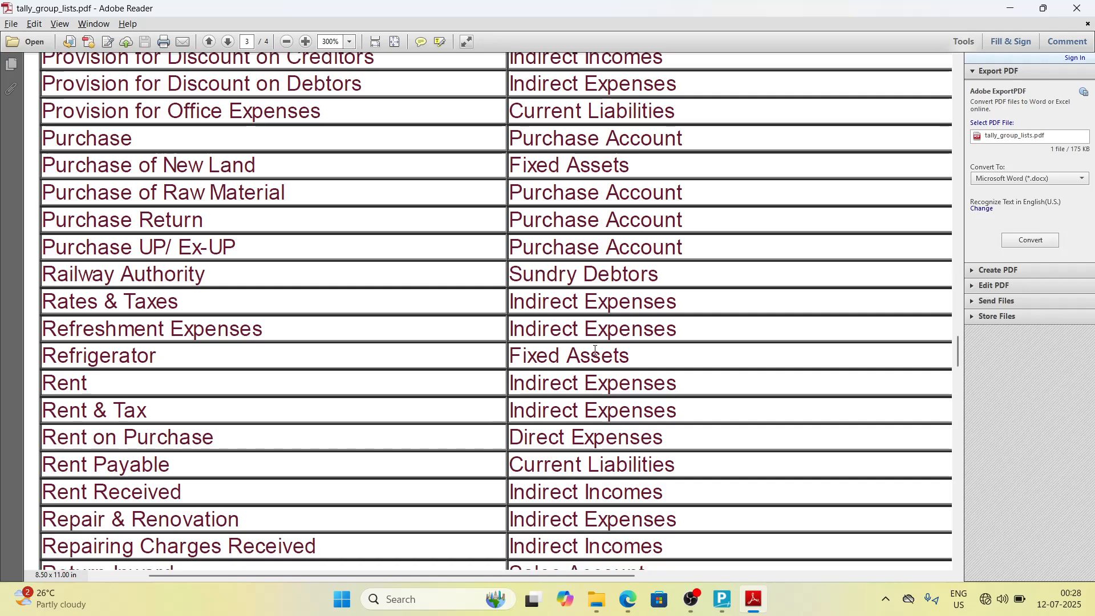
{"action": "scroll", "coordinate": [595, 351], "scroll_direction": "down", "scroll_amount": 1}
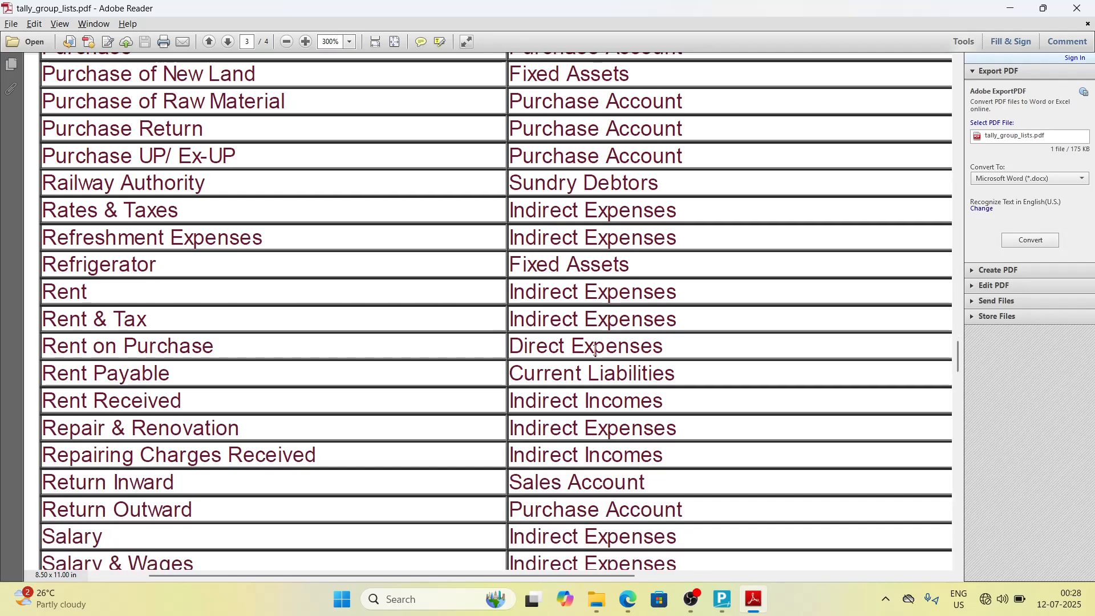
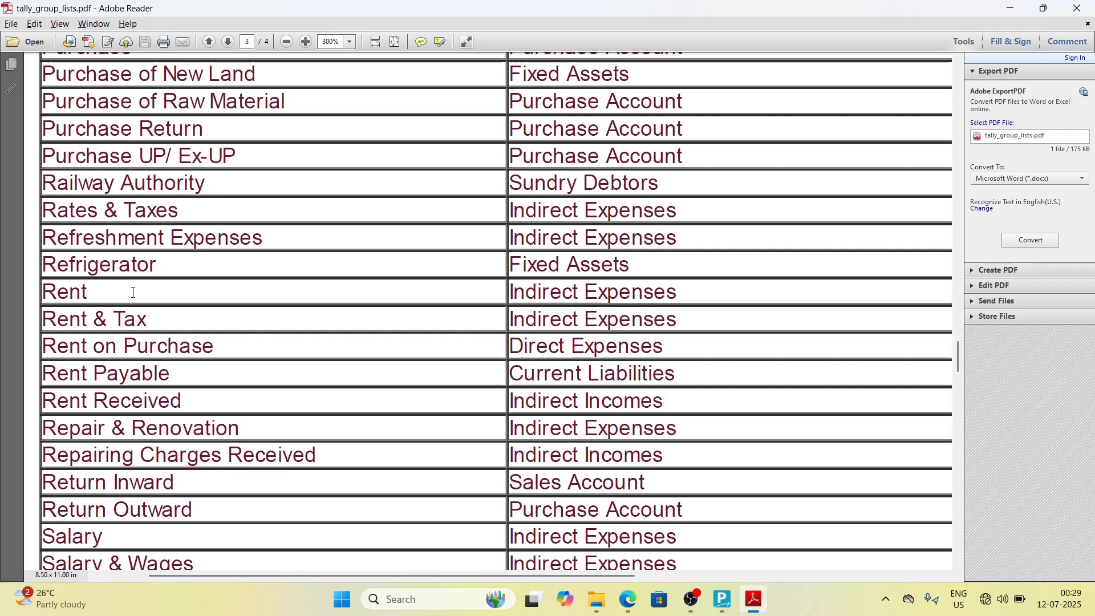
Step: Create the ledger Rent under Indirect Expenses and save it
{"action": "key", "text": "alt+Tab"}
{"action": "key", "text": "alt+Tab"}
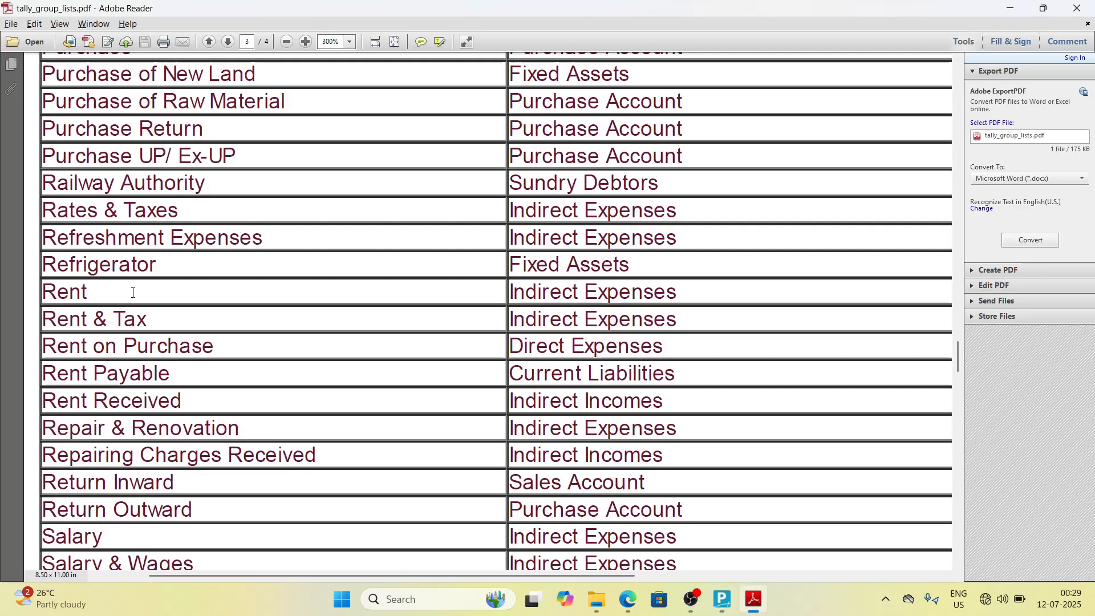
{"action": "key", "text": "alt+Tab"}
{"action": "type", "text": "Rent"}
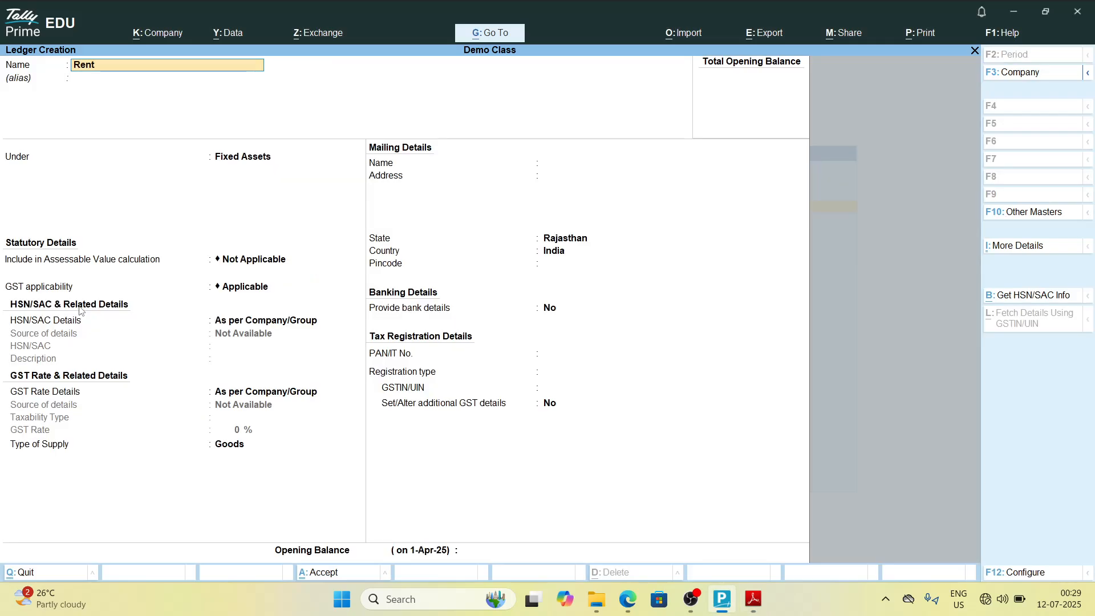
{"action": "key", "text": "Return"}
{"action": "key", "text": "alt+Tab"}
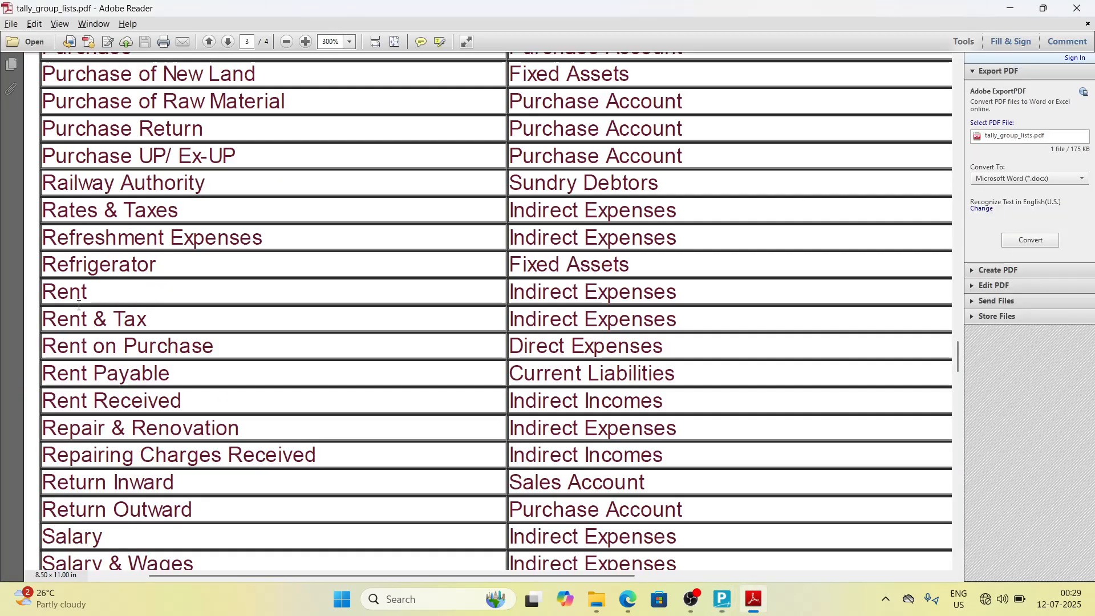
{"action": "key", "text": "alt+Tab"}
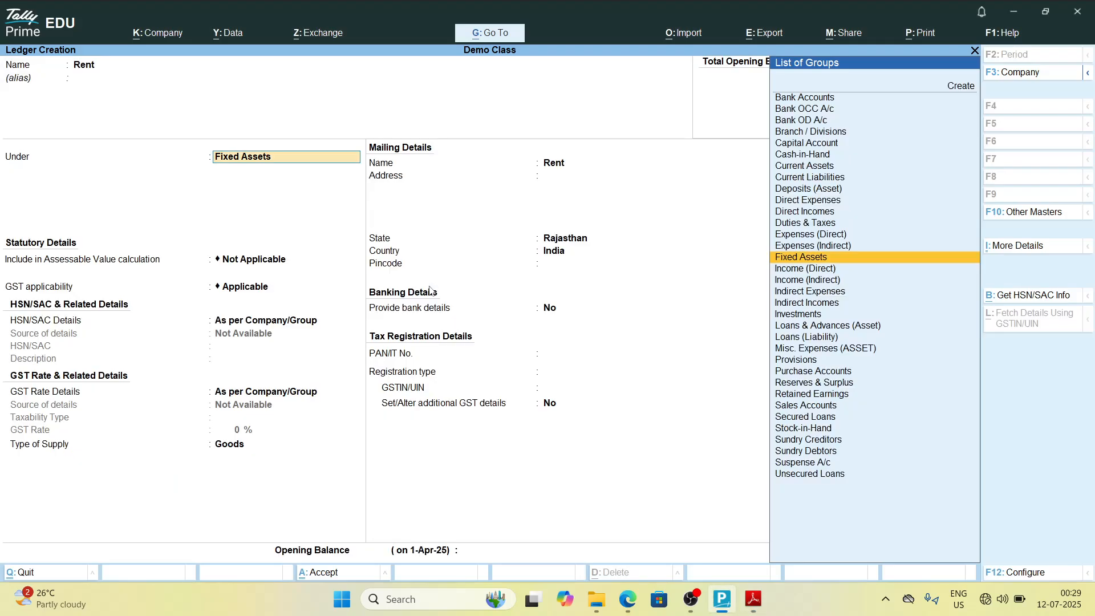
{"action": "type", "text": "Ind"}
{"action": "key", "text": "Down"}
{"action": "key", "text": "Down"}
{"action": "key", "text": "Return"}
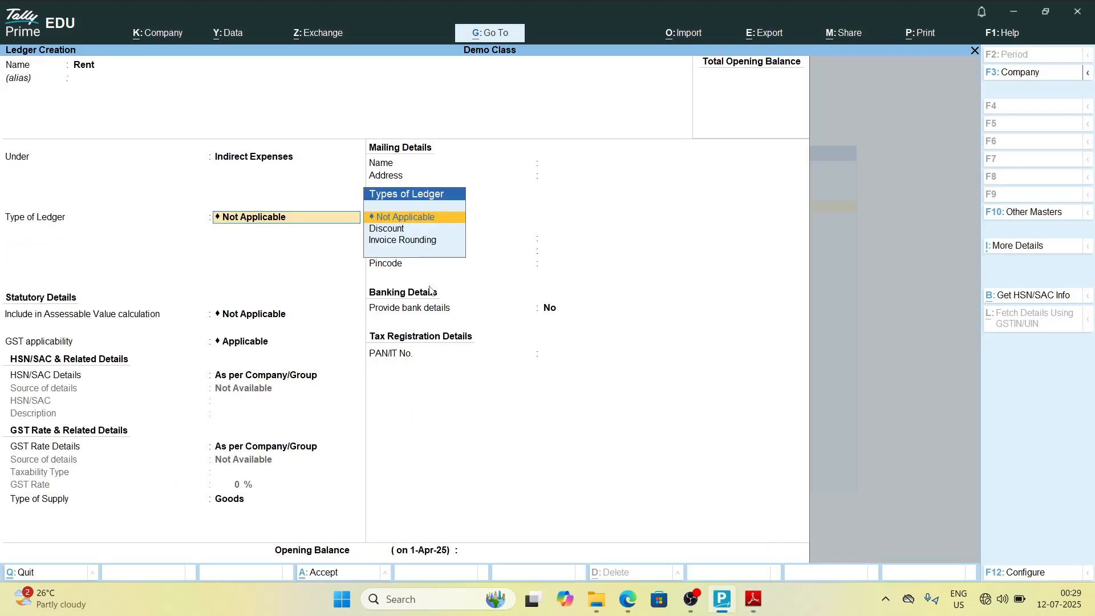
{"action": "key", "text": "Return"}
{"action": "key", "text": "Return"}
Step: Create the ledger Rent on Purchase under Direct Expenses and save it
{"action": "key", "text": "alt+Tab"}
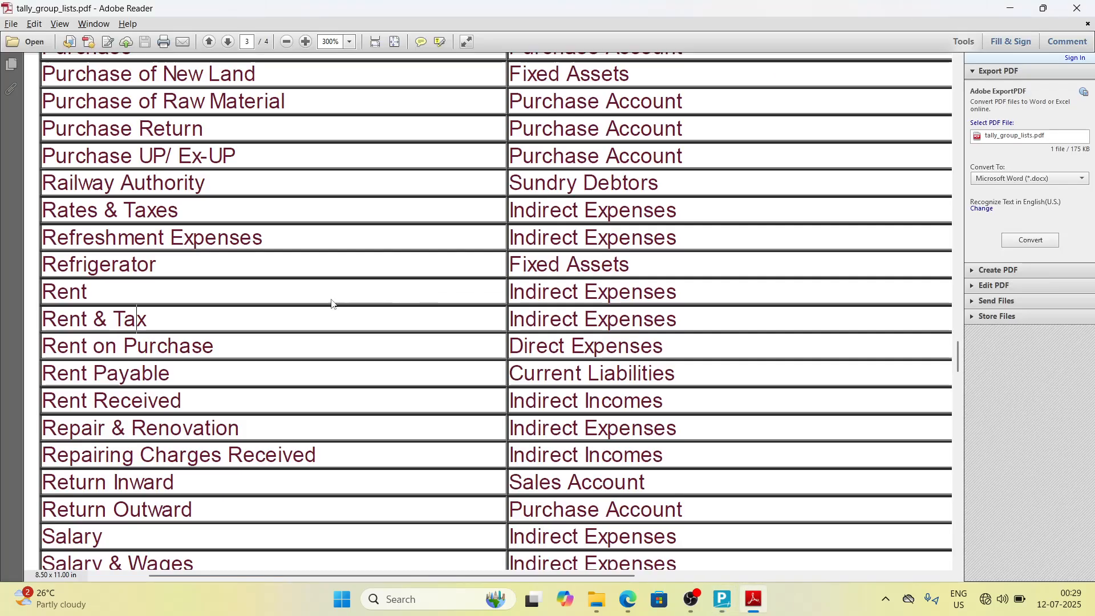
{"action": "key", "text": "alt+Tab"}
{"action": "type", "text": "Rent"}
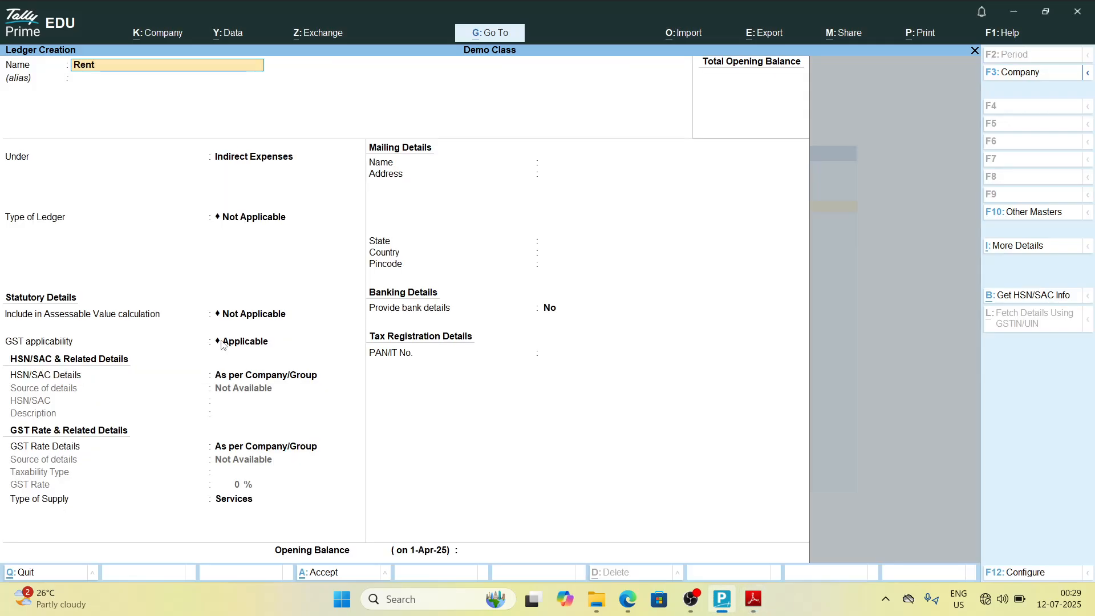
{"action": "key", "text": "alt+Tab"}
{"action": "key", "text": "alt+Tab"}
{"action": "key", "text": "alt+Tab"}
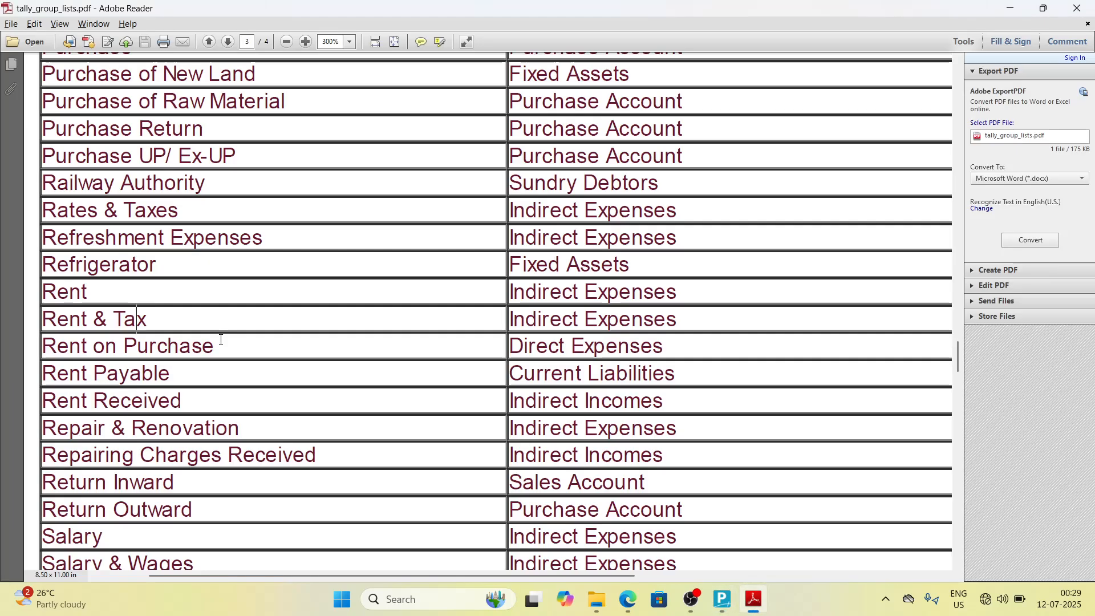
{"action": "key", "text": "alt+Tab"}
{"action": "type", "text": "o"}
{"action": "key", "text": "alt+Tab"}
{"action": "key", "text": "alt+Tab"}
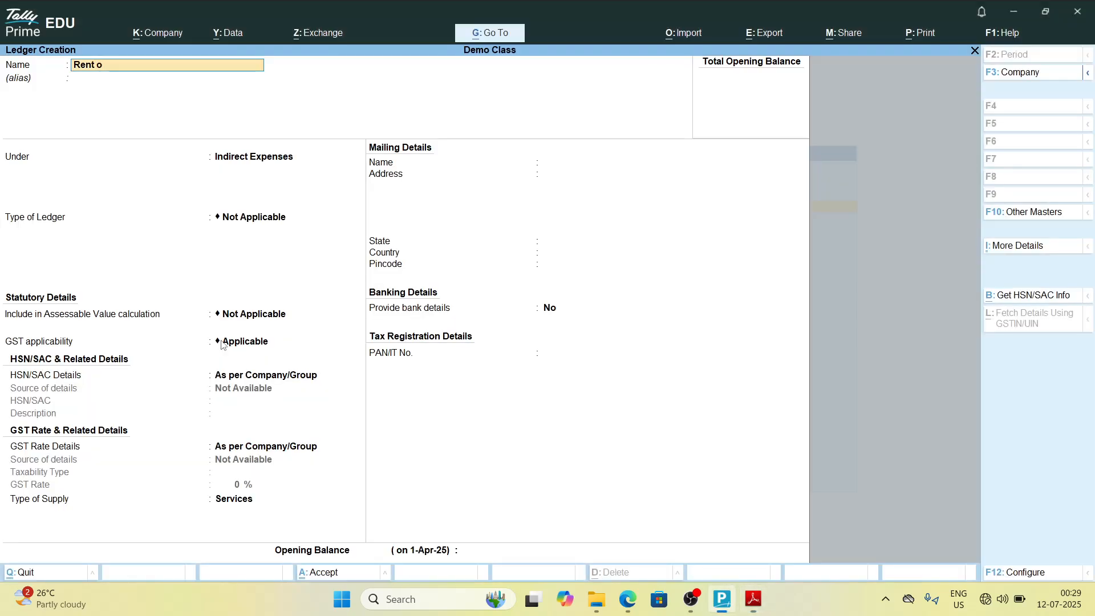
{"action": "type", "text": "n"}
{"action": "key", "text": "alt+Tab"}
{"action": "key", "text": "alt+Tab"}
{"action": "type", "text": "Purchase"}
{"action": "key", "text": "alt+Tab"}
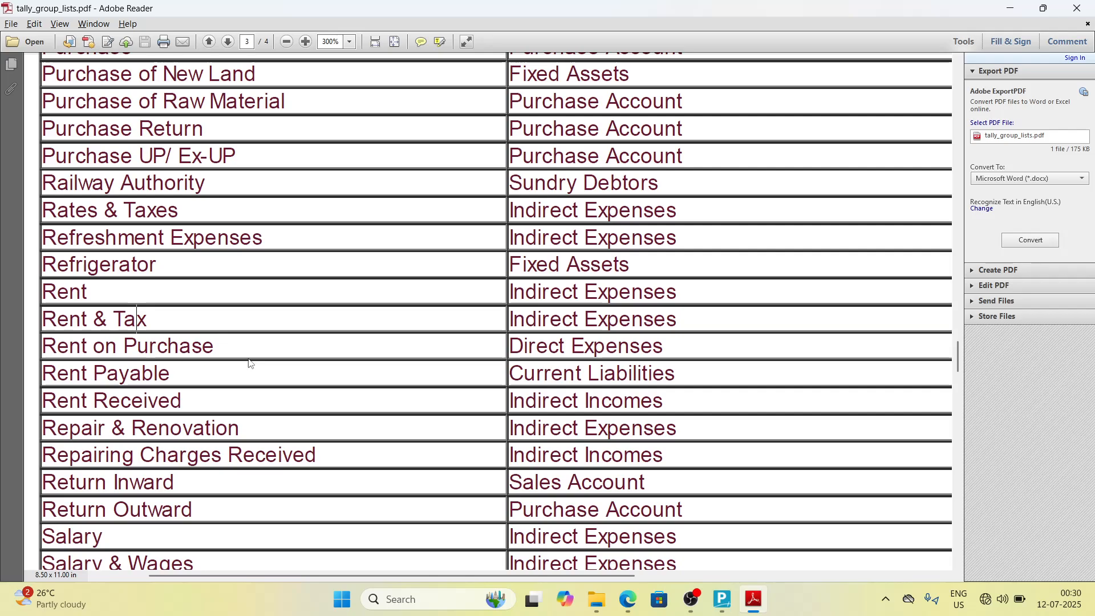
{"action": "key", "text": "alt+Tab"}
{"action": "key", "text": "Return"}
{"action": "key", "text": "Return"}
{"action": "type", "text": "Di"}
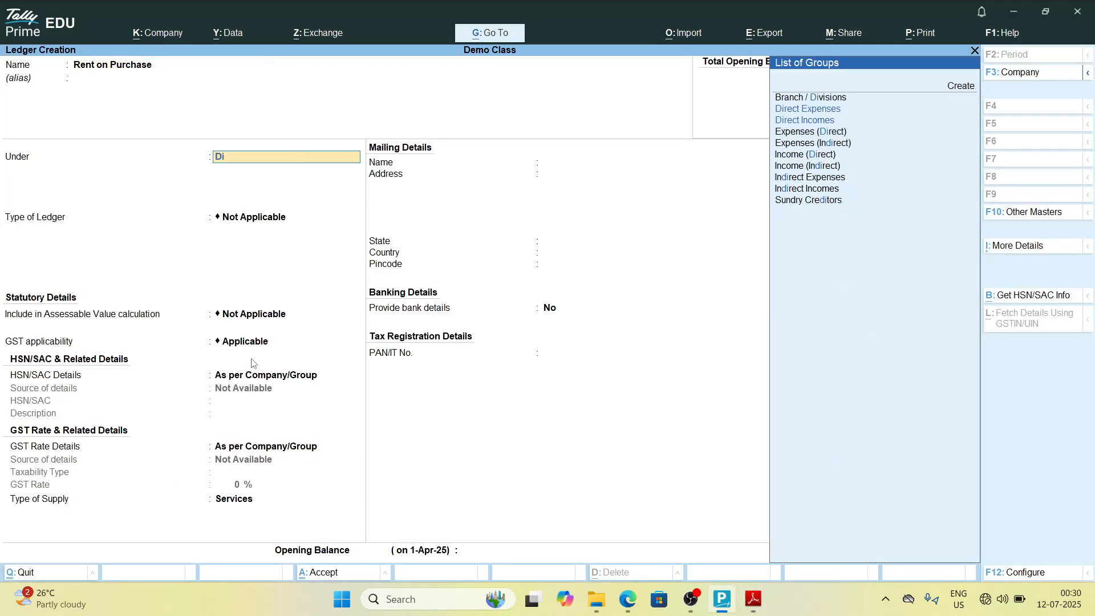
{"action": "type", "text": "r"}
{"action": "key", "text": "Return"}
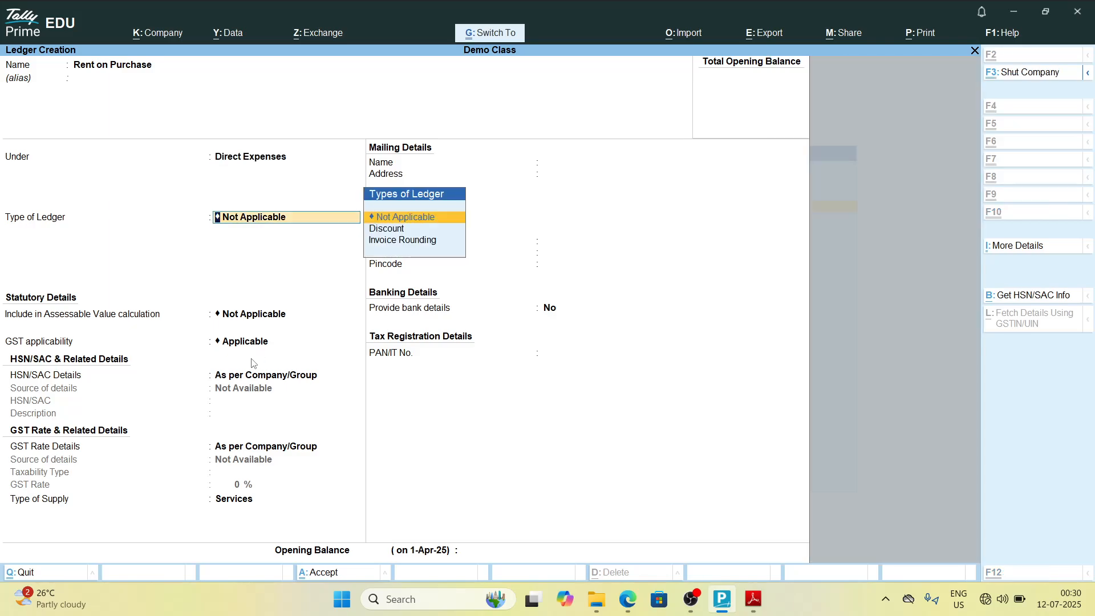
{"action": "key", "text": "ctrl+a"}
Step: Create the ledger Rent Payable under Current Liabilities and save it
{"action": "key", "text": "alt+Tab"}
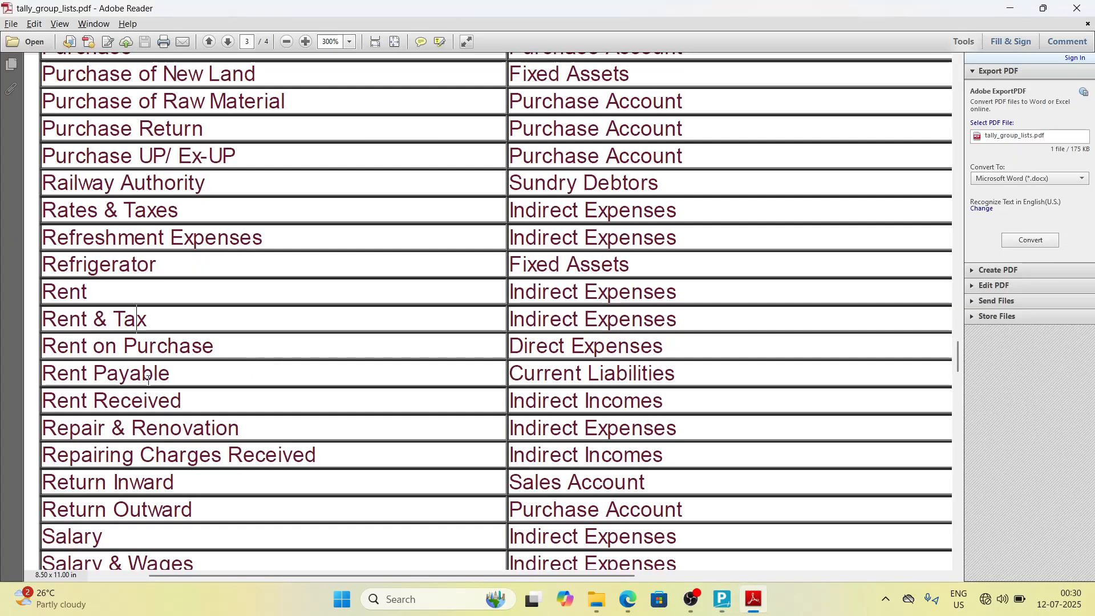
{"action": "key", "text": "alt+Tab"}
{"action": "type", "text": "Rent"}
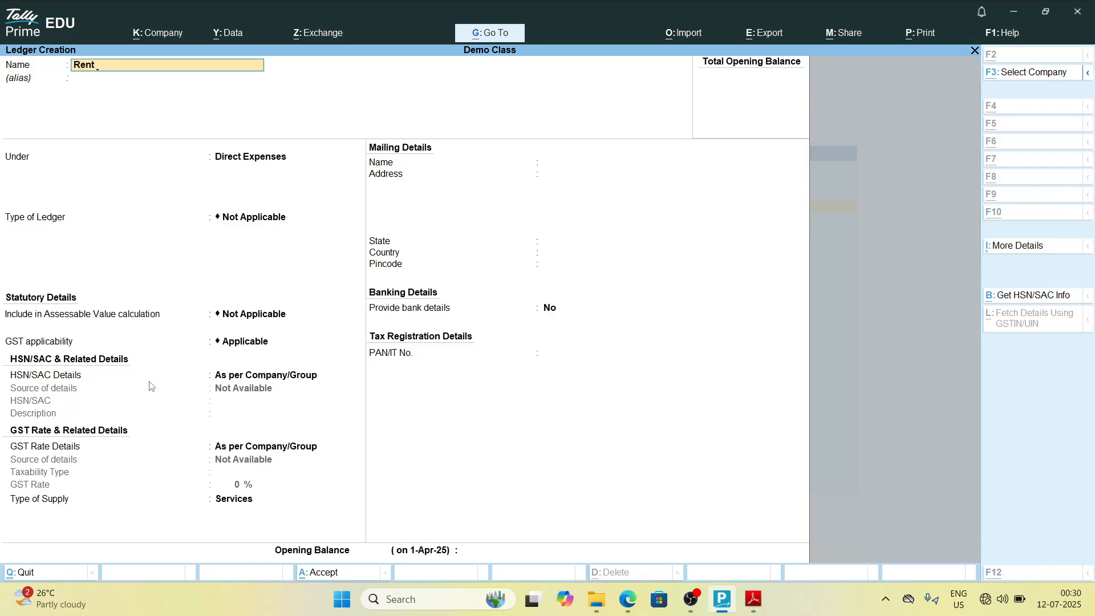
{"action": "key", "text": "alt+Tab"}
{"action": "key", "text": "alt+Tab"}
{"action": "key", "text": "alt+Tab"}
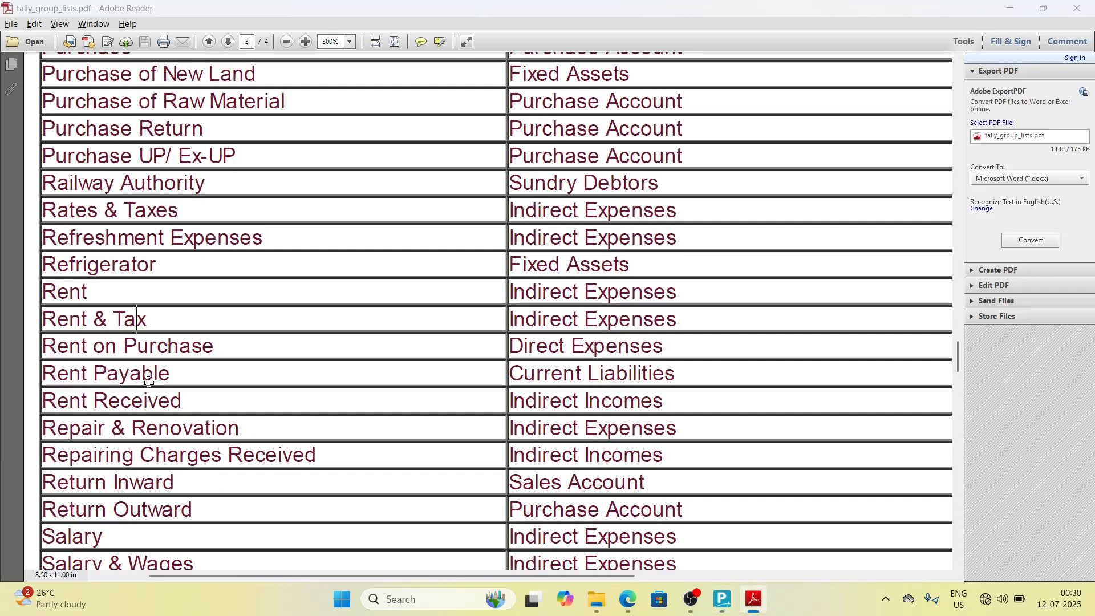
{"action": "key", "text": "alt+Tab"}
{"action": "type", "text": "oPayable"}
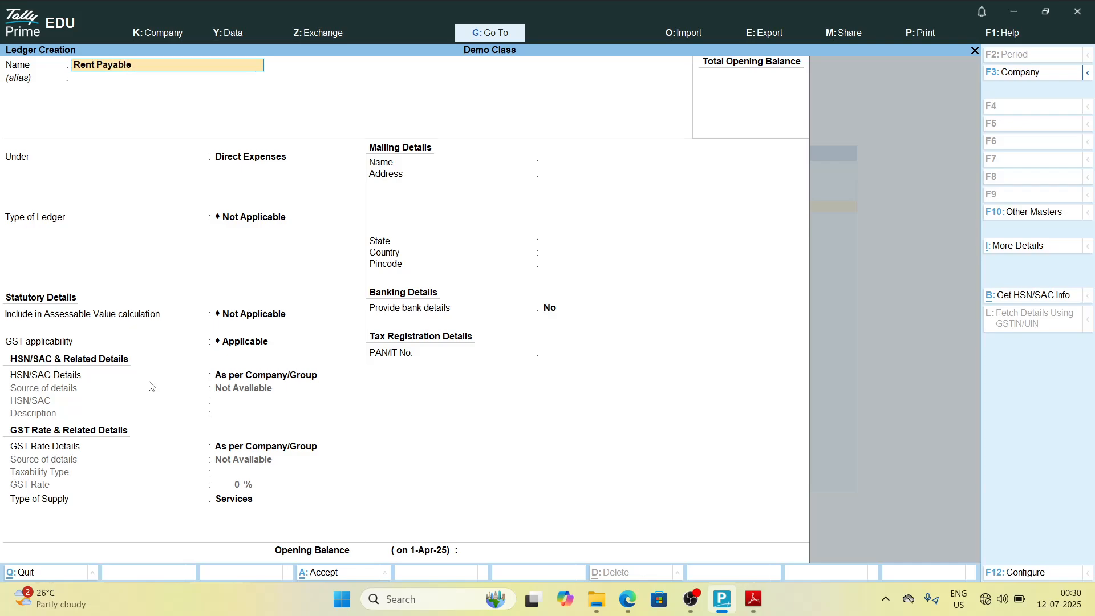
{"action": "key", "text": "alt+Tab"}
{"action": "key", "text": "alt+Tab"}
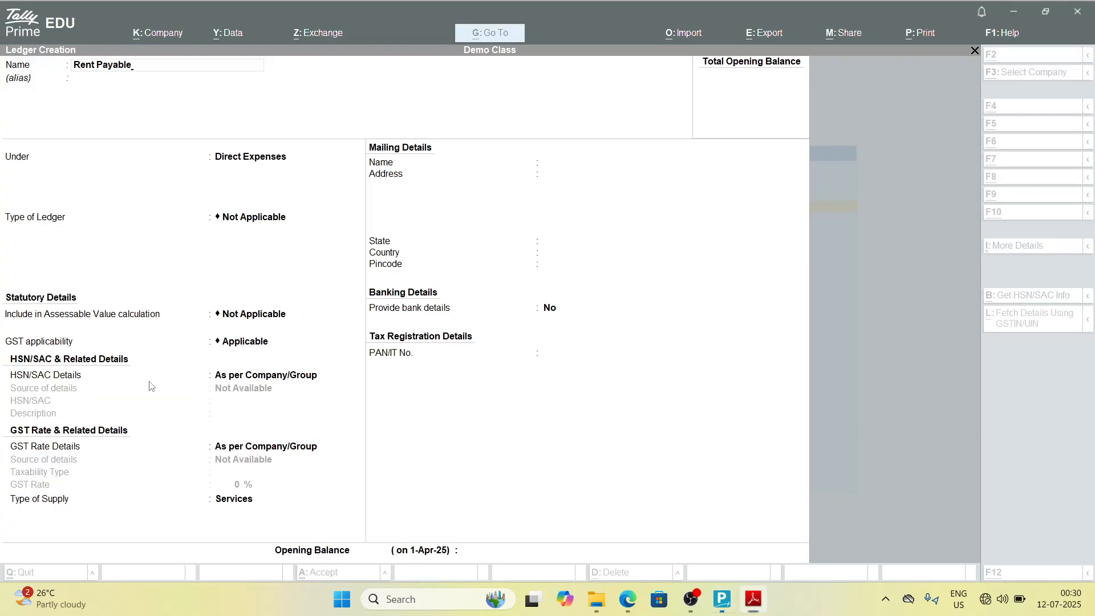
{"action": "key", "text": "Return"}
{"action": "type", "text": "Cur"}
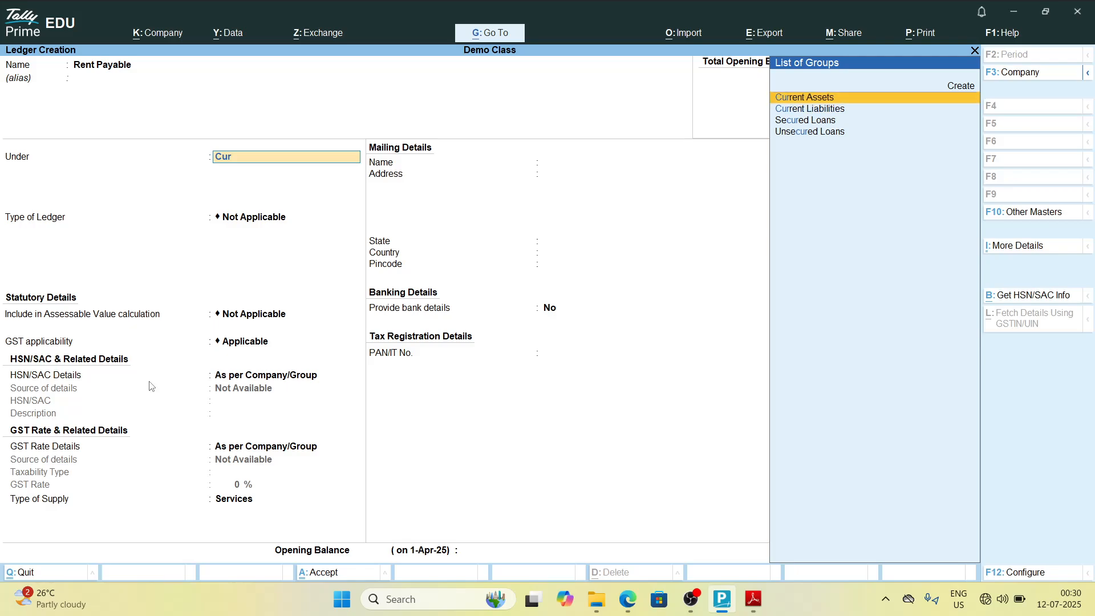
{"action": "key", "text": "Down"}
{"action": "key", "text": "Return"}
{"action": "key", "text": "Return"}
{"action": "key", "text": "ctrl+a"}
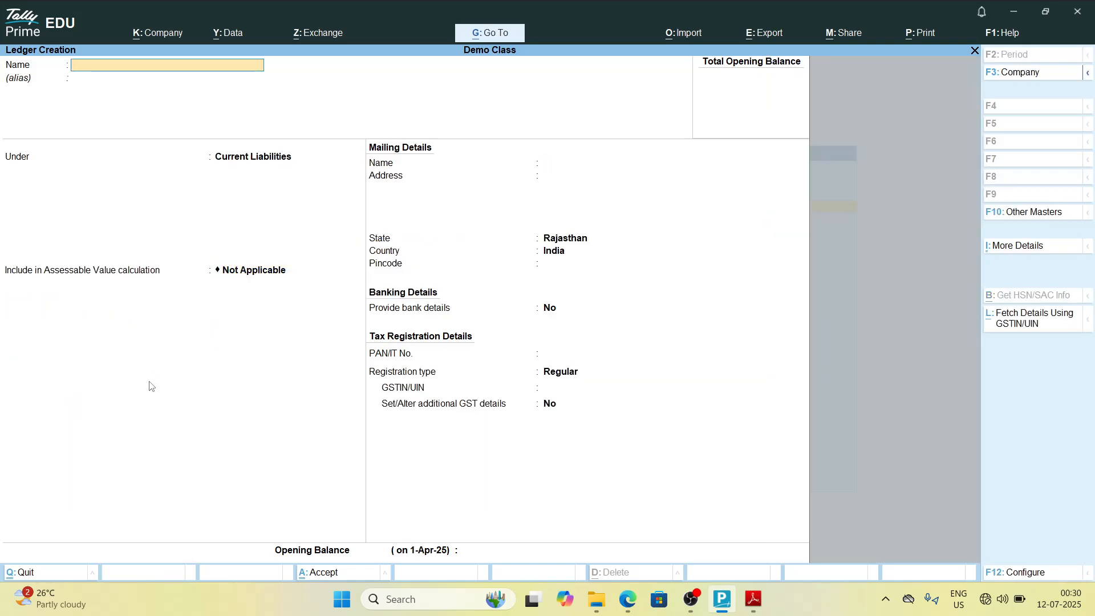
Step: Create the ledger Rent Received under Indirect Incomes and save it
{"action": "key", "text": "alt+Tab"}
{"action": "key", "text": "alt+Tab"}
{"action": "type", "text": "Rent Received"}
{"action": "key", "text": "alt+Tab"}
{"action": "key", "text": "alt+Tab"}
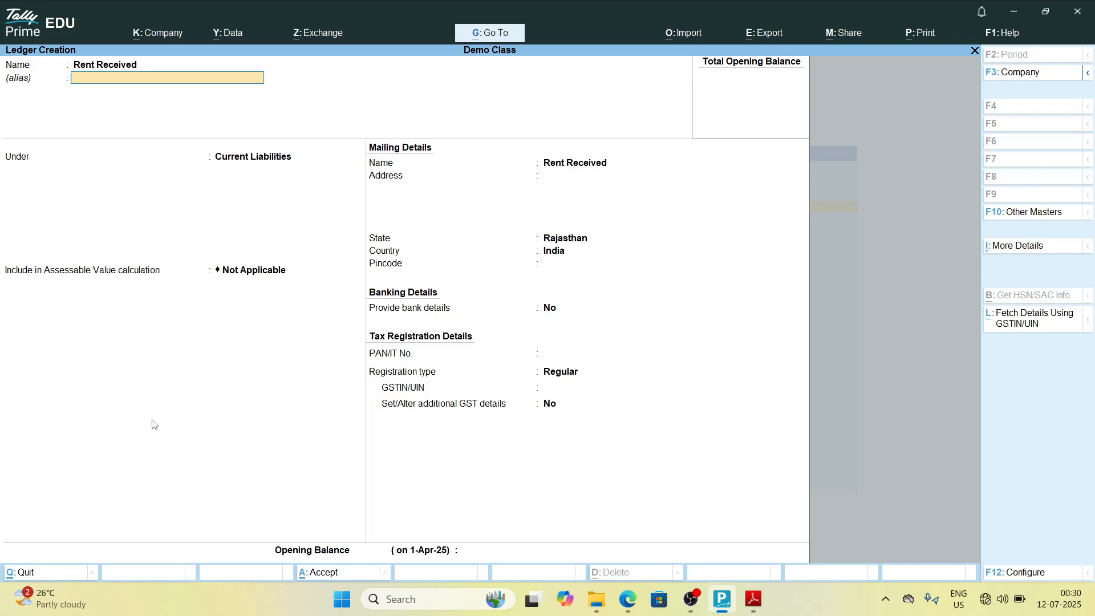
{"action": "key", "text": "Return"}
{"action": "key", "text": "BackSpace"}
{"action": "type", "text": "Ind"}
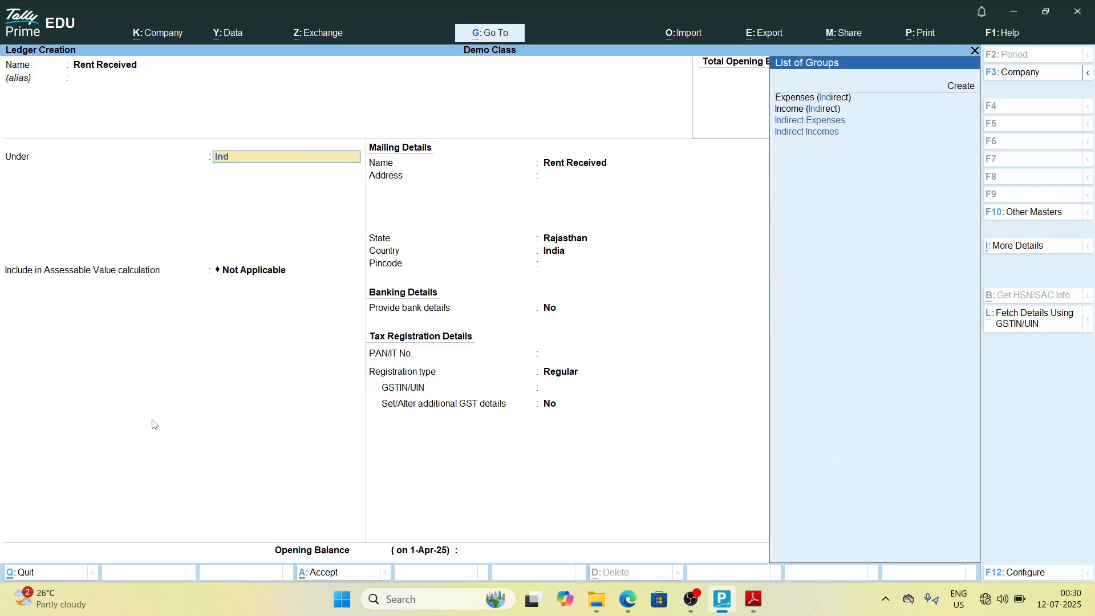
{"action": "key", "text": "Down"}
{"action": "key", "text": "Down"}
{"action": "key", "text": "Return"}
{"action": "key", "text": "Return"}
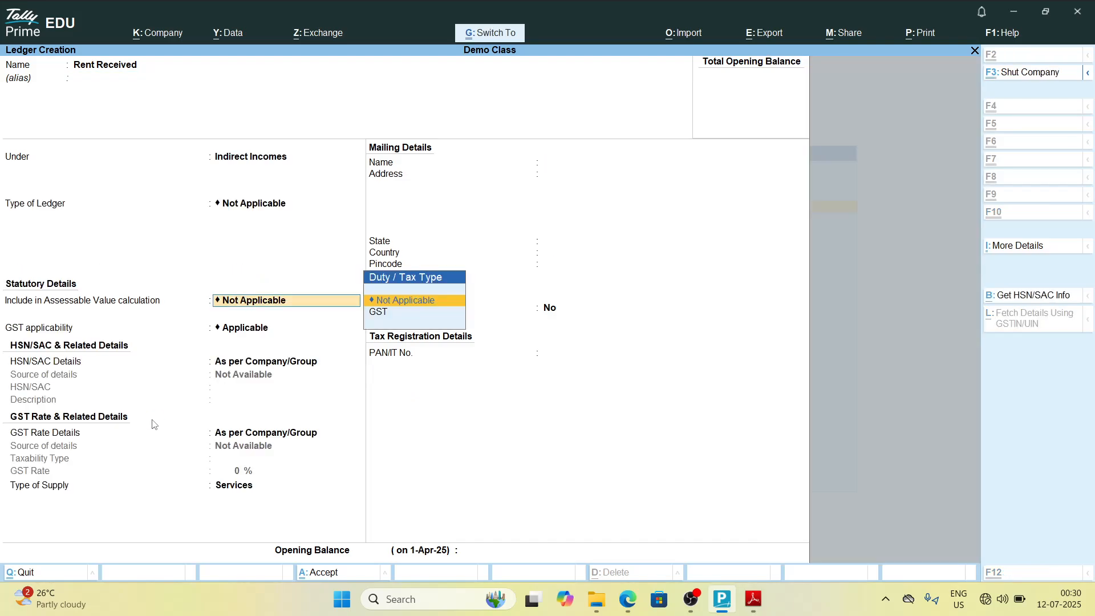
{"action": "key", "text": "ctrl+a"}
Step: Create the ledger Repair & Renovation under Indirect Expenses and save it
{"action": "key", "text": "alt+Tab"}
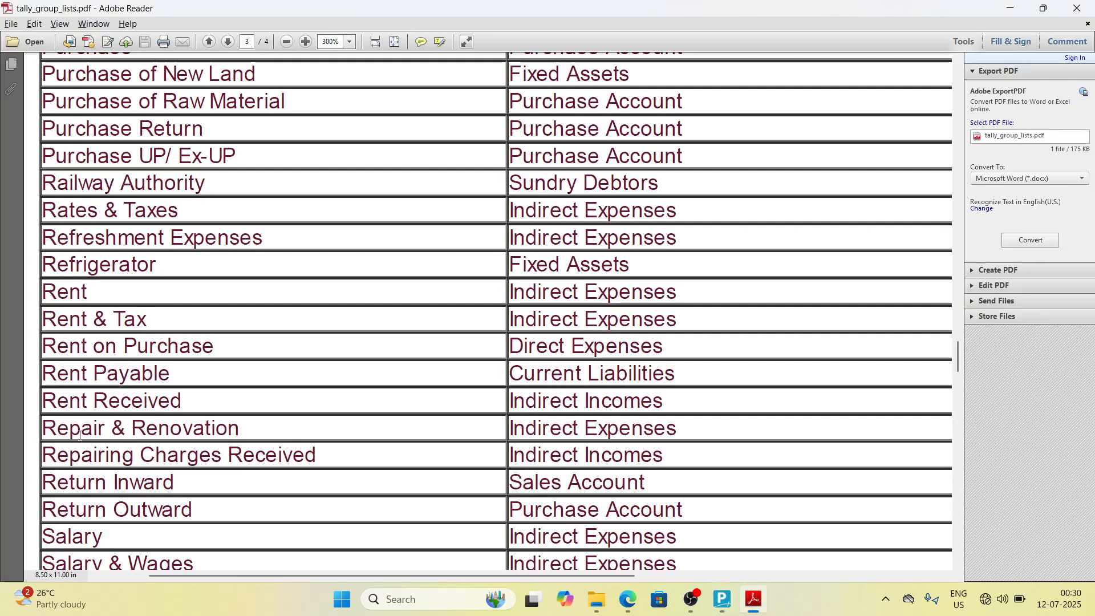
{"action": "key", "text": "alt+Tab"}
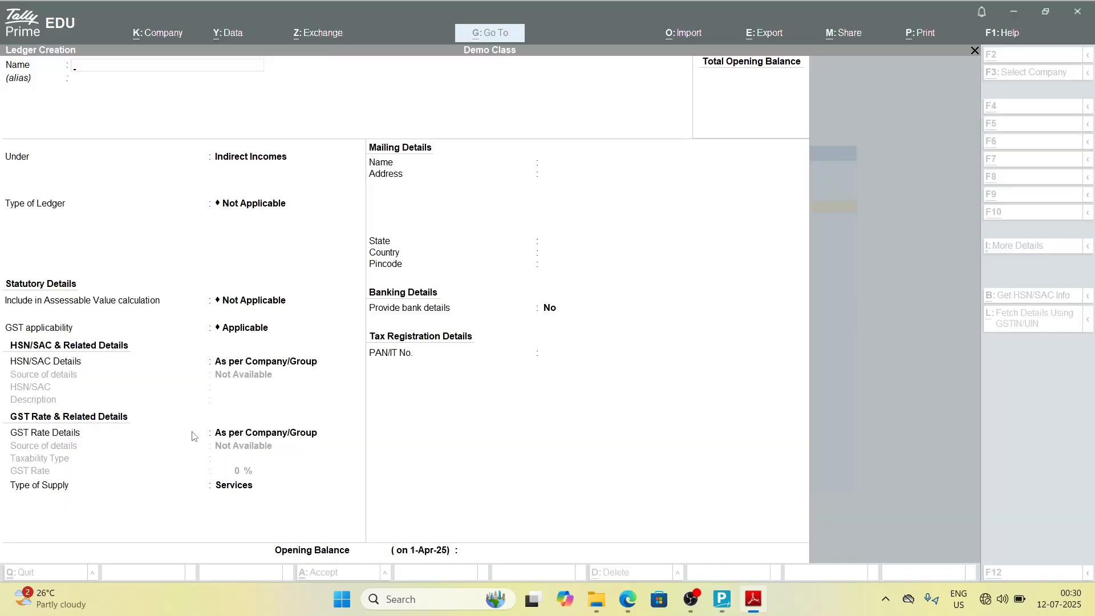
{"action": "type", "text": "Repair &"}
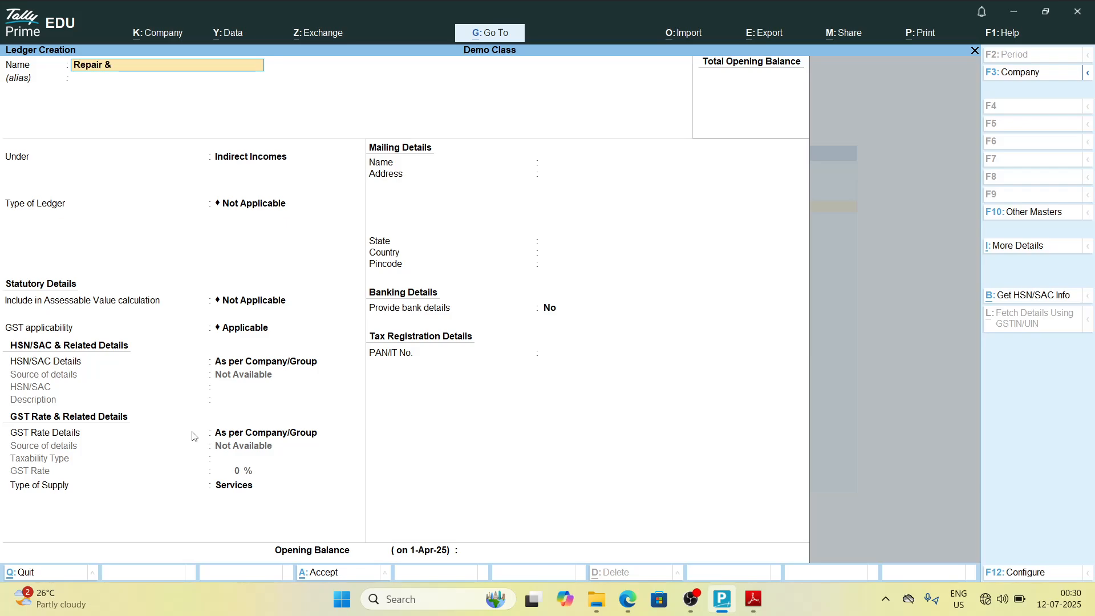
{"action": "type", "text": " Renovation"}
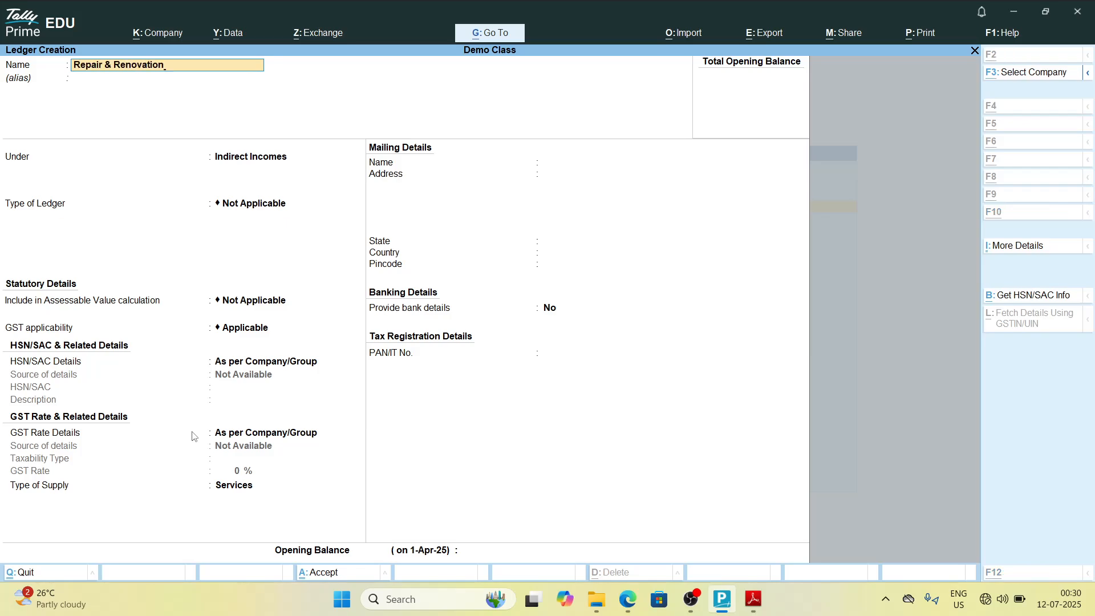
{"action": "key", "text": "alt+Tab"}
{"action": "key", "text": "alt+Tab"}
{"action": "key", "text": "Return"}
{"action": "type", "text": "Ind"}
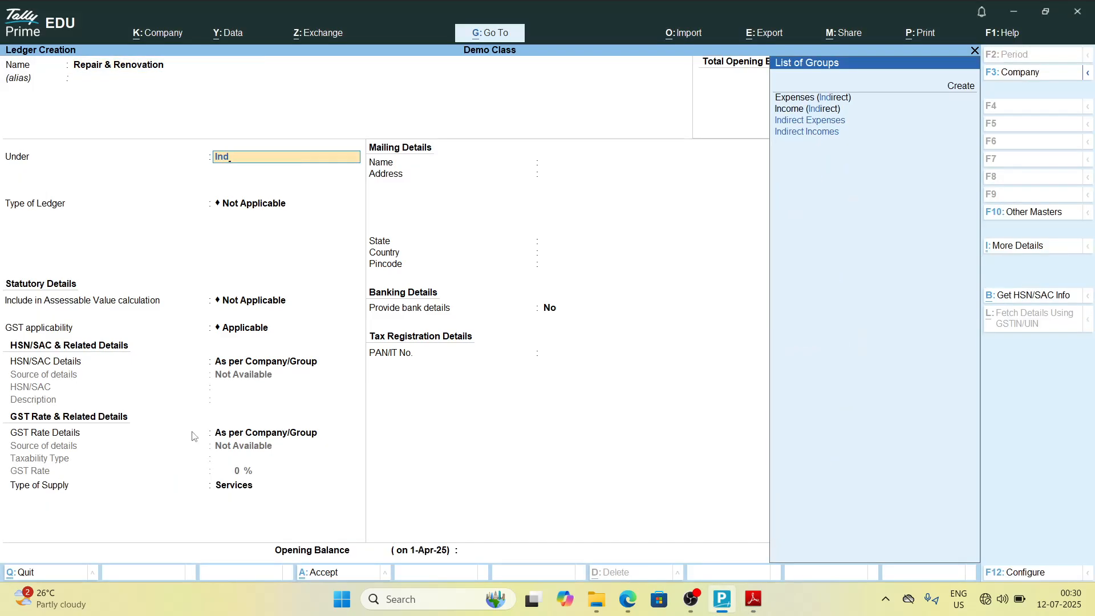
{"action": "key", "text": "Up"}
{"action": "key", "text": "Return"}
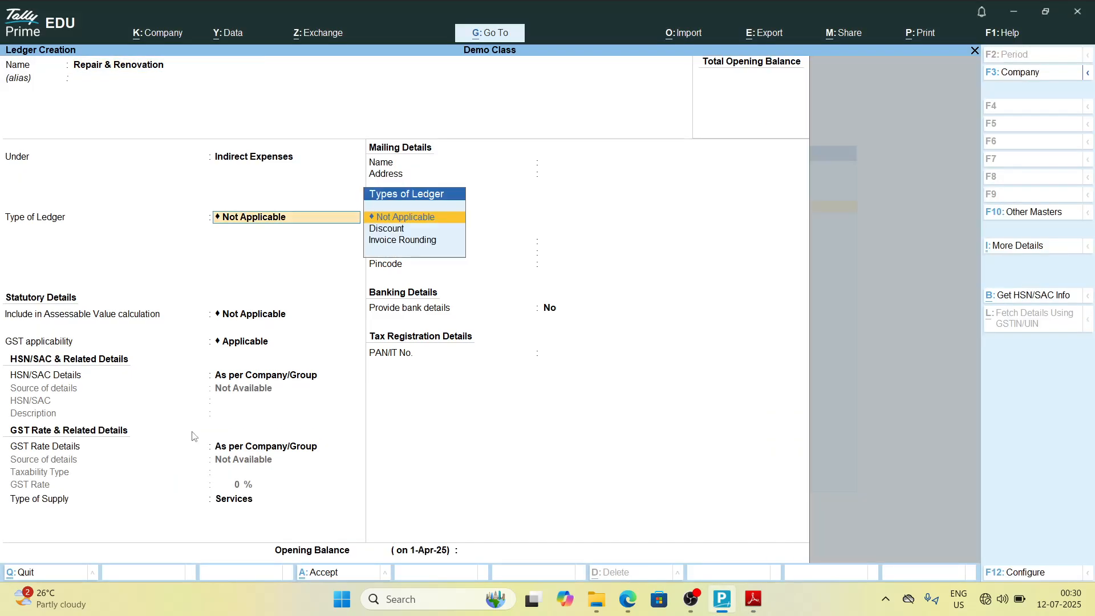
{"action": "key", "text": "ctrl+a"}
Step: Create the ledger Repairing Charges Received and place it under Indirect Incomes
{"action": "key", "text": "alt+Tab"}
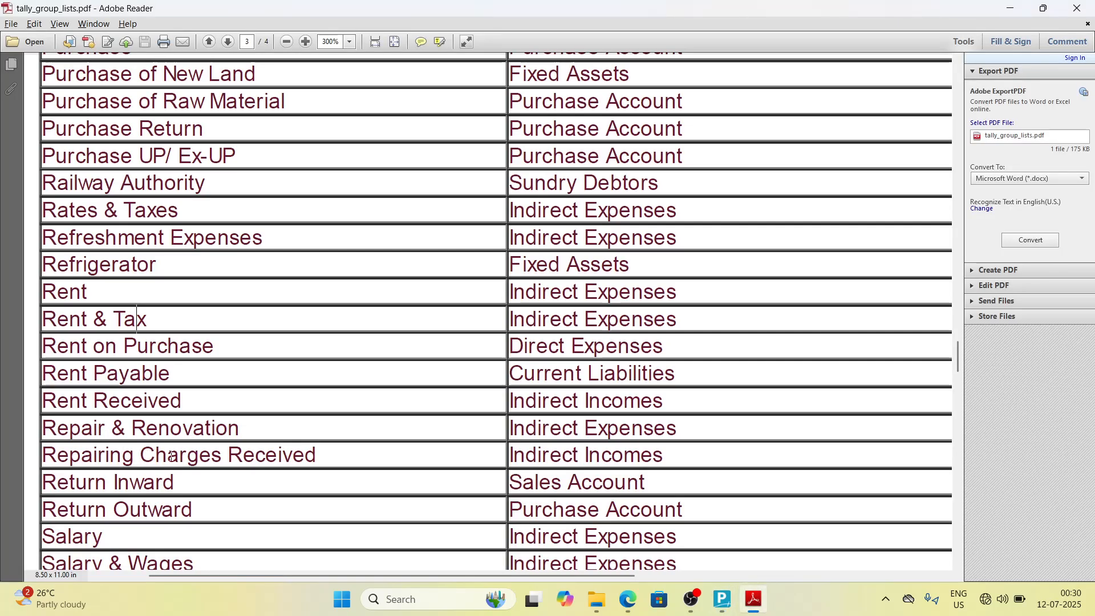
{"action": "key", "text": "alt+Tab"}
{"action": "type", "text": "R"}
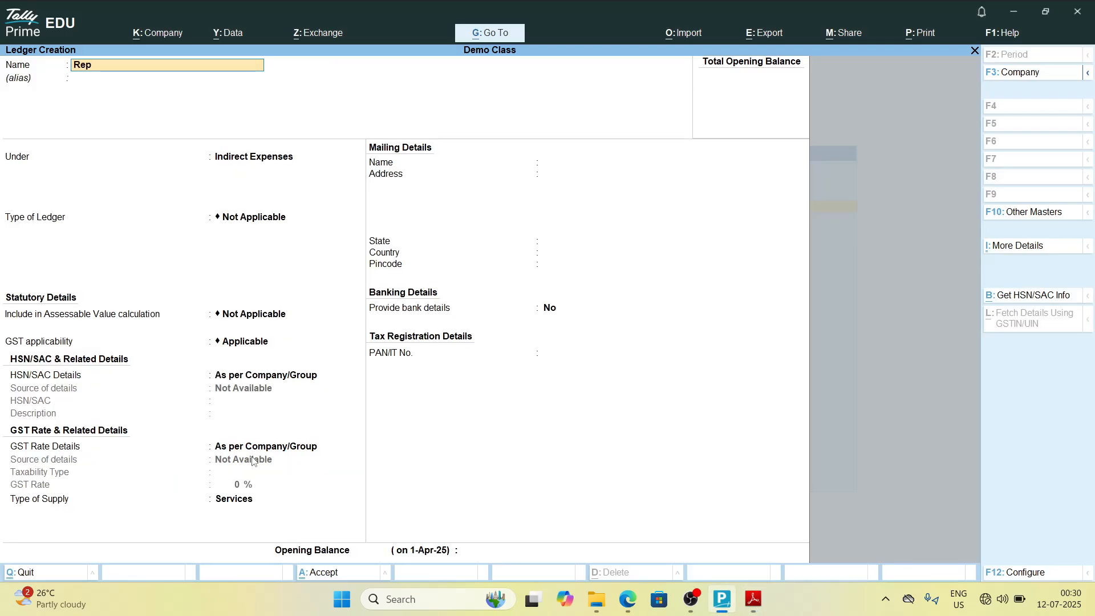
{"action": "type", "text": "epair"}
{"action": "key", "text": "alt+Tab"}
{"action": "key", "text": "alt+Tab"}
{"action": "type", "text": "ing Charges"}
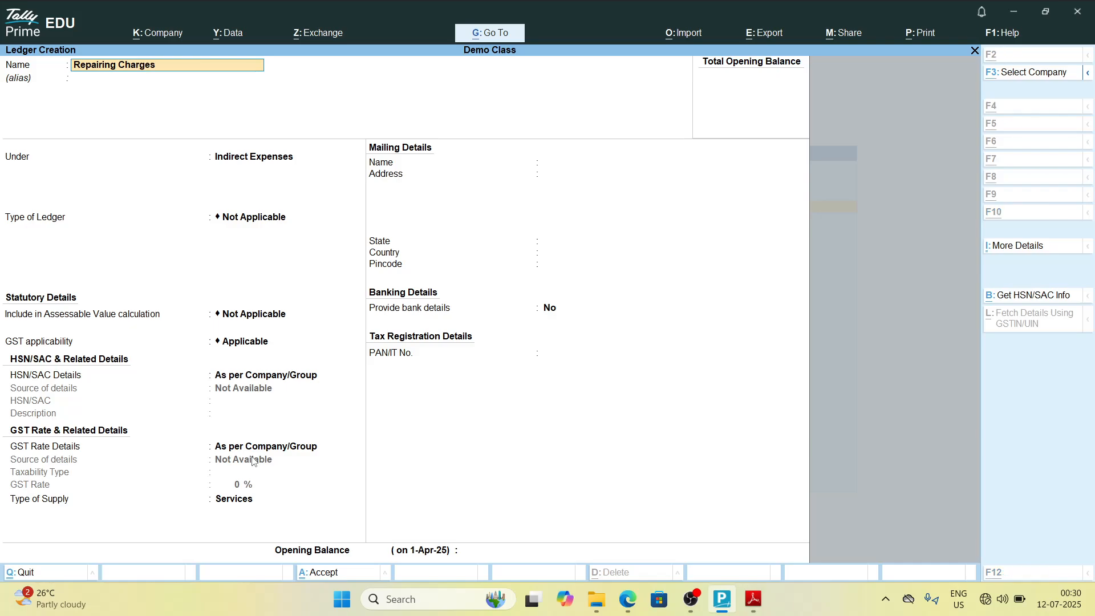
{"action": "key", "text": "alt+Tab"}
{"action": "key", "text": "alt+Tab"}
{"action": "type", "text": "Received"}
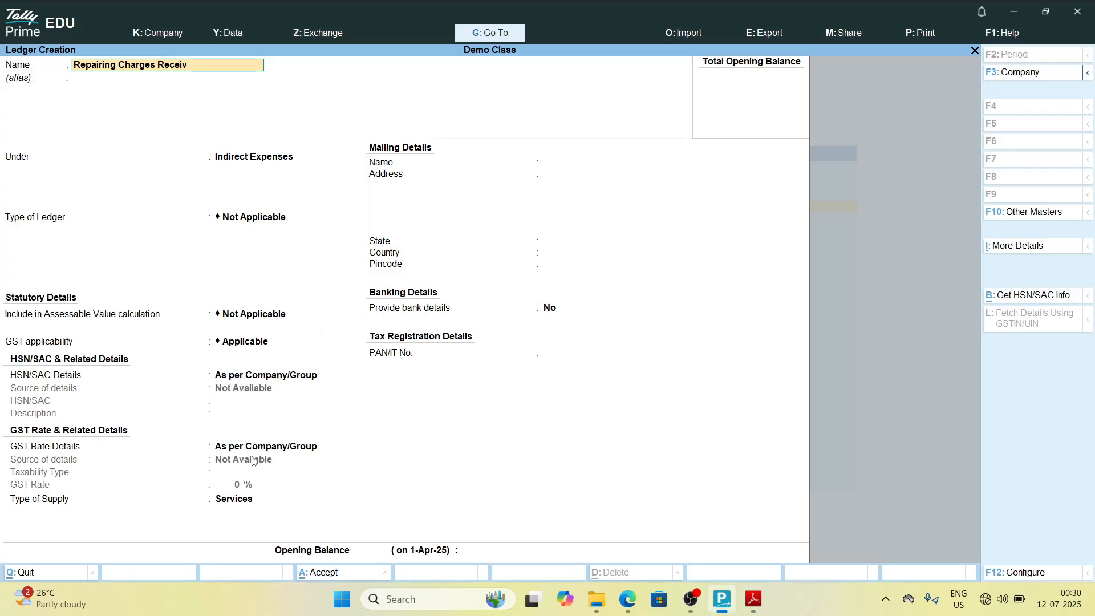
{"action": "key", "text": "alt+Tab"}
{"action": "key", "text": "alt+Tab"}
{"action": "key", "text": "Return"}
{"action": "key", "text": "Return"}
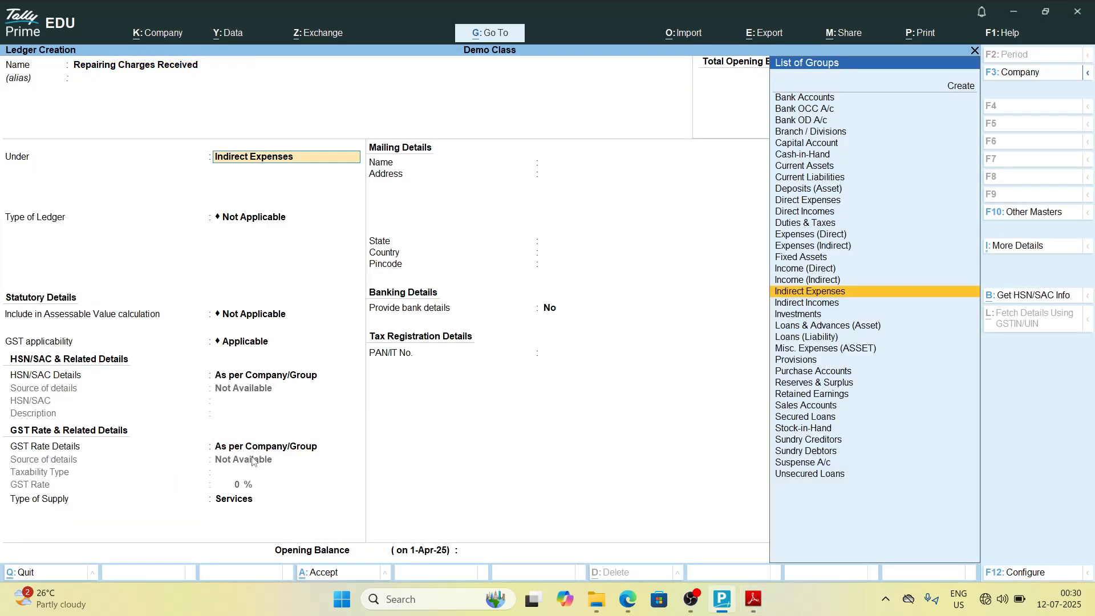
{"action": "type", "text": "Ind"}
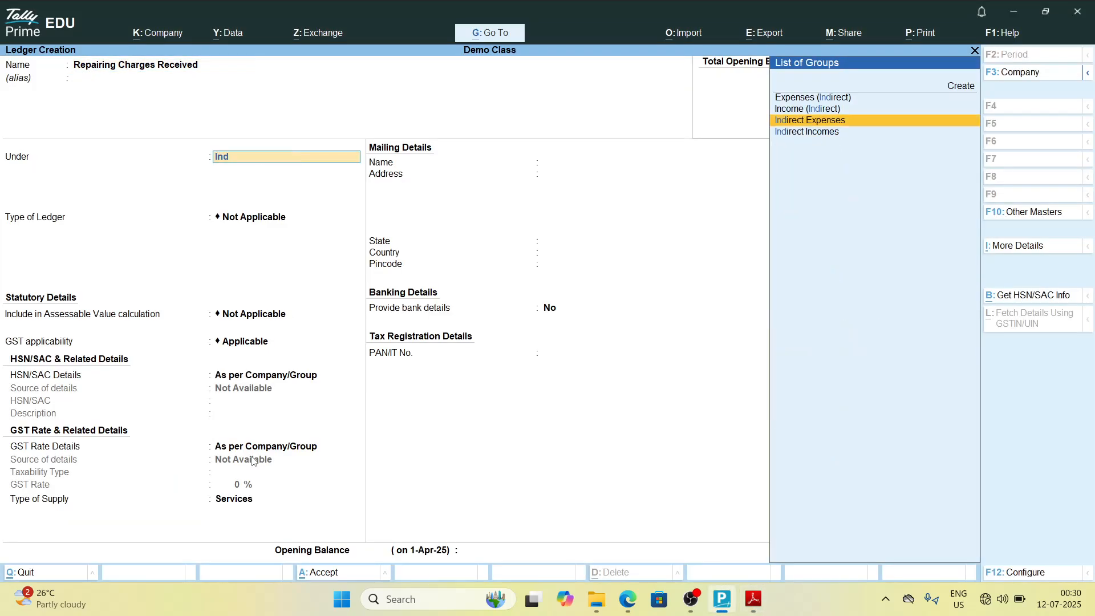
{"action": "key", "text": "Down"}
{"action": "key", "text": "Return"}
{"action": "key", "text": "alt+Tab"}
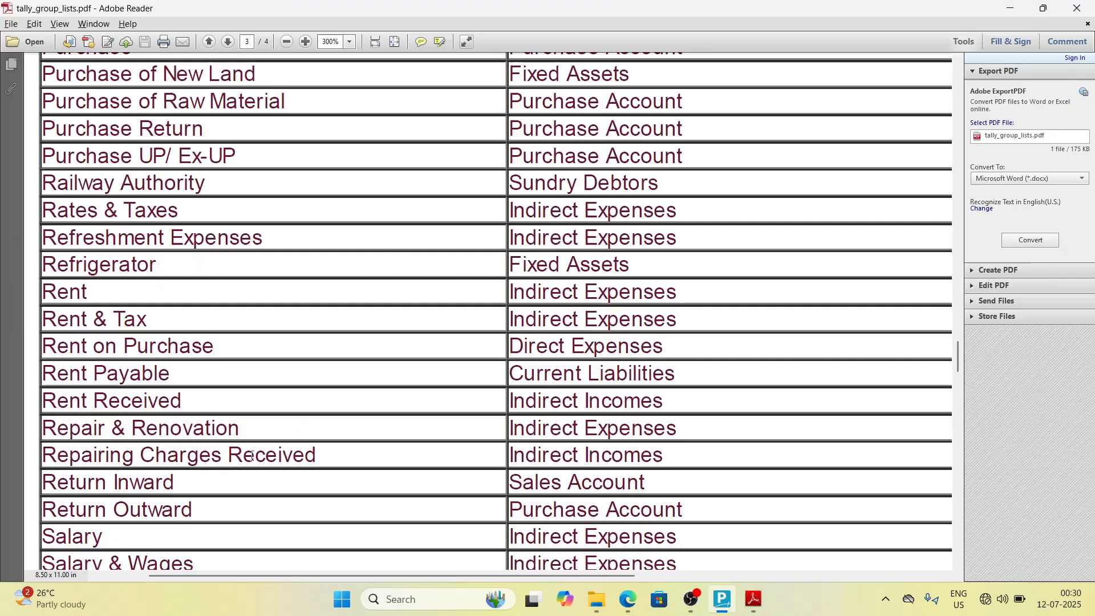
Step: Create the ledger Return Inward under Sales Accounts and save it
{"action": "key", "text": "alt+Tab"}
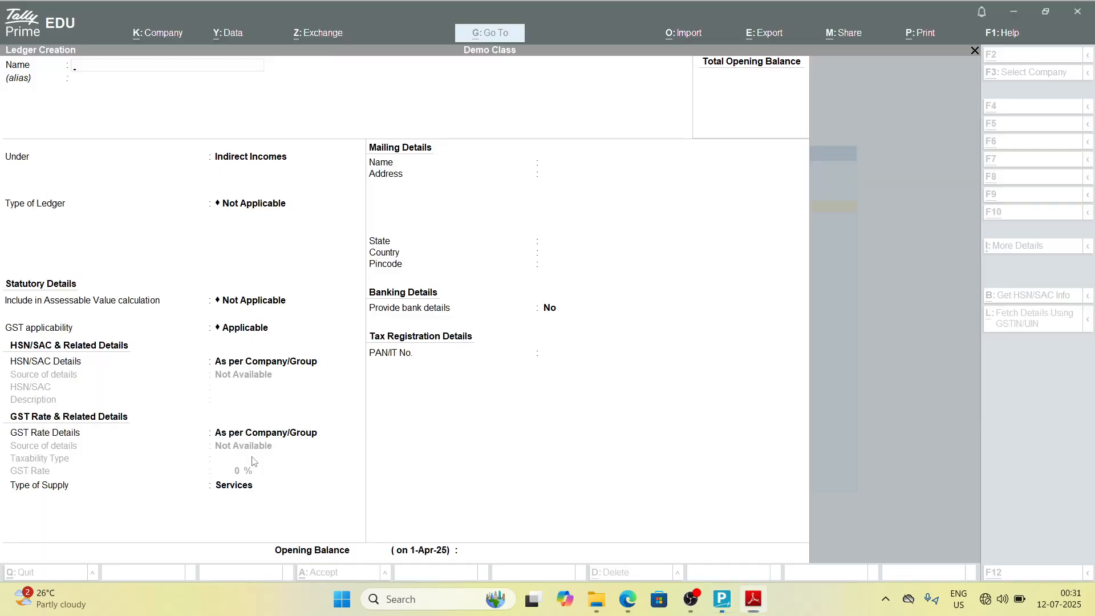
{"action": "type", "text": "Return "}
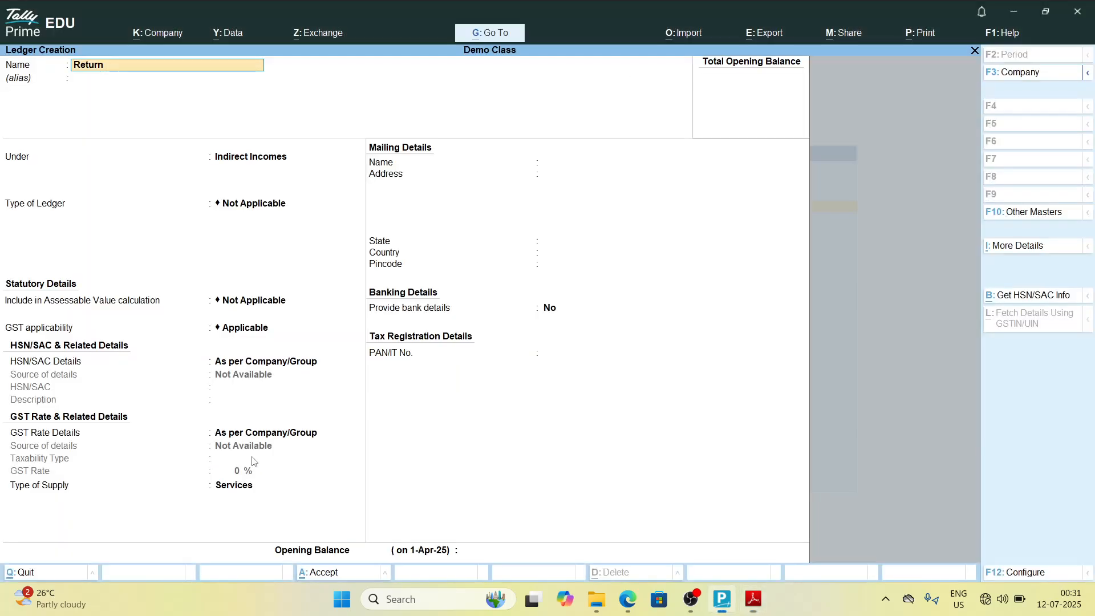
{"action": "type", "text": "Inward"}
{"action": "key", "text": "alt+Tab"}
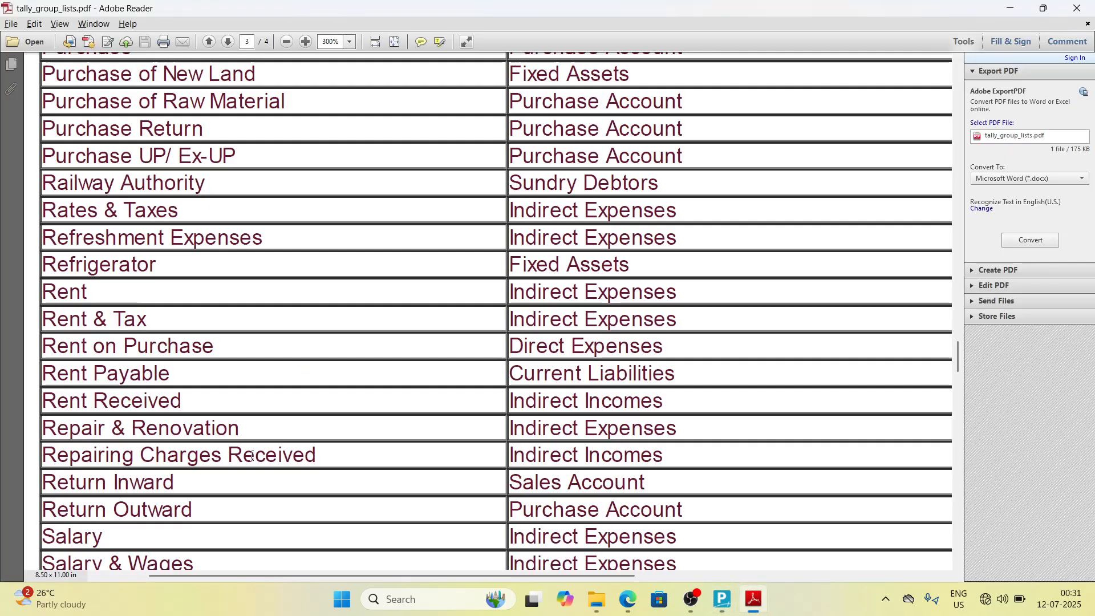
{"action": "key", "text": "alt+Tab"}
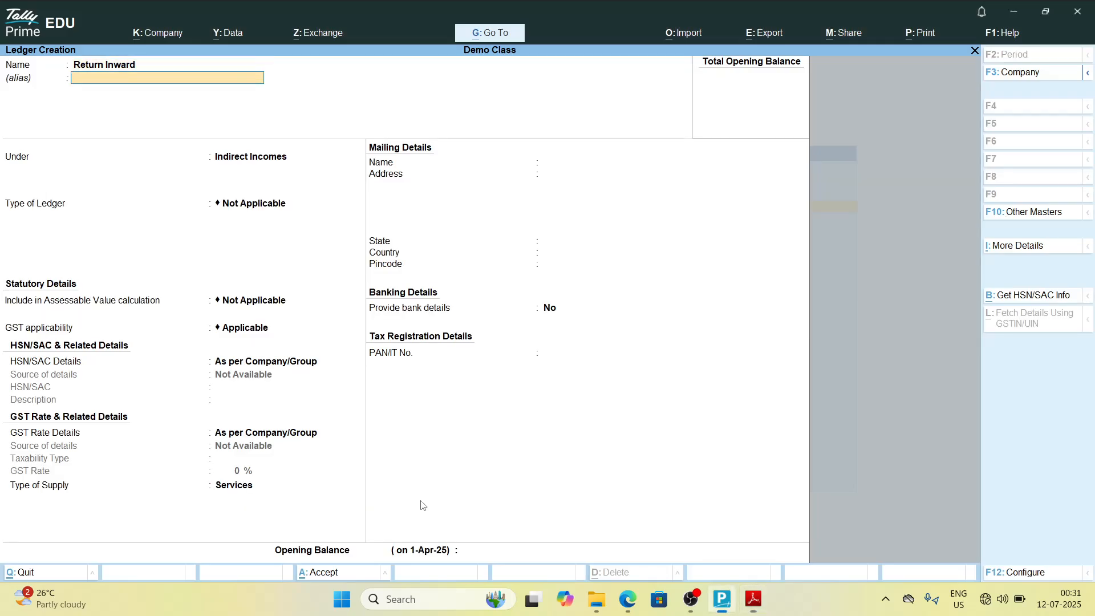
{"action": "key", "text": "Return"}
{"action": "type", "text": "sal"}
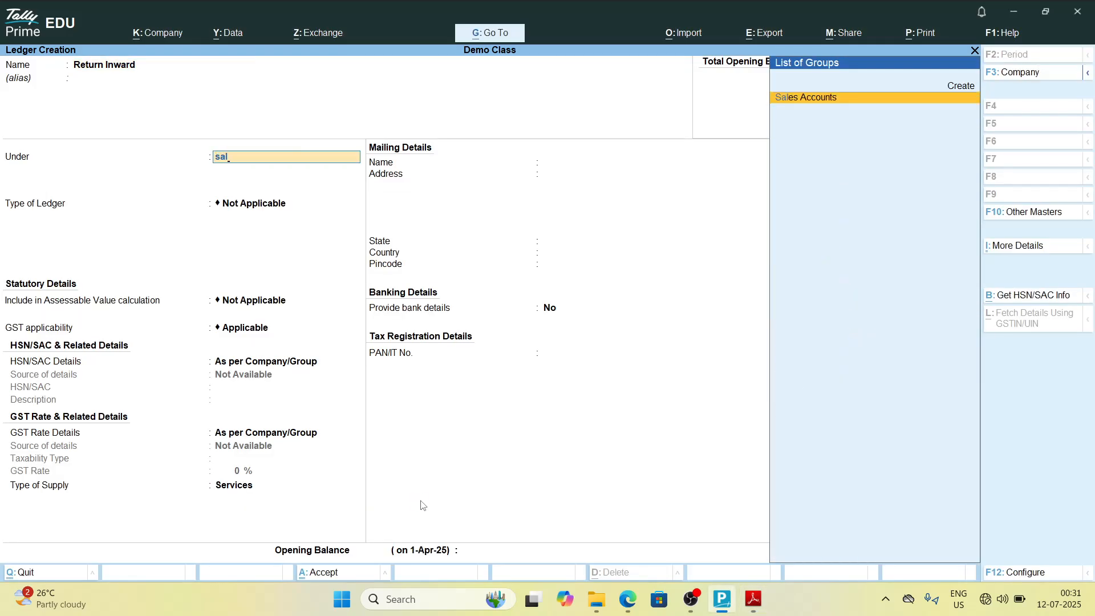
{"action": "key", "text": "Return"}
{"action": "key", "text": "alt+Tab"}
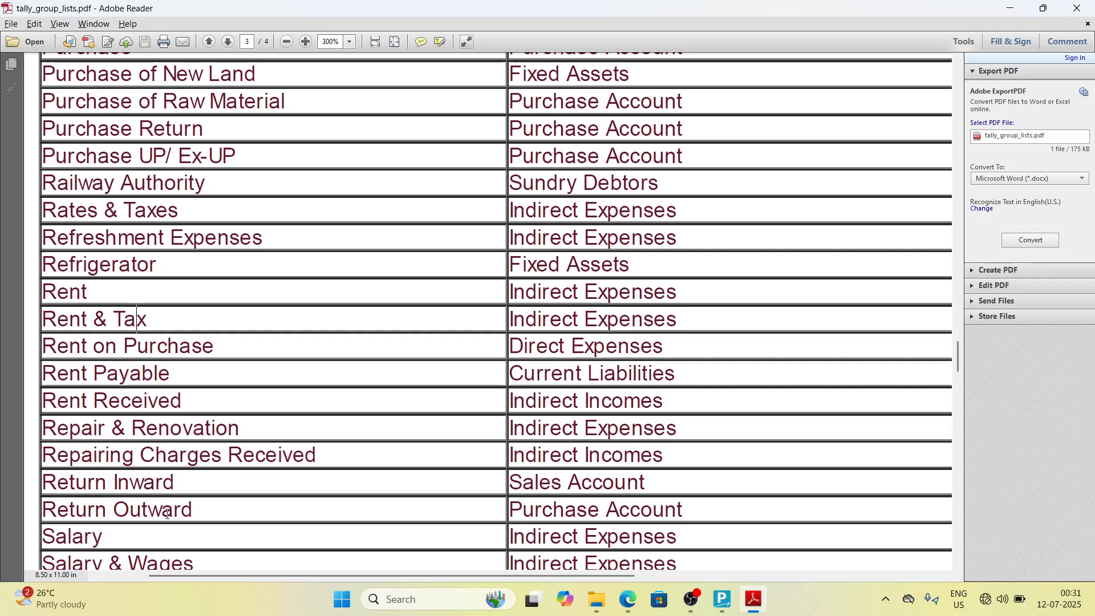
{"action": "key", "text": "alt+Tab"}
Step: Create the ledger Return Outward under Purchase Accounts and save it
{"action": "type", "text": "Return"}
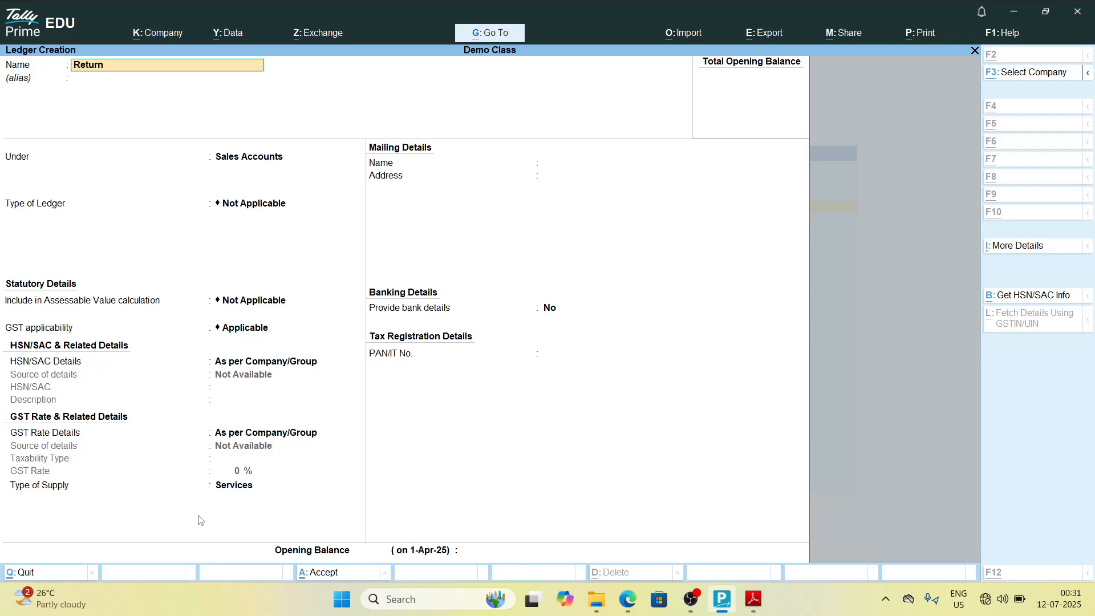
{"action": "type", "text": " Outward"}
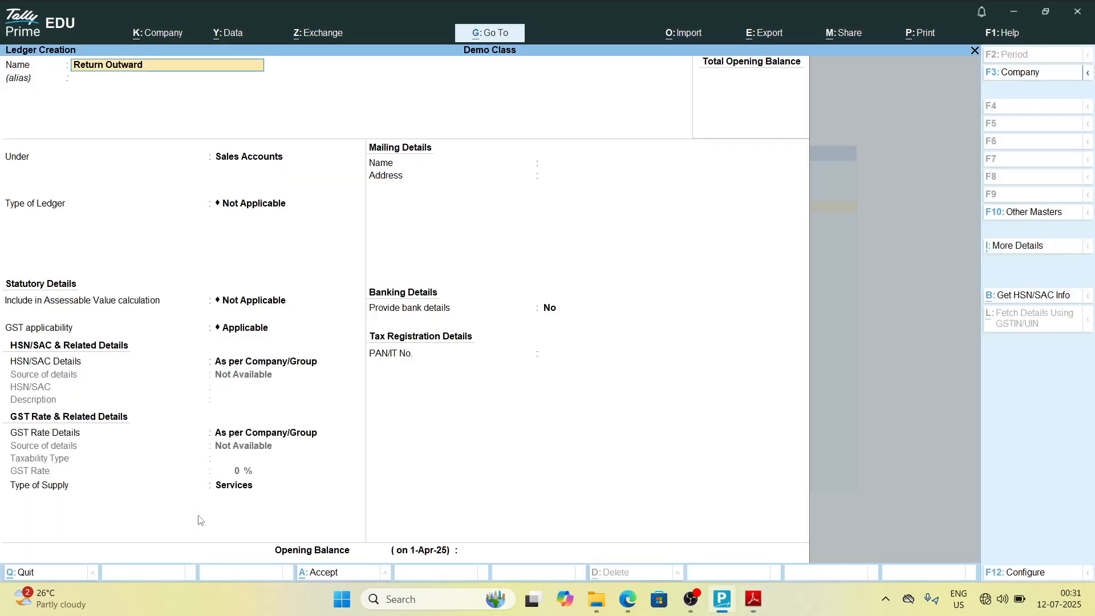
{"action": "key", "text": "alt+Tab"}
{"action": "key", "text": "alt+Tab"}
{"action": "key", "text": "Return"}
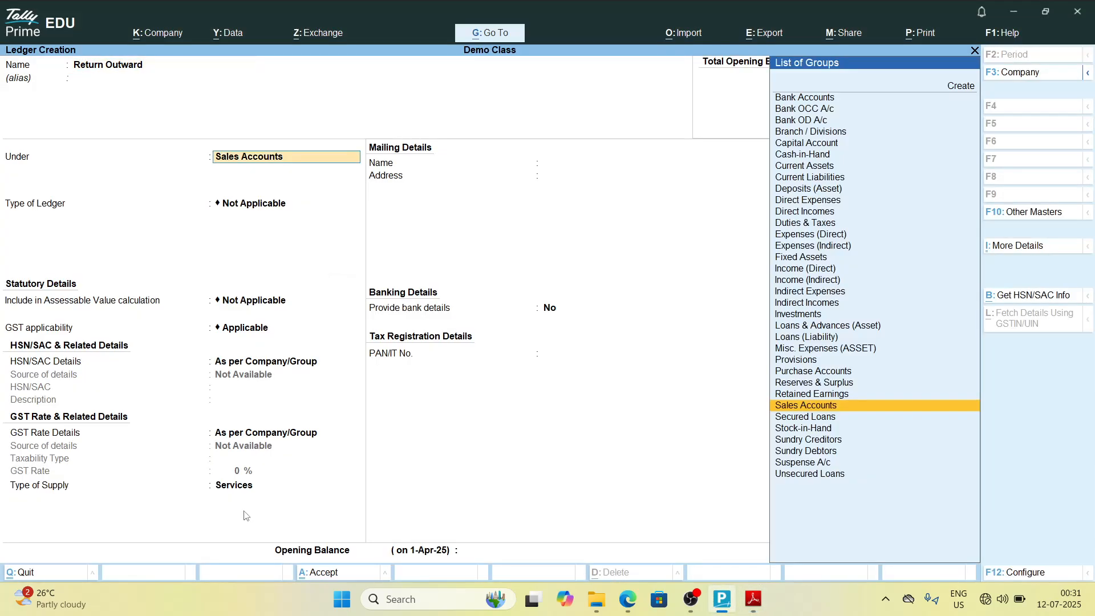
{"action": "type", "text": "Pur"}
{"action": "key", "text": "Return"}
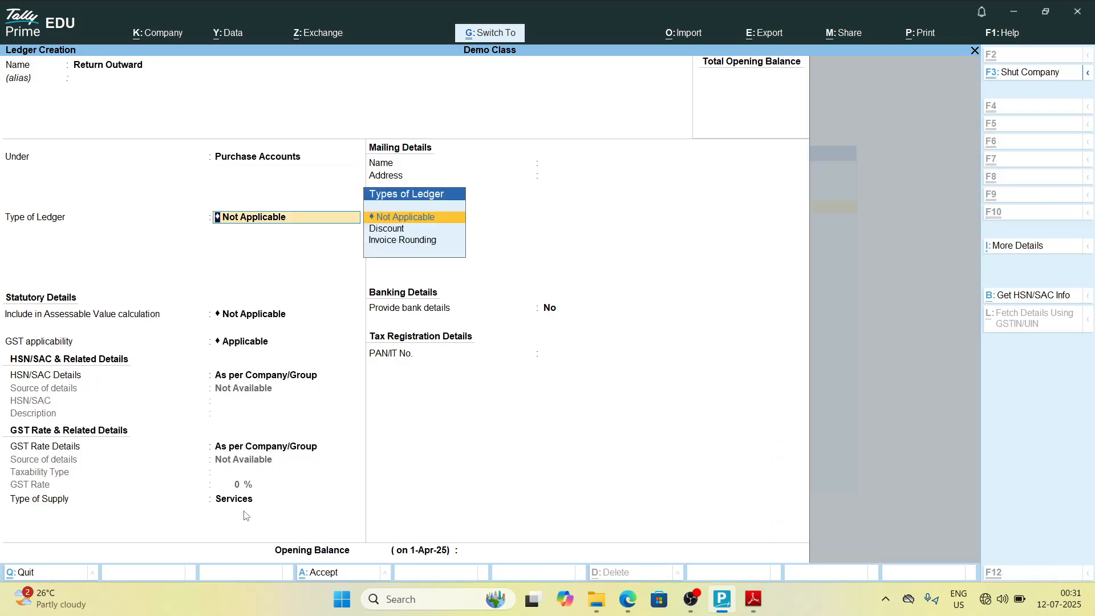
{"action": "key", "text": "alt+Tab"}
Step: Create the ledger Salary under Indirect Expenses and save it
{"action": "key", "text": "alt+Tab"}
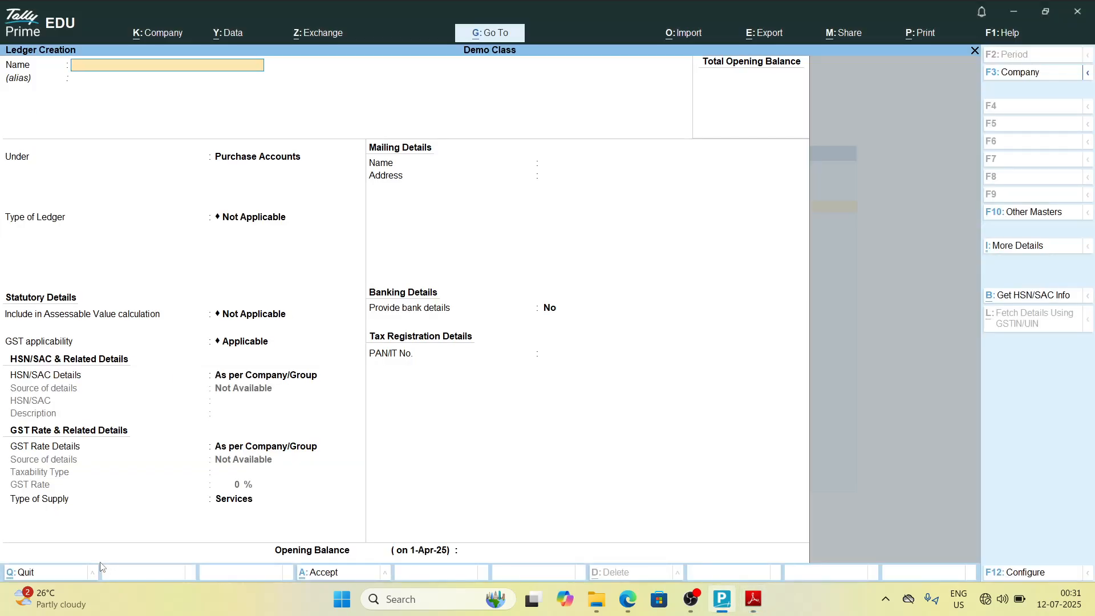
{"action": "type", "text": "Salary"}
{"action": "key", "text": "alt+Tab"}
{"action": "key", "text": "alt+Tab"}
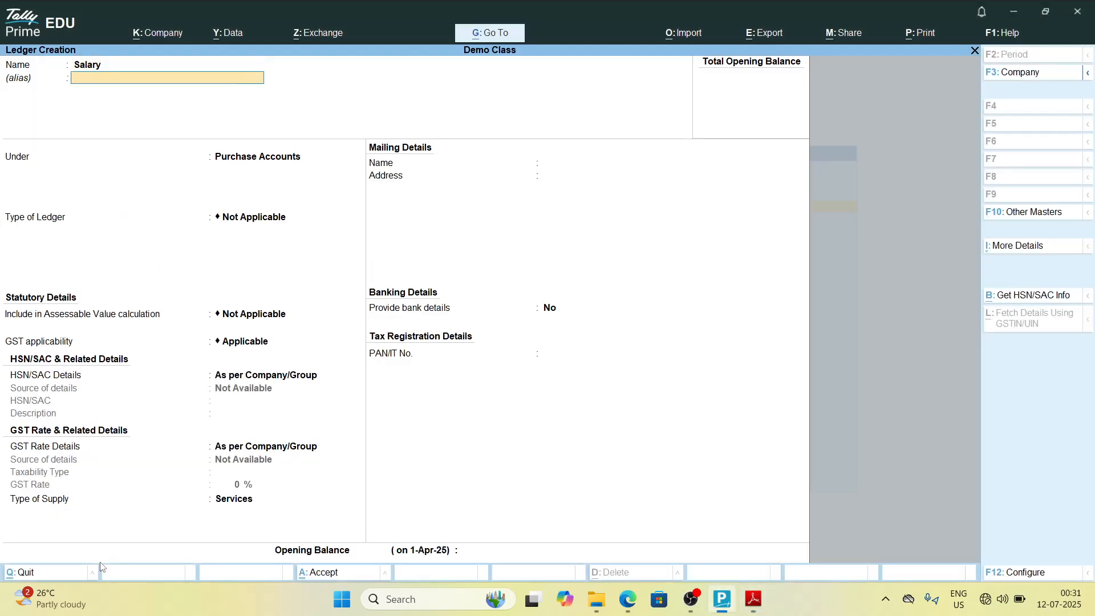
{"action": "key", "text": "Return"}
{"action": "type", "text": "Indi"}
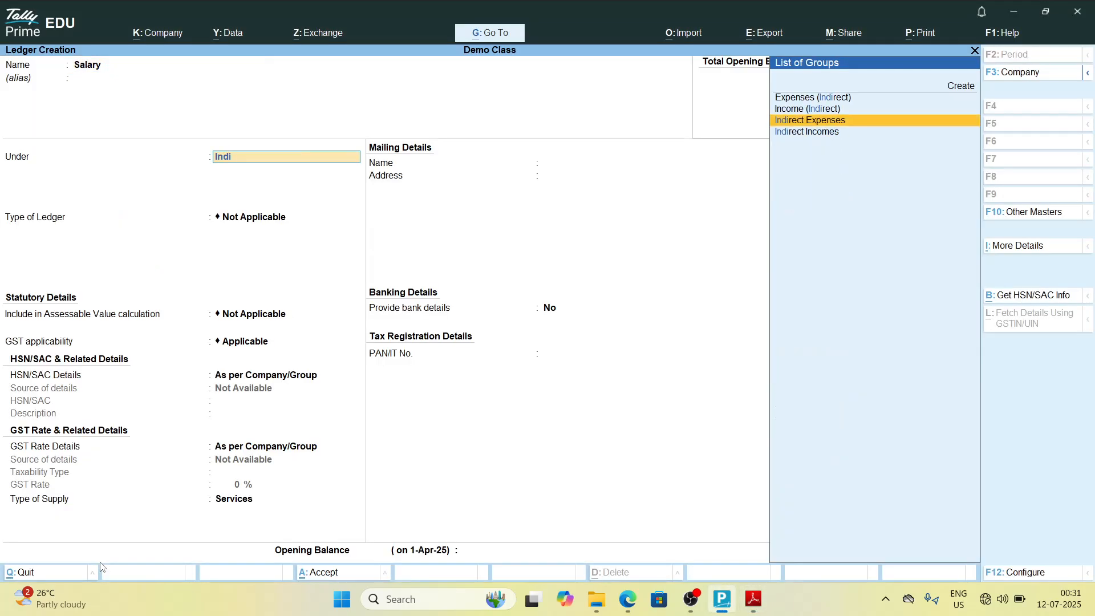
{"action": "key", "text": "Return"}
Step: Scroll the group list PDF to read the entries following Salary
{"action": "key", "text": "alt+Tab"}
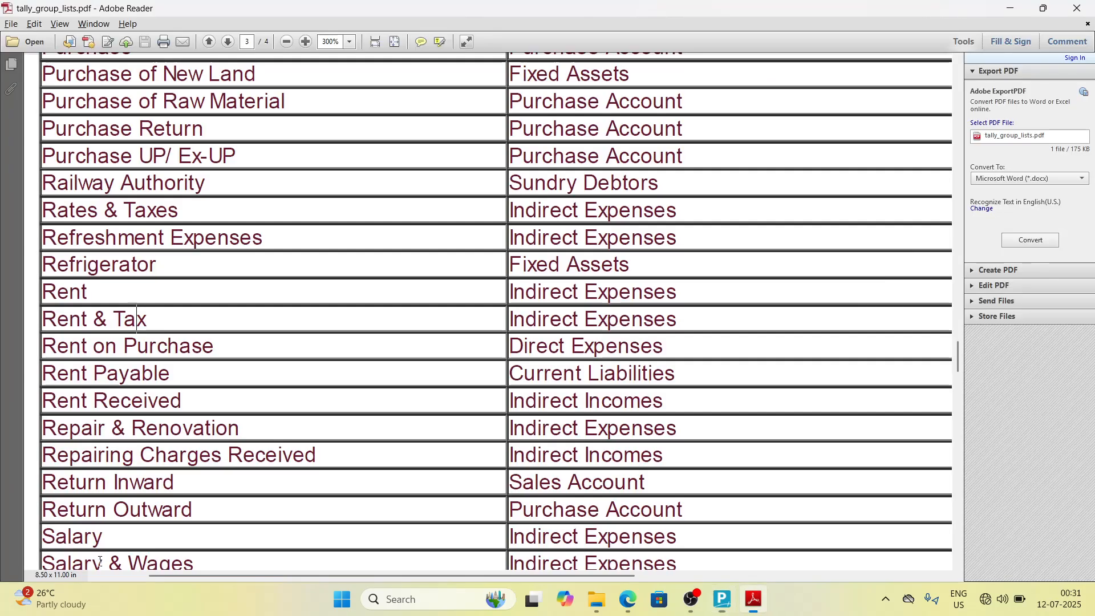
{"action": "key", "text": "Down"}
{"action": "key", "text": "Down"}
{"action": "key", "text": "Down"}
{"action": "key", "text": "Down"}
{"action": "key", "text": "Down"}
{"action": "key", "text": "Down"}
{"action": "key", "text": "Down"}
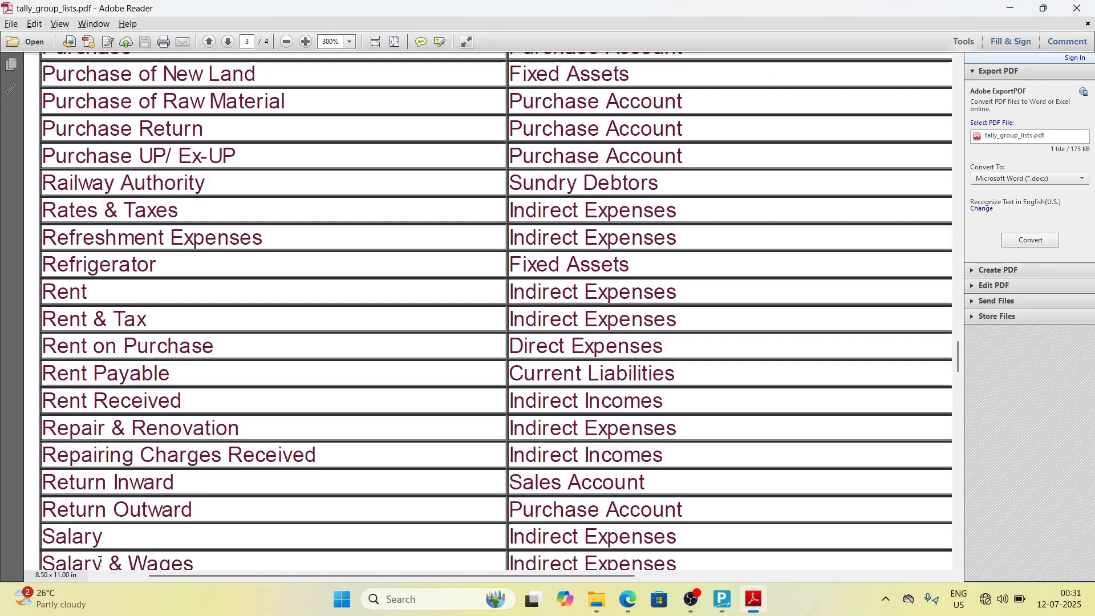
{"action": "key", "text": "Down"}
{"action": "key", "text": "Down"}
{"action": "key", "text": "Down"}
{"action": "key", "text": "Down"}
{"action": "key", "text": "Down"}
{"action": "key", "text": "Down"}
{"action": "key", "text": "Down"}
{"action": "key", "text": "Down"}
{"action": "key", "text": "Down"}
{"action": "key", "text": "Down"}
{"action": "key", "text": "Down"}
{"action": "key", "text": "Down"}
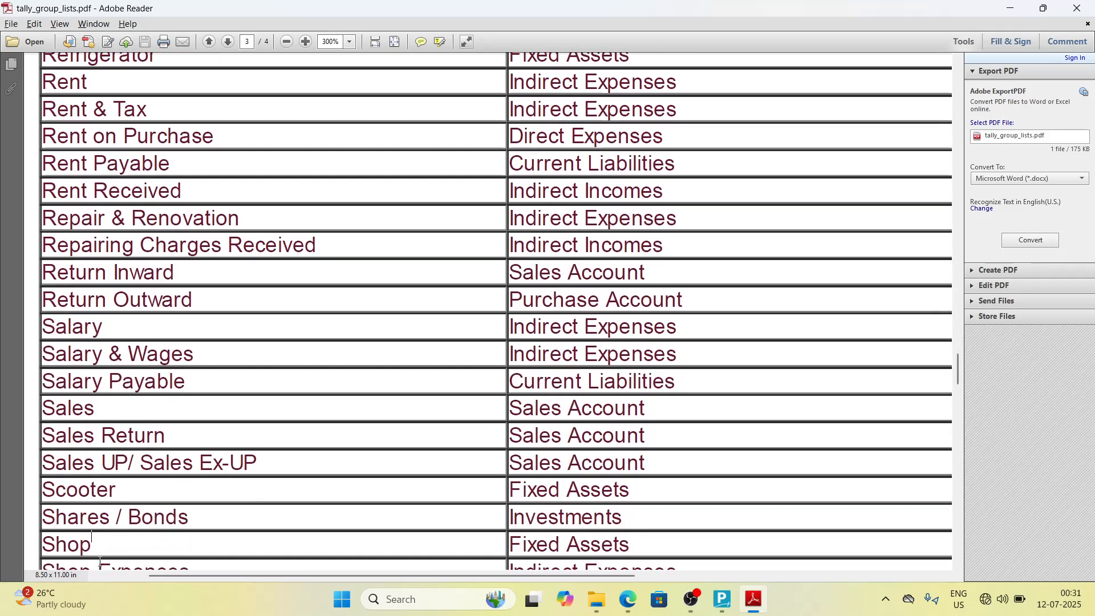
{"action": "key", "text": "Down"}
{"action": "key", "text": "Down"}
{"action": "key", "text": "Down"}
{"action": "key", "text": "Down"}
{"action": "key", "text": "Down"}
{"action": "key", "text": "Down"}
{"action": "key", "text": "Down"}
{"action": "key", "text": "alt+Tab"}
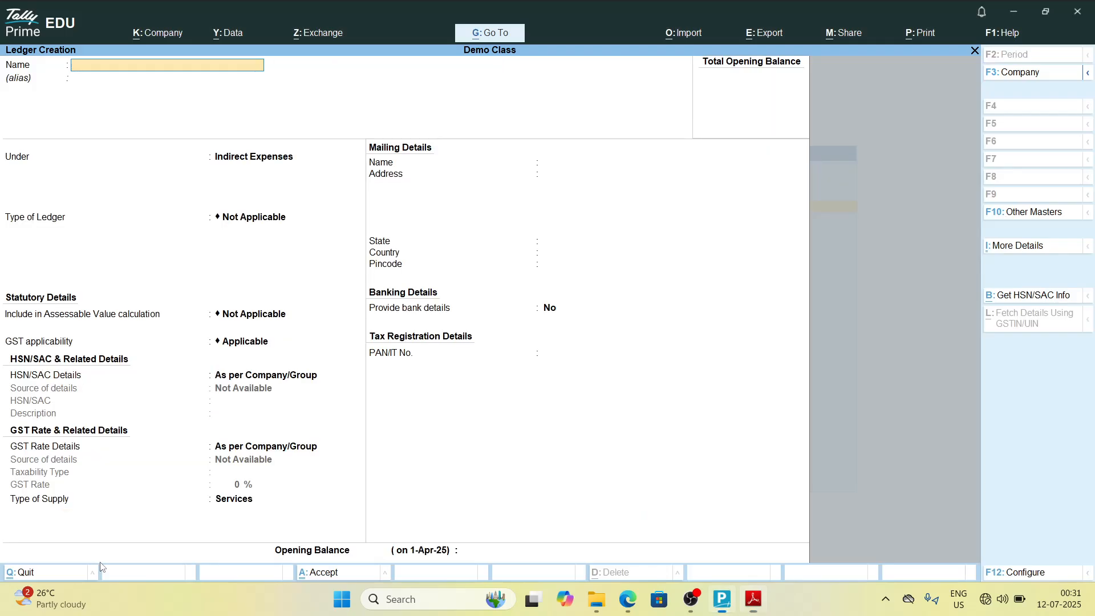
Step: Create the ledger Salary & Wages under Indirect Expenses and save it
{"action": "type", "text": "Salary & Wages"}
{"action": "key", "text": "alt+Tab"}
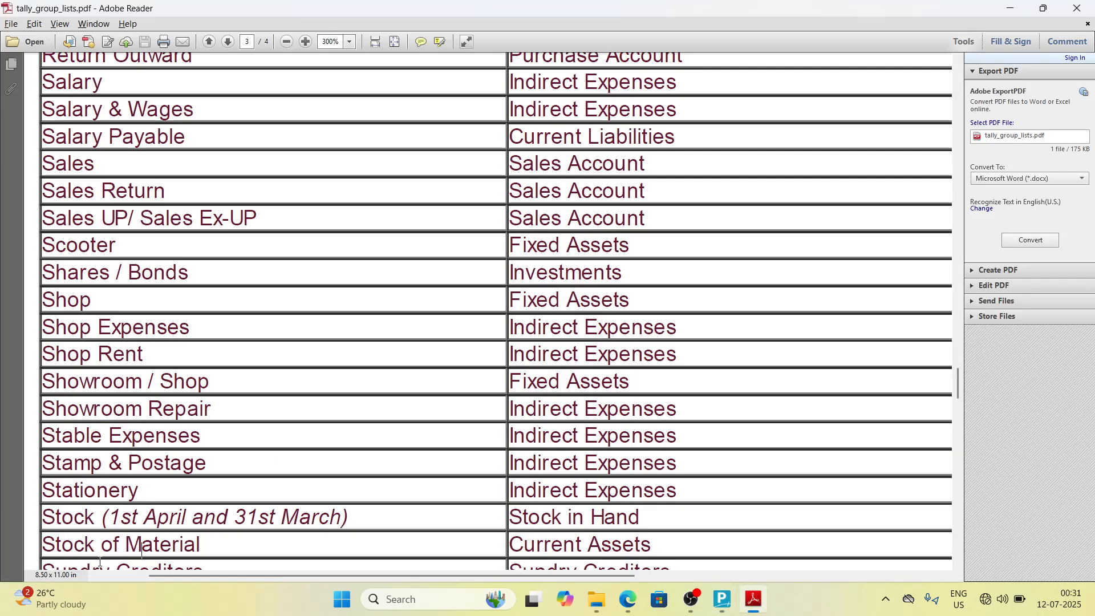
{"action": "key", "text": "alt+Tab"}
{"action": "key", "text": "Return"}
{"action": "key", "text": "Return"}
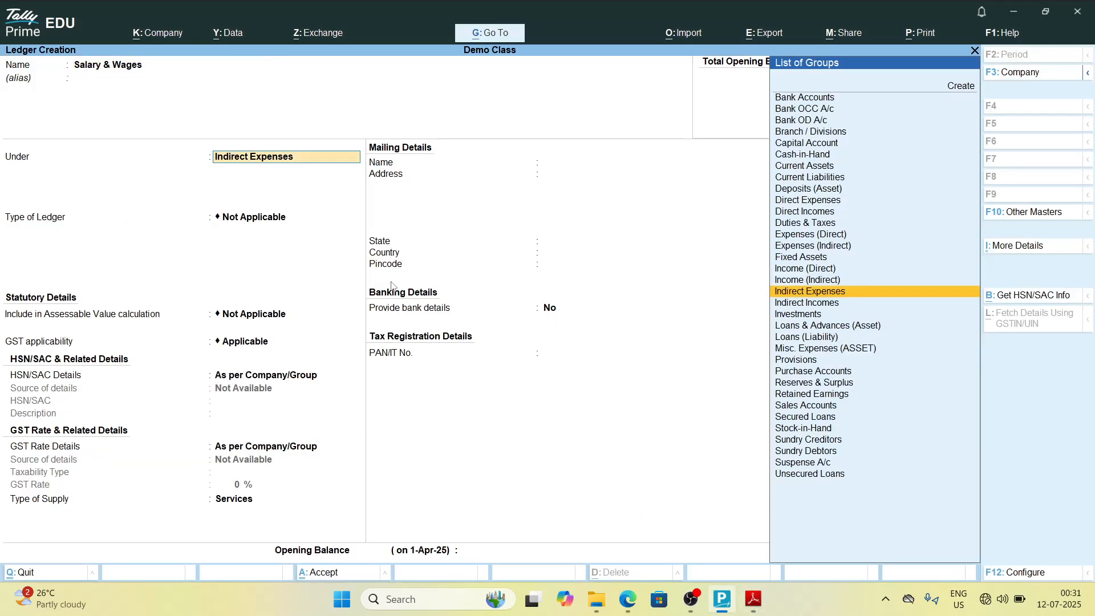
{"action": "key", "text": "Return"}
{"action": "key", "text": "ctrl+a"}
Step: Create the ledger Salary Payable under Current Liabilities and save it
{"action": "key", "text": "alt+Tab"}
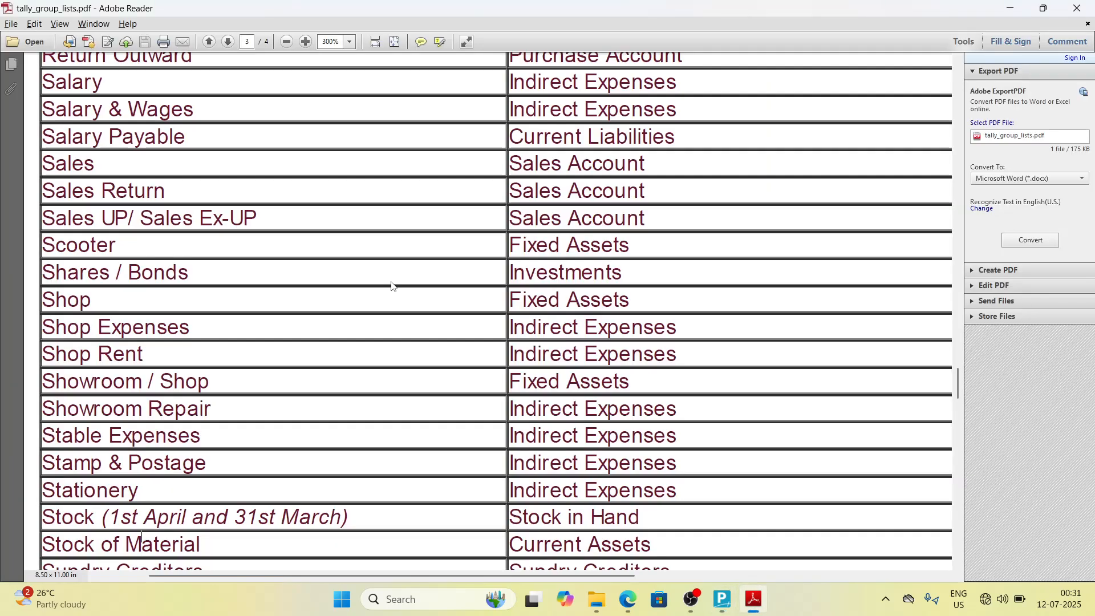
{"action": "key", "text": "alt+Tab"}
{"action": "type", "text": "Salary"}
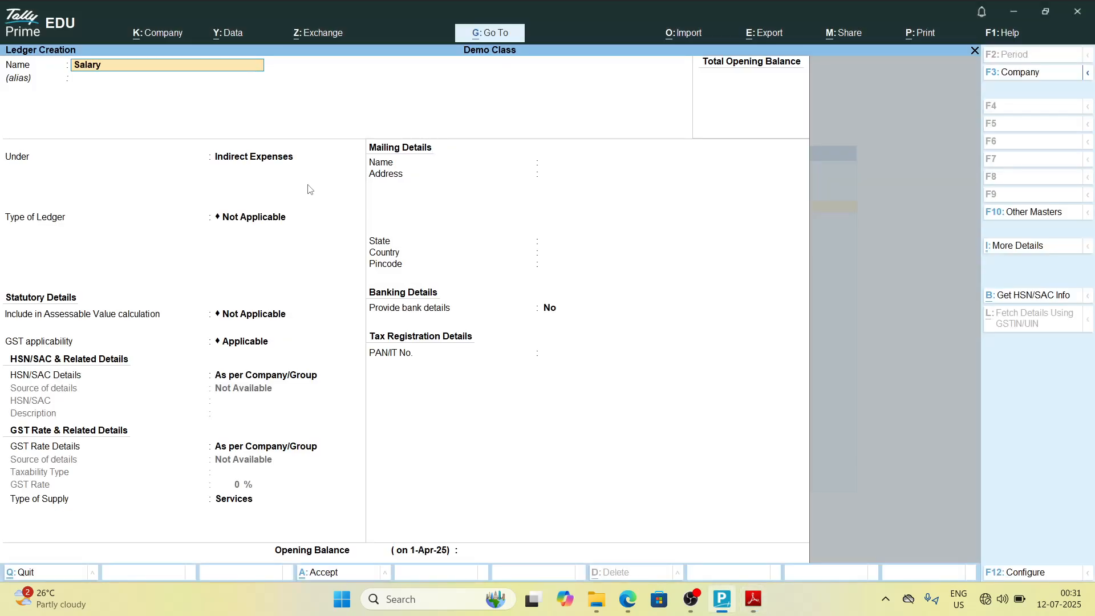
{"action": "key", "text": "alt+Tab"}
{"action": "key", "text": "alt+Tab"}
{"action": "type", "text": "Payable"}
{"action": "key", "text": "alt+Tab"}
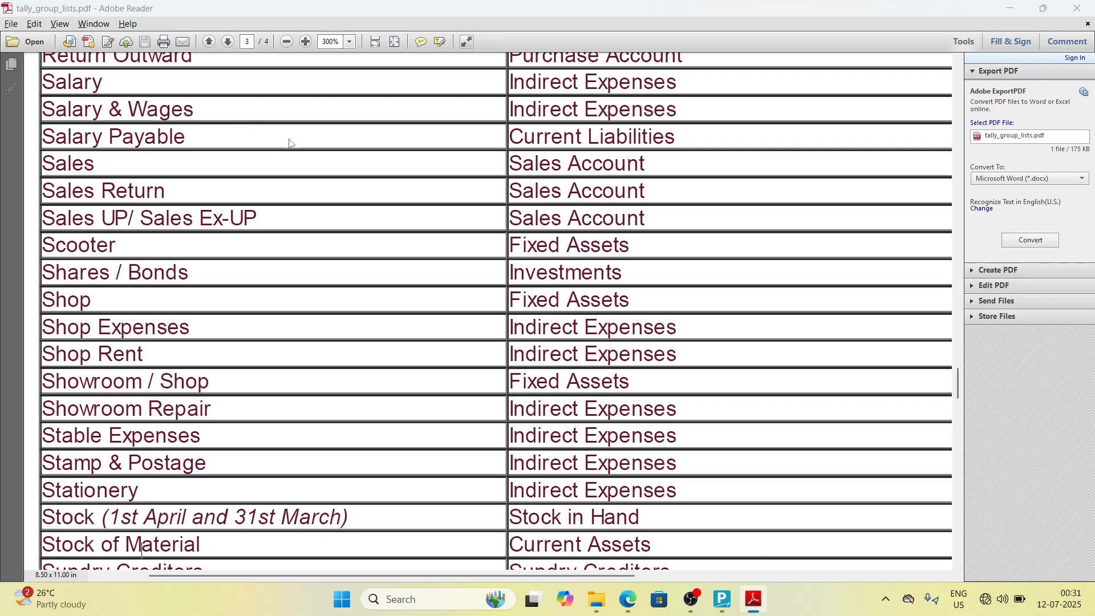
{"action": "key", "text": "alt+Tab"}
{"action": "key", "text": "Return"}
{"action": "type", "text": "U"}
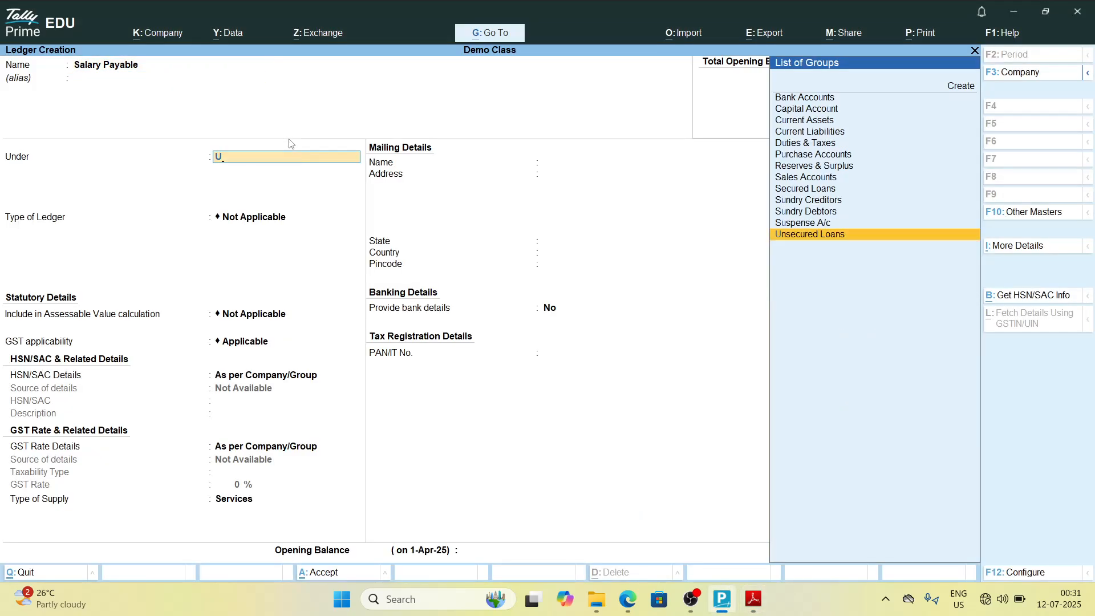
{"action": "key", "text": "BackSpace"}
{"action": "type", "text": "Cu"}
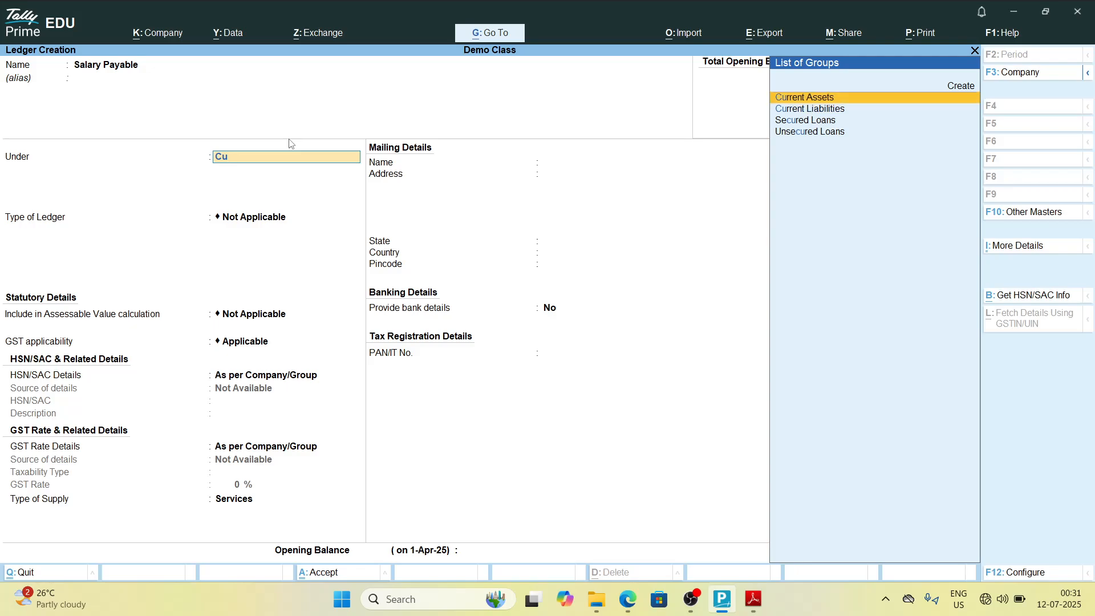
{"action": "key", "text": "Down"}
{"action": "key", "text": "Return"}
{"action": "key", "text": "Return"}
{"action": "key", "text": "ctrl+a"}
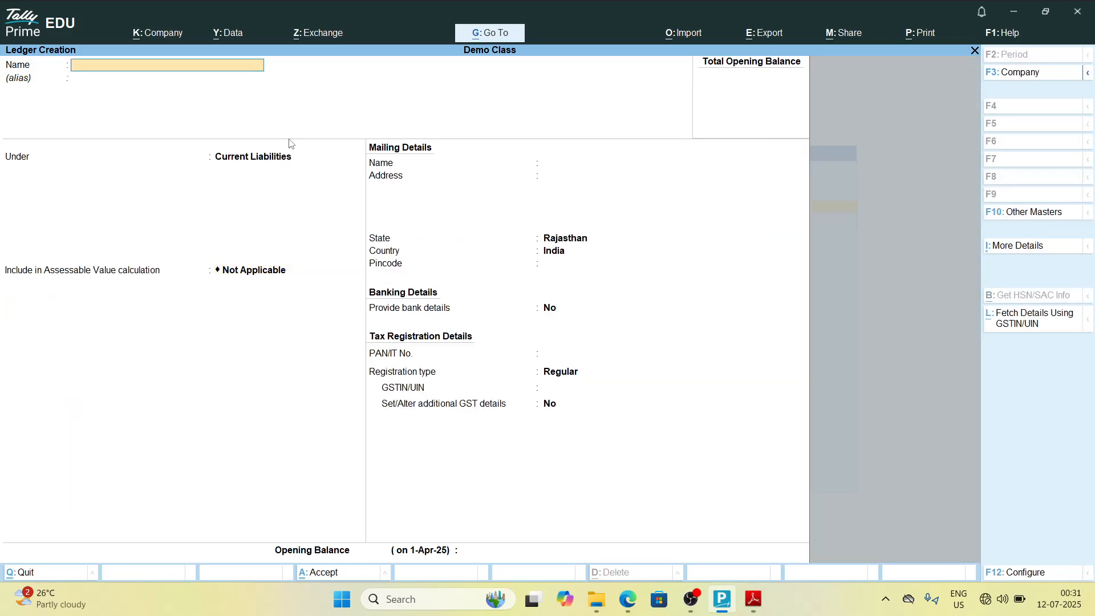
Step: Create the ledger Sales under Sales Accounts and save it
{"action": "key", "text": "alt+Tab"}
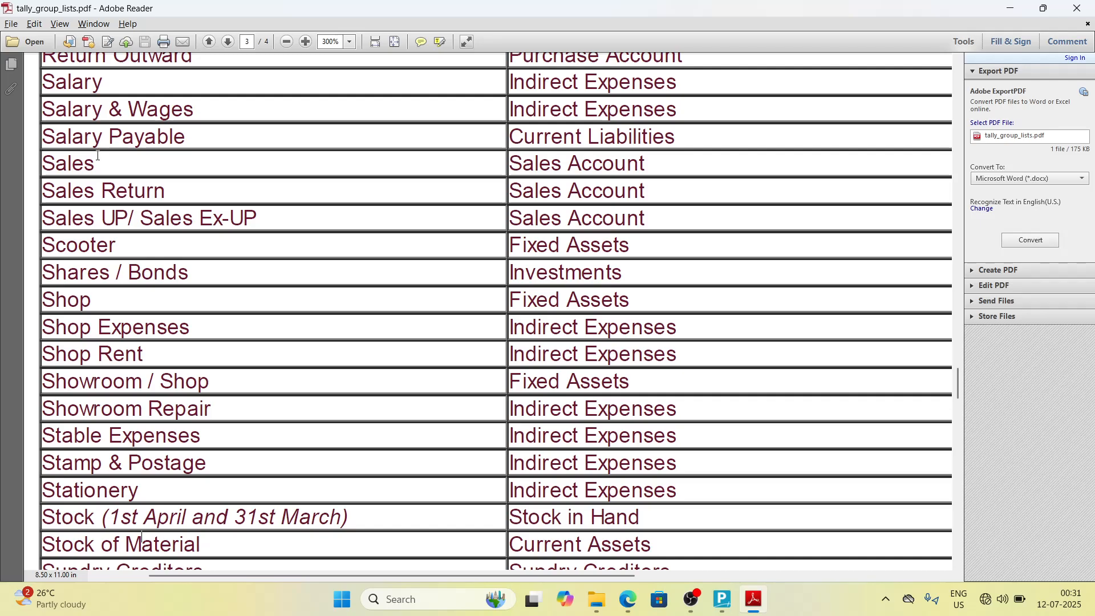
{"action": "key", "text": "alt+Tab"}
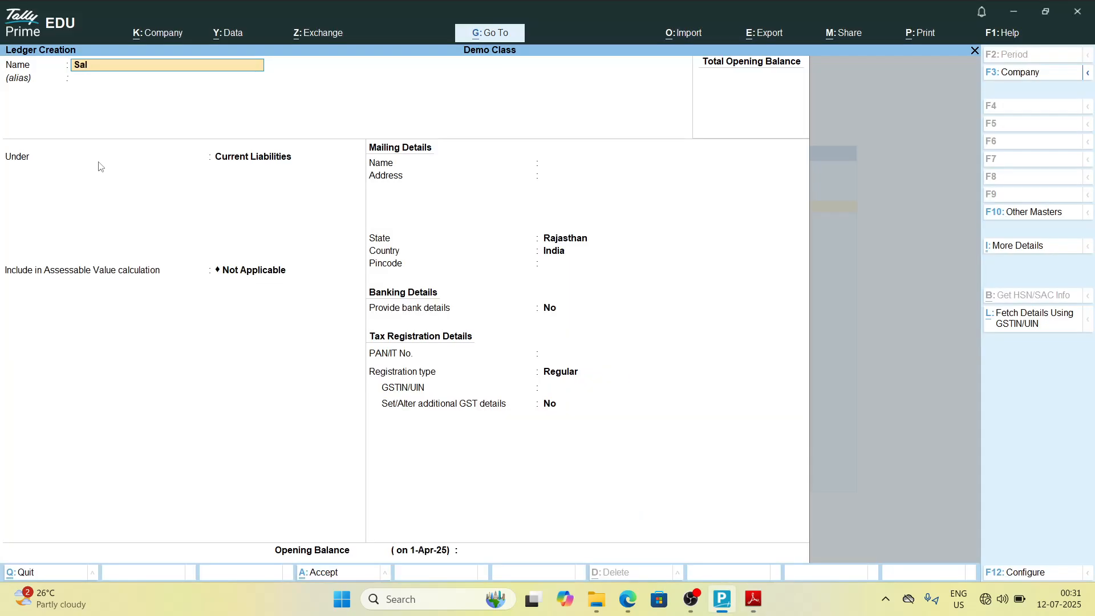
{"action": "key", "text": "Return"}
{"action": "key", "text": "Return"}
{"action": "type", "text": "Sales"}
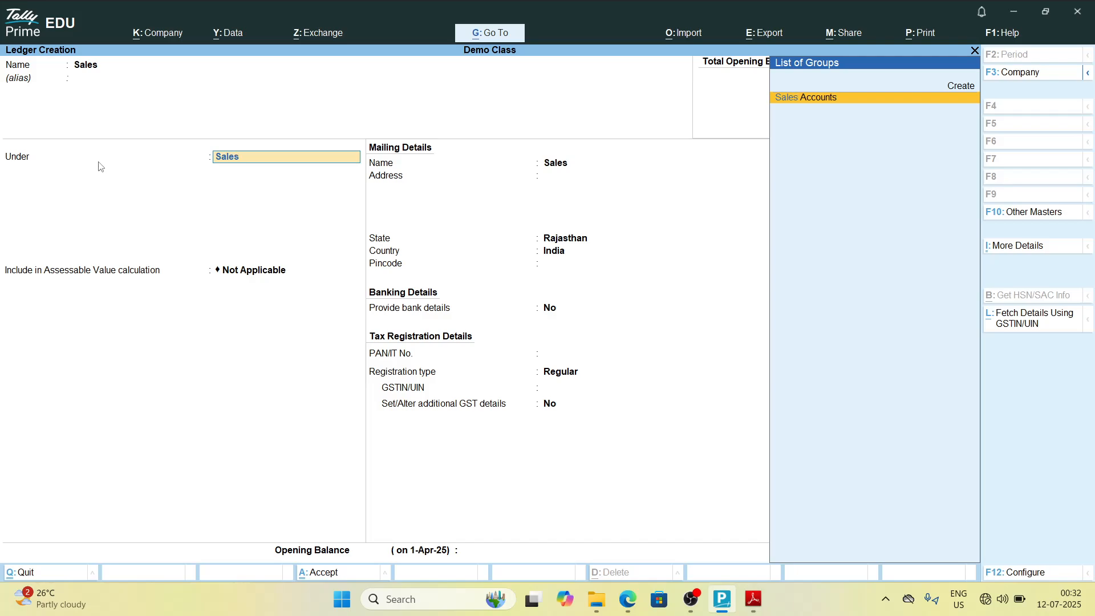
Step: Create the ledger Sales Return under Sales Accounts and save it
{"action": "key", "text": "Return"}
{"action": "key", "text": "Return"}
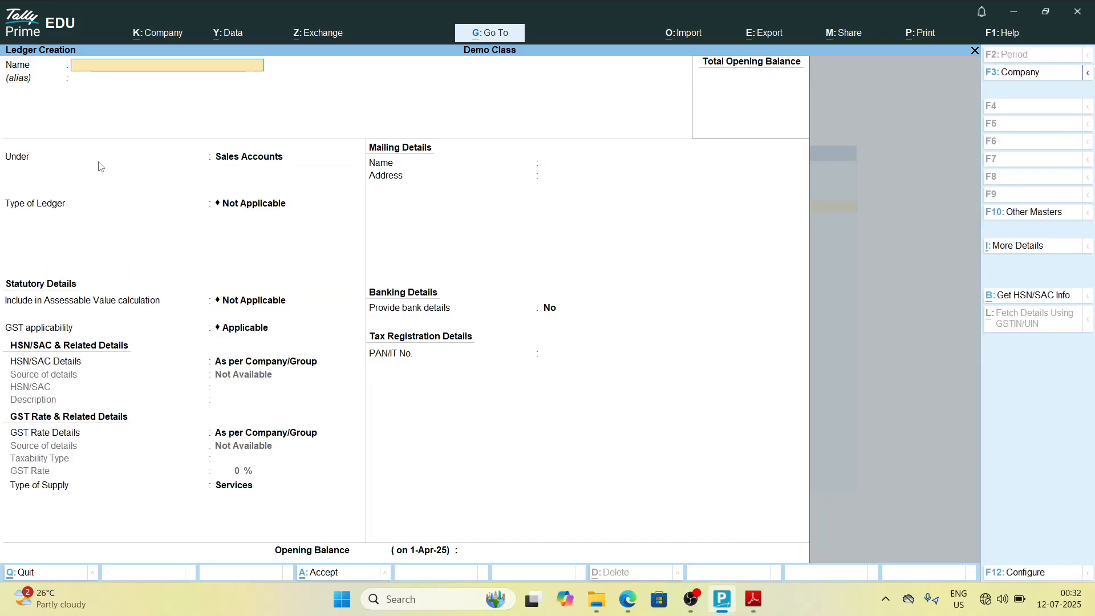
{"action": "key", "text": "alt+Tab"}
{"action": "key", "text": "alt+Tab"}
{"action": "type", "text": "Sales Return"}
{"action": "key", "text": "Return"}
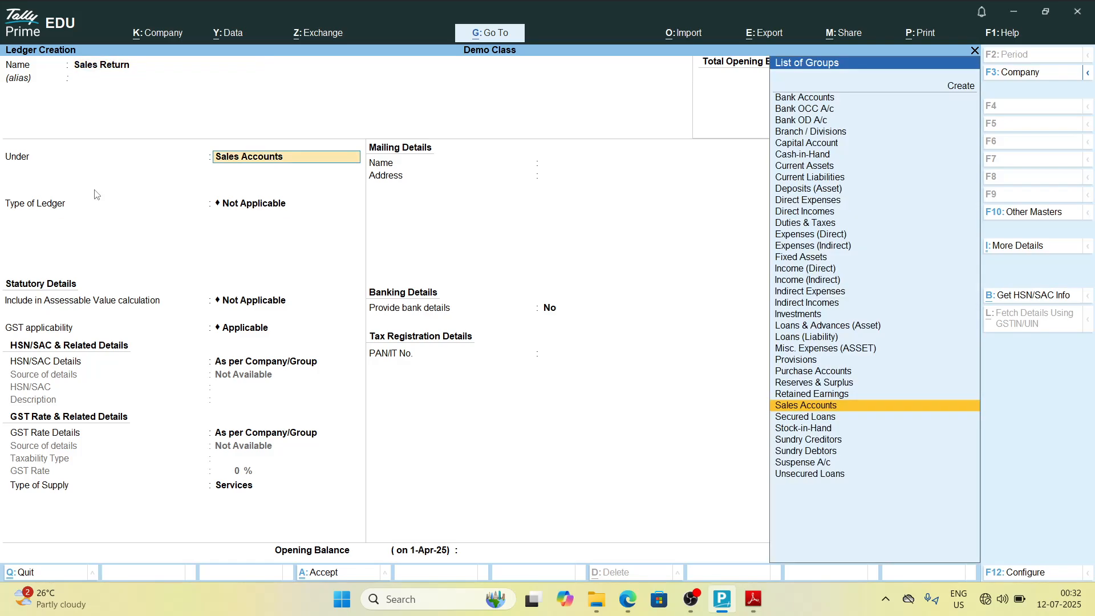
{"action": "type", "text": "sale"}
{"action": "key", "text": "Return"}
{"action": "key", "text": "ctrl+a"}
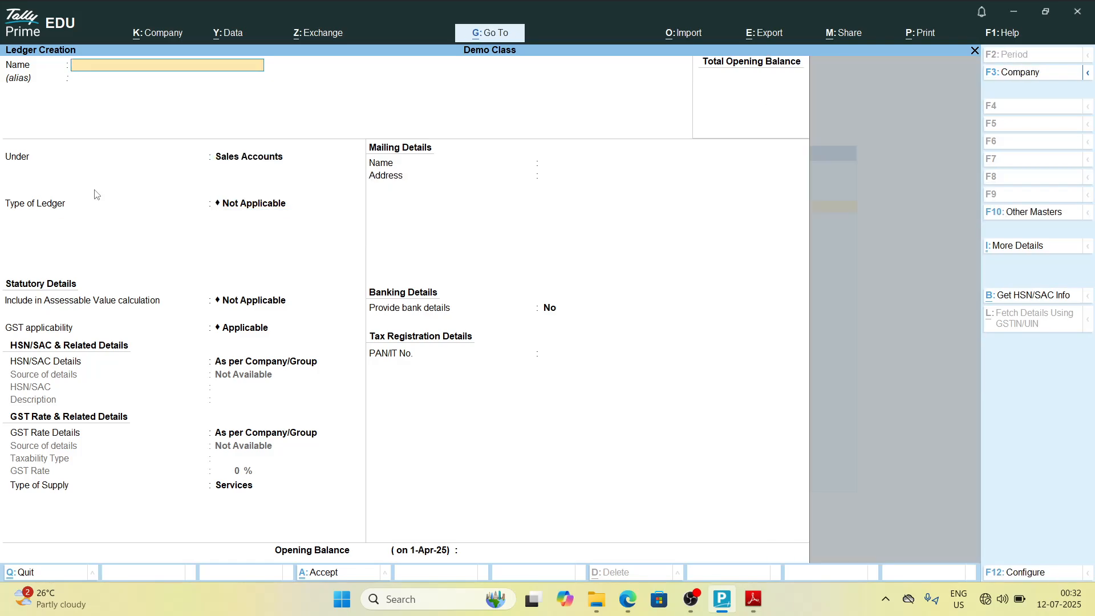
Step: Create the ledger Sales Up/ Sales Ex-Up under Sales Accounts and save it
{"action": "key", "text": "alt+Tab"}
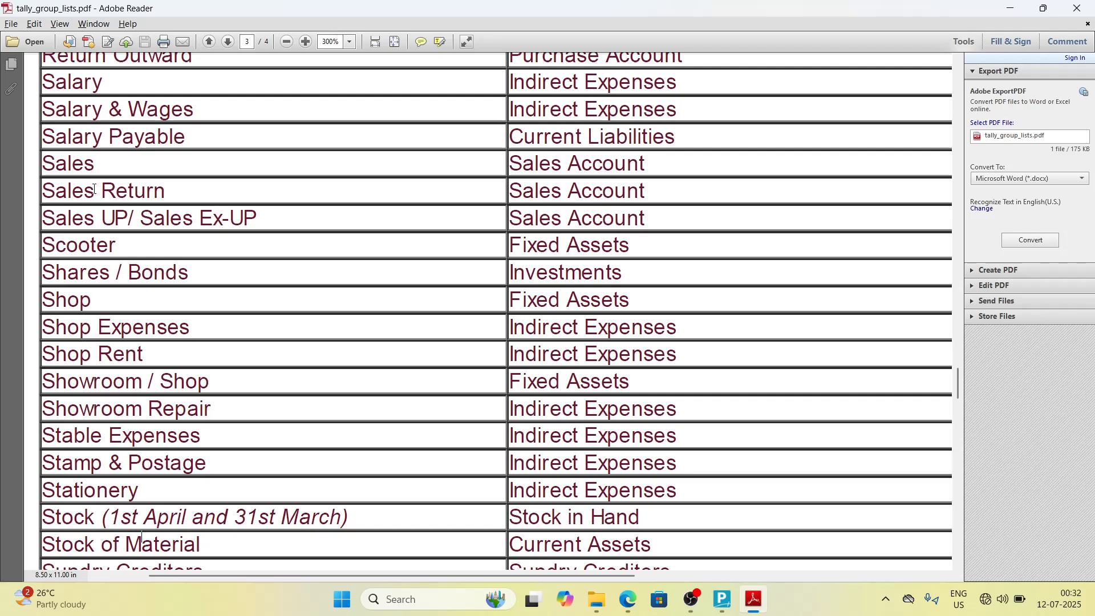
{"action": "key", "text": "alt+Tab"}
{"action": "type", "text": "Sales U"}
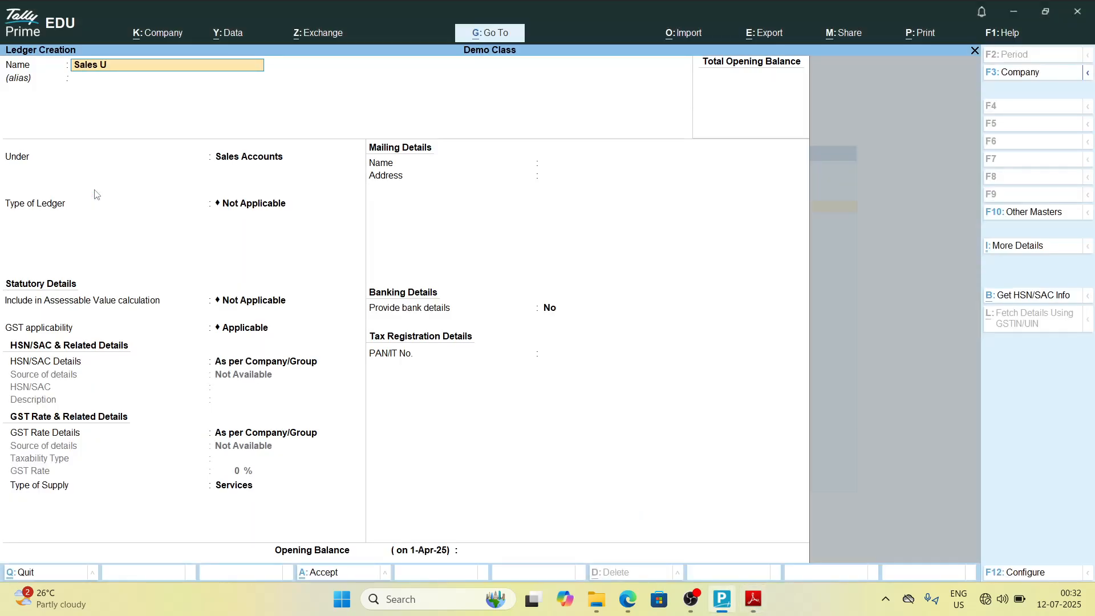
{"action": "type", "text": "p"}
{"action": "key", "text": "alt+Tab"}
{"action": "key", "text": "alt+Tab"}
{"action": "type", "text": "/ Sales"}
{"action": "key", "text": "alt+Tab"}
{"action": "key", "text": "alt+Tab"}
{"action": "type", "text": "e"}
{"action": "key", "text": "BackSpace"}
{"action": "type", "text": "Ex-Up"}
{"action": "key", "text": "alt+Tab"}
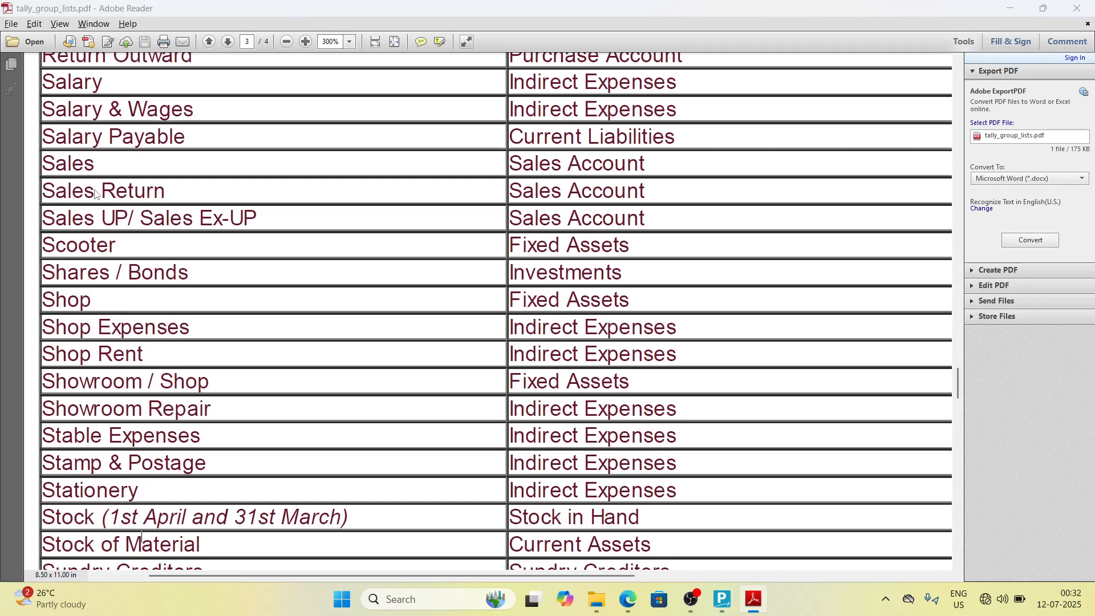
{"action": "key", "text": "alt+Tab"}
{"action": "key", "text": "Return"}
{"action": "key", "text": "Return"}
{"action": "key", "text": "ctrl+a"}
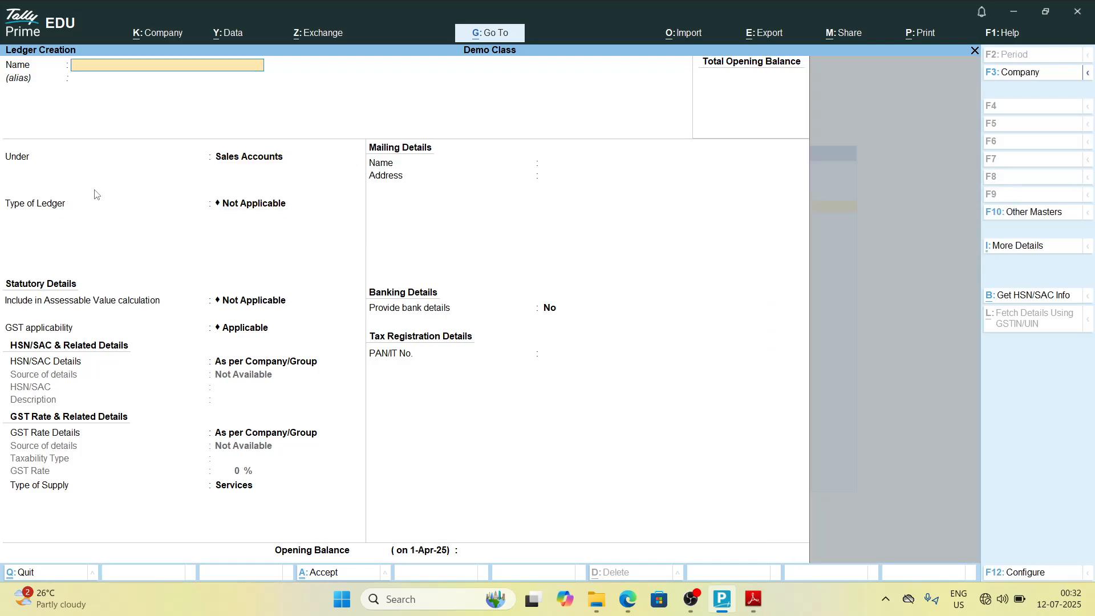
Step: Create the ledger Scooter under Fixed Assets and save it
{"action": "key", "text": "alt+Tab"}
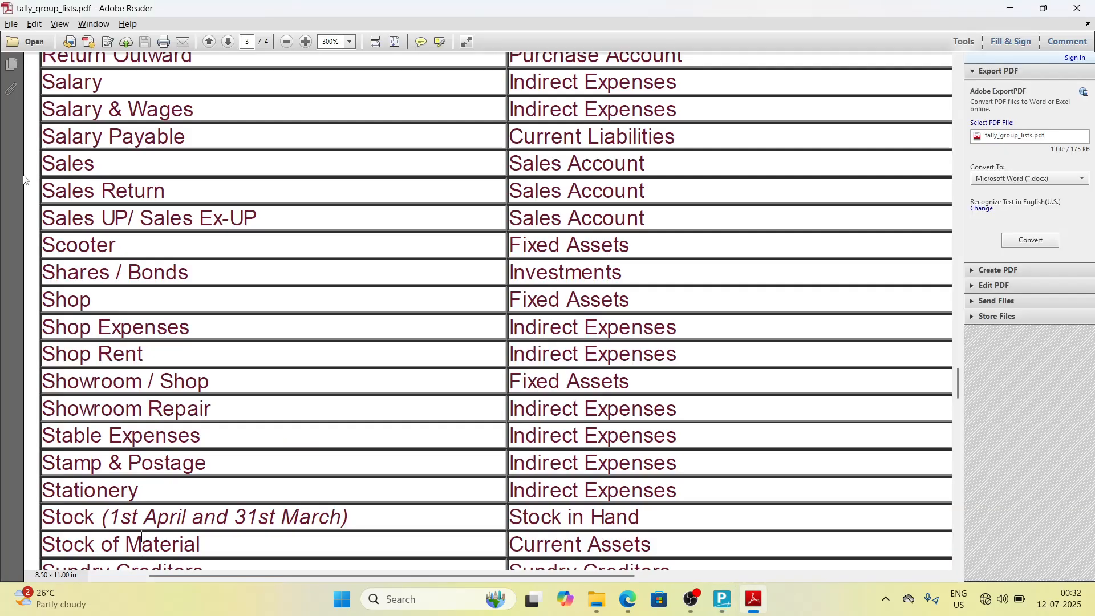
{"action": "key", "text": "alt+Tab"}
{"action": "type", "text": "Sc"}
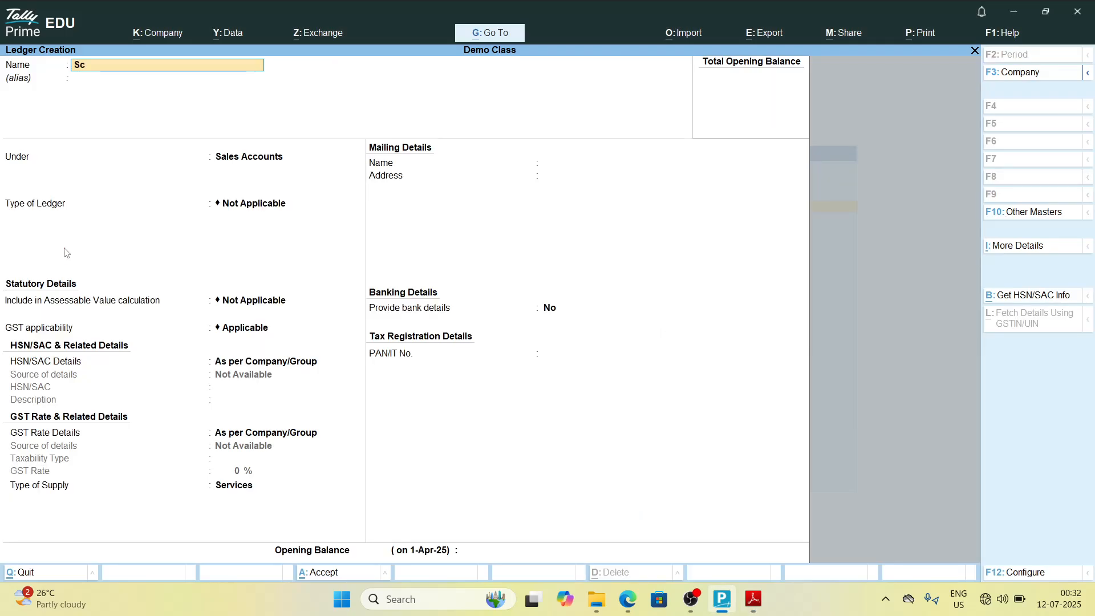
{"action": "key", "text": "alt+Tab"}
{"action": "key", "text": "alt+Tab"}
{"action": "type", "text": "oot"}
{"action": "key", "text": "alt+Tab"}
{"action": "key", "text": "alt+Tab"}
{"action": "key", "text": "Return"}
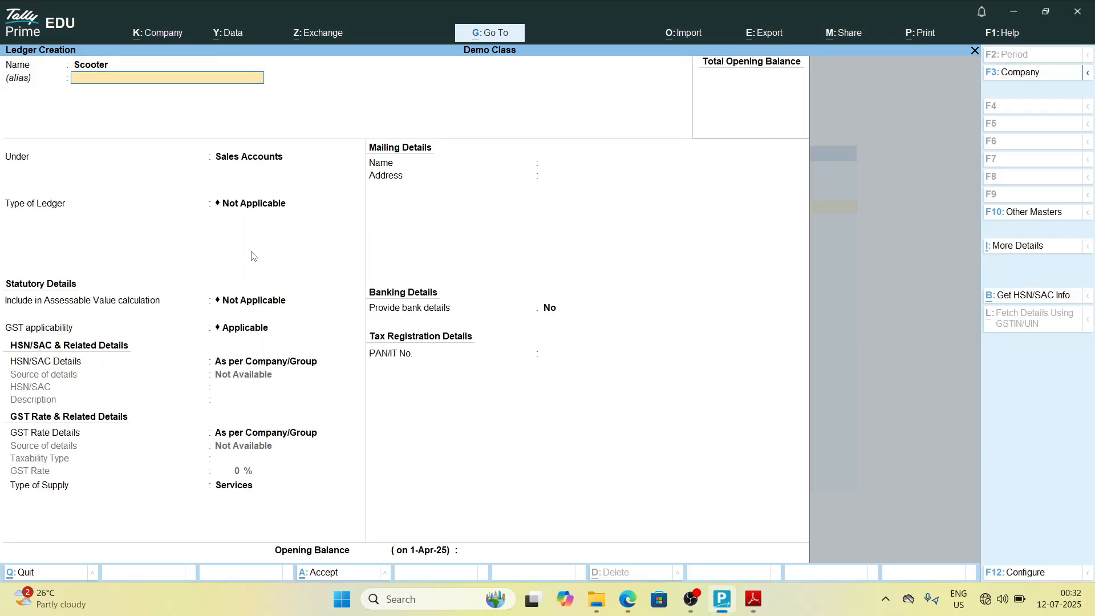
{"action": "key", "text": "Return"}
{"action": "type", "text": "F"}
{"action": "key", "text": "Return"}
{"action": "key", "text": "Return"}
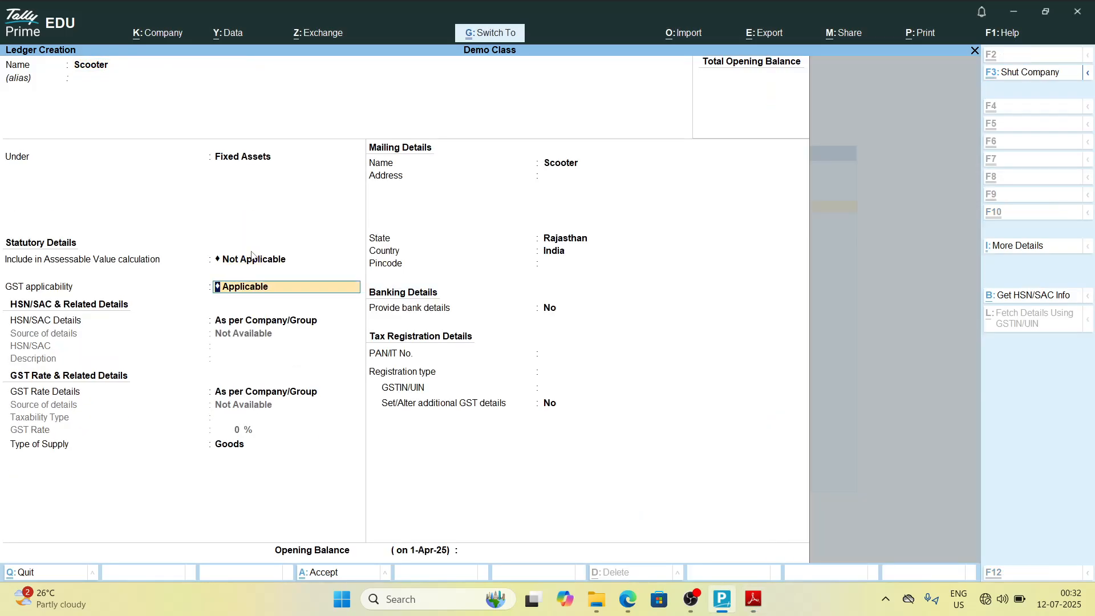
{"action": "key", "text": "ctrl+a"}
Step: Create the ledger Shares Bonds under Investments and save it
{"action": "key", "text": "alt+Tab"}
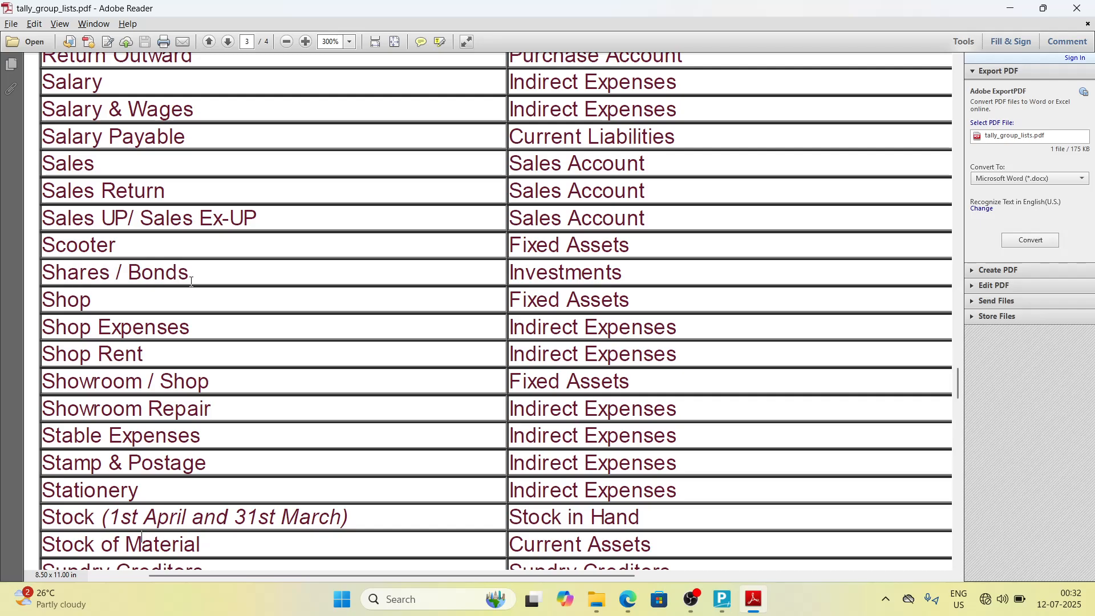
{"action": "key", "text": "alt+Tab"}
{"action": "type", "text": "Sh"}
{"action": "key", "text": "alt+Tab"}
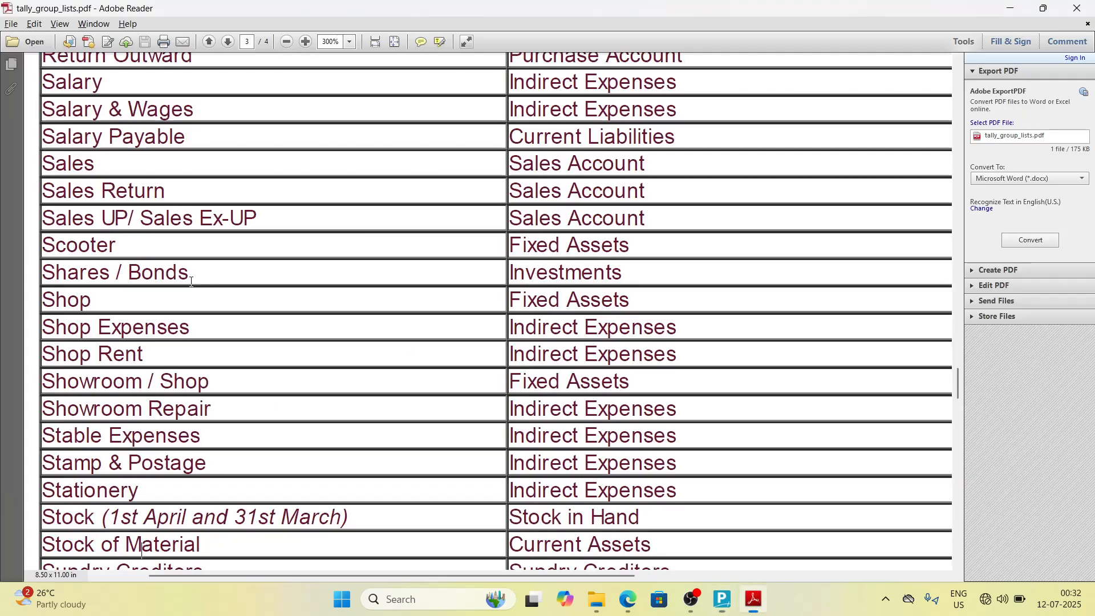
{"action": "key", "text": "alt+Tab"}
{"action": "type", "text": "ares"}
{"action": "key", "text": "alt+Tab"}
{"action": "key", "text": "alt+Tab"}
{"action": "type", "text": "Bonds"}
{"action": "key", "text": "alt+Tab"}
{"action": "key", "text": "alt+Tab"}
{"action": "key", "text": "Return"}
{"action": "type", "text": "Inve"}
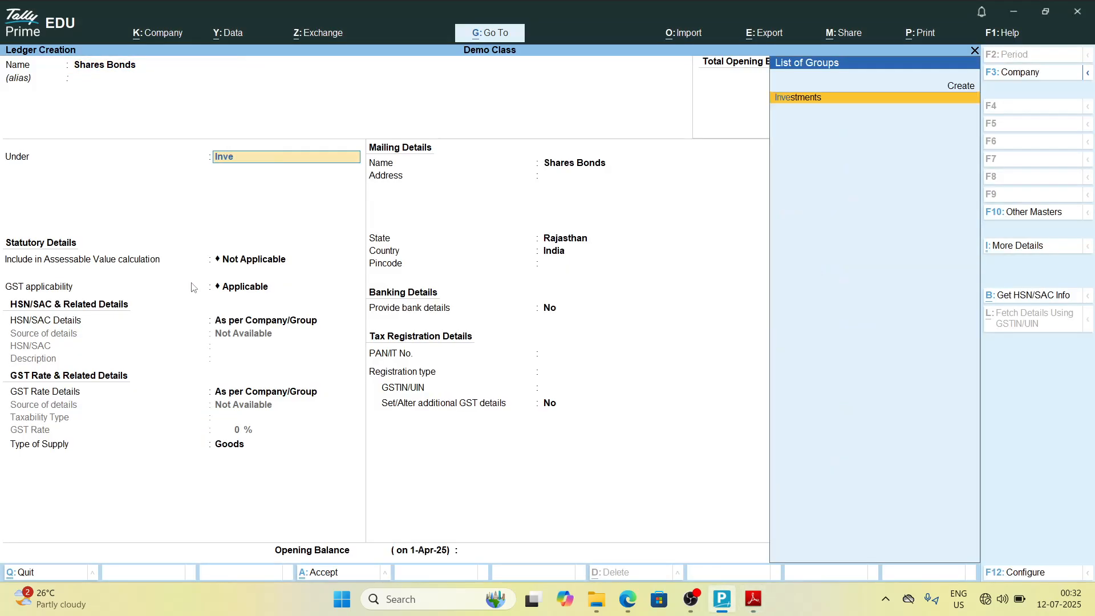
{"action": "key", "text": "Return"}
{"action": "key", "text": "Return"}
{"action": "key", "text": "ctrl+a"}
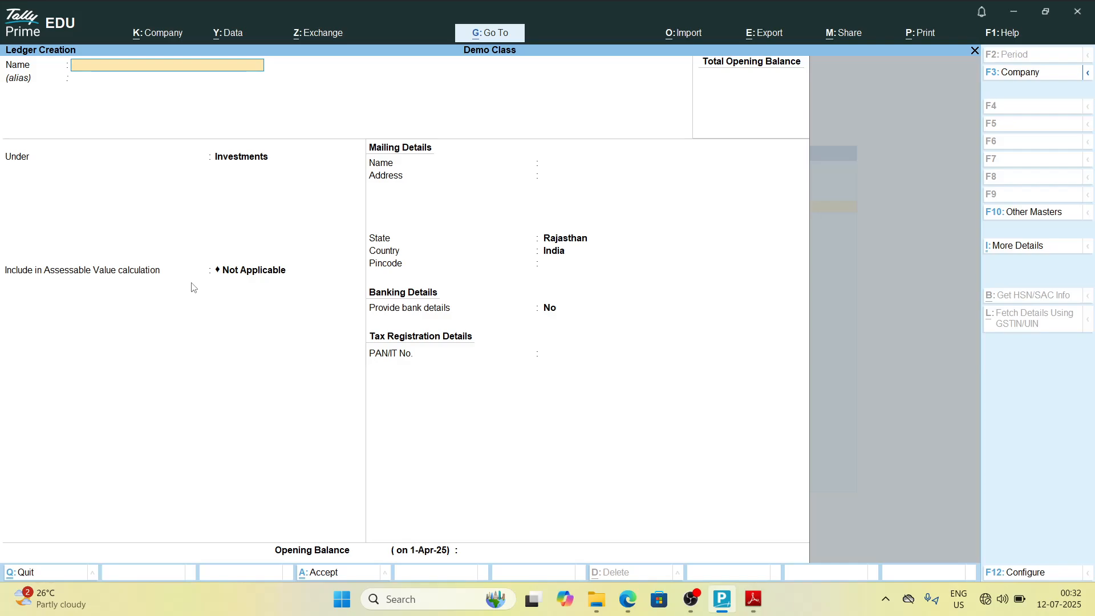
Step: Create the ledger Shop under Fixed Assets and save it
{"action": "key", "text": "alt+Tab"}
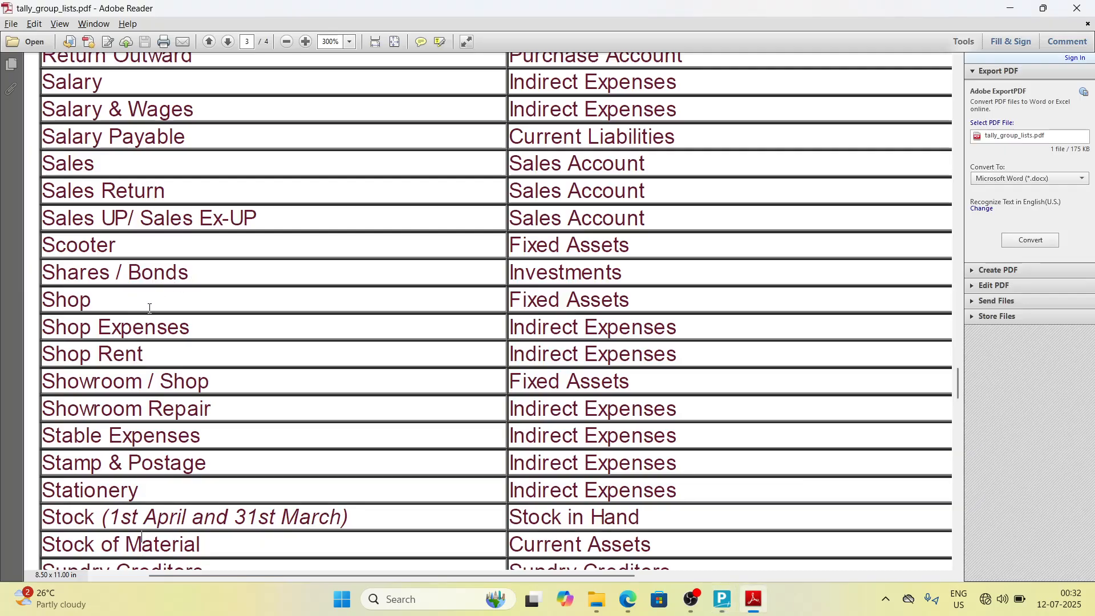
{"action": "key", "text": "alt+Tab"}
{"action": "type", "text": "Sh"}
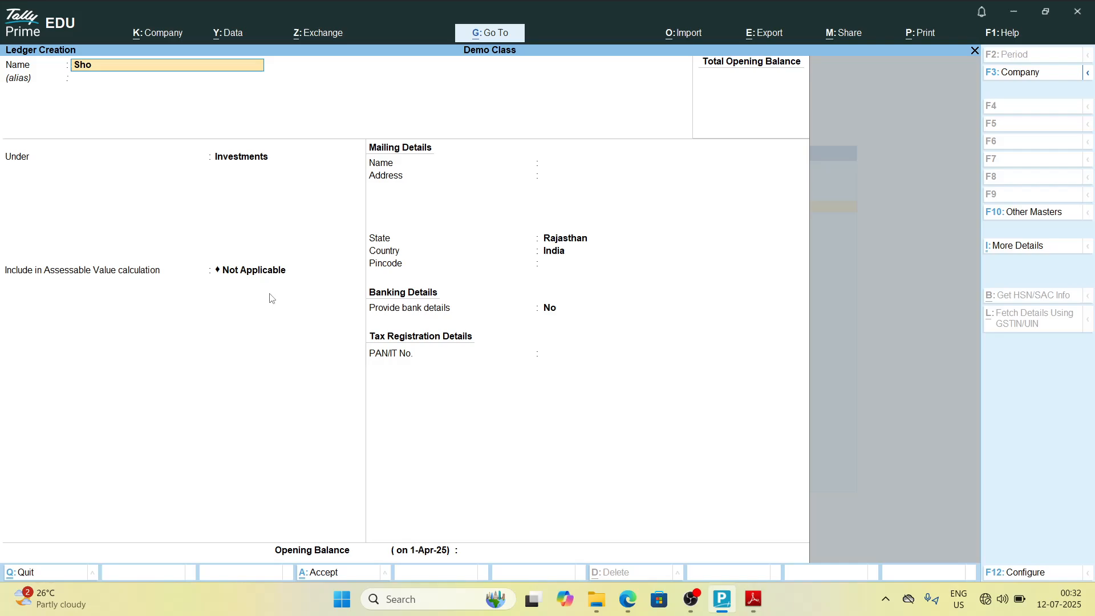
{"action": "key", "text": "Return"}
{"action": "type", "text": "F"}
{"action": "key", "text": "Return"}
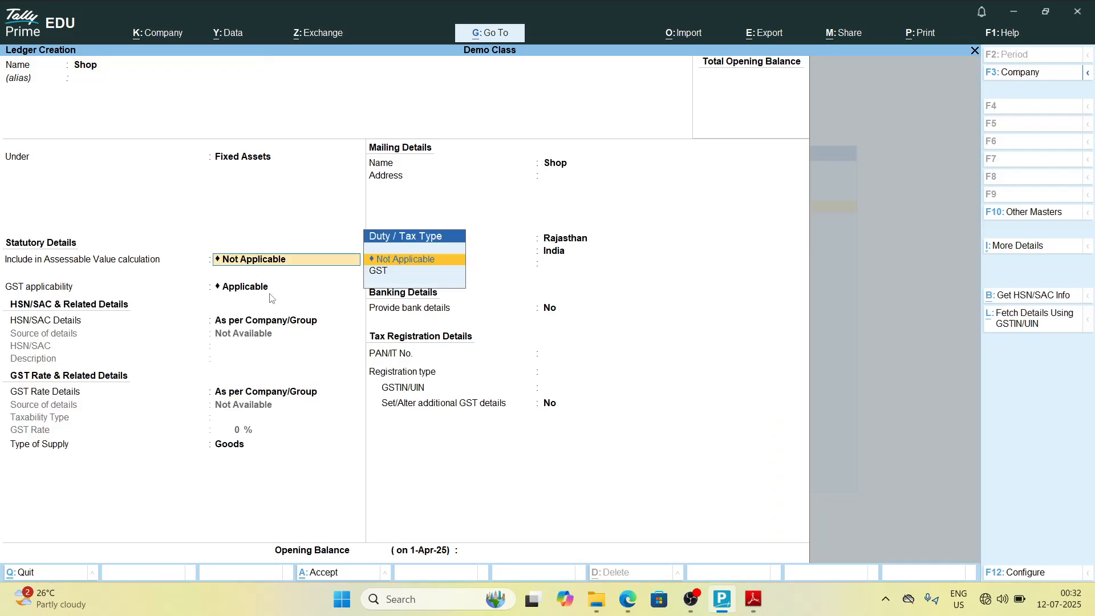
{"action": "key", "text": "Return"}
{"action": "key", "text": "ctrl+a"}
Step: Create the ledger Shop Expenses under Indirect Expenses and save it
{"action": "key", "text": "alt+Tab"}
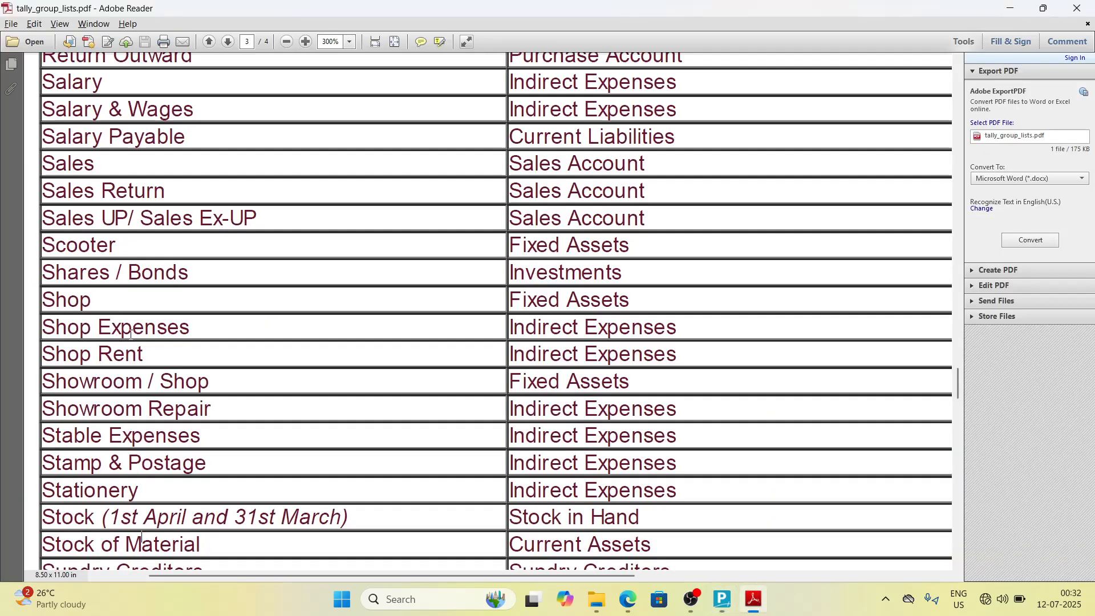
{"action": "key", "text": "alt+Tab"}
{"action": "type", "text": "Sho"}
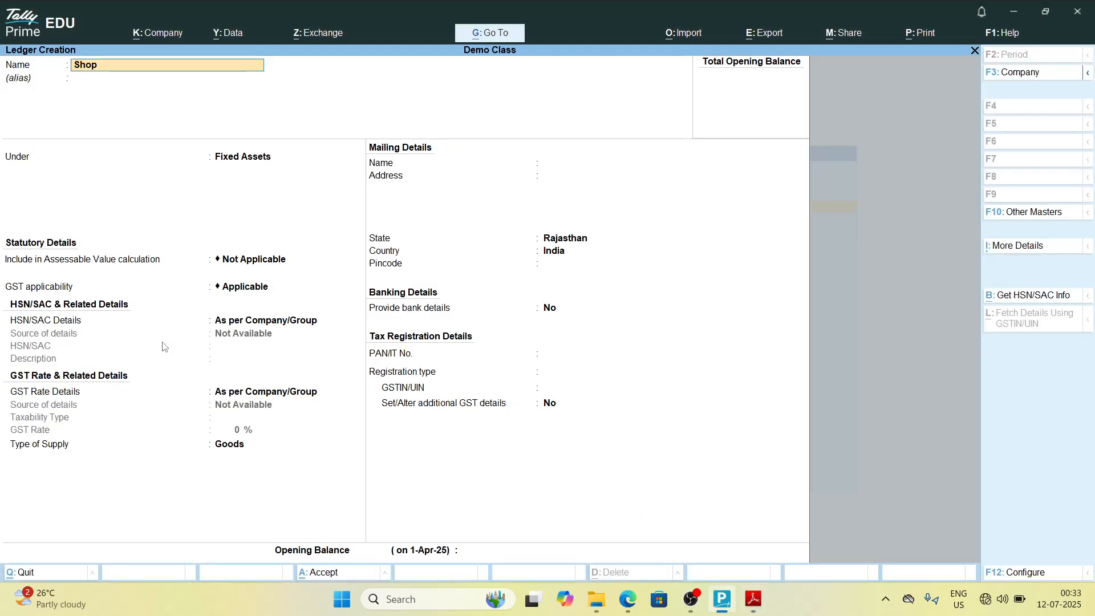
{"action": "type", "text": "p expenses"}
{"action": "key", "text": "alt+Tab"}
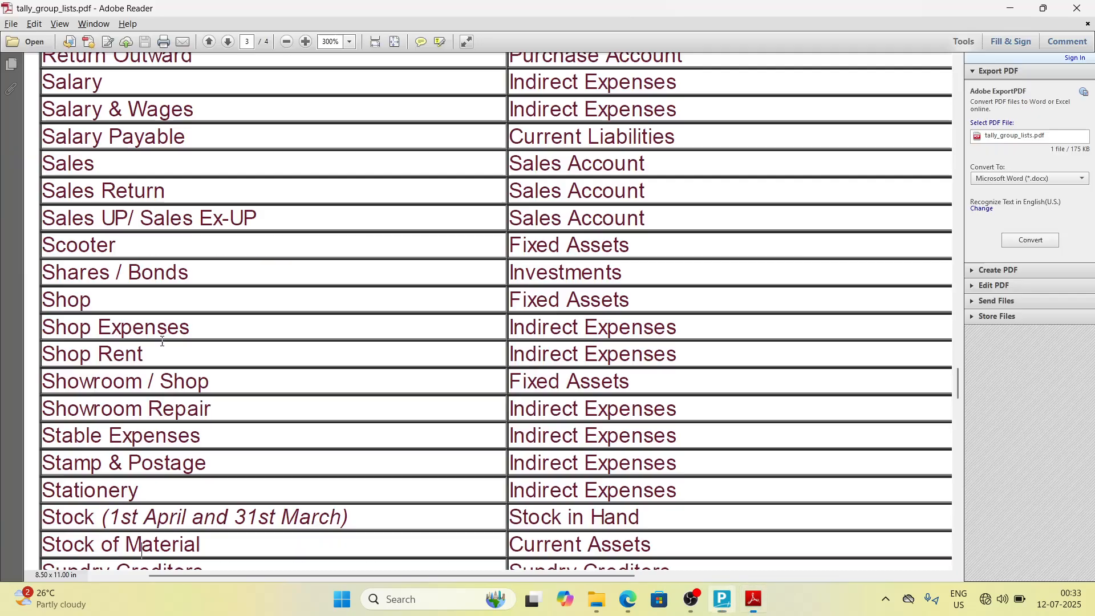
{"action": "key", "text": "alt+Tab"}
{"action": "key", "text": "Return"}
{"action": "key", "text": "Return"}
{"action": "type", "text": "Ind"}
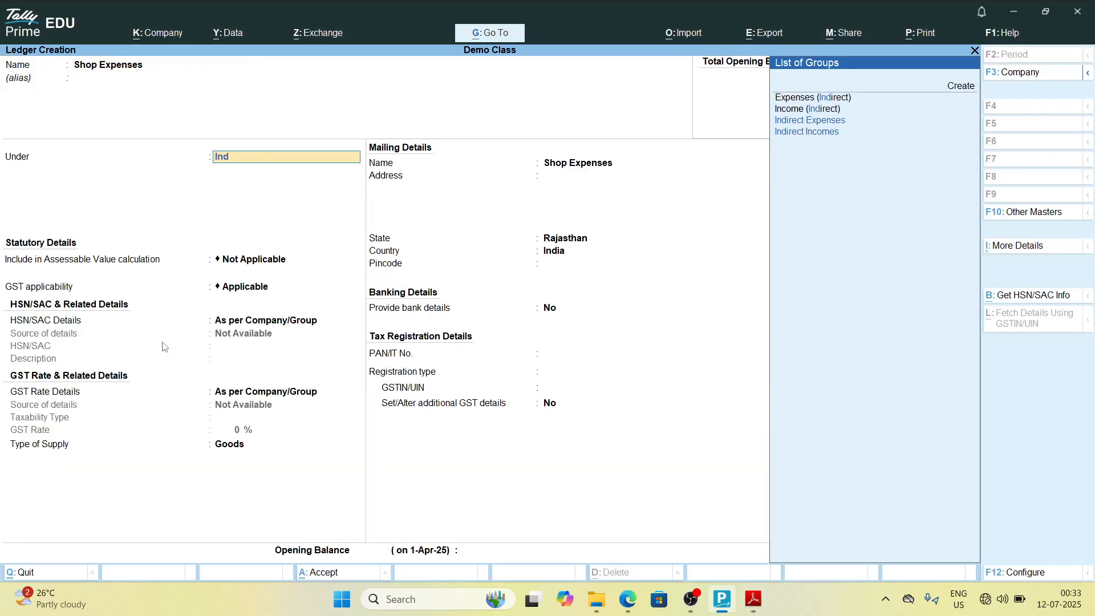
{"action": "key", "text": "Return"}
{"action": "key", "text": "Return"}
{"action": "key", "text": "ctrl+a"}
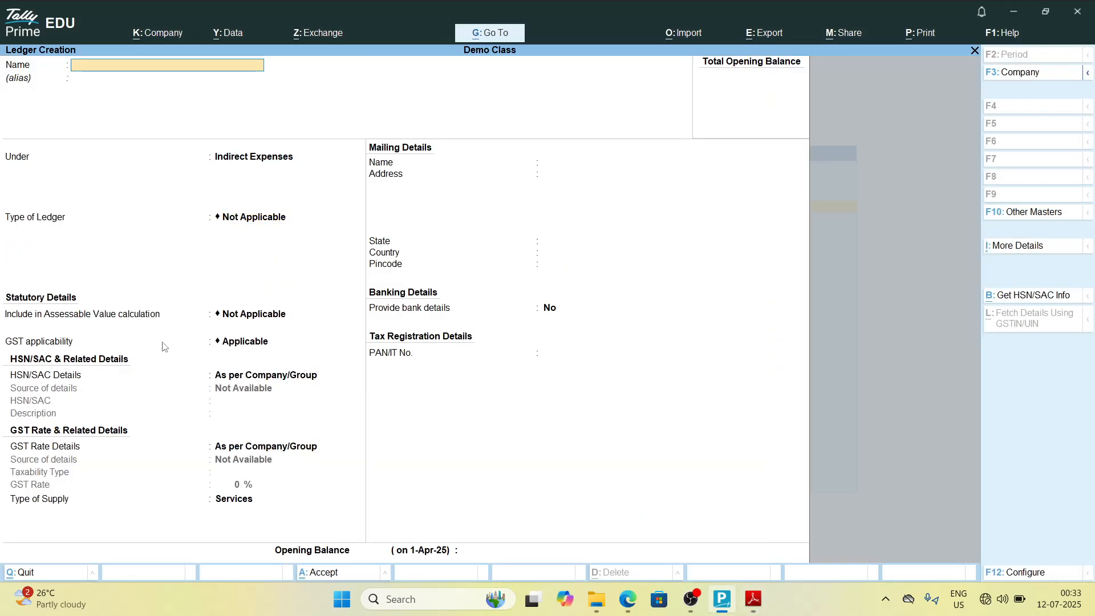
Step: Create the ledger Shop Rent under Indirect Expenses and save it
{"action": "key", "text": "alt+Tab"}
{"action": "key", "text": "alt+Tab"}
{"action": "type", "text": "Shop Rent"}
{"action": "key", "text": "alt+Tab"}
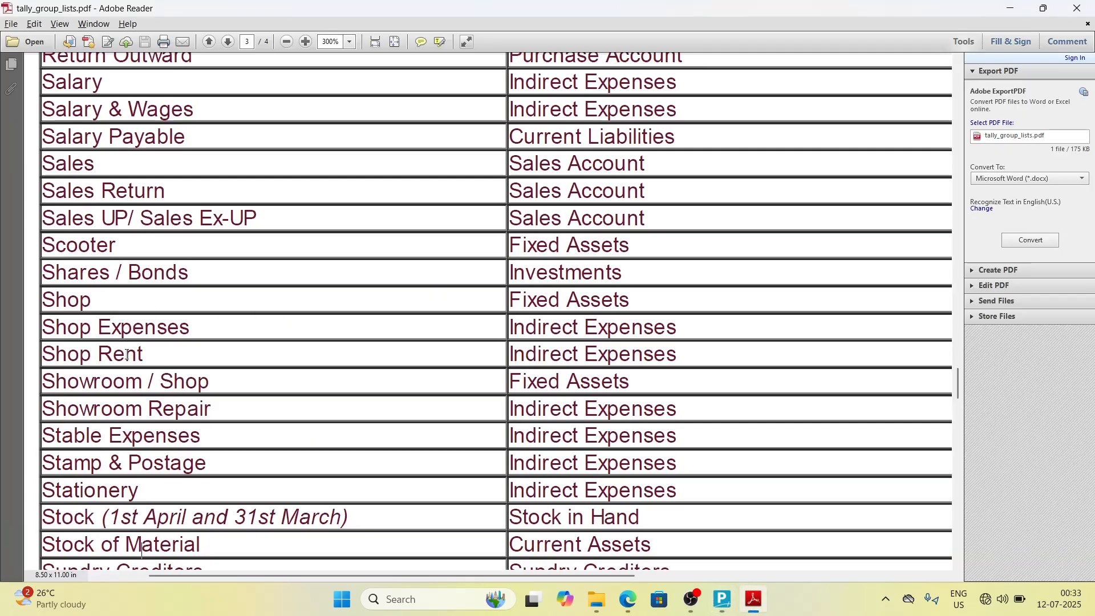
{"action": "key", "text": "alt+Tab"}
{"action": "key", "text": "Return"}
{"action": "key", "text": "Return"}
{"action": "key", "text": "Return"}
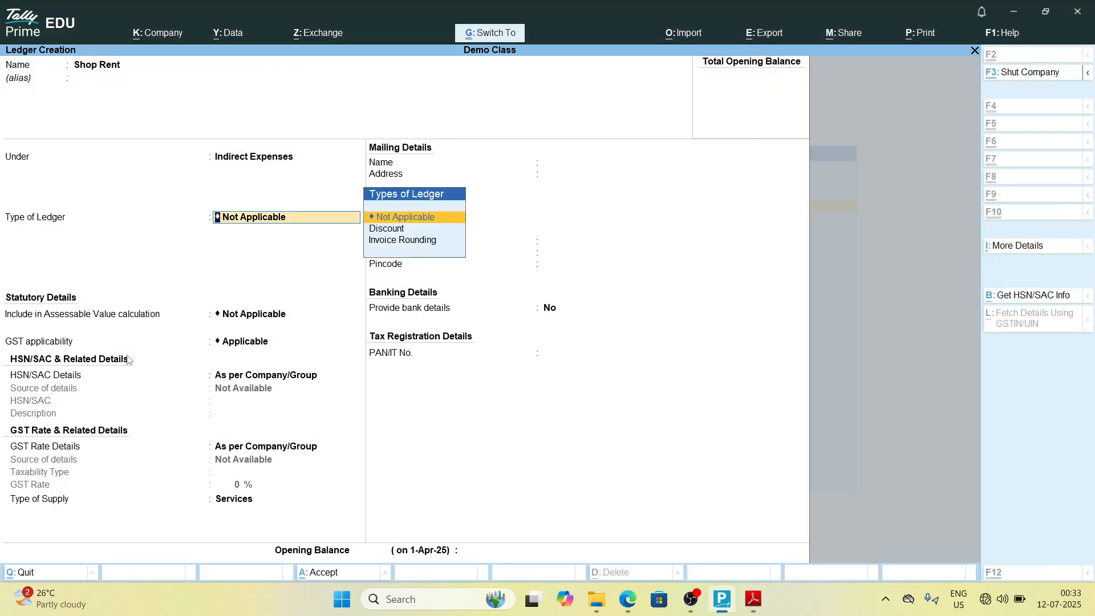
{"action": "key", "text": "alt+Tab"}
Step: Create the ledger Showroom Shop under Fixed Assets and save it
{"action": "key", "text": "alt+Tab"}
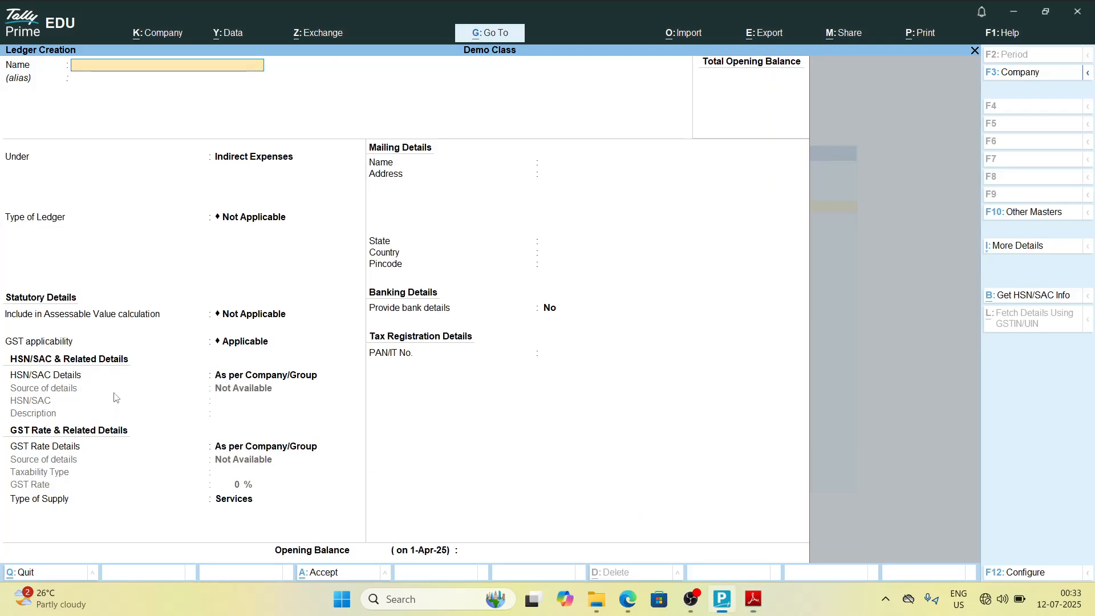
{"action": "type", "text": "Sho"}
{"action": "key", "text": "alt+Tab"}
{"action": "key", "text": "alt+Tab"}
{"action": "type", "text": "wroom"}
{"action": "key", "text": "alt+Tab"}
{"action": "key", "text": "alt+Tab"}
{"action": "type", "text": "Shop"}
Step: Create the ledger Showroom Repair under Indirect Expenses and save it
{"action": "key", "text": "alt+Tab"}
{"action": "key", "text": "alt+Tab"}
{"action": "key", "text": "Return"}
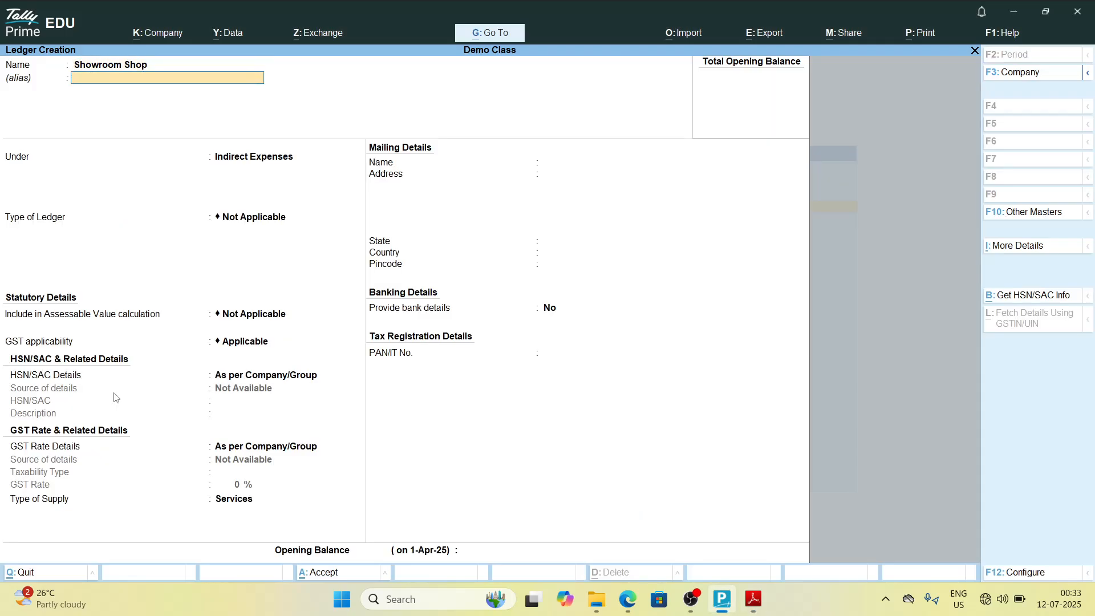
{"action": "key", "text": "Return"}
{"action": "type", "text": "fi"}
{"action": "key", "text": "Return"}
{"action": "key", "text": "alt+Tab"}
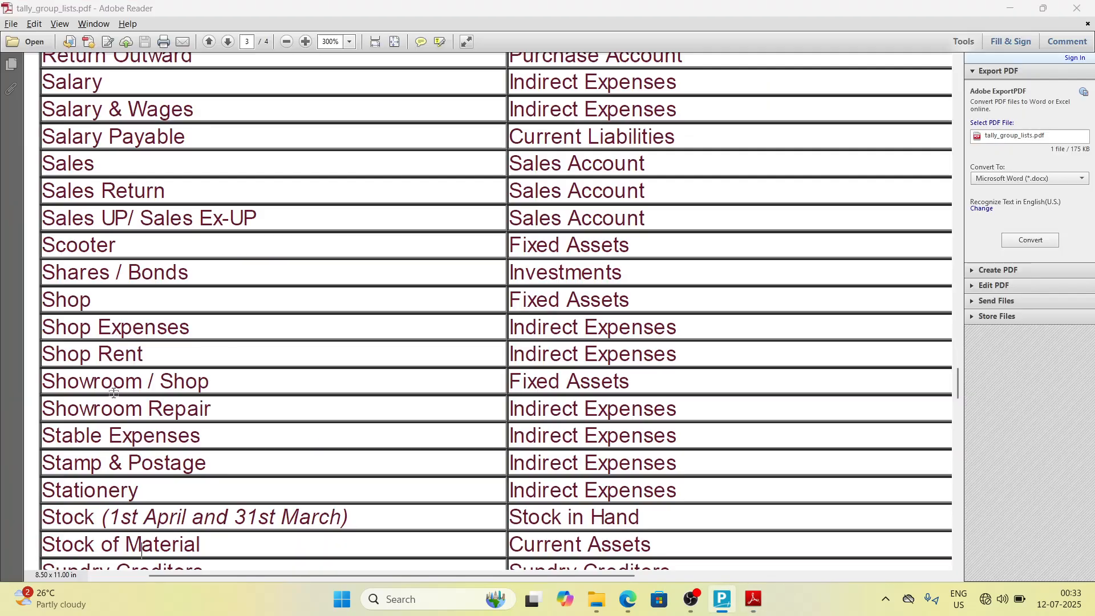
{"action": "key", "text": "alt+Tab"}
{"action": "type", "text": "Sho"}
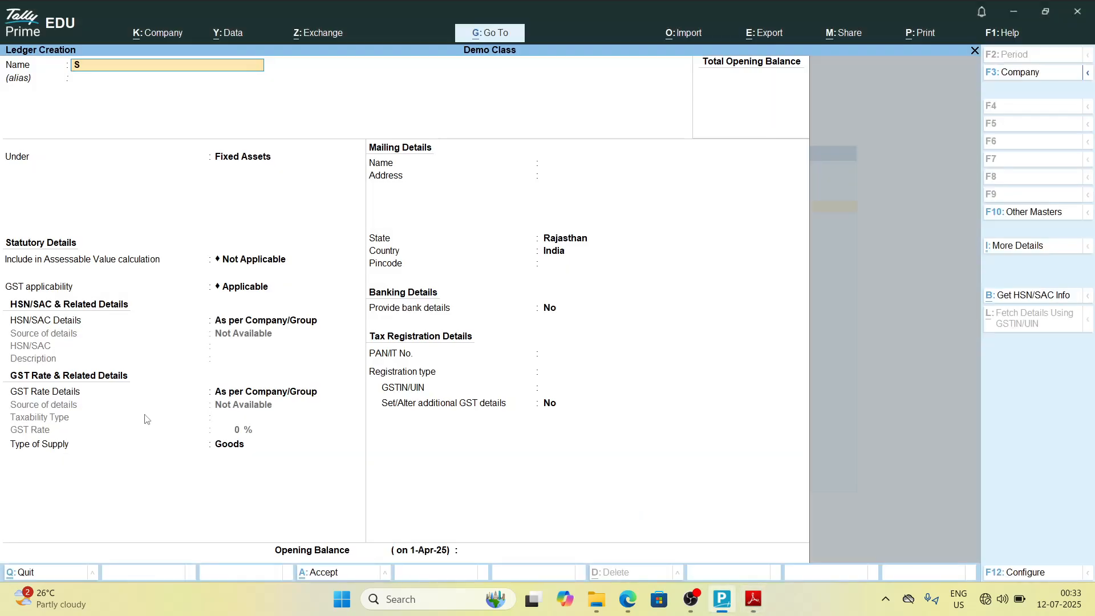
{"action": "key", "text": "alt+Tab"}
{"action": "key", "text": "alt+Tab"}
{"action": "key", "text": "alt+Tab"}
{"action": "key", "text": "alt+Tab"}
{"action": "type", "text": "wroom"}
{"action": "key", "text": "alt+Tab"}
{"action": "key", "text": "alt+Tab"}
{"action": "key", "text": "alt+Tab"}
{"action": "key", "text": "alt+Tab"}
{"action": "type", "text": "Repair"}
{"action": "key", "text": "alt+Tab"}
{"action": "key", "text": "alt+Tab"}
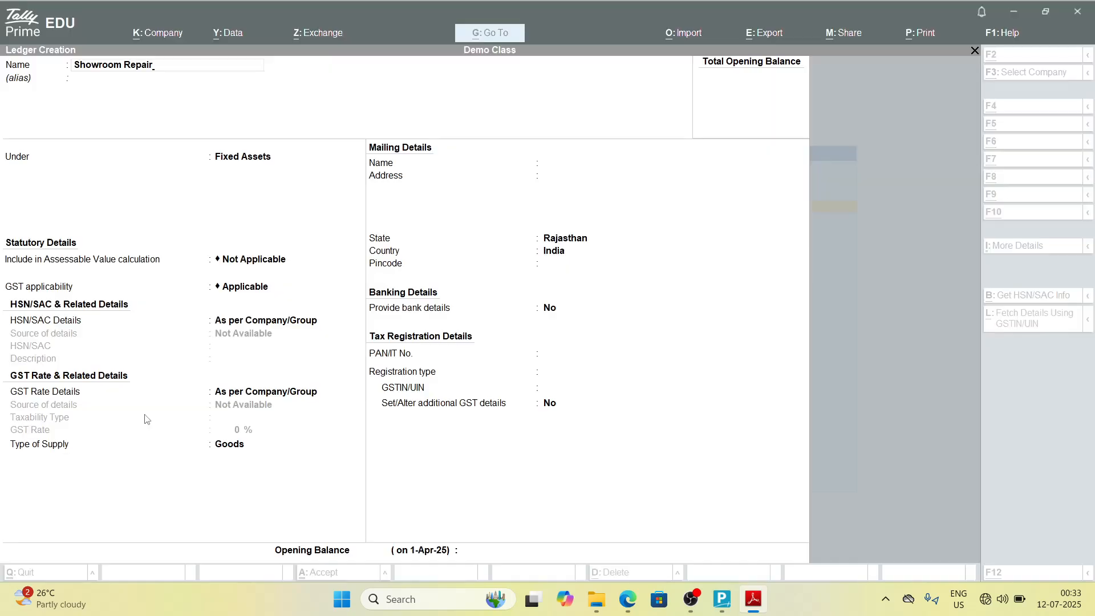
{"action": "key", "text": "Return"}
{"action": "type", "text": "Ind"}
{"action": "key", "text": "Down"}
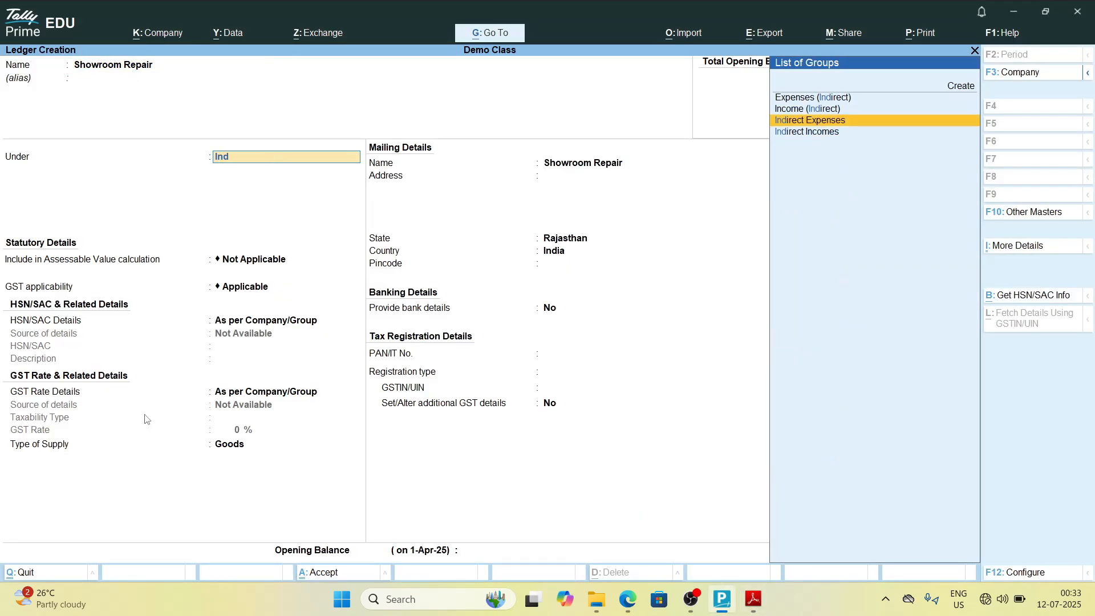
{"action": "key", "text": "Return"}
{"action": "key", "text": "ctrl+a"}
Step: Create the ledger Stable Expenses under Indirect Expenses and save it
{"action": "key", "text": "alt+Tab"}
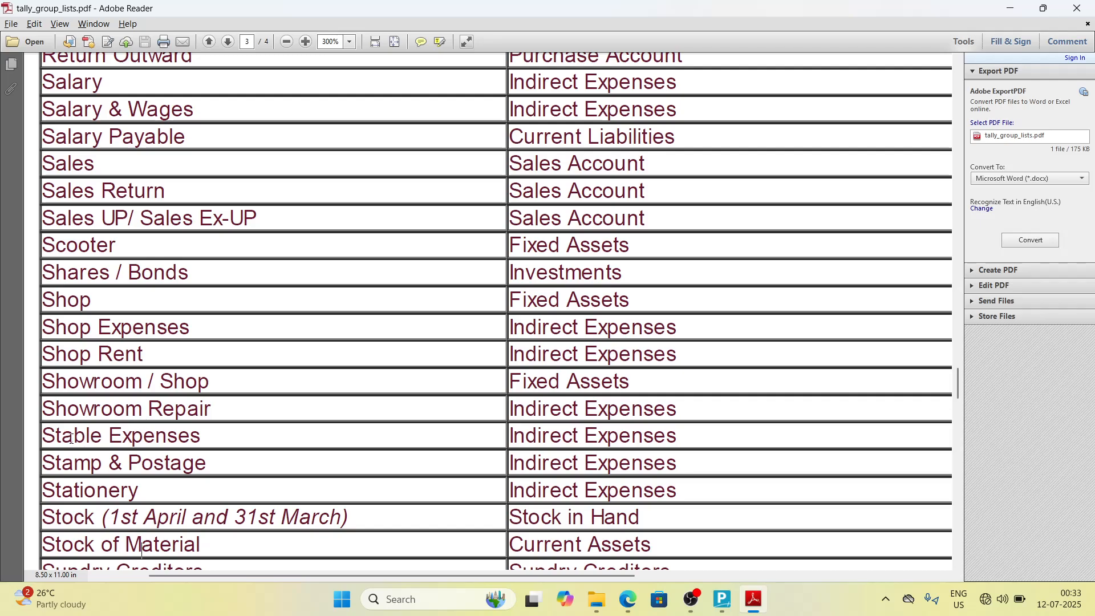
{"action": "key", "text": "alt+Tab"}
{"action": "type", "text": "Stable"}
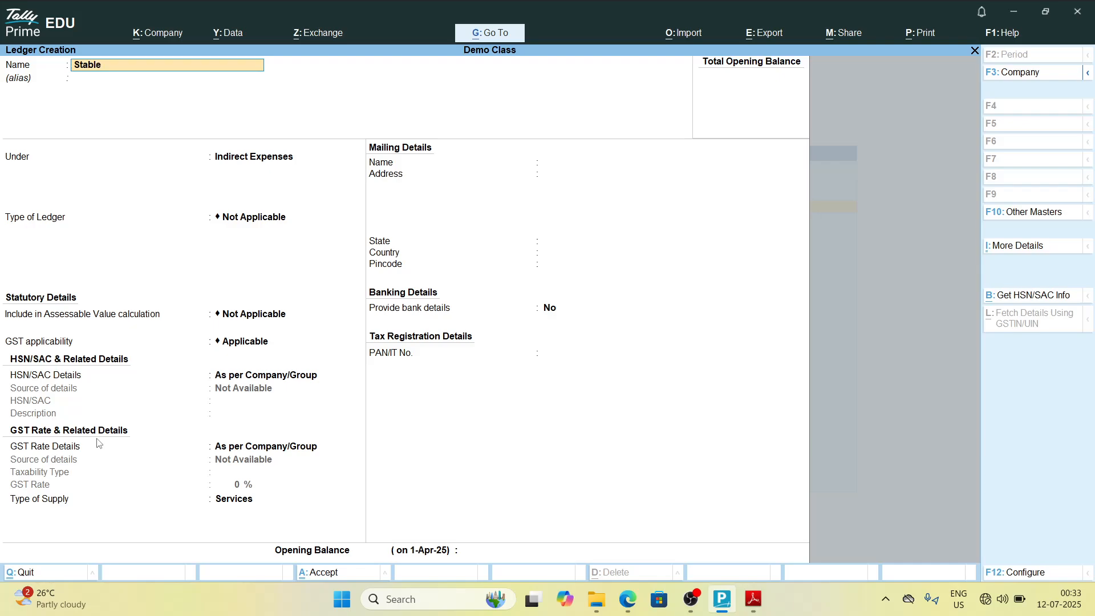
{"action": "type", "text": " Expense"}
{"action": "key", "text": "alt+Tab"}
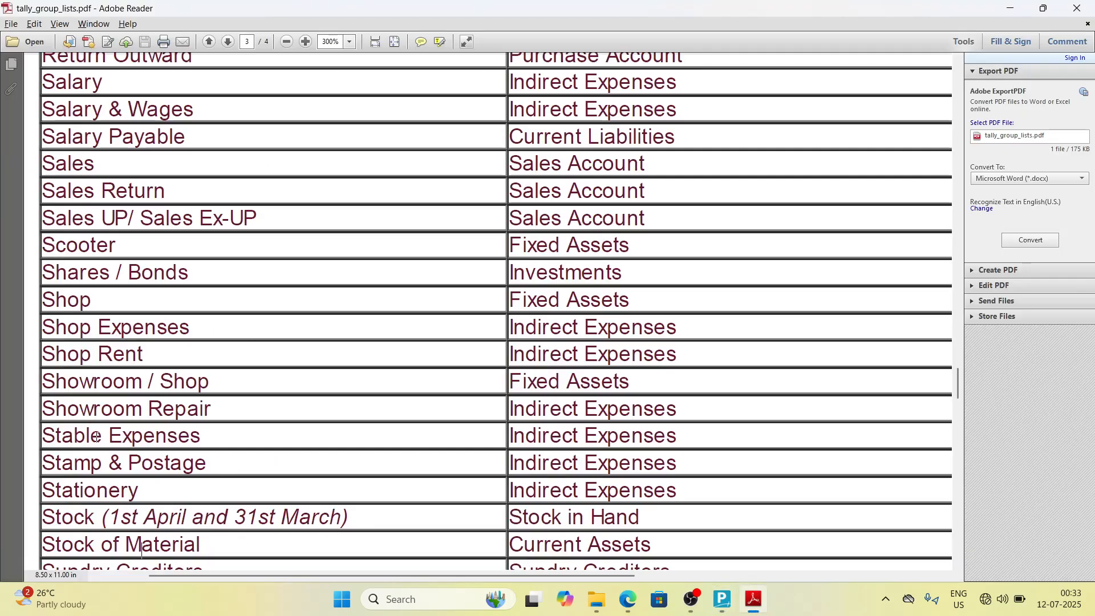
{"action": "key", "text": "alt+Tab"}
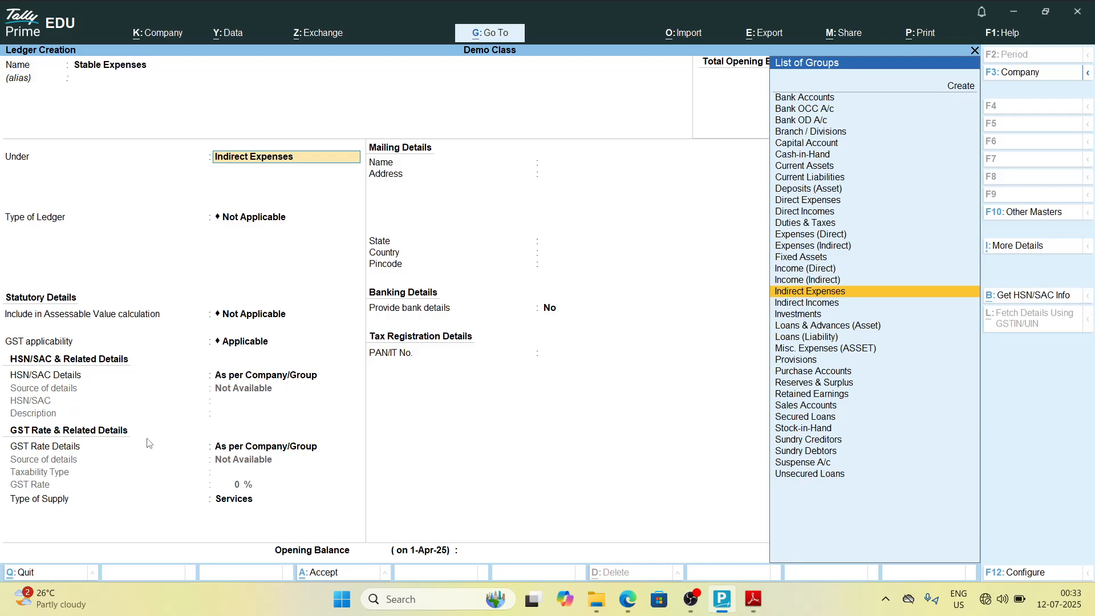
Step: Create the ledger Stamp & Postage under Indirect Expenses and save it
{"action": "key", "text": "alt+Tab"}
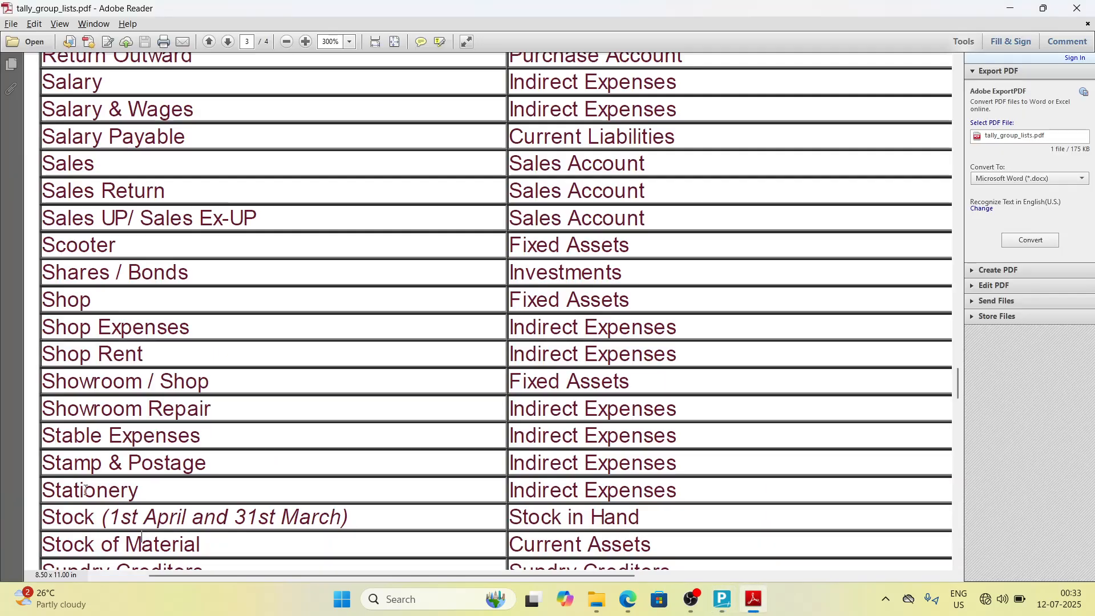
{"action": "key", "text": "alt+Tab"}
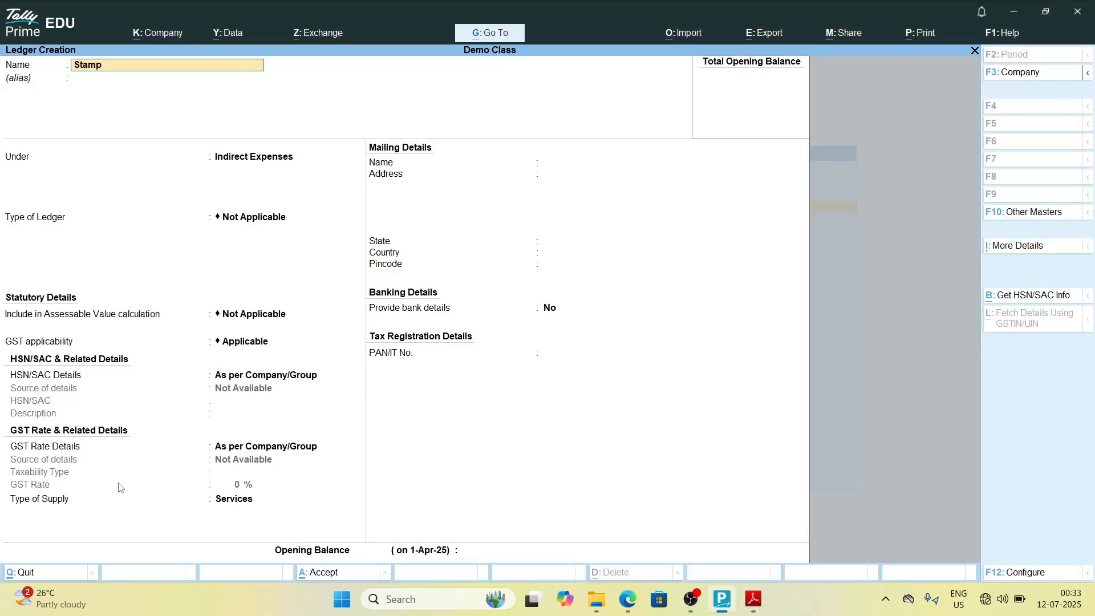
{"action": "key", "text": "alt+Tab"}
{"action": "key", "text": "alt+Tab"}
{"action": "type", "text": "e"}
{"action": "key", "text": "alt+Tab"}
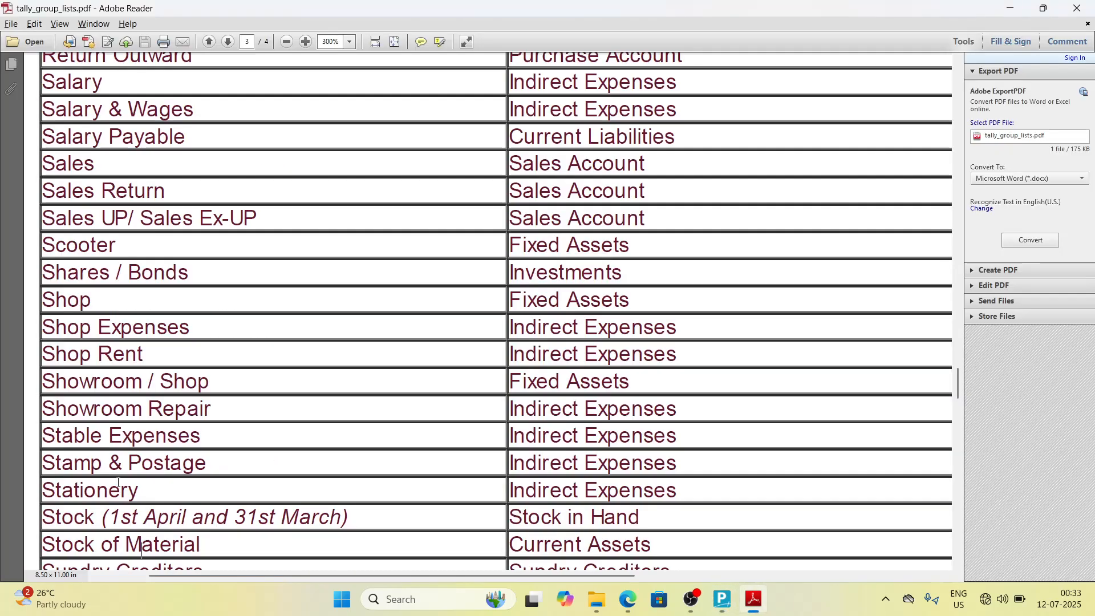
Step: Create the ledger Stationery under Indirect Expenses and save it
{"action": "key", "text": "alt+Tab"}
{"action": "key", "text": "Return"}
{"action": "key", "text": "Return"}
{"action": "key", "text": "alt+Tab"}
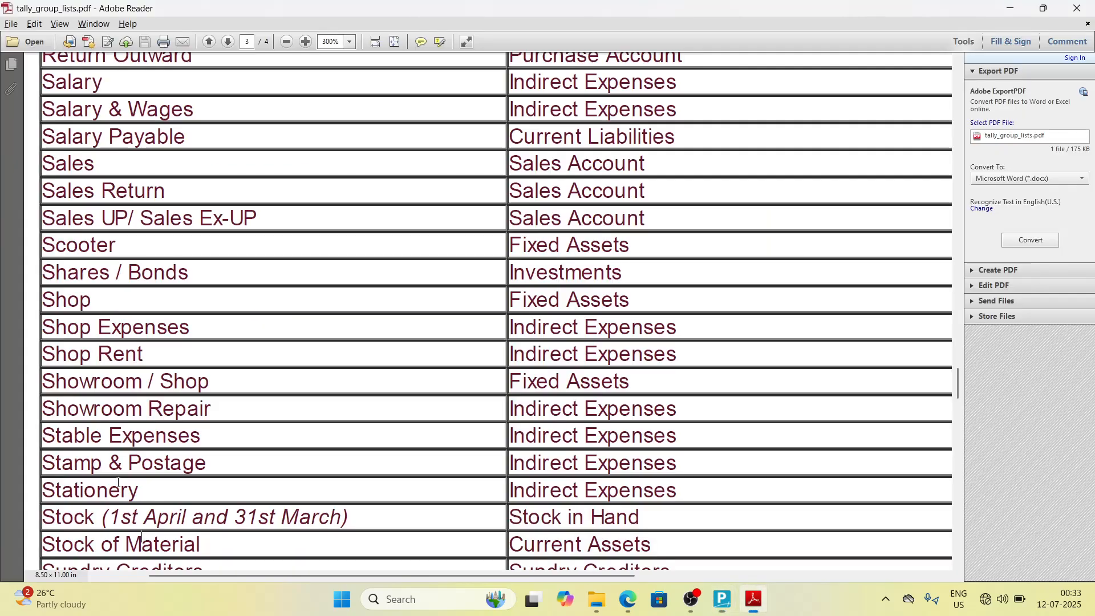
{"action": "key", "text": "alt+Tab"}
{"action": "type", "text": "S"}
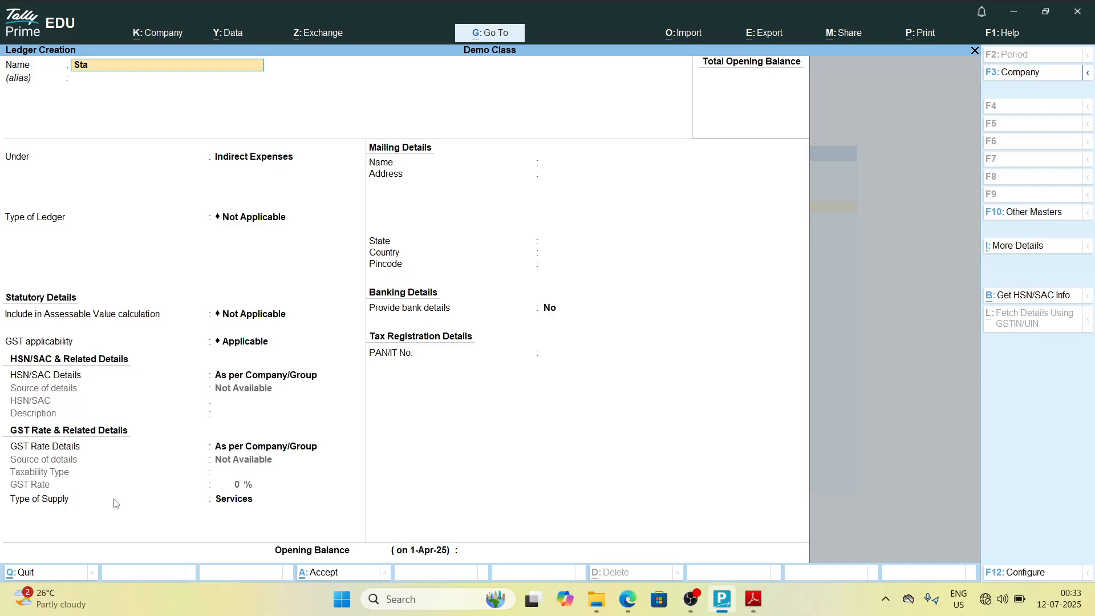
{"action": "key", "text": "alt+Tab"}
{"action": "key", "text": "alt+Tab"}
{"action": "type", "text": "tioneyr"}
{"action": "key", "text": "alt+Tab"}
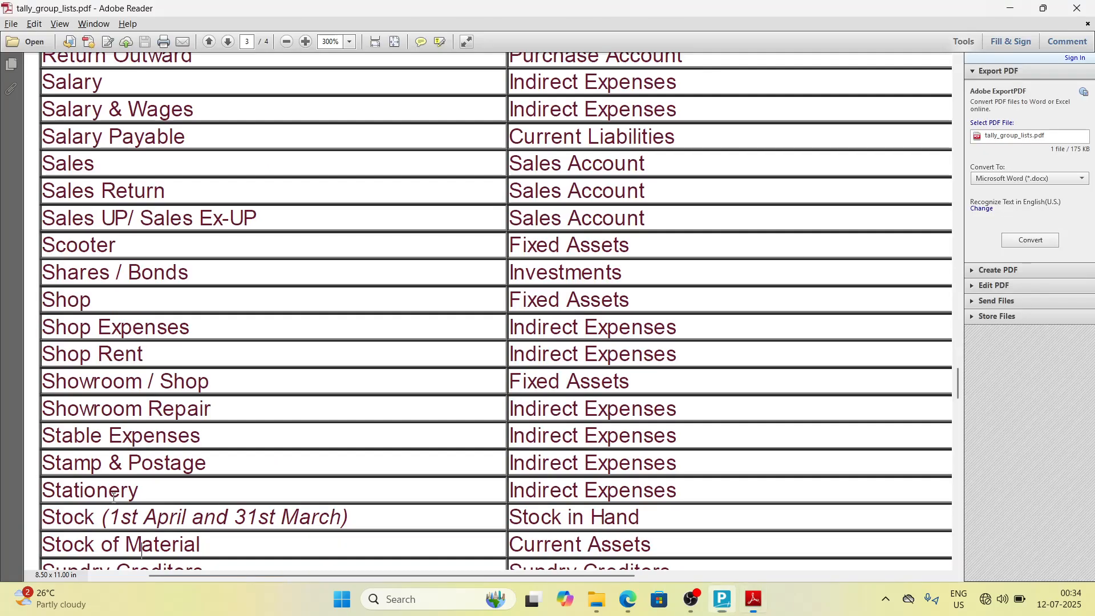
{"action": "key", "text": "alt+Tab"}
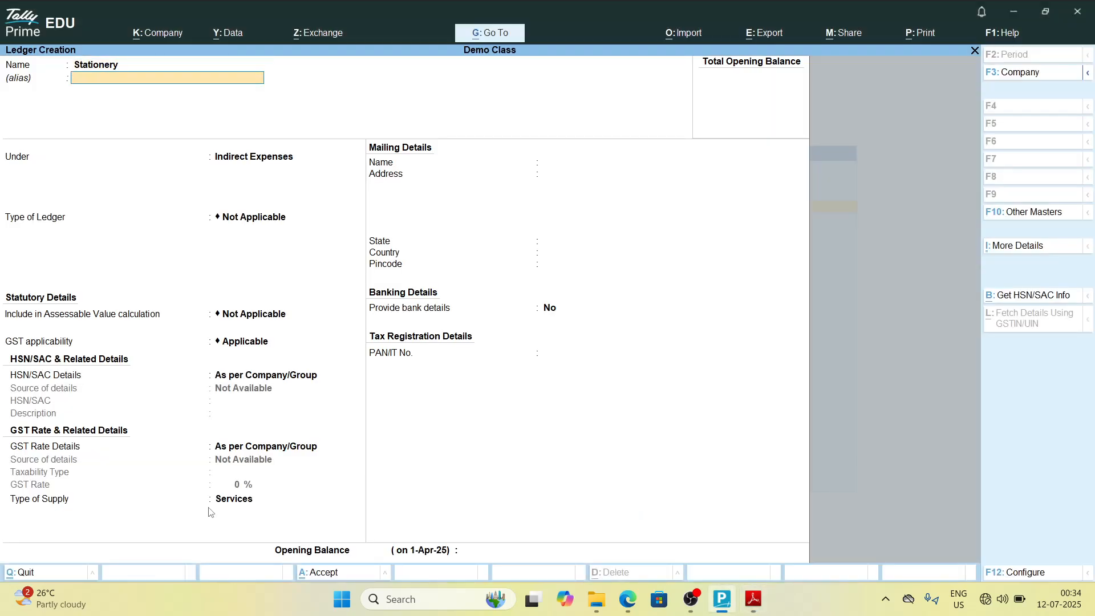
{"action": "key", "text": "Return"}
{"action": "type", "text": "Ind"}
{"action": "key", "text": "Down"}
{"action": "key", "text": "Down"}
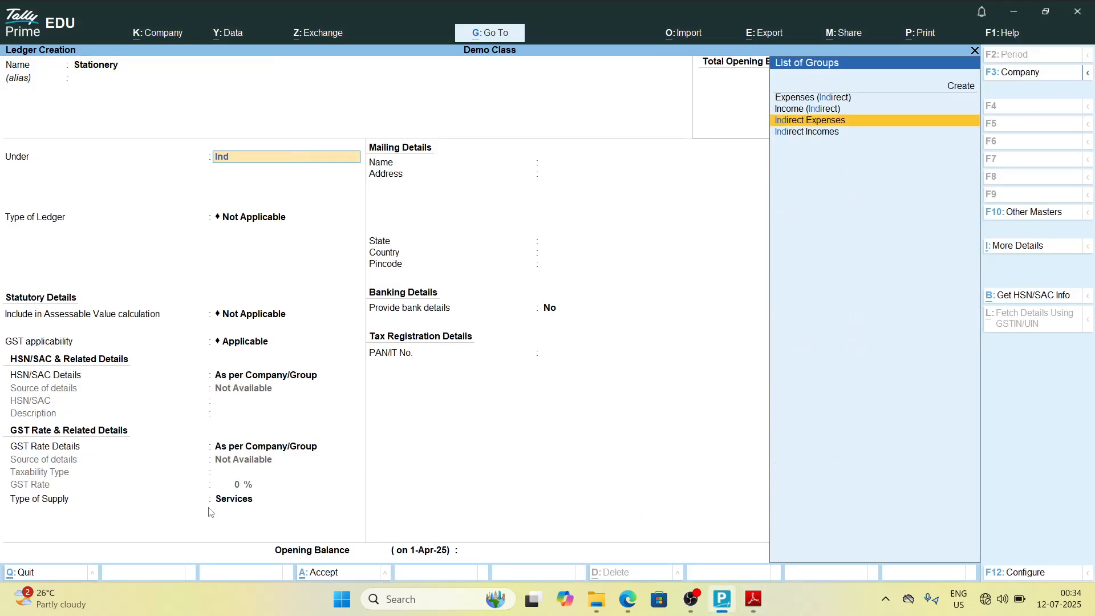
{"action": "key", "text": "Return"}
Step: Create the ledger Stock under Stock-in-Hand and save it
{"action": "key", "text": "alt+Tab"}
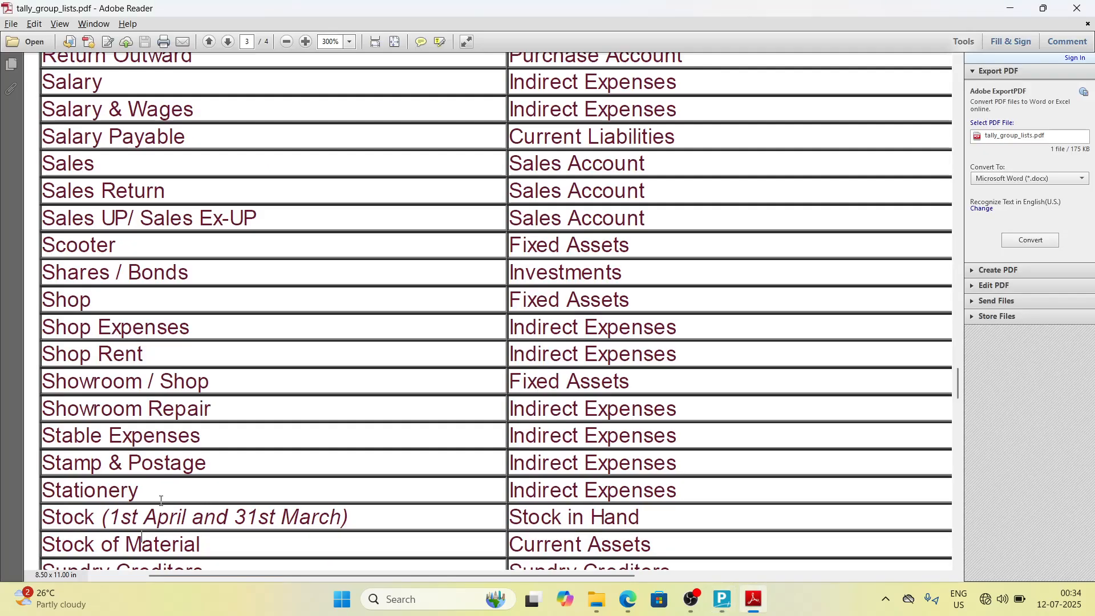
{"action": "scroll", "coordinate": [161, 500], "scroll_direction": "down", "scroll_amount": 5}
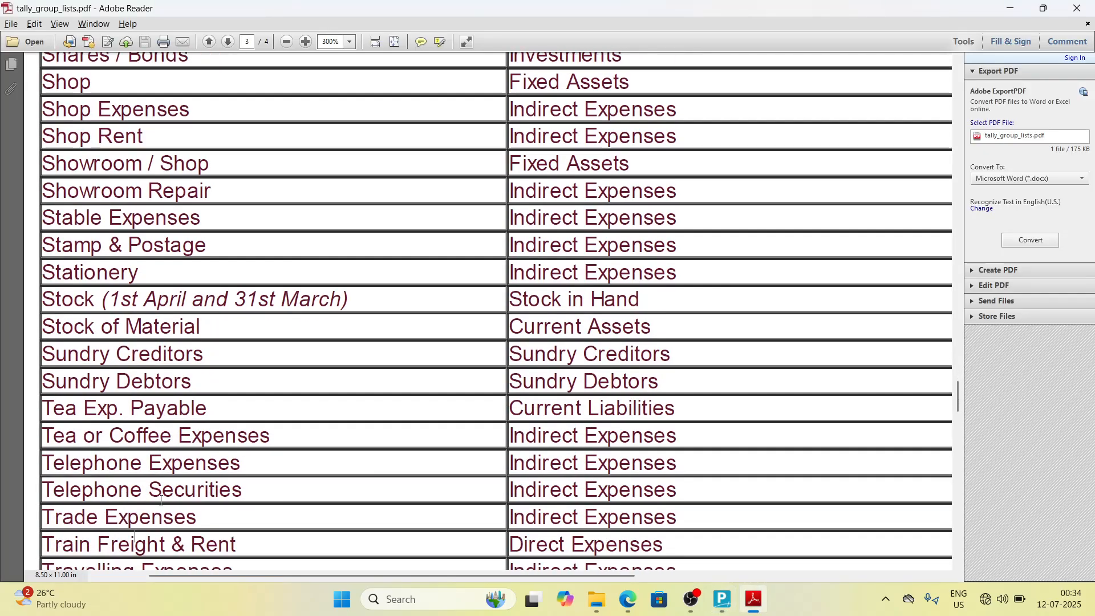
{"action": "scroll", "coordinate": [161, 500], "scroll_direction": "down", "scroll_amount": 2}
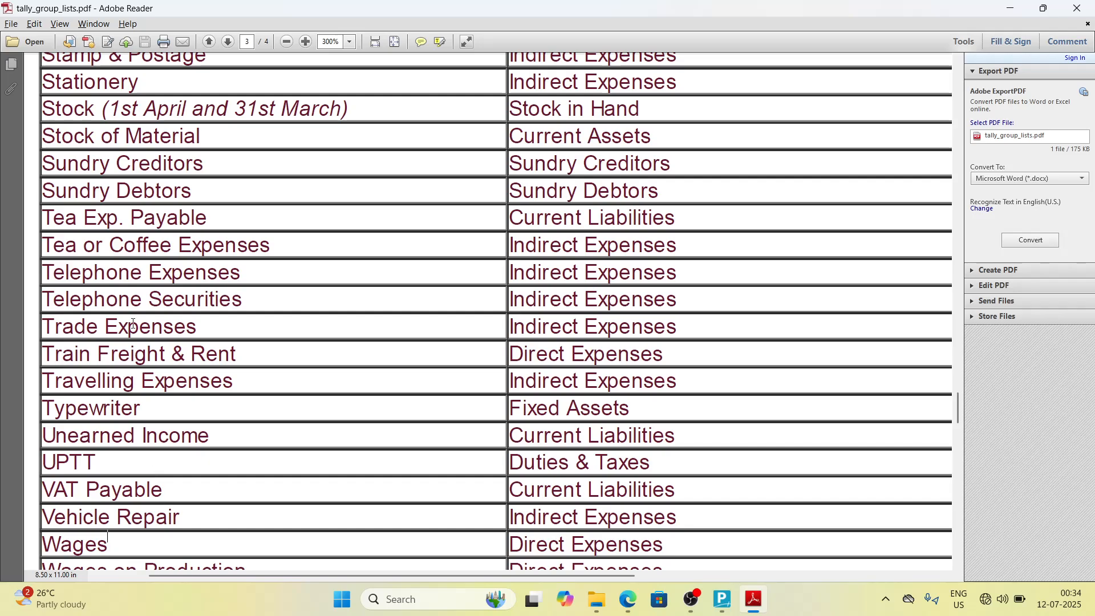
{"action": "key", "text": "alt+Tab"}
{"action": "type", "text": "Stoc"}
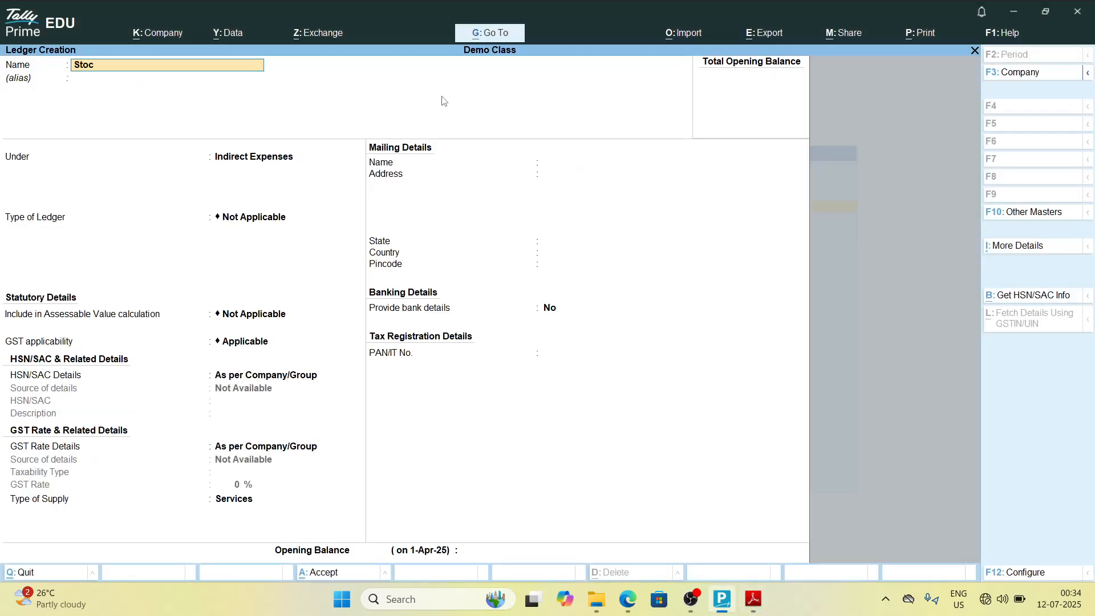
{"action": "type", "text": "k"}
{"action": "key", "text": "alt+Tab"}
{"action": "key", "text": "alt+Tab"}
{"action": "key", "text": "Return"}
{"action": "type", "text": "S"}
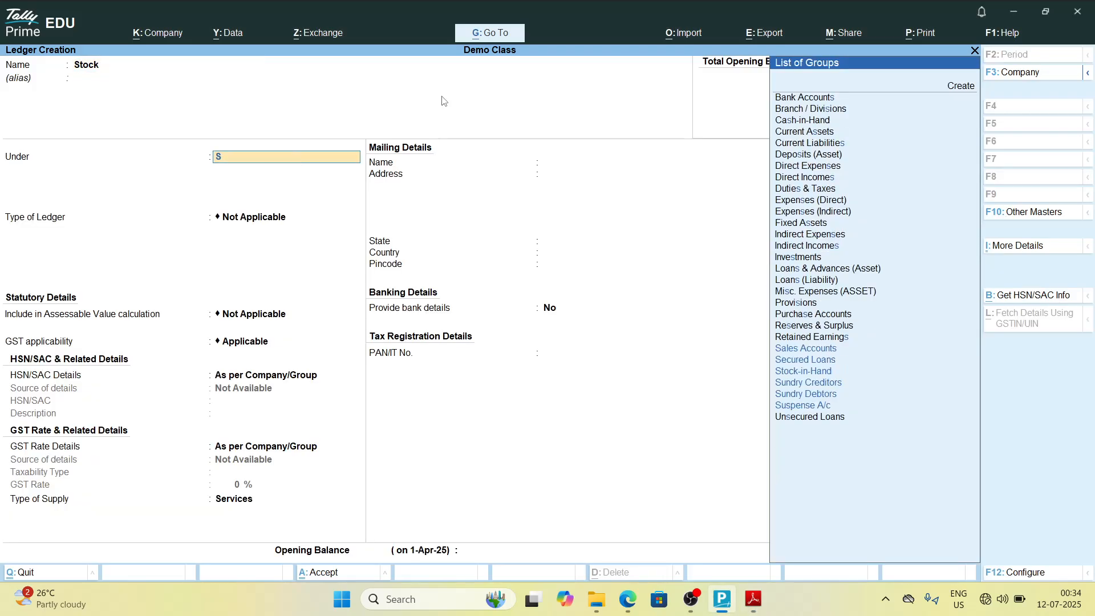
{"action": "type", "text": "tock"}
{"action": "key", "text": "Return"}
{"action": "key", "text": "Return"}
{"action": "key", "text": "ctrl+a"}
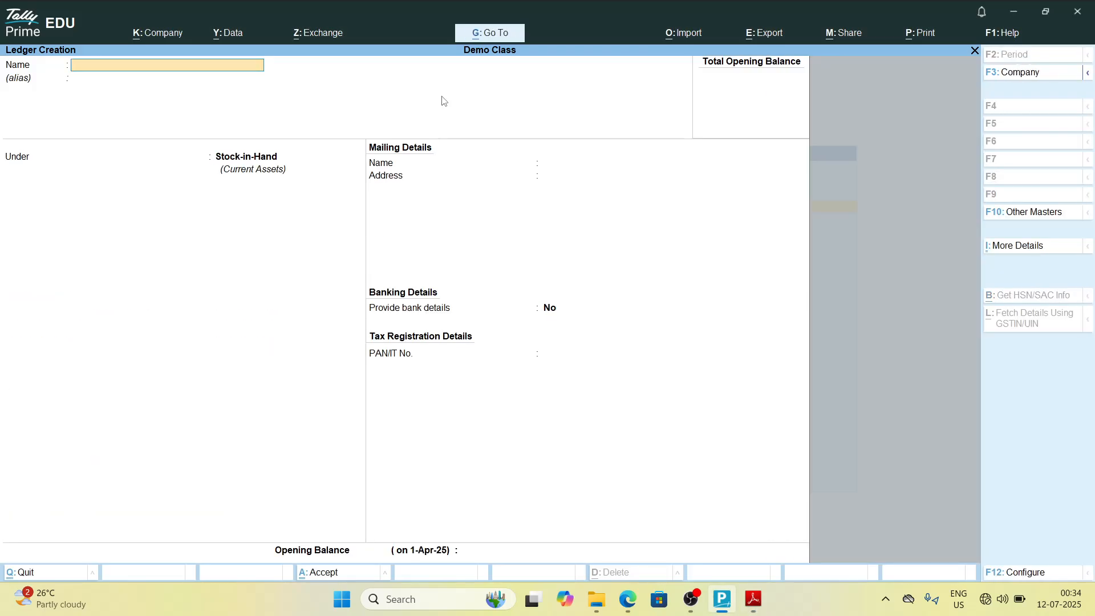
Step: Create the ledger Stock of Meterial under Current Assets and save it
{"action": "key", "text": "alt+Tab"}
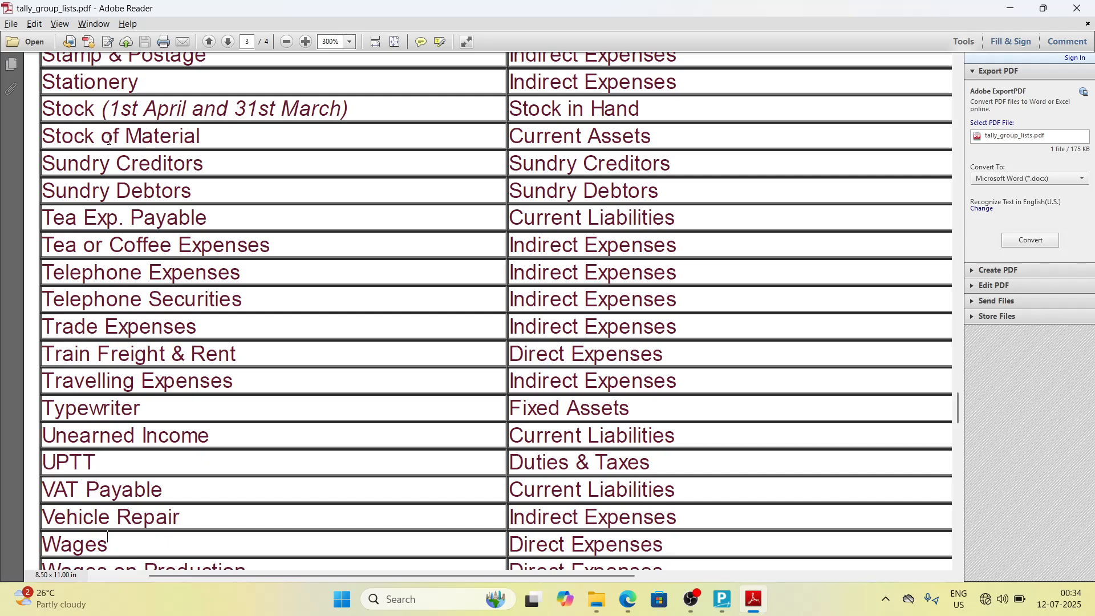
{"action": "key", "text": "alt+Tab"}
{"action": "type", "text": "S"}
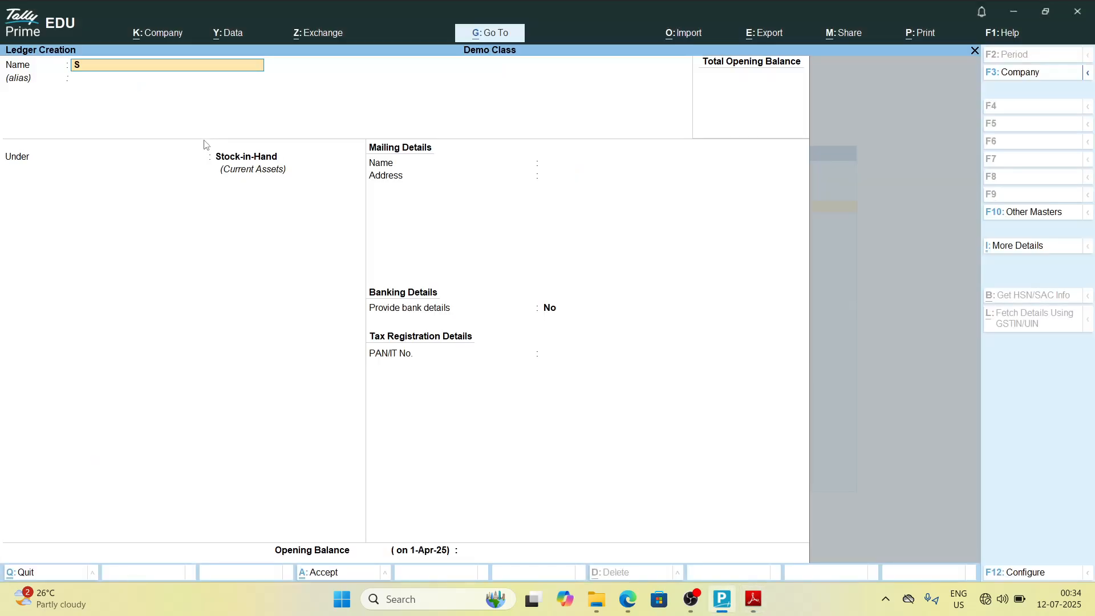
{"action": "type", "text": "tock of"}
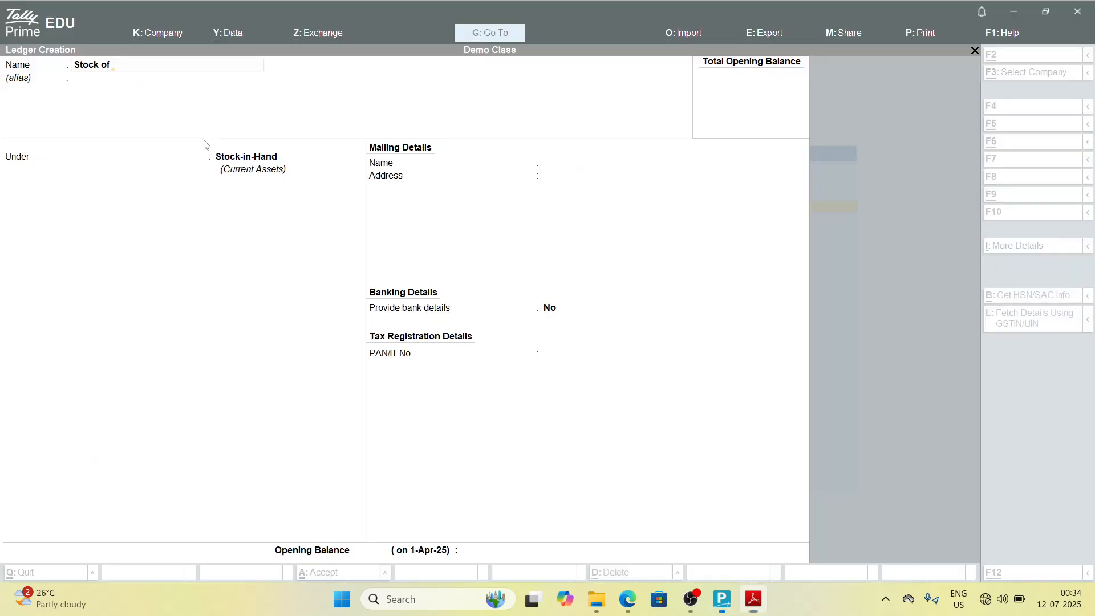
{"action": "type", "text": " Meterial"}
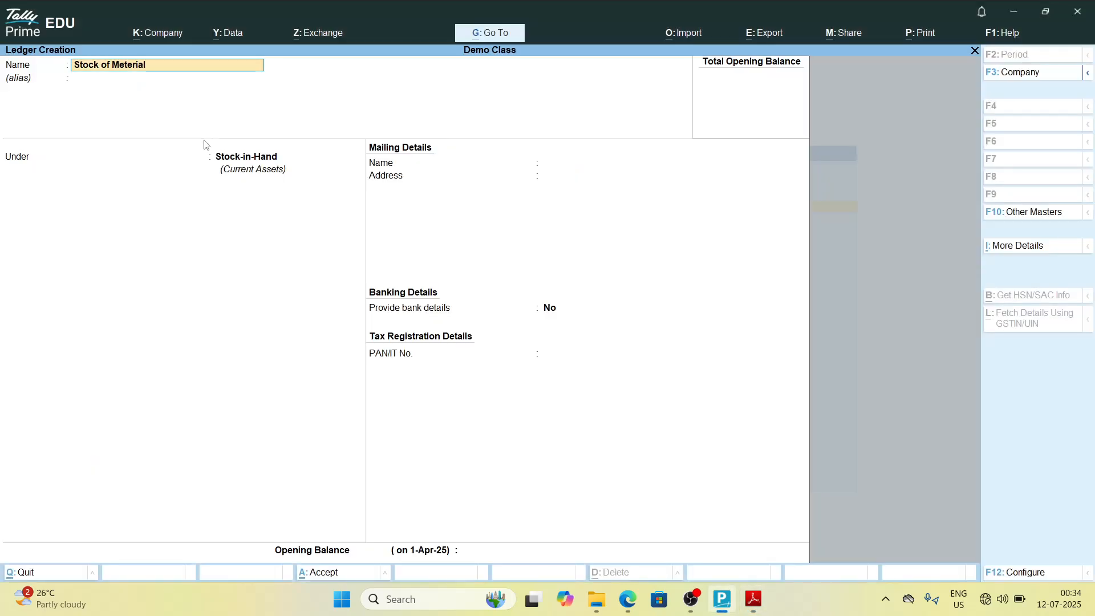
{"action": "key", "text": "alt+Tab"}
{"action": "key", "text": "alt+Tab"}
{"action": "key", "text": "Return"}
{"action": "key", "text": "Return"}
{"action": "type", "text": "C"}
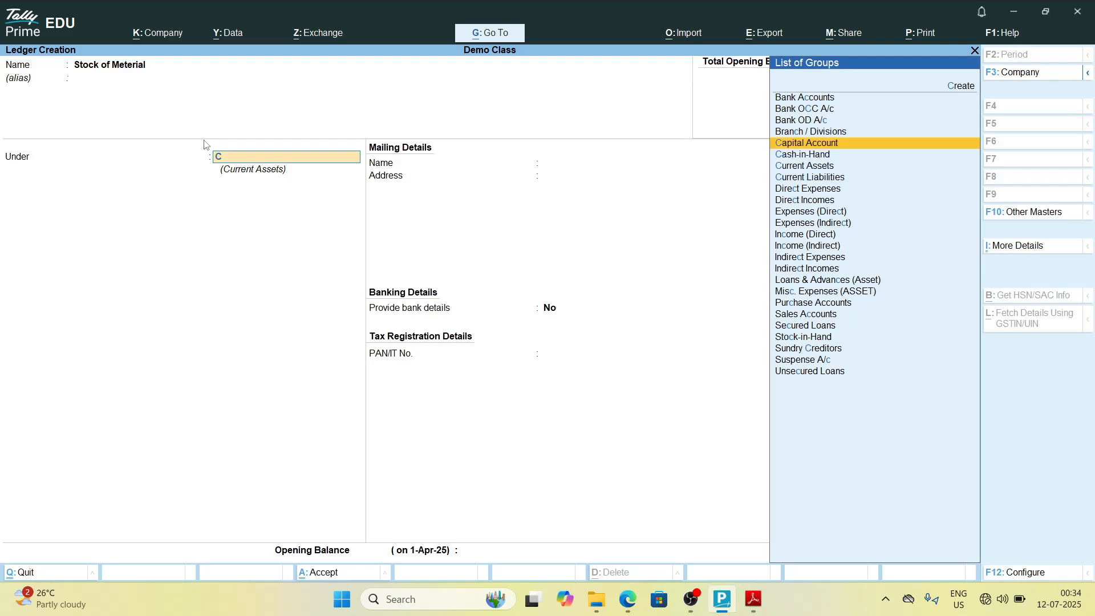
{"action": "type", "text": "u"}
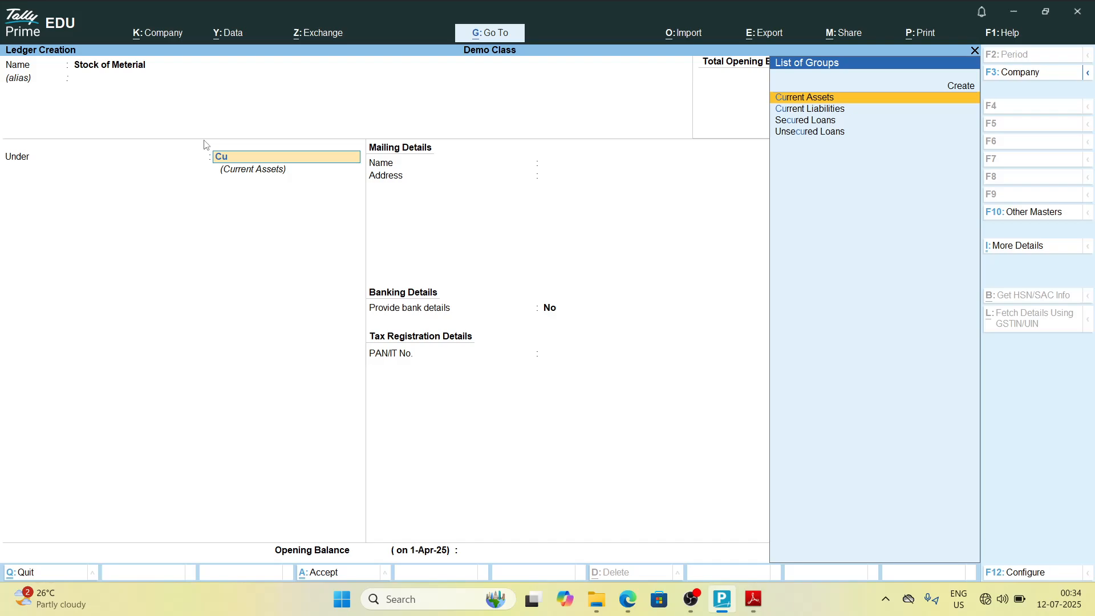
{"action": "key", "text": "Return"}
{"action": "key", "text": "ctrl+a"}
Step: Create the ledger Tea Exp under Indirect Expenses and save it
{"action": "key", "text": "alt+Tab"}
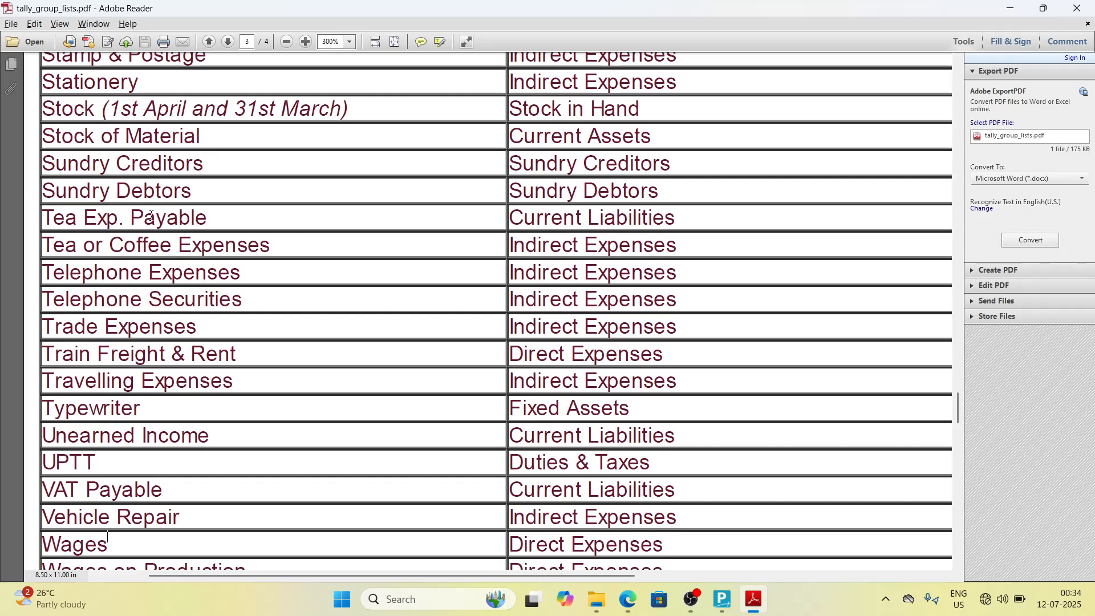
{"action": "key", "text": "alt+Tab"}
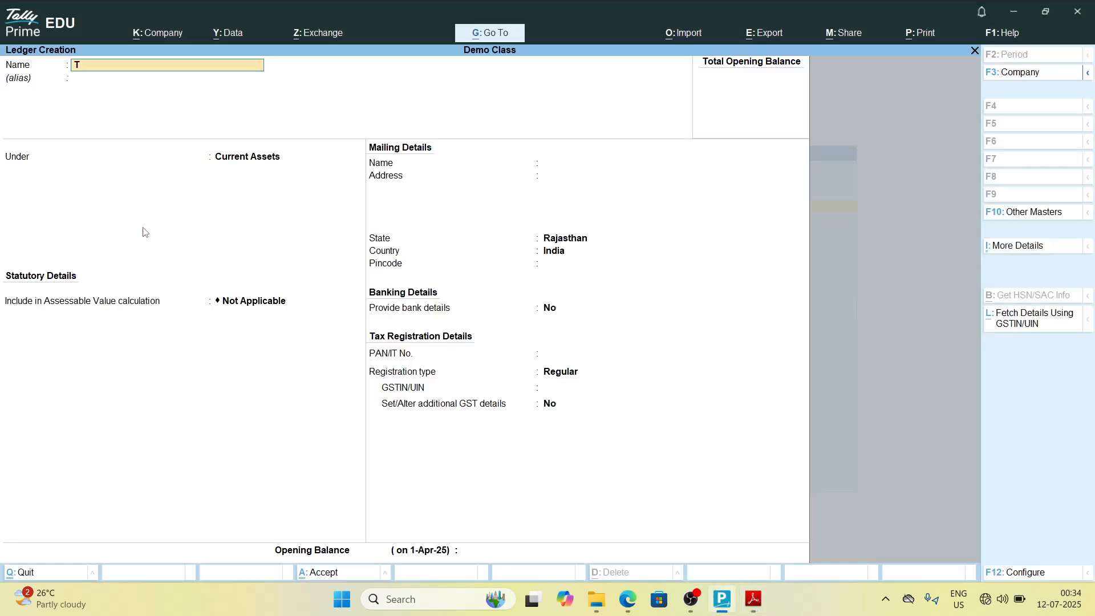
{"action": "type", "text": "xp"}
{"action": "key", "text": "alt+Tab"}
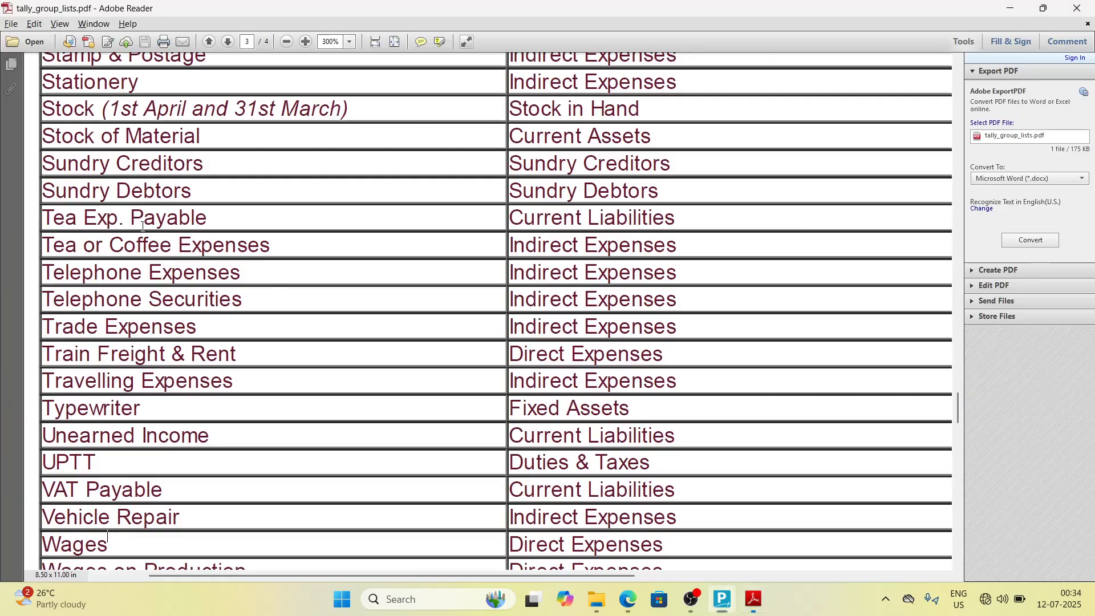
{"action": "key", "text": "alt+Tab"}
{"action": "key", "text": "Return"}
{"action": "key", "text": "Return"}
{"action": "type", "text": "Ind"}
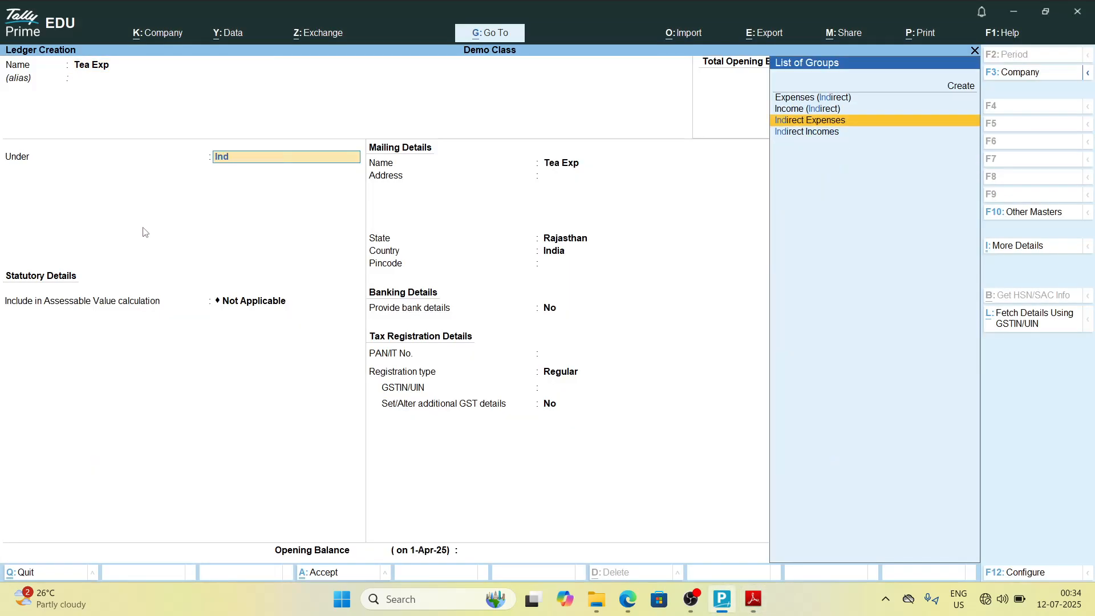
{"action": "key", "text": "Return"}
{"action": "key", "text": "ctrl+a"}
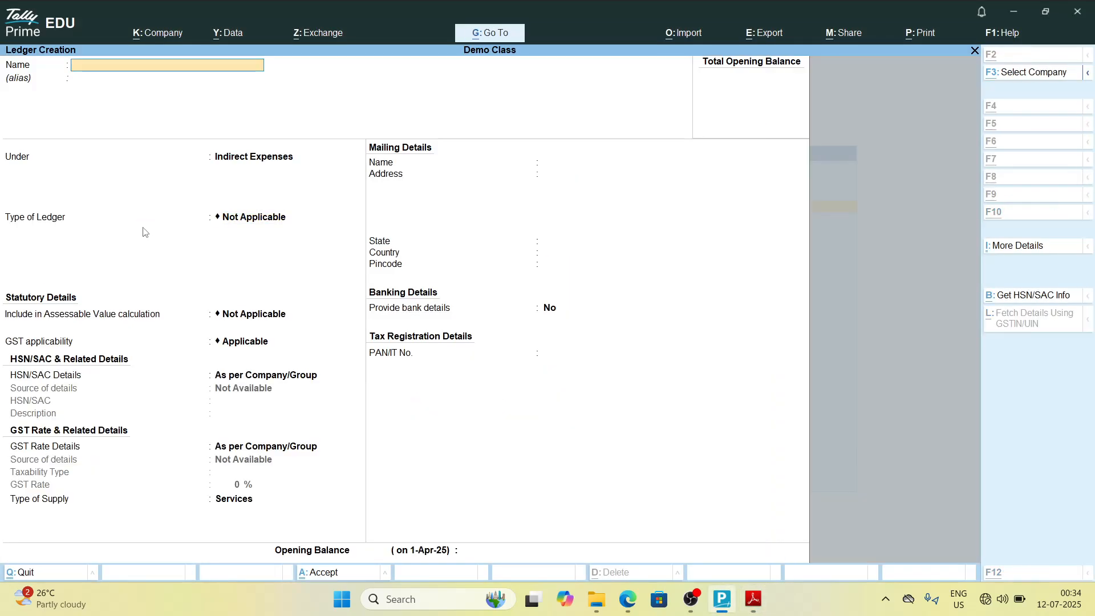
Step: Create the ledger Telephone Expenses under Indirect Expenses and save it
{"action": "key", "text": "alt+Tab"}
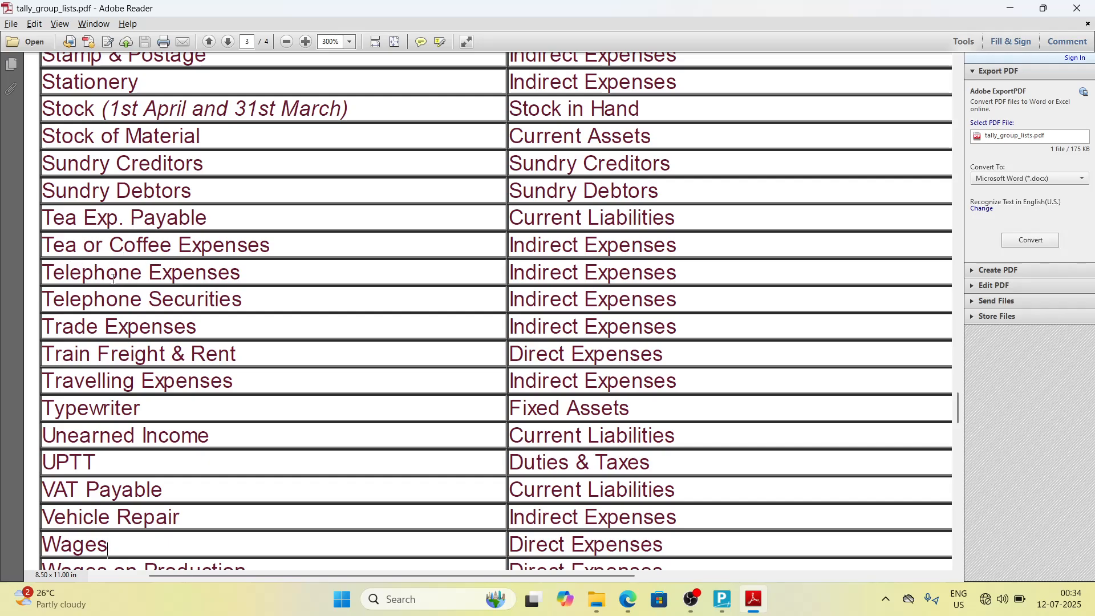
{"action": "key", "text": "alt+Tab"}
{"action": "type", "text": "Telep"}
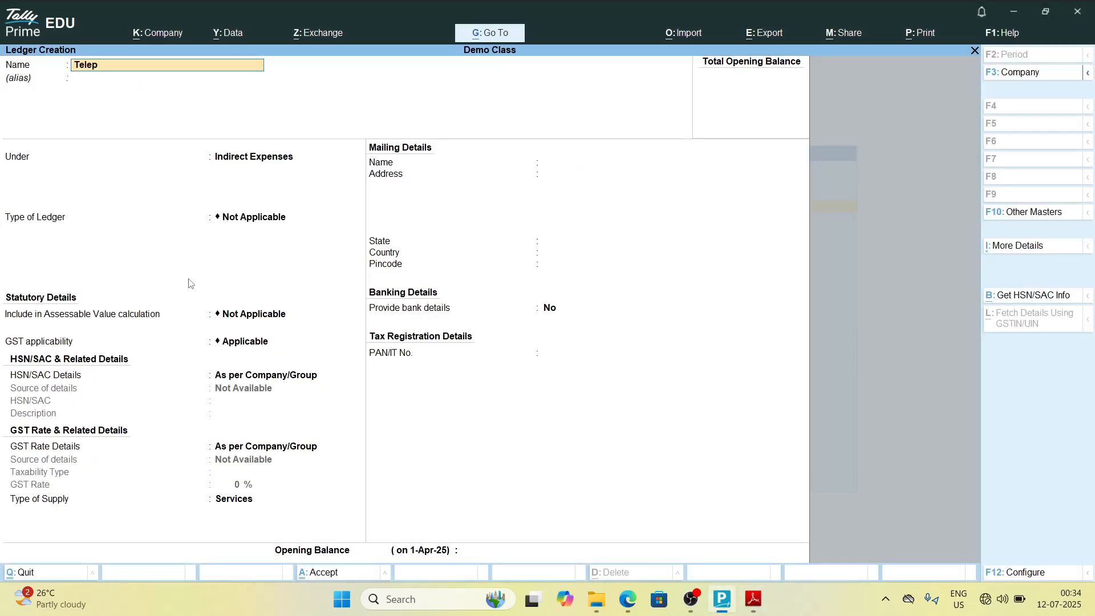
{"action": "type", "text": "hone"}
{"action": "key", "text": "alt+Tab"}
{"action": "key", "text": "alt+Tab"}
{"action": "type", "text": "expenses"}
{"action": "key", "text": "alt+Tab"}
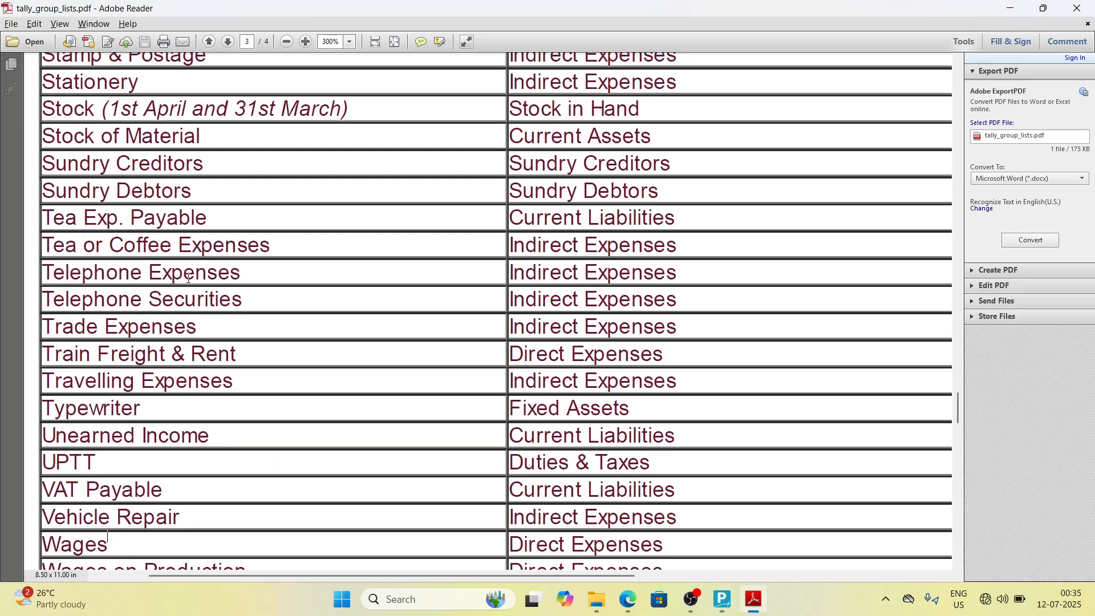
Step: Create the ledger Telephone Securities under Indirect Expenses and save it
{"action": "key", "text": "alt+Tab"}
{"action": "key", "text": "Return"}
{"action": "key", "text": "Return"}
{"action": "key", "text": "alt+Tab"}
{"action": "key", "text": "alt+Tab"}
{"action": "type", "text": "Tele"}
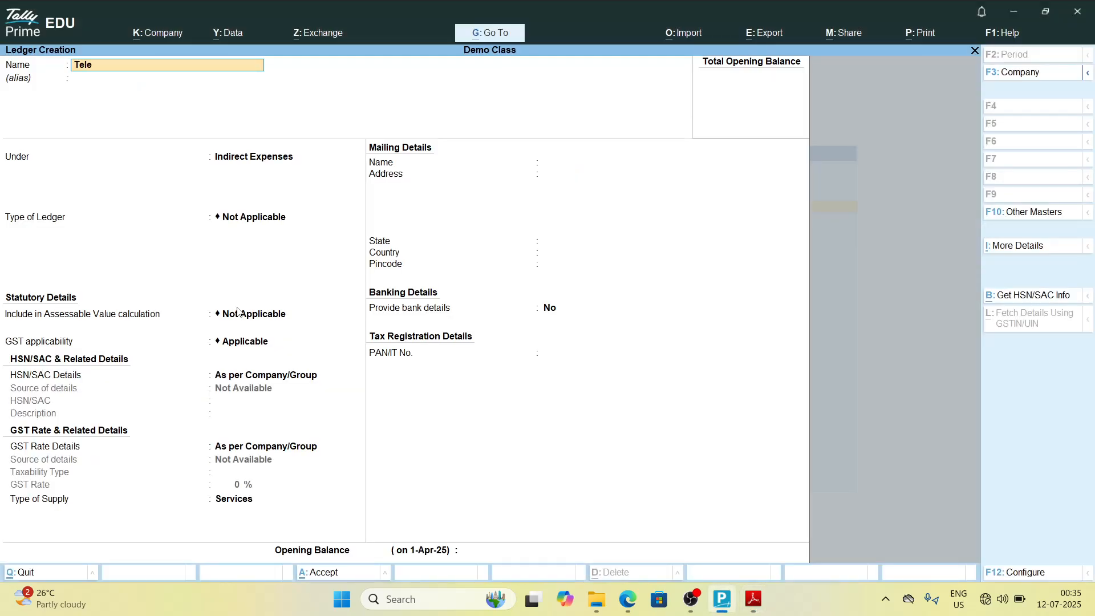
{"action": "type", "text": "phone"}
{"action": "key", "text": "alt+Tab"}
{"action": "key", "text": "alt+Tab"}
{"action": "type", "text": "Secu"}
{"action": "key", "text": "alt+Tab"}
{"action": "key", "text": "alt+Tab"}
{"action": "type", "text": "rities"}
{"action": "key", "text": "alt+Tab"}
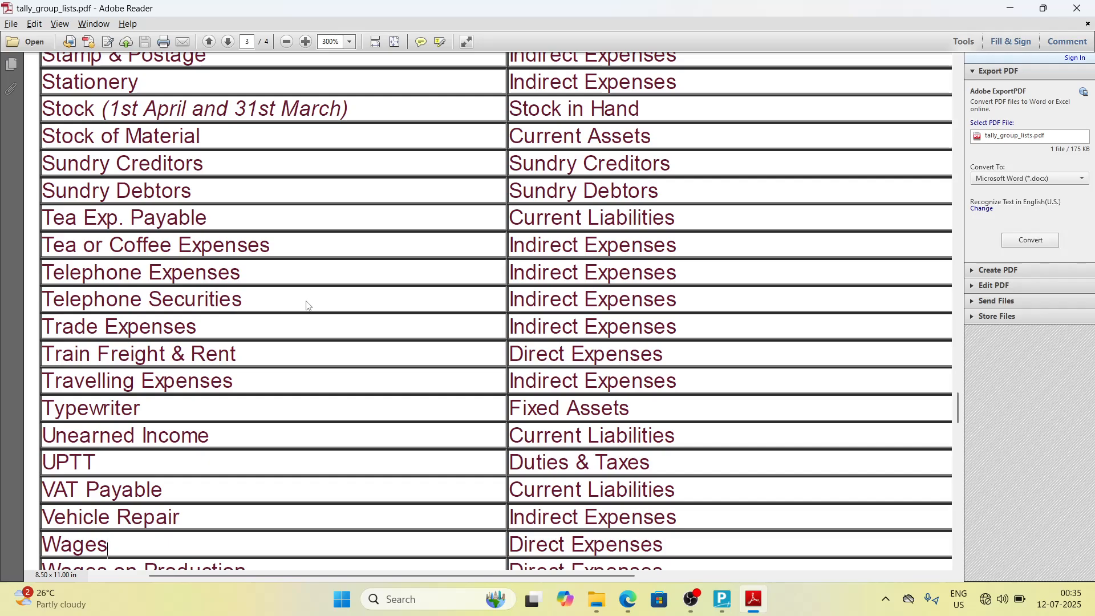
Step: Create the ledger Trade Expenses under Indirect Expenses and save it
{"action": "key", "text": "alt+Tab"}
{"action": "key", "text": "Return"}
{"action": "key", "text": "ctrl+a"}
{"action": "key", "text": "alt+Tab"}
{"action": "key", "text": "alt+Tab"}
{"action": "type", "text": "Trade"}
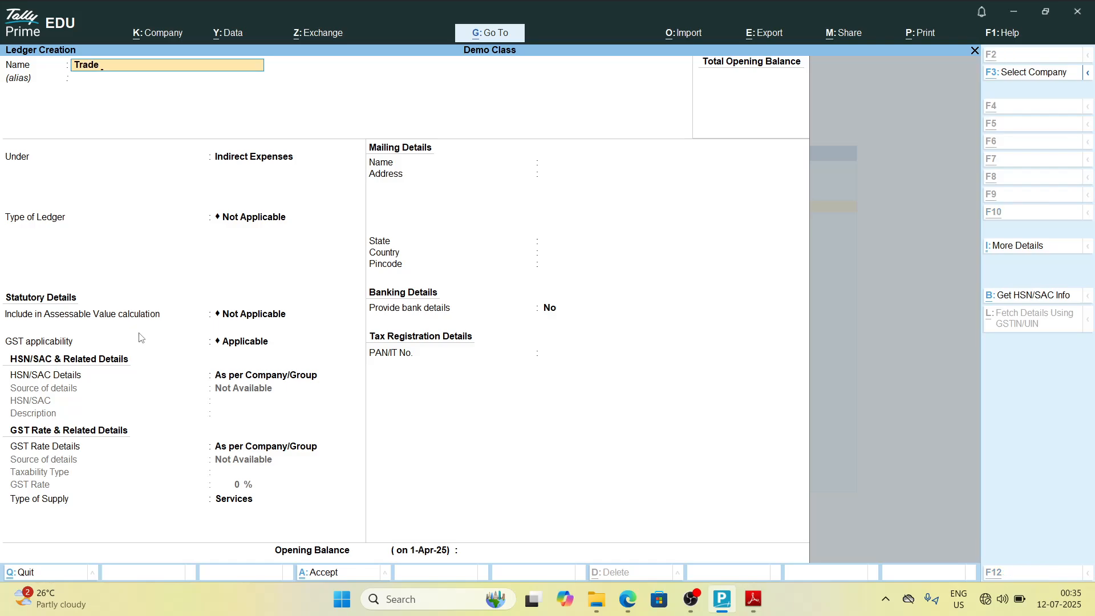
{"action": "key", "text": "alt+Tab"}
{"action": "key", "text": "alt+Tab"}
{"action": "type", "text": "Expe"}
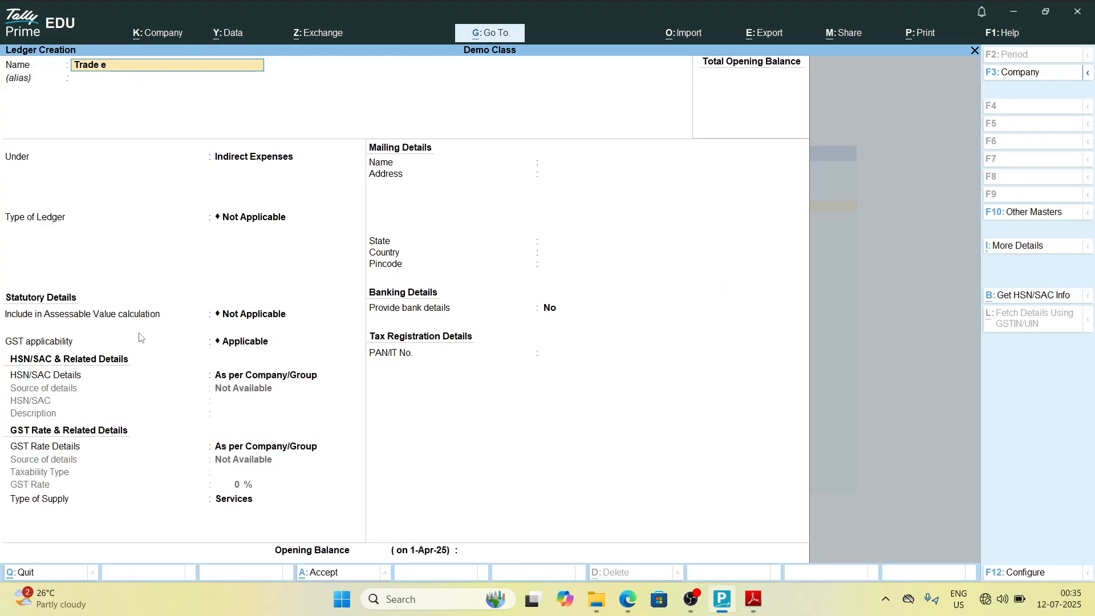
{"action": "type", "text": "nses"}
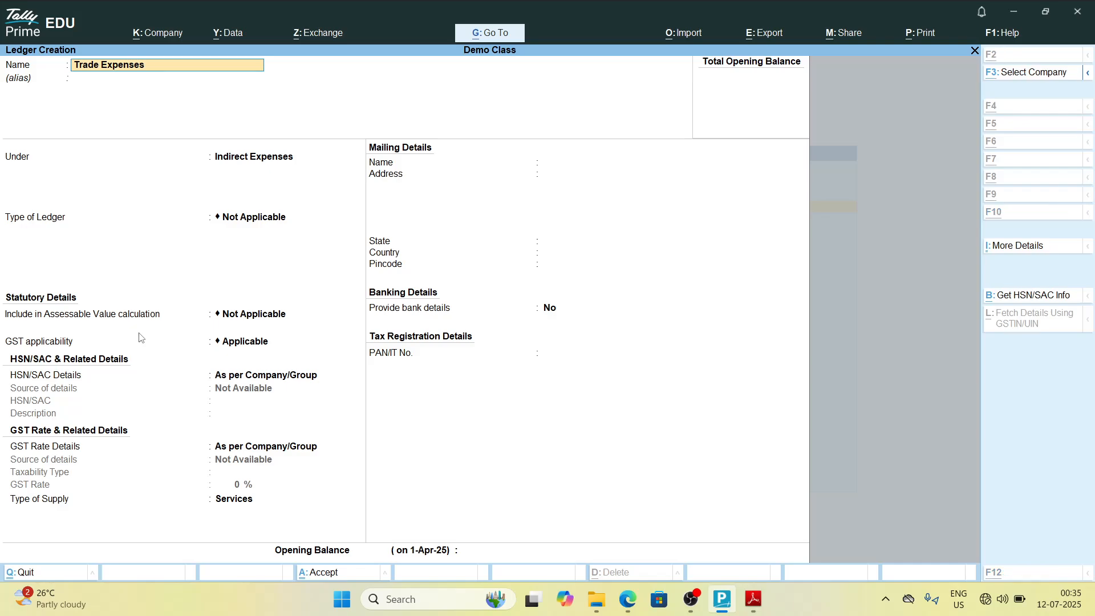
{"action": "key", "text": "alt+Tab"}
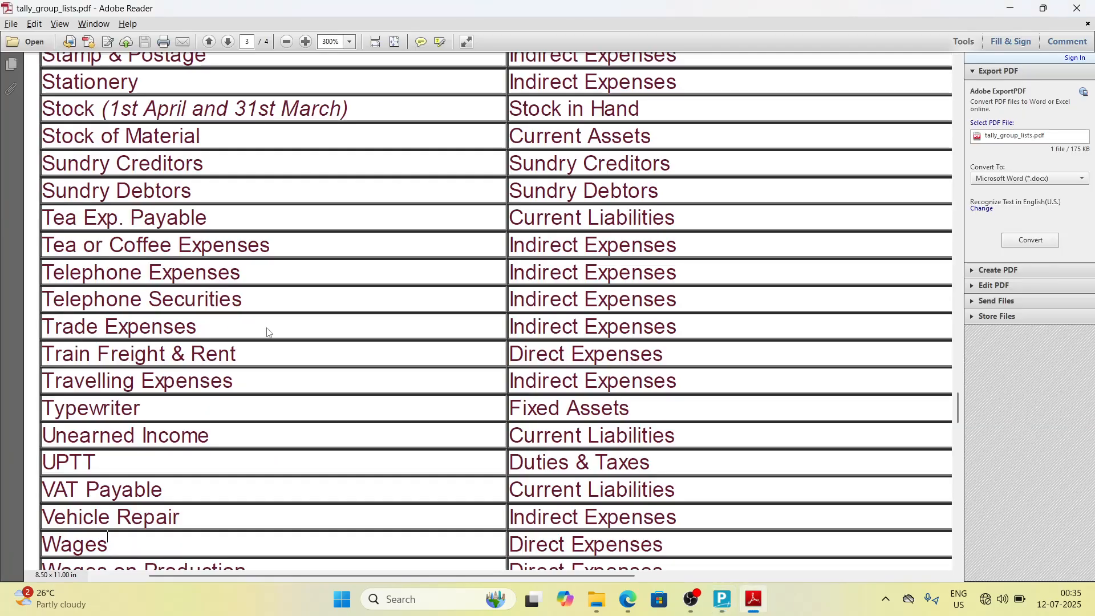
{"action": "key", "text": "alt+Tab"}
{"action": "key", "text": "Return"}
{"action": "key", "text": "Return"}
{"action": "key", "text": "Return"}
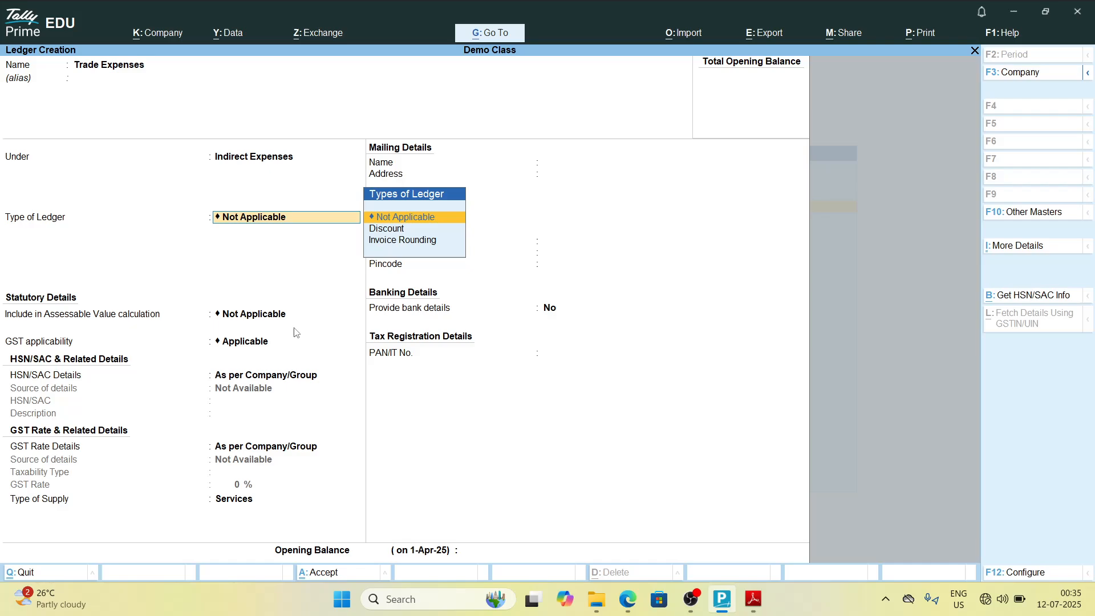
{"action": "key", "text": "ctrl+a"}
Step: Create the ledger Train Freight Rent under Direct Expenses and save it
{"action": "key", "text": "alt+Tab"}
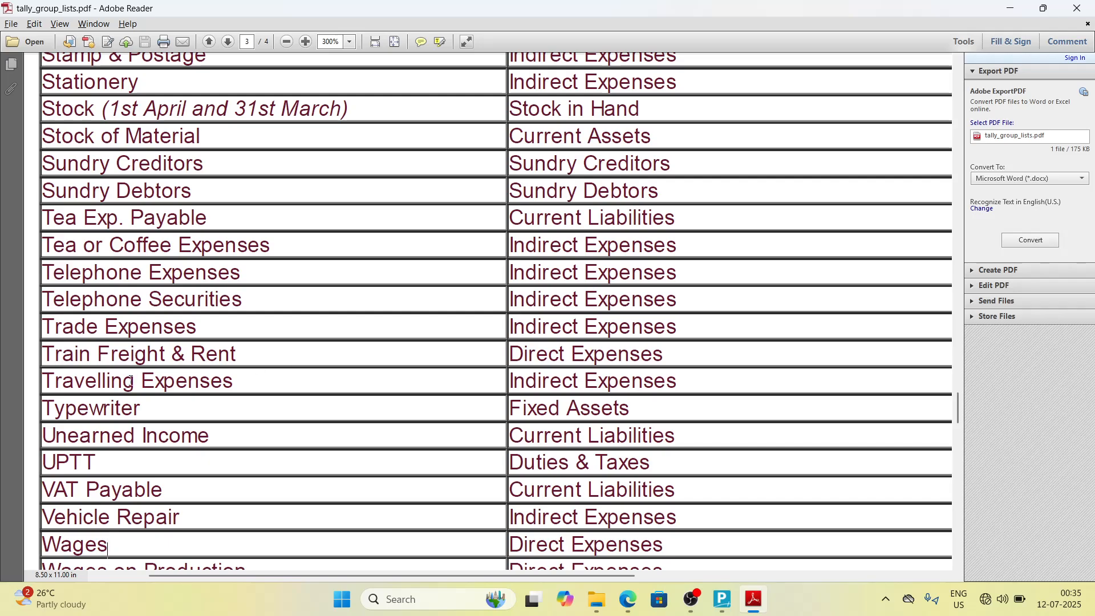
{"action": "key", "text": "alt+Tab"}
{"action": "type", "text": "Train"}
{"action": "key", "text": "alt+Tab"}
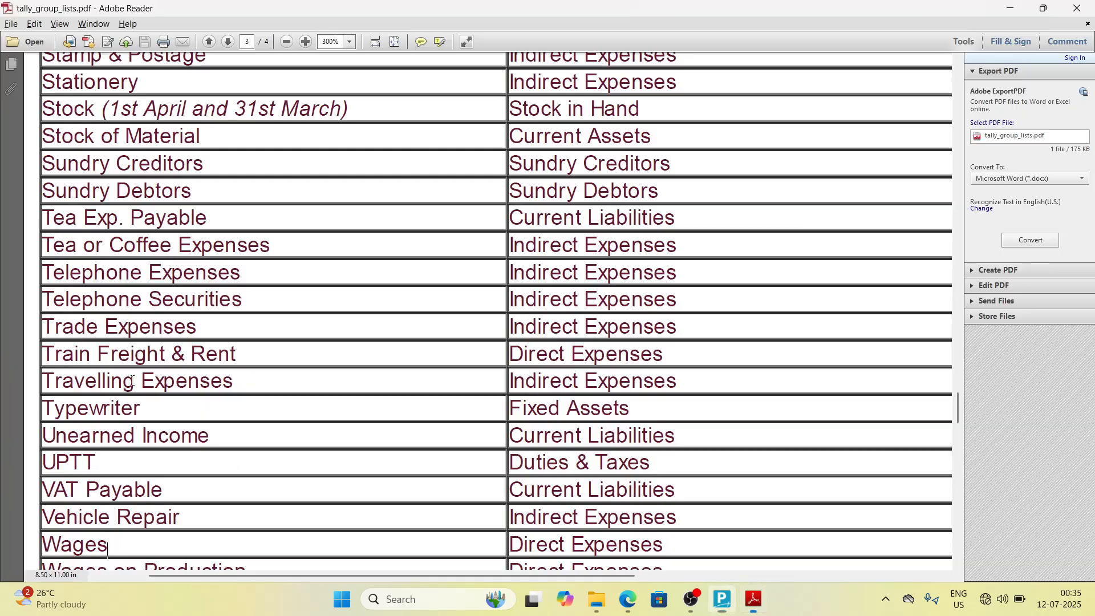
{"action": "key", "text": "alt+Tab"}
{"action": "type", "text": "freight"}
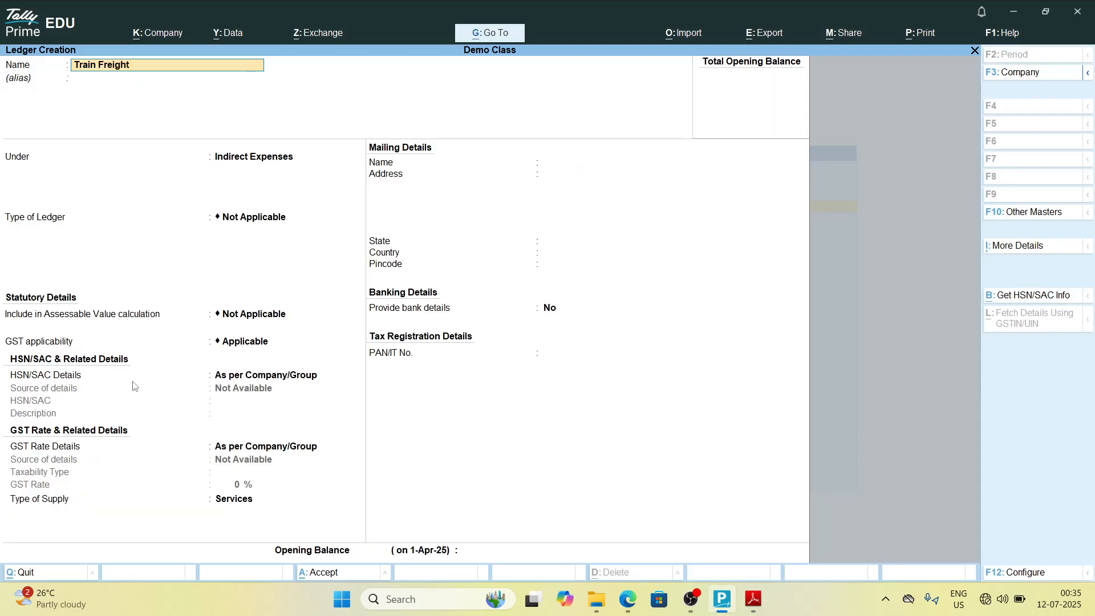
{"action": "key", "text": "alt+Tab"}
{"action": "key", "text": "alt+Tab"}
{"action": "type", "text": "Rent"}
{"action": "key", "text": "alt+Tab"}
{"action": "key", "text": "alt+Tab"}
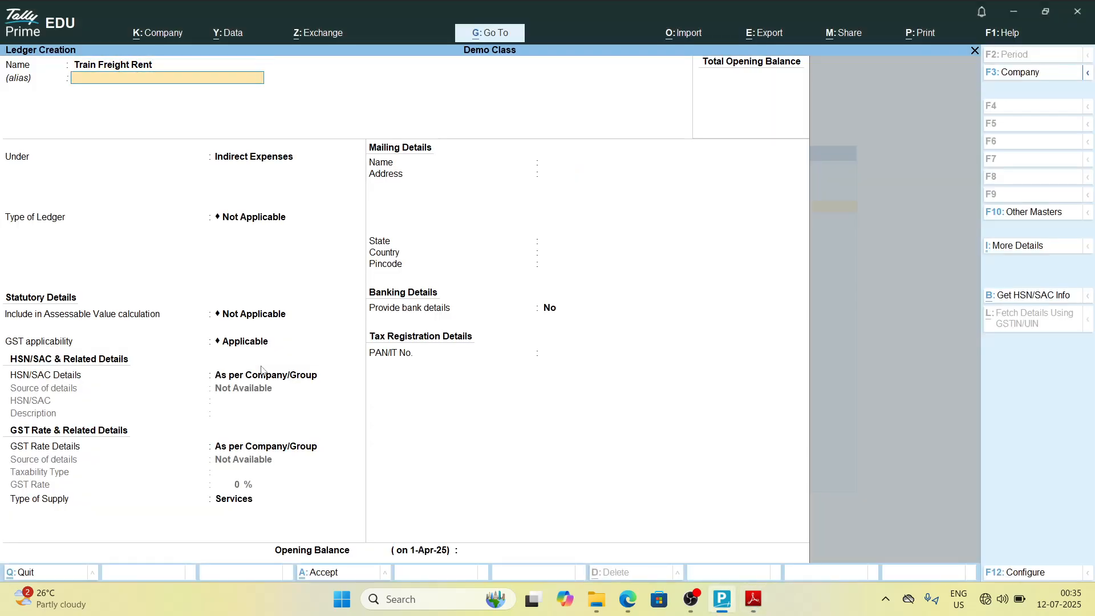
{"action": "key", "text": "Return"}
{"action": "key", "text": "Return"}
{"action": "type", "text": "Dir"}
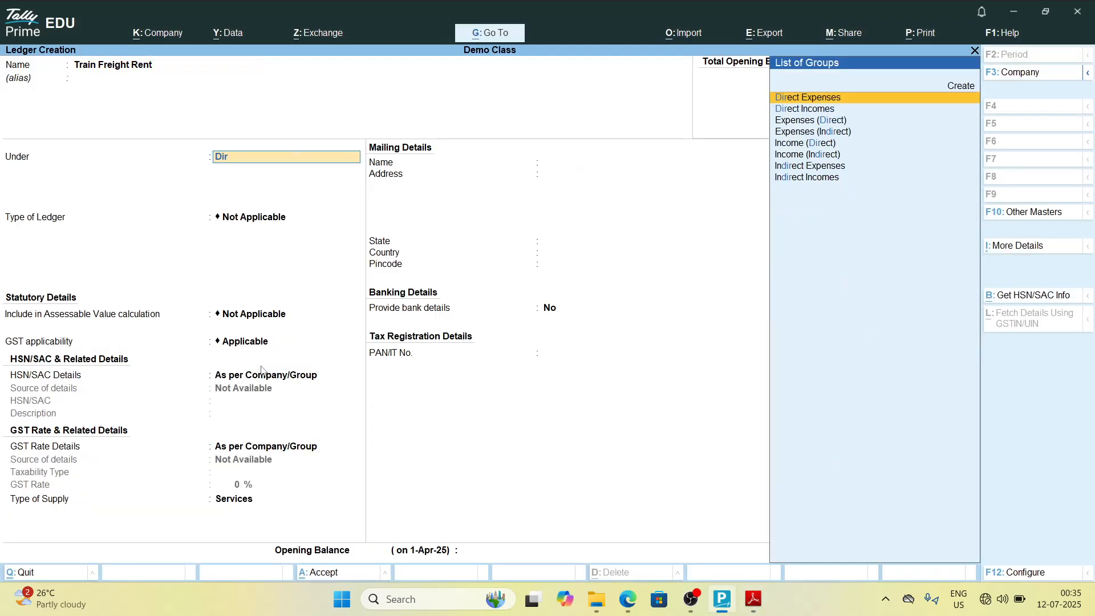
{"action": "key", "text": "Return"}
{"action": "key", "text": "alt+Tab"}
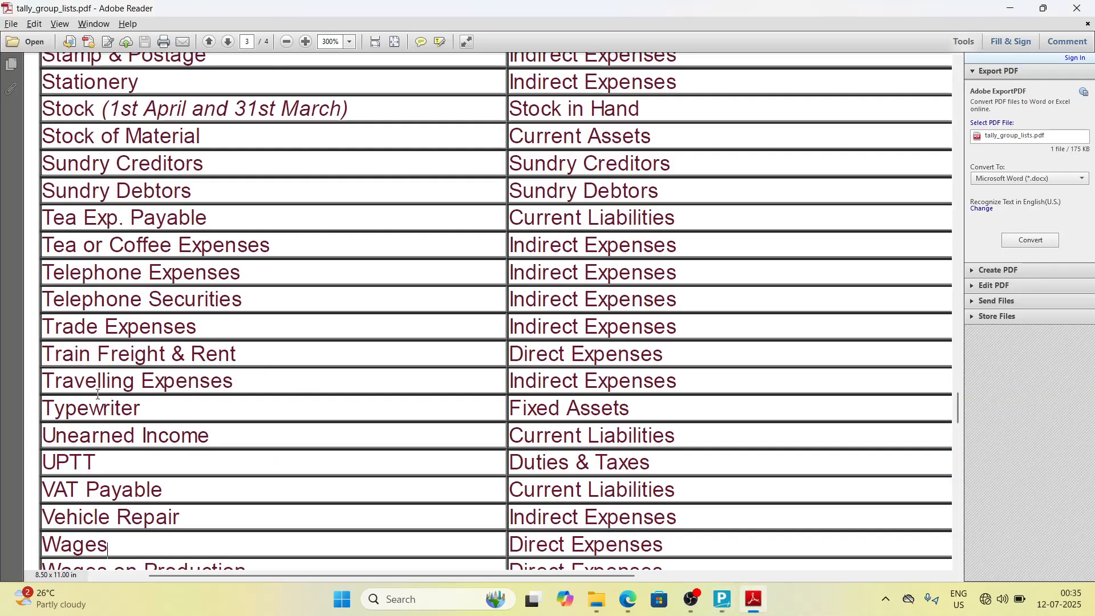
{"action": "key", "text": "alt+Tab"}
{"action": "key", "text": "ctrl+a"}
Step: Create the ledger Travelling Expenses under Indirect Expenses and save it
{"action": "type", "text": "Tra"}
{"action": "key", "text": "alt+Tab"}
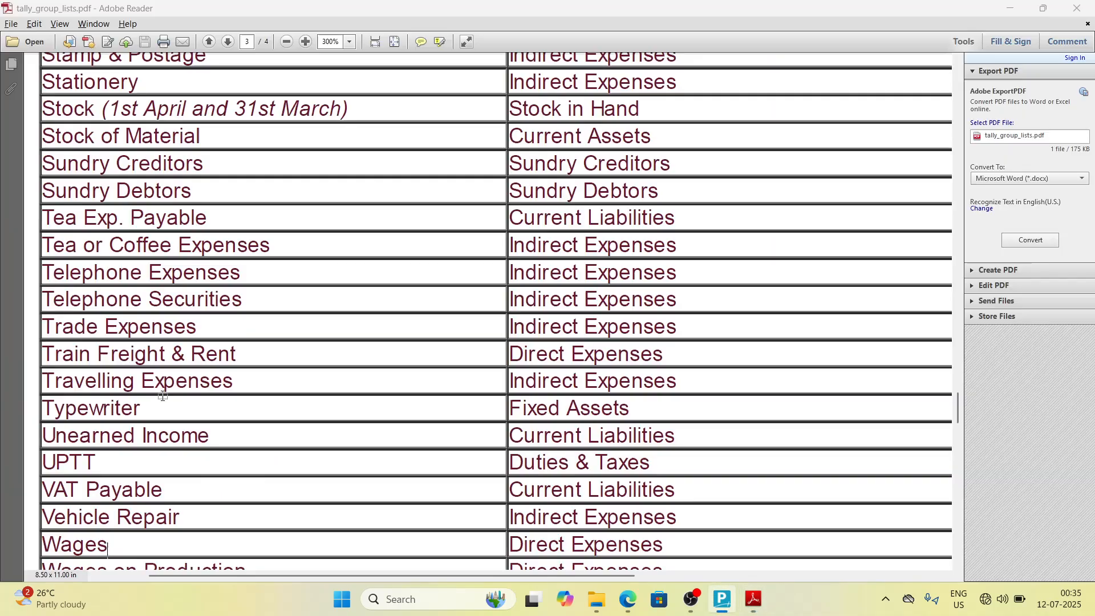
{"action": "key", "text": "alt+Tab"}
{"action": "type", "text": "vell"}
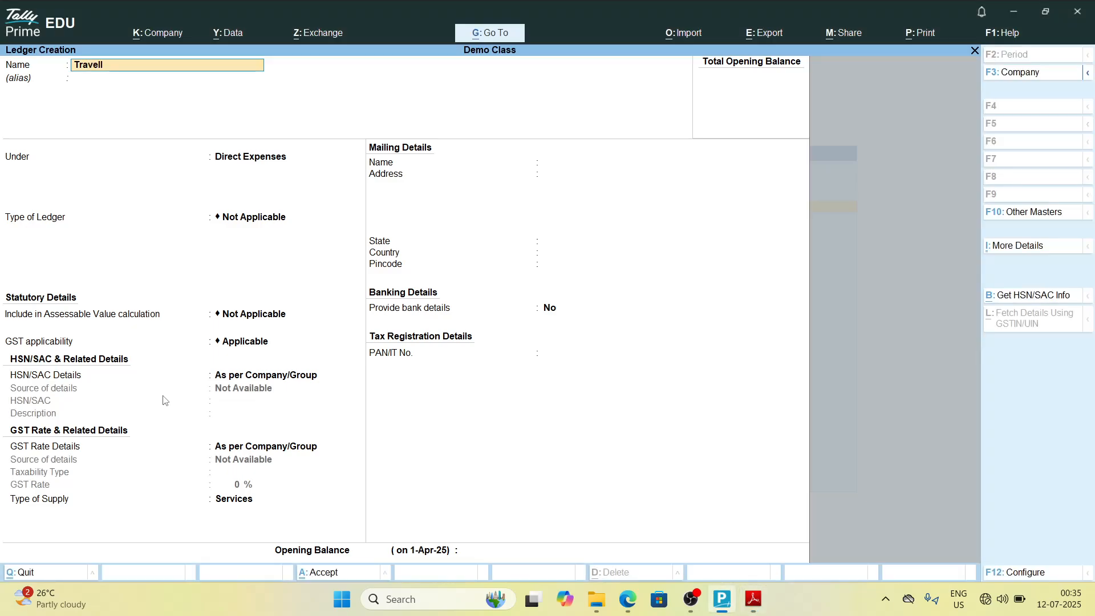
{"action": "type", "text": "ing"}
{"action": "key", "text": "alt+Tab"}
{"action": "key", "text": "alt+Tab"}
{"action": "type", "text": "Expenses"}
{"action": "key", "text": "alt+Tab"}
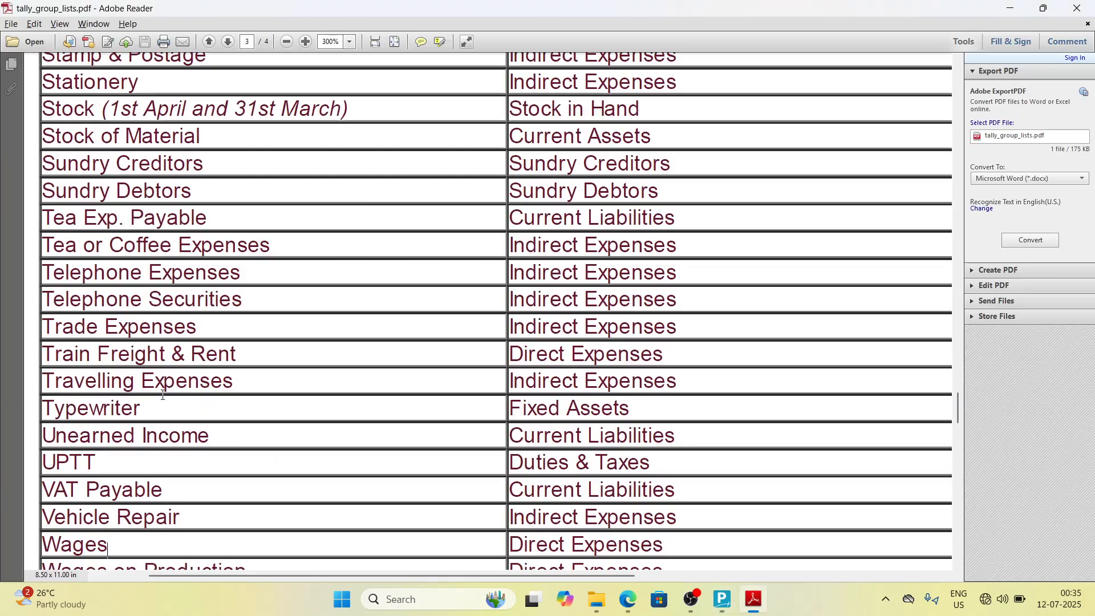
{"action": "key", "text": "alt+Tab"}
{"action": "key", "text": "Return"}
{"action": "key", "text": "Return"}
{"action": "type", "text": "Ind"}
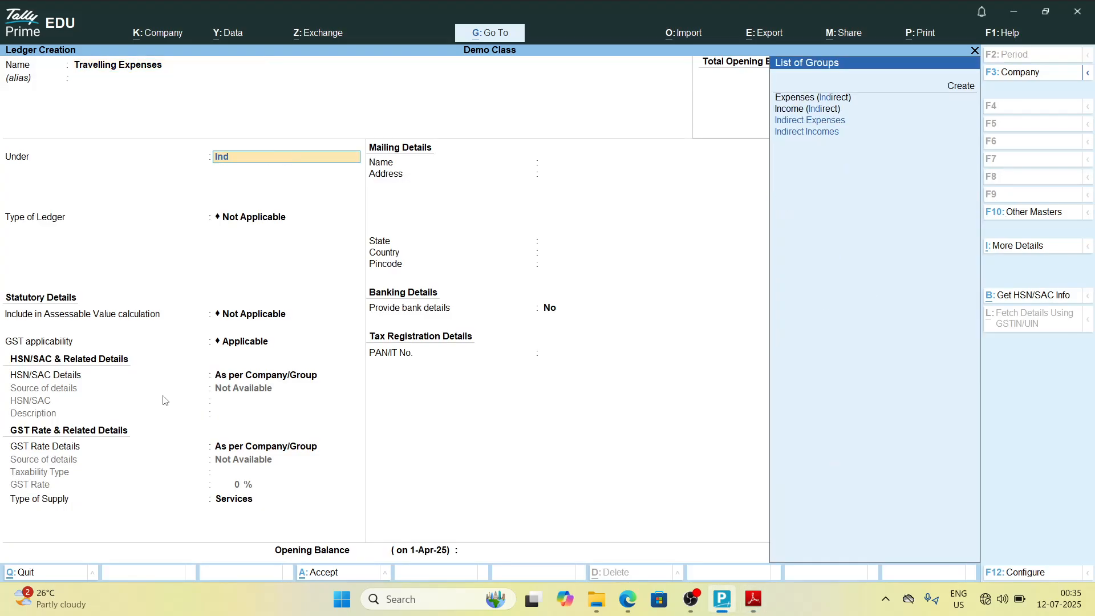
{"action": "key", "text": "Down"}
{"action": "key", "text": "Down"}
{"action": "key", "text": "Return"}
{"action": "key", "text": "ctrl+a"}
Step: Create the ledger Typewriter under Fixed Assets and save it
{"action": "key", "text": "alt+Tab"}
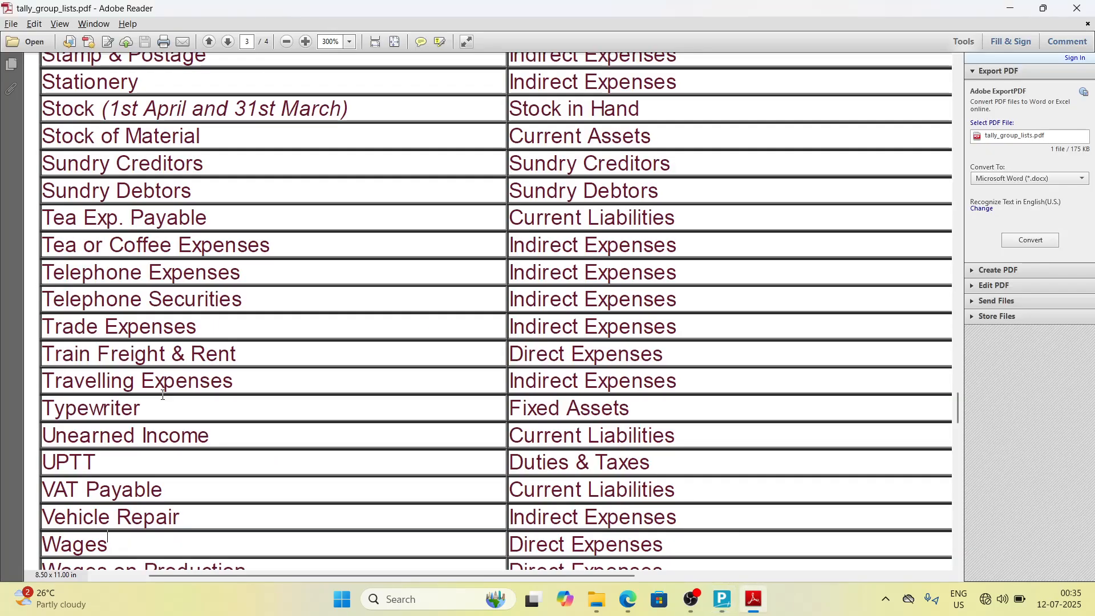
{"action": "key", "text": "alt+Tab"}
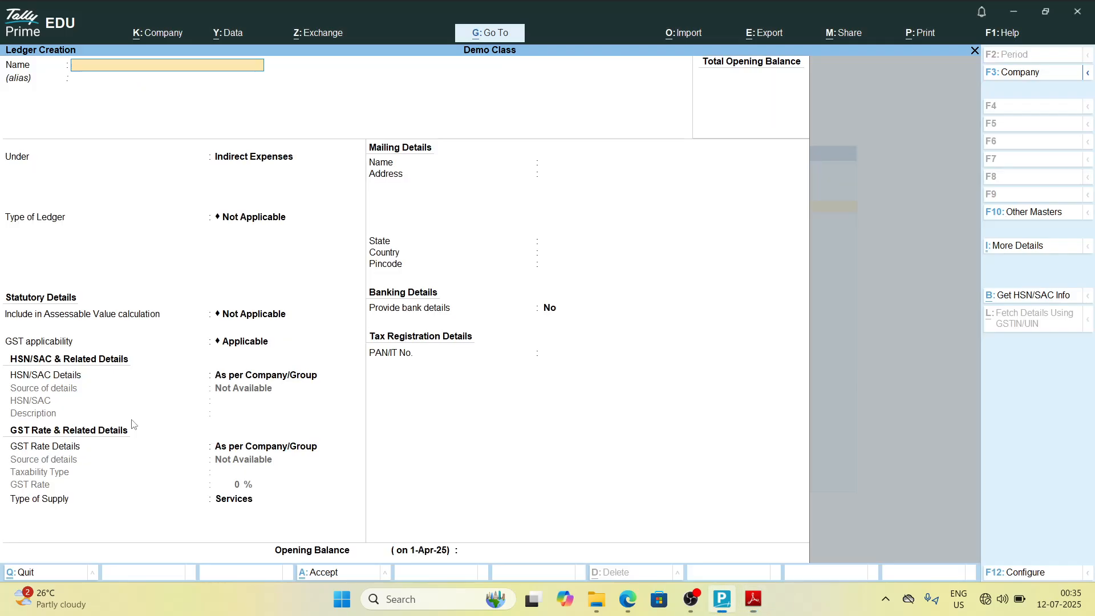
{"action": "type", "text": "Type"}
{"action": "key", "text": "alt+Tab"}
{"action": "key", "text": "alt+Tab"}
{"action": "type", "text": "writer"}
{"action": "key", "text": "alt+Tab"}
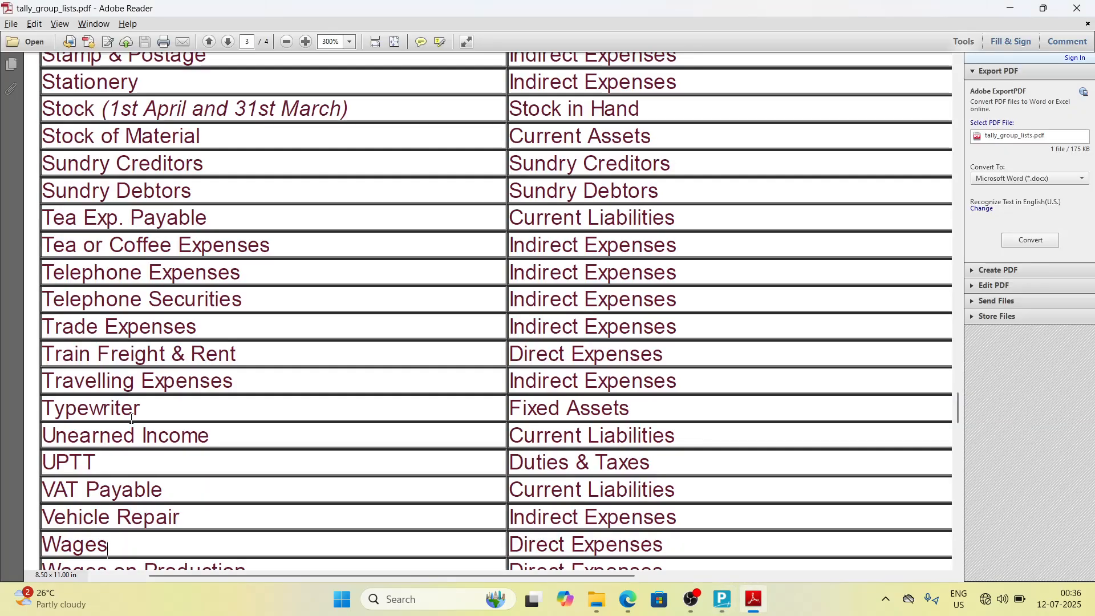
{"action": "key", "text": "alt+Tab"}
{"action": "key", "text": "Return"}
{"action": "type", "text": "F"}
{"action": "key", "text": "Return"}
{"action": "key", "text": "ctrl+a"}
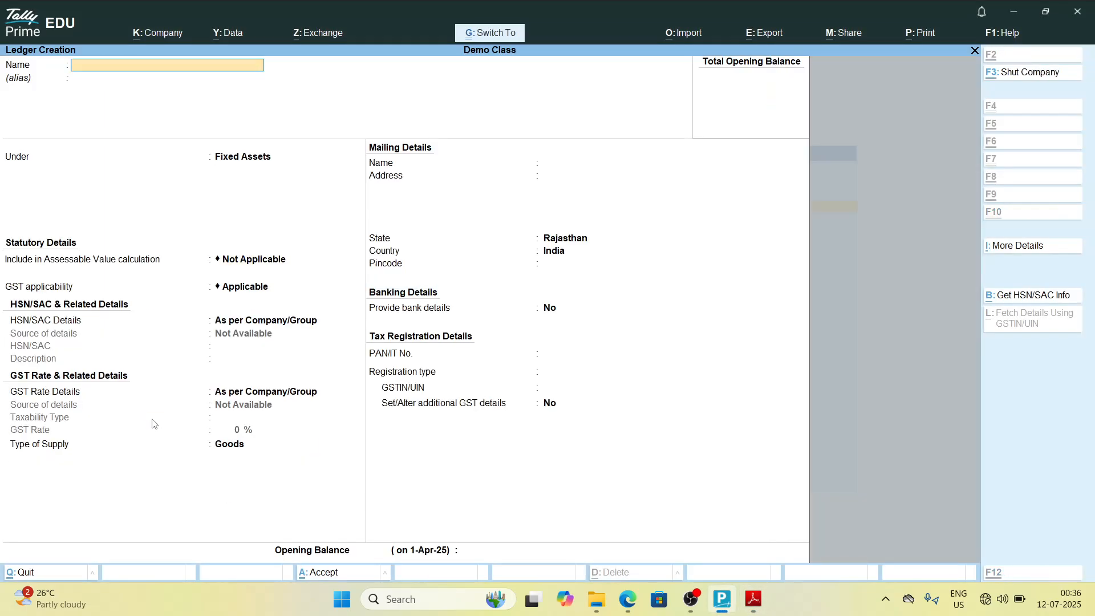
Step: Create the ledger Unearned Income under Current Liabilities and save it
{"action": "key", "text": "alt+Tab"}
{"action": "key", "text": "alt+Tab"}
{"action": "type", "text": "U"}
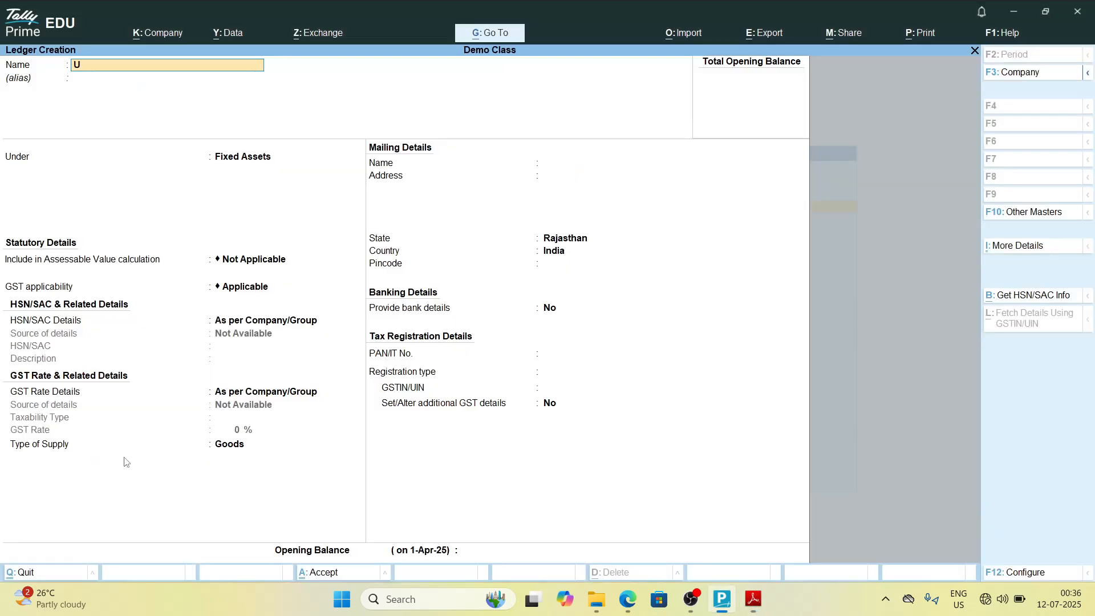
{"action": "type", "text": "ne"}
{"action": "key", "text": "alt+Tab"}
{"action": "key", "text": "alt+Tab"}
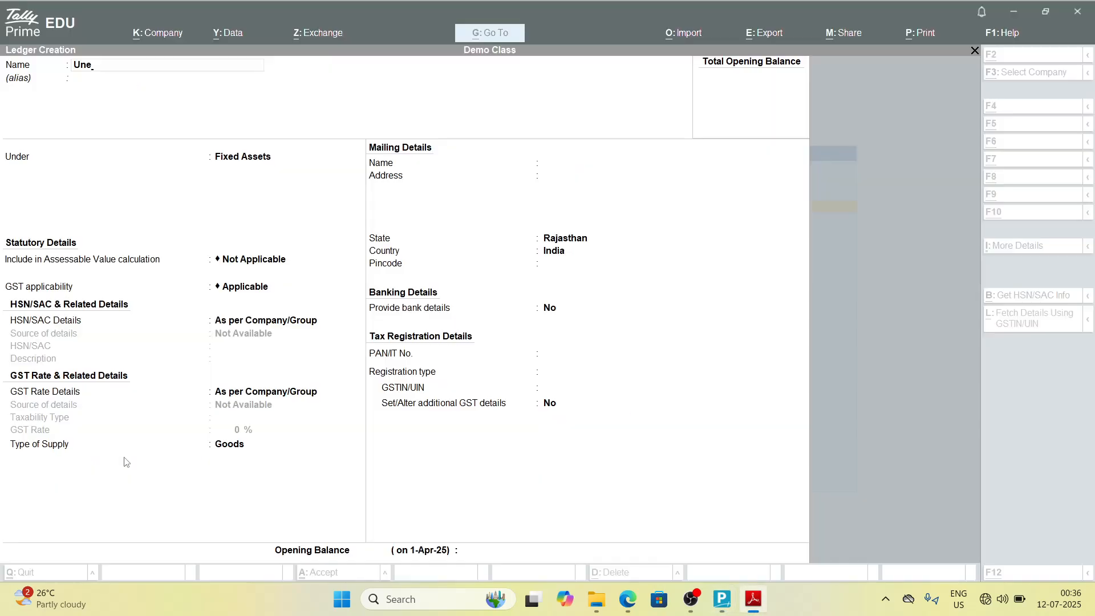
{"action": "key", "text": "alt+Tab"}
{"action": "key", "text": "alt+Tab"}
{"action": "type", "text": "ar"}
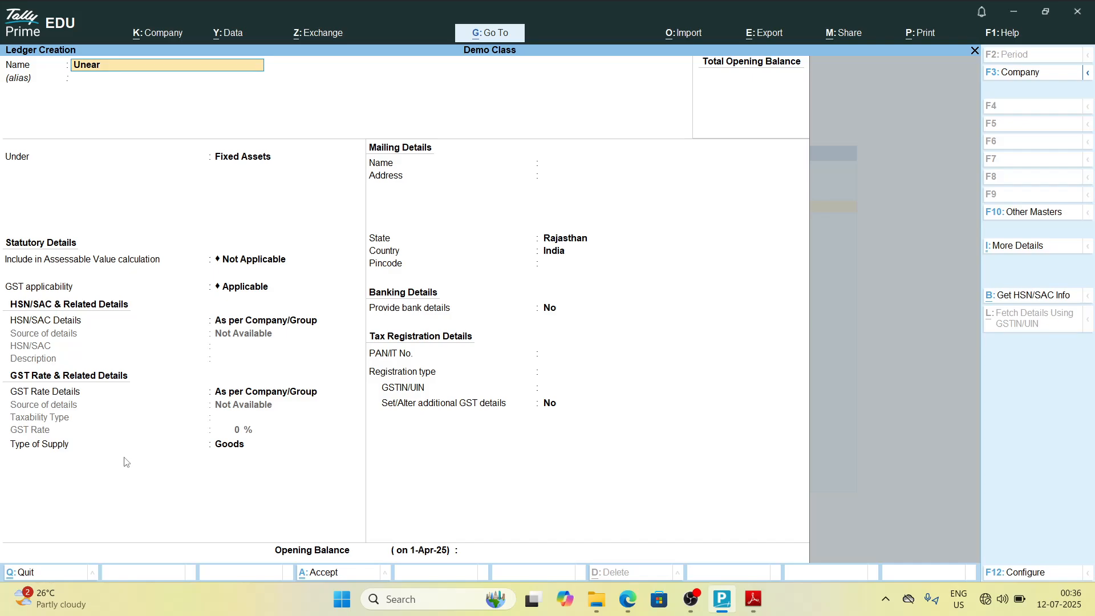
{"action": "type", "text": "ned"}
{"action": "key", "text": "alt+Tab"}
{"action": "key", "text": "alt+Tab"}
{"action": "type", "text": "income"}
{"action": "key", "text": "alt+Tab"}
{"action": "key", "text": "alt+Tab"}
{"action": "key", "text": "Return"}
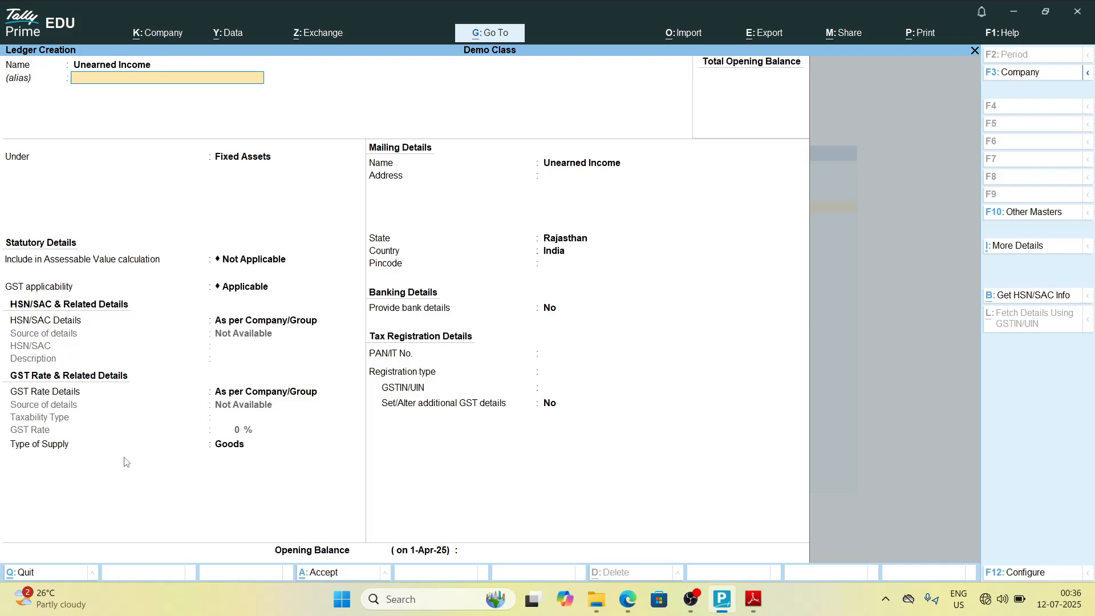
{"action": "key", "text": "Return"}
{"action": "key", "text": "alt+Tab"}
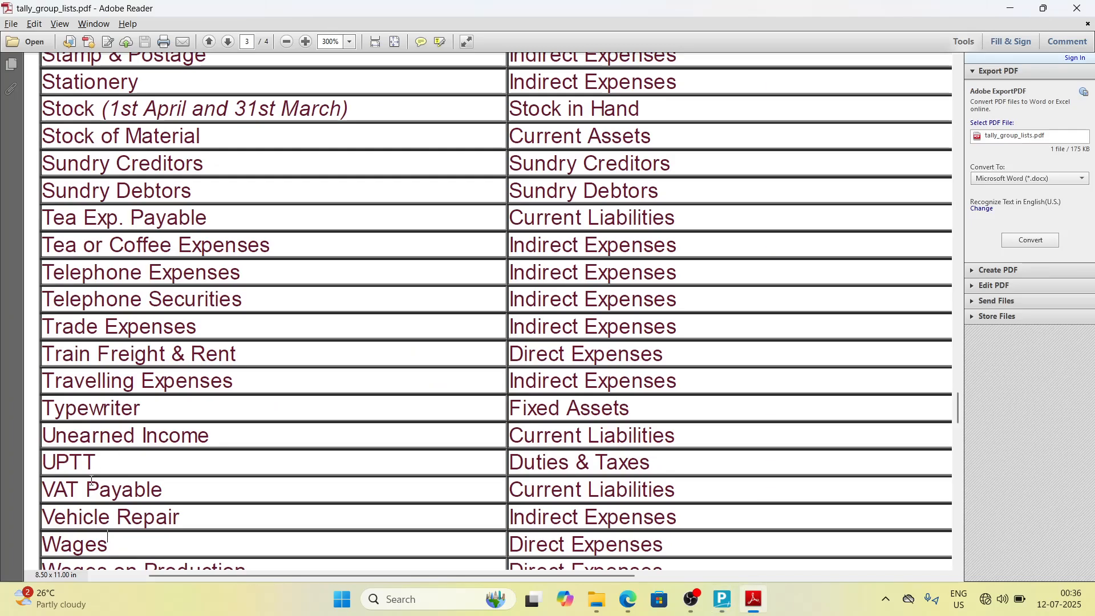
{"action": "key", "text": "alt+Tab"}
{"action": "type", "text": "Cu"}
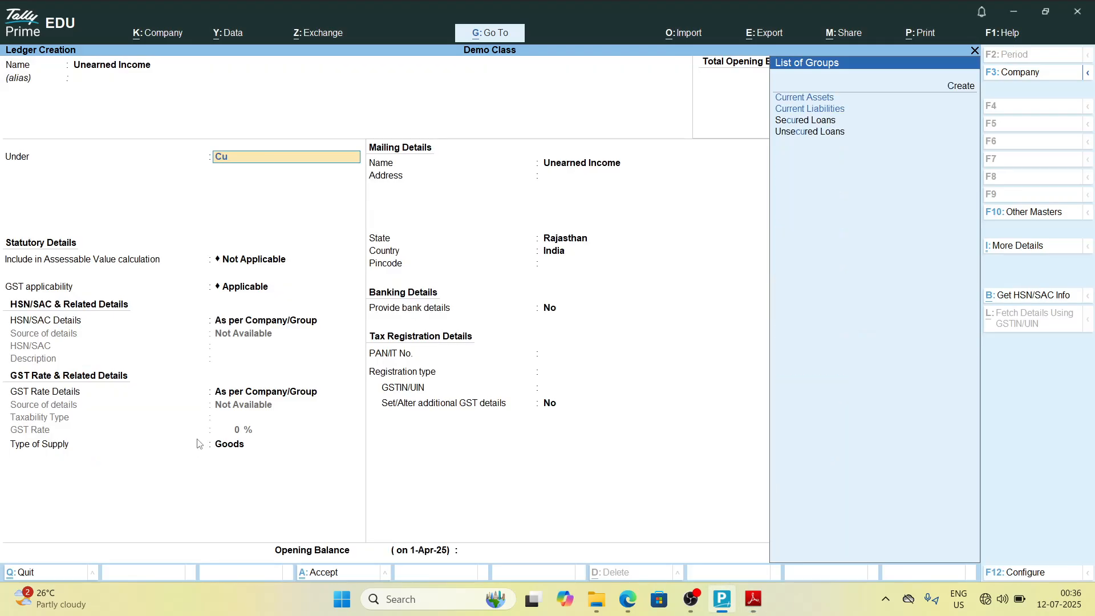
{"action": "key", "text": "Down"}
{"action": "key", "text": "Return"}
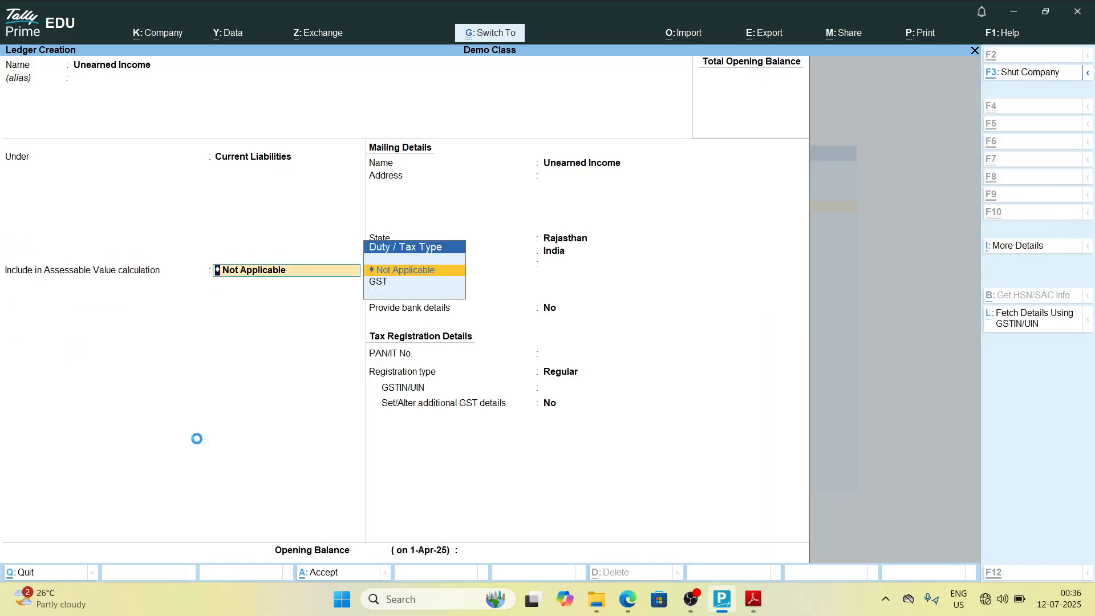
{"action": "key", "text": "ctrl+a"}
Step: Create the ledger Uptt under Duties & Taxes with duty type Others and save it
{"action": "key", "text": "alt+Tab"}
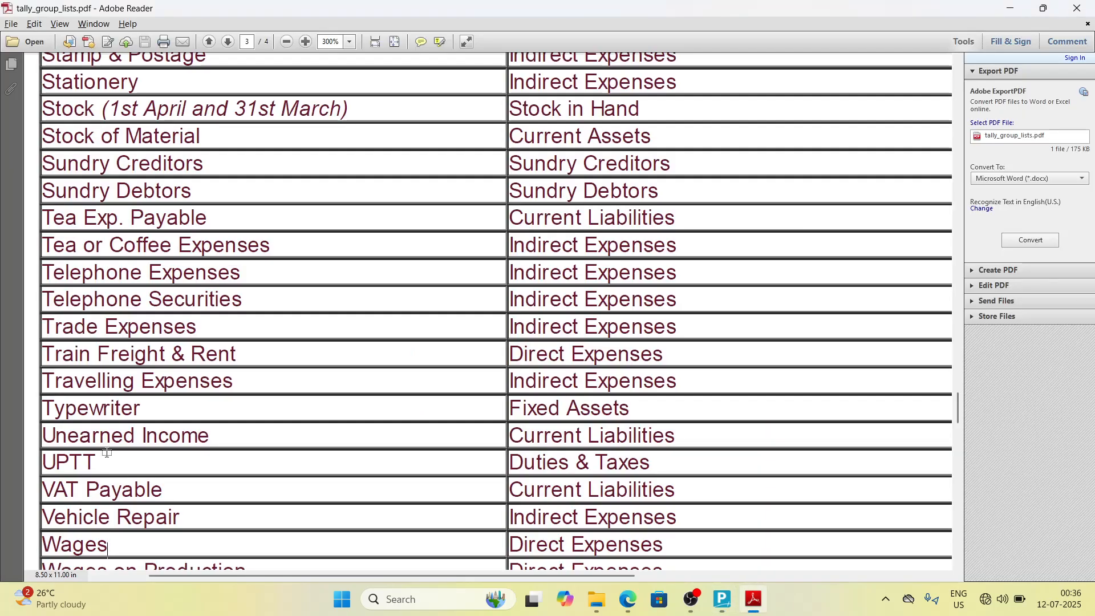
{"action": "key", "text": "alt+Tab"}
{"action": "type", "text": "Uptt"}
{"action": "key", "text": "alt+Tab"}
Step: Scroll through the end of the group list PDF to check the remaining ledger entries
{"action": "key", "text": "alt+Tab"}
{"action": "key", "text": "Return"}
{"action": "key", "text": "Return"}
{"action": "type", "text": "Du"}
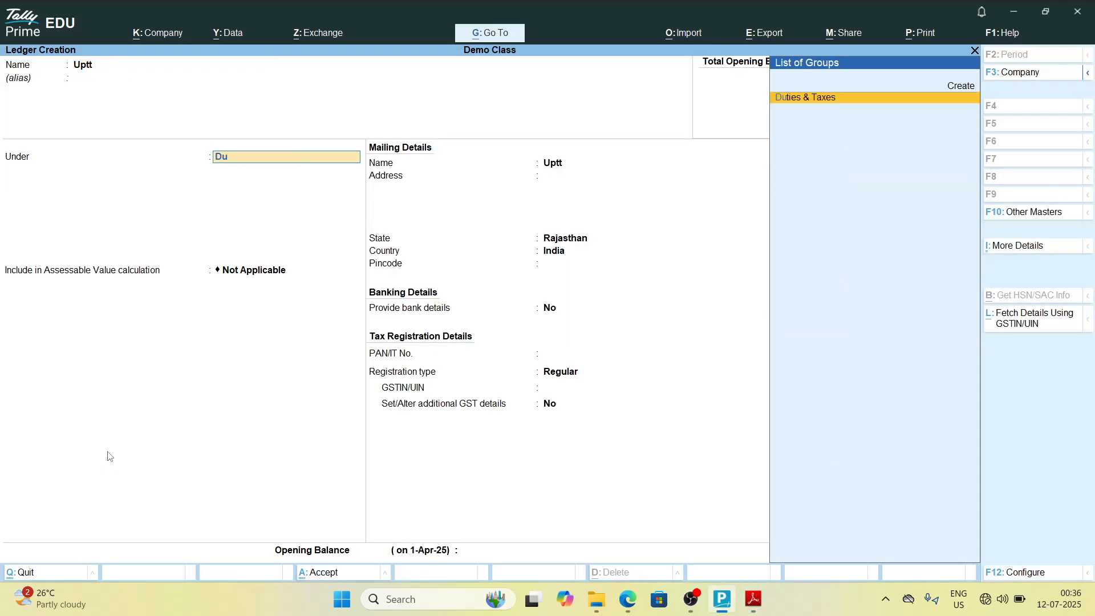
{"action": "key", "text": "Return"}
{"action": "key", "text": "Return"}
{"action": "key", "text": "ctrl+a"}
{"action": "key", "text": "alt+Tab"}
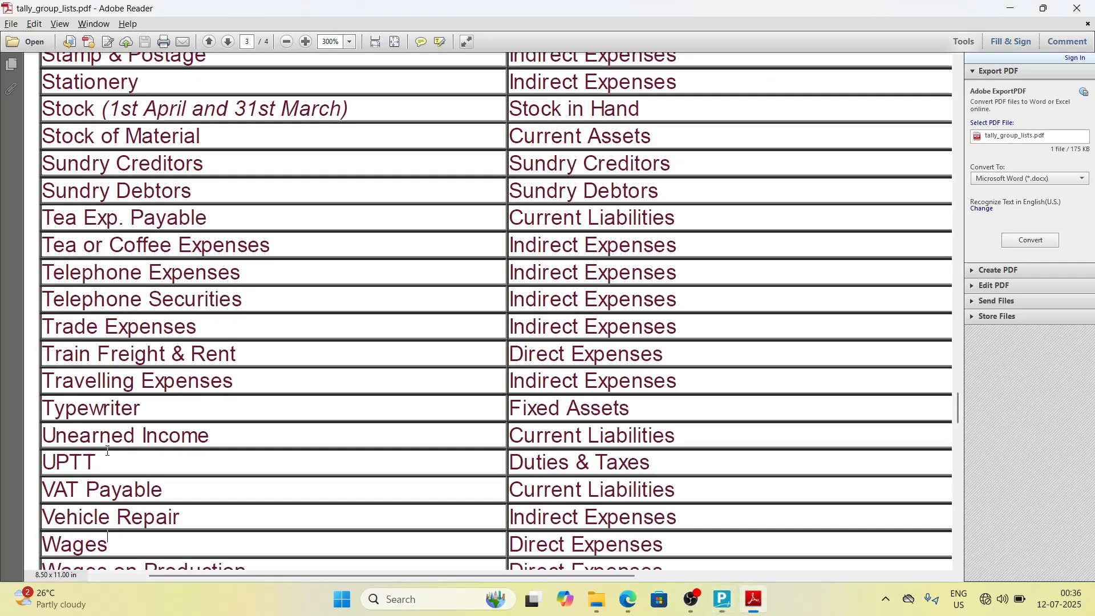
{"action": "key", "text": "Down"}
{"action": "key", "text": "Down"}
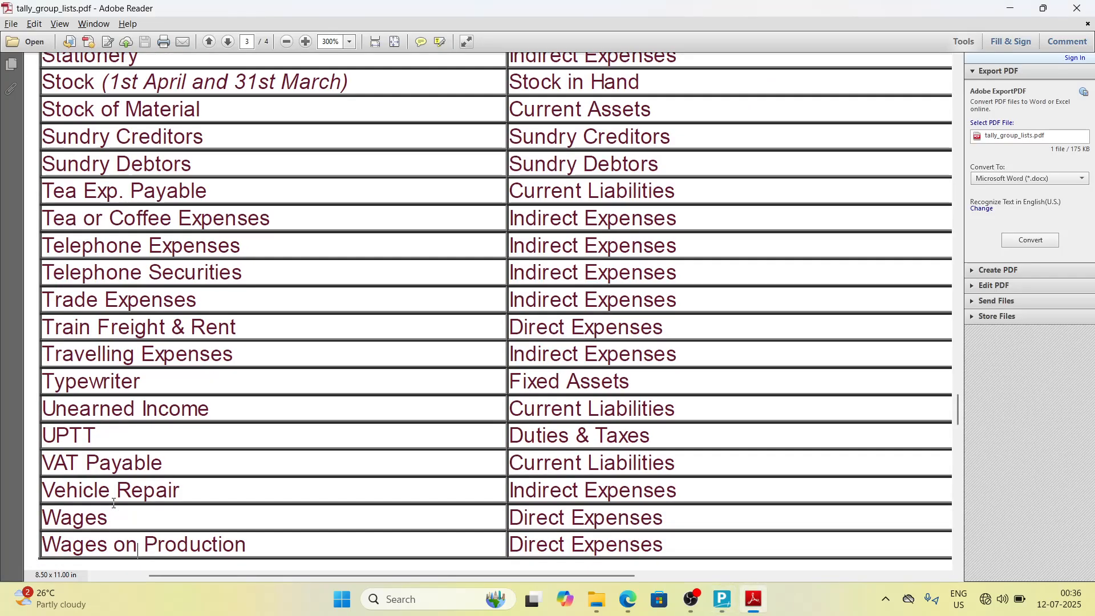
{"action": "key", "text": "Up"}
{"action": "key", "text": "Up"}
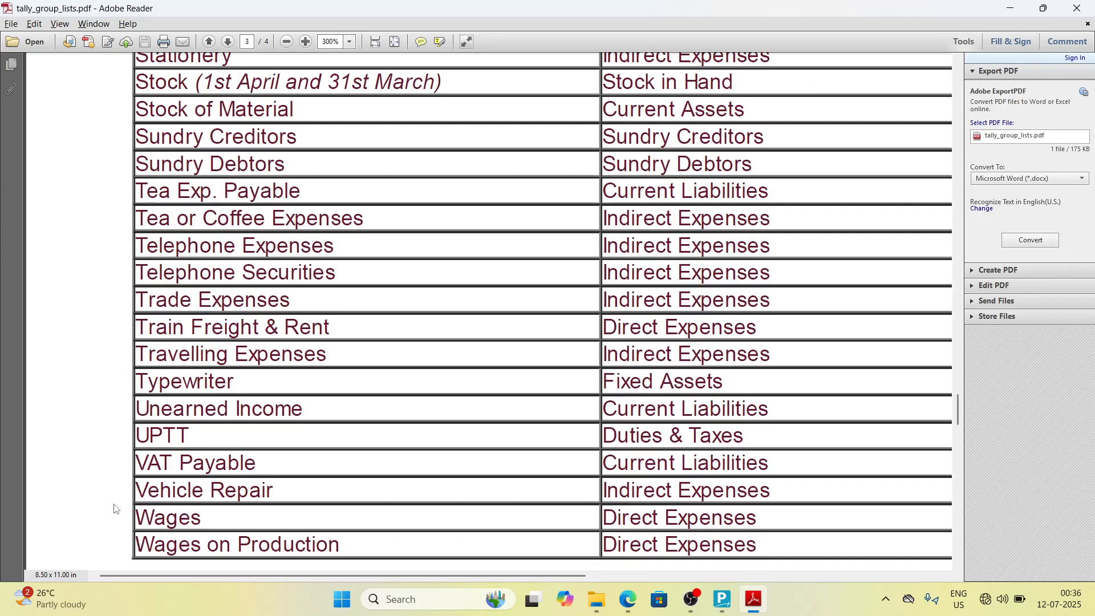
{"action": "key", "text": "Down"}
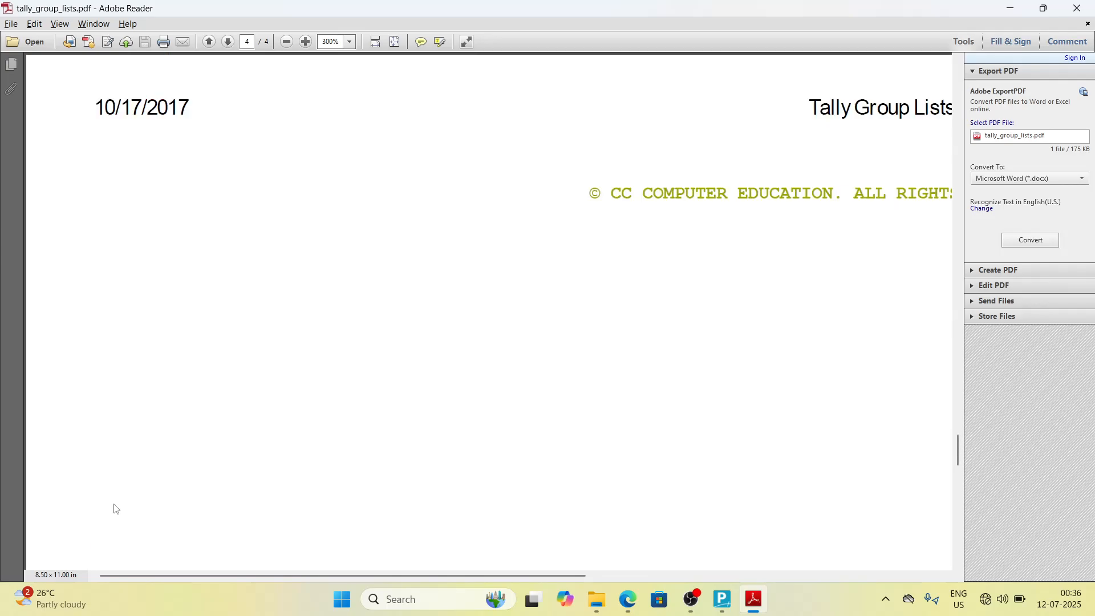
{"action": "key", "text": "Down"}
{"action": "key", "text": "Up"}
{"action": "key", "text": "Up"}
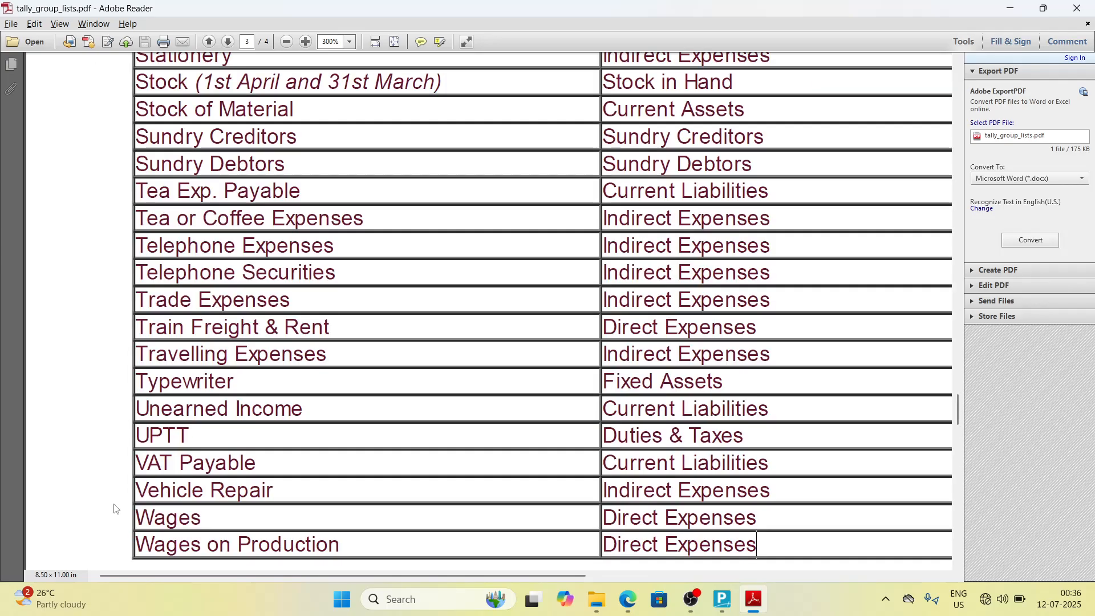
Step: Create the ledger Wages under Duties & Taxes with duty type Others and save it
{"action": "key", "text": "alt+Tab"}
{"action": "type", "text": "Wage"}
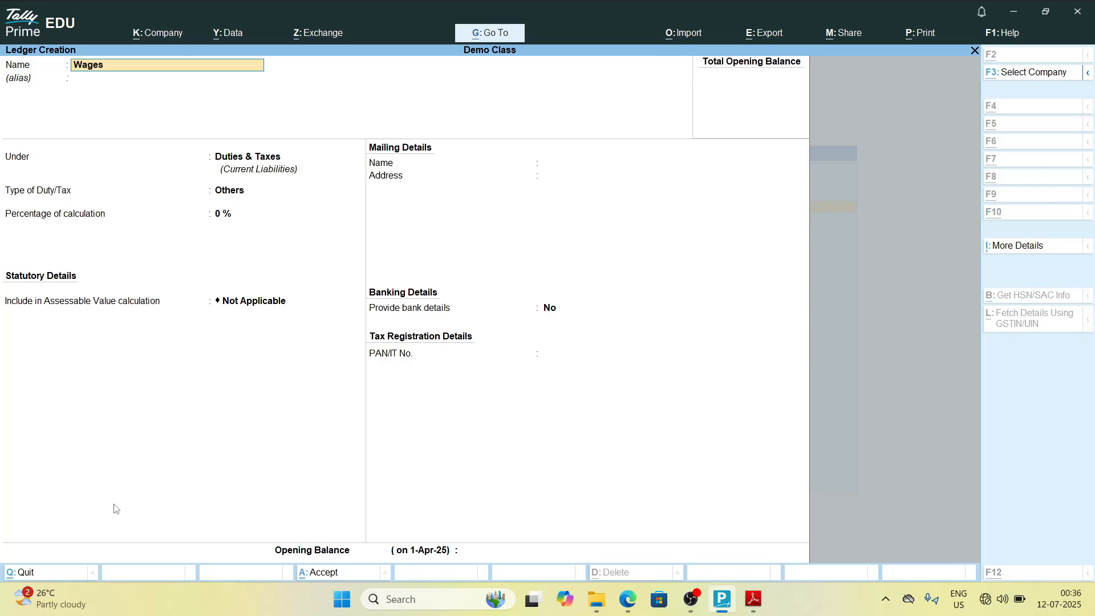
{"action": "key", "text": "alt+Tab"}
{"action": "key", "text": "alt+Tab"}
{"action": "type", "text": "s"}
{"action": "key", "text": "Return"}
{"action": "key", "text": "Return"}
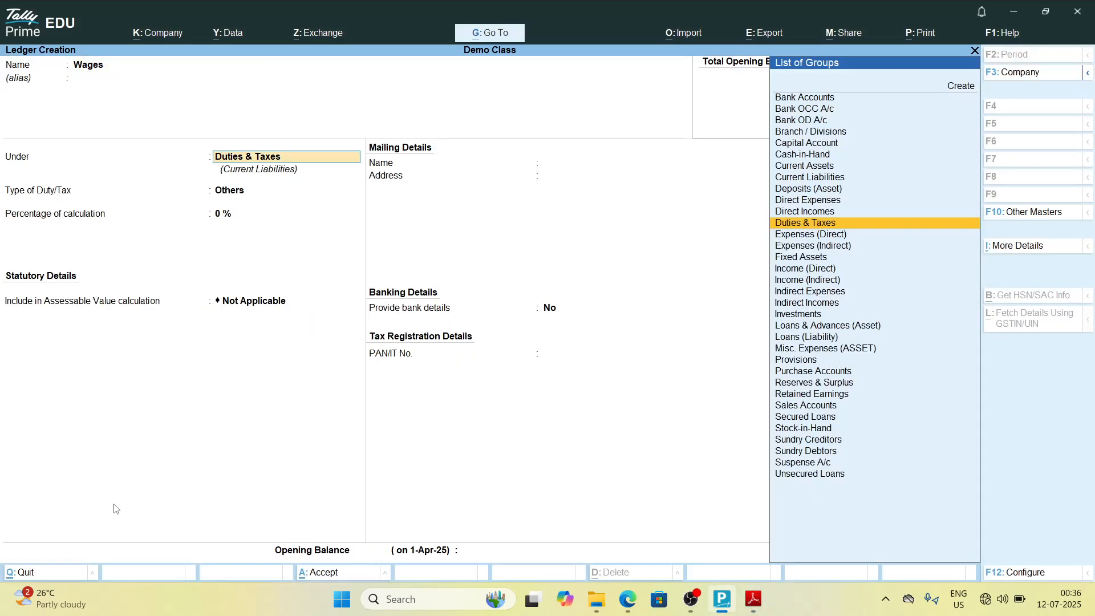
{"action": "type", "text": "Du"}
{"action": "key", "text": "Return"}
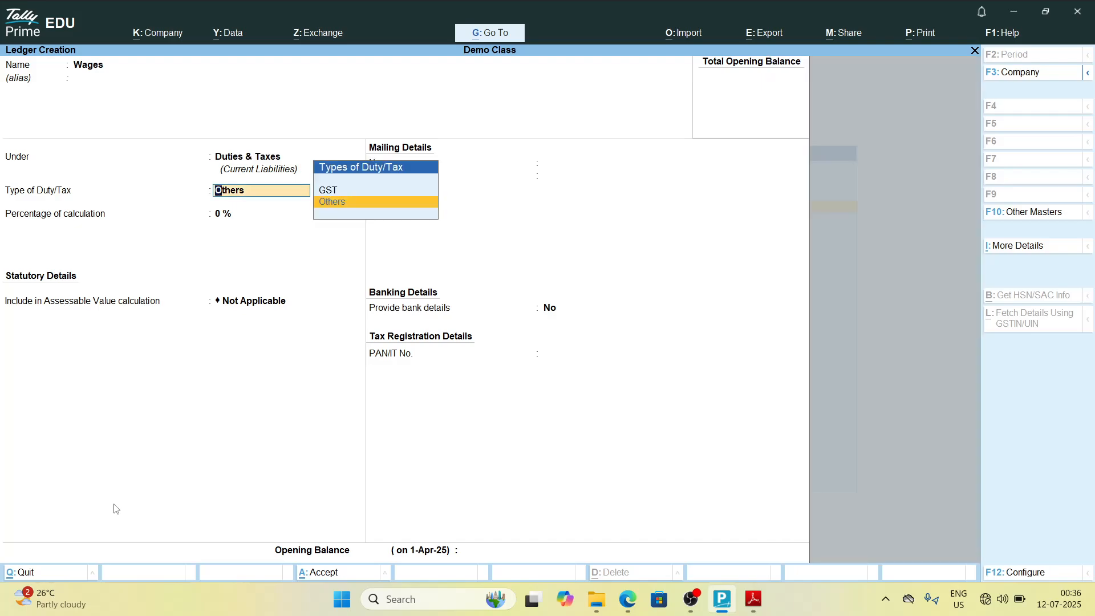
{"action": "key", "text": "Return"}
{"action": "key", "text": "ctrl+a"}
Step: Create the ledger Wages on Production under Direct Expenses and save it
{"action": "key", "text": "alt+Tab"}
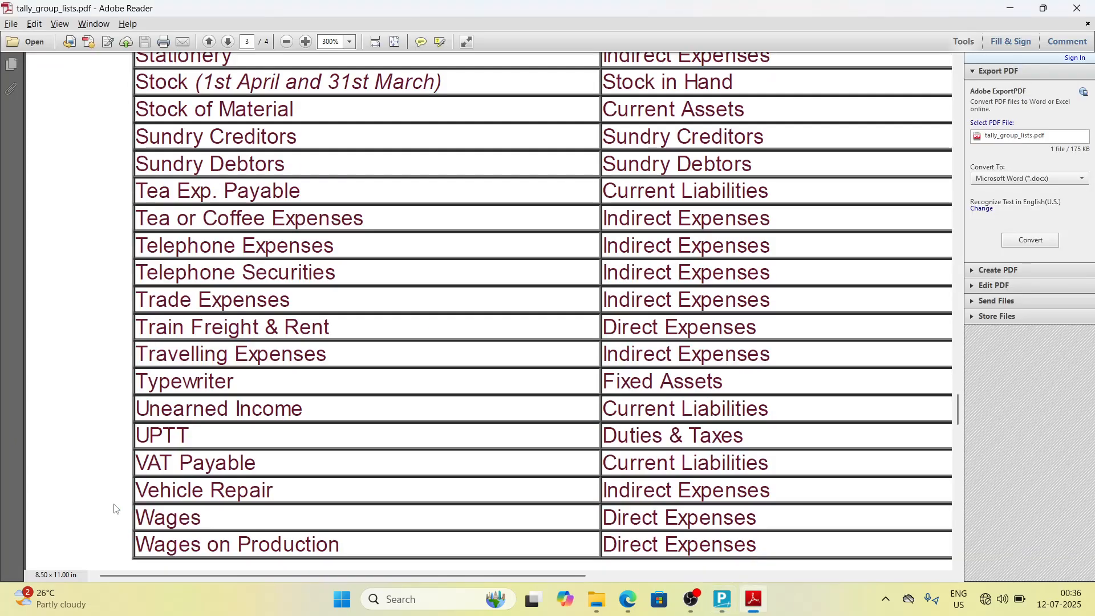
{"action": "scroll", "coordinate": [115, 509], "scroll_direction": "down", "scroll_amount": 5}
{"action": "scroll", "coordinate": [115, 509], "scroll_direction": "up", "scroll_amount": 10}
{"action": "key", "text": "alt+Tab"}
{"action": "type", "text": "Wages"}
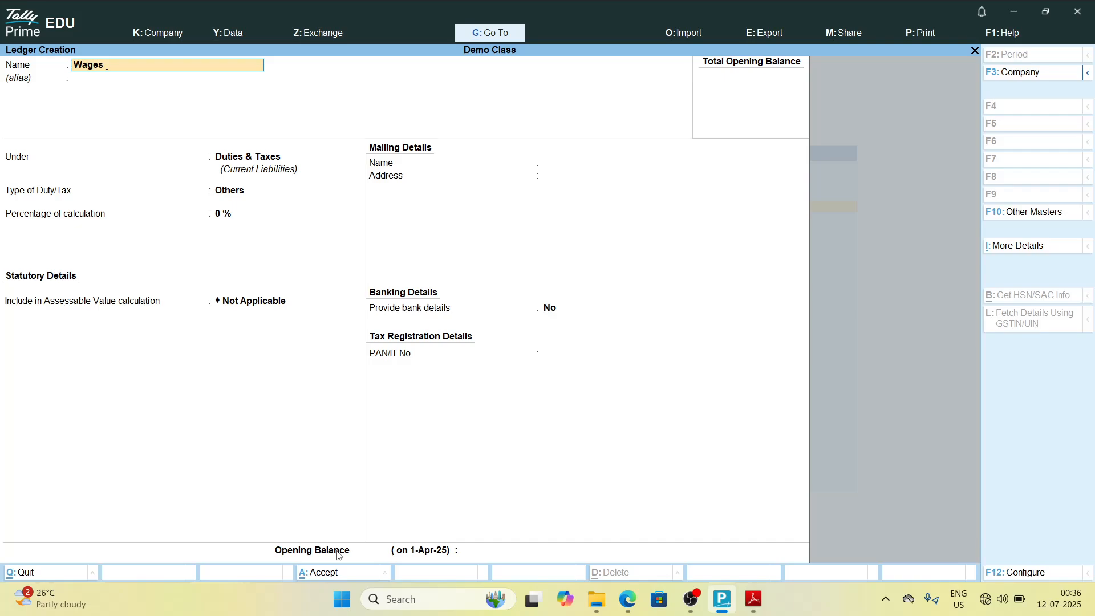
{"action": "key", "text": "alt+Tab"}
{"action": "key", "text": "alt+Tab"}
{"action": "type", "text": "on Pro"}
{"action": "key", "text": "alt+Tab"}
{"action": "key", "text": "alt+Tab"}
{"action": "type", "text": "duction"}
{"action": "key", "text": "alt+Tab"}
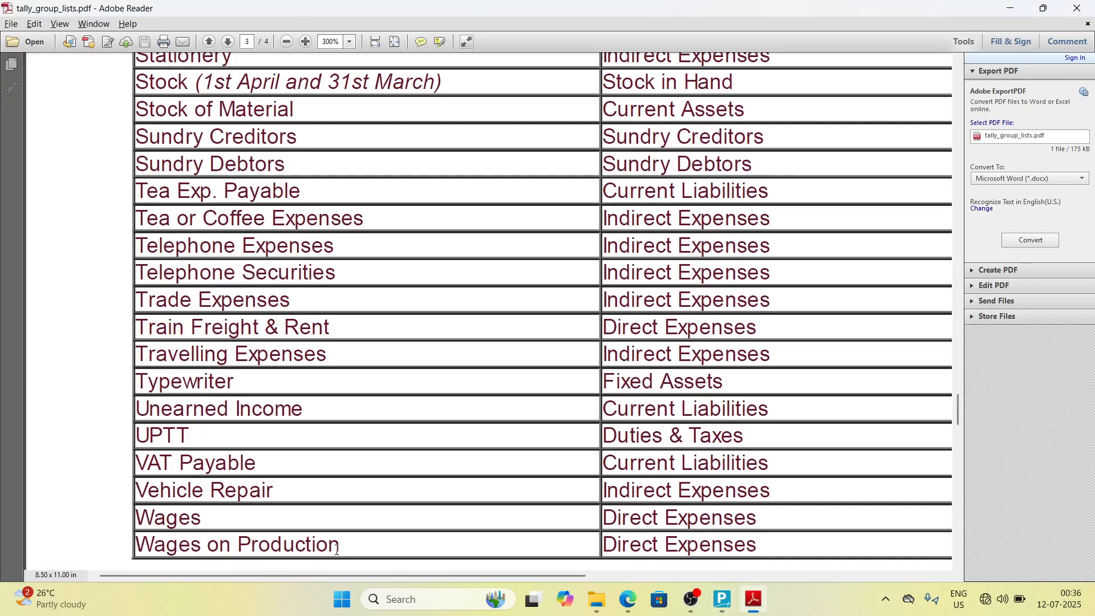
{"action": "key", "text": "alt+Tab"}
{"action": "key", "text": "Return"}
{"action": "type", "text": "Dir"}
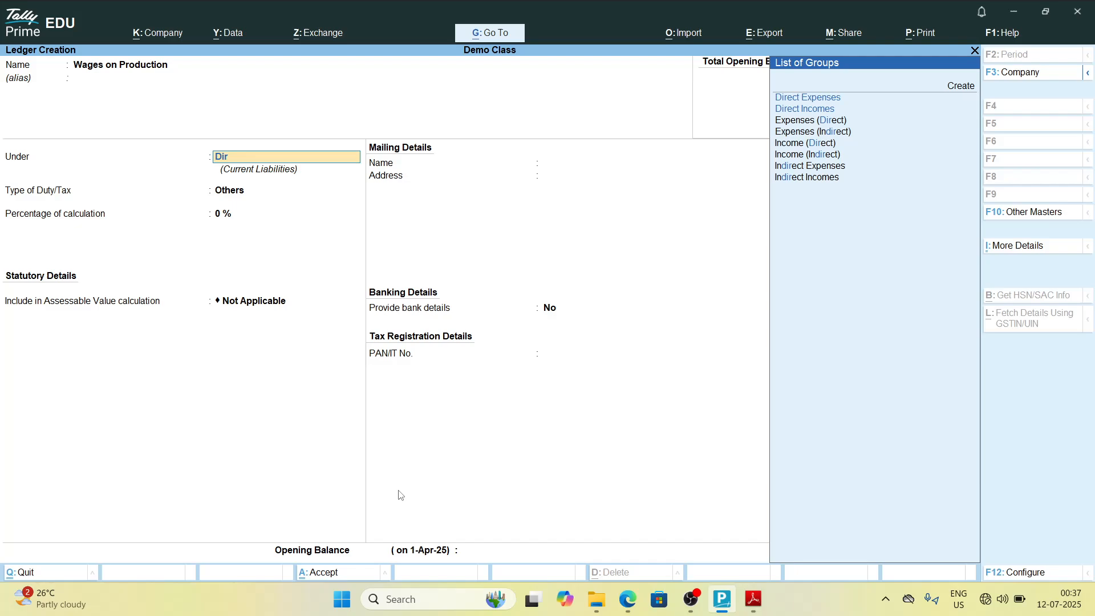
{"action": "key", "text": "Down"}
{"action": "key", "text": "Up"}
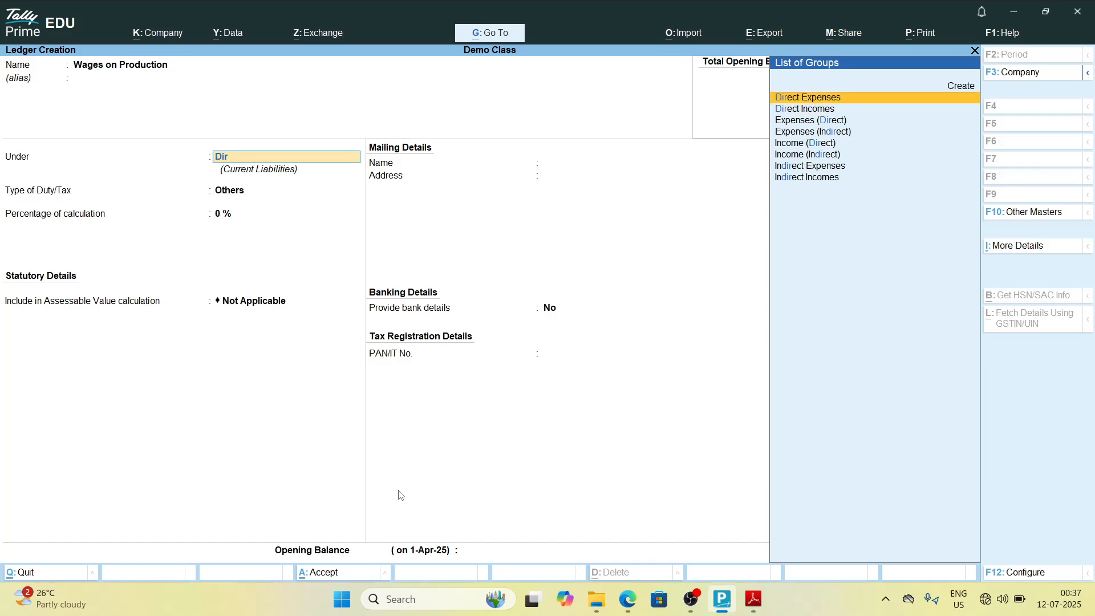
{"action": "key", "text": "Return"}
{"action": "key", "text": "Return"}
{"action": "key", "text": "Return"}
{"action": "key", "text": "ctrl+a"}
Step: Scroll through the end of the group list PDF to check for any remaining ledger entries
{"action": "key", "text": "alt+Tab"}
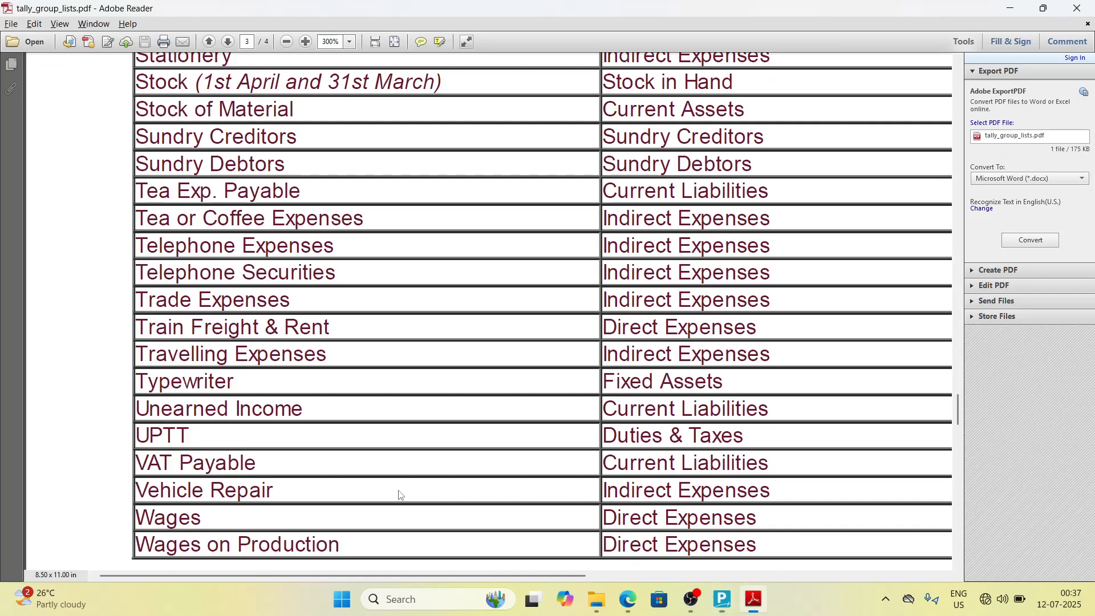
{"action": "key", "text": "End"}
{"action": "key", "text": "Down"}
{"action": "key", "text": "Down"}
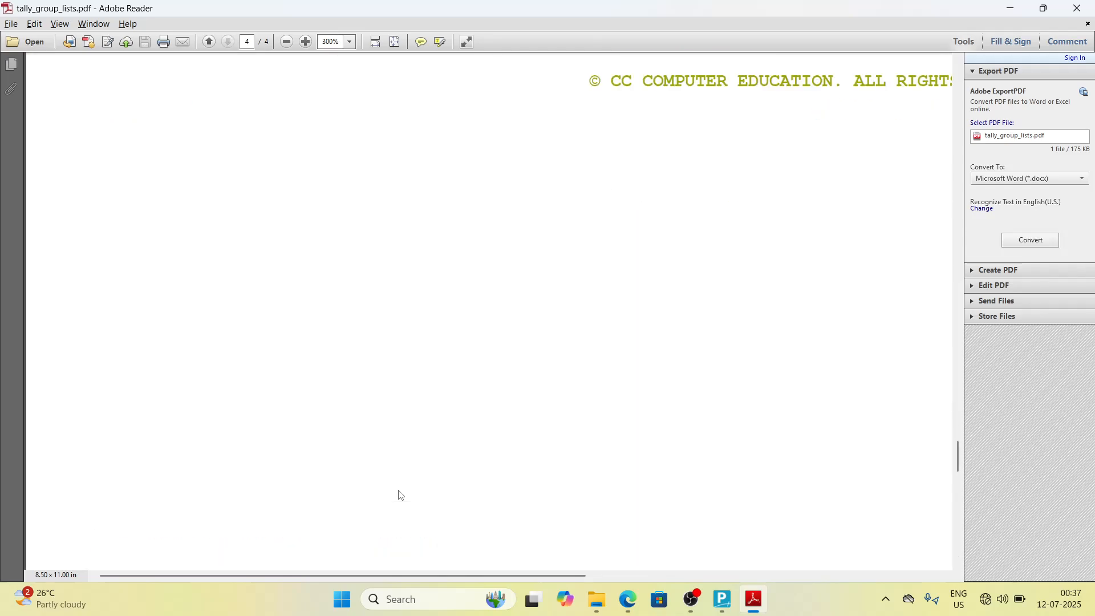
{"action": "key", "text": "Down"}
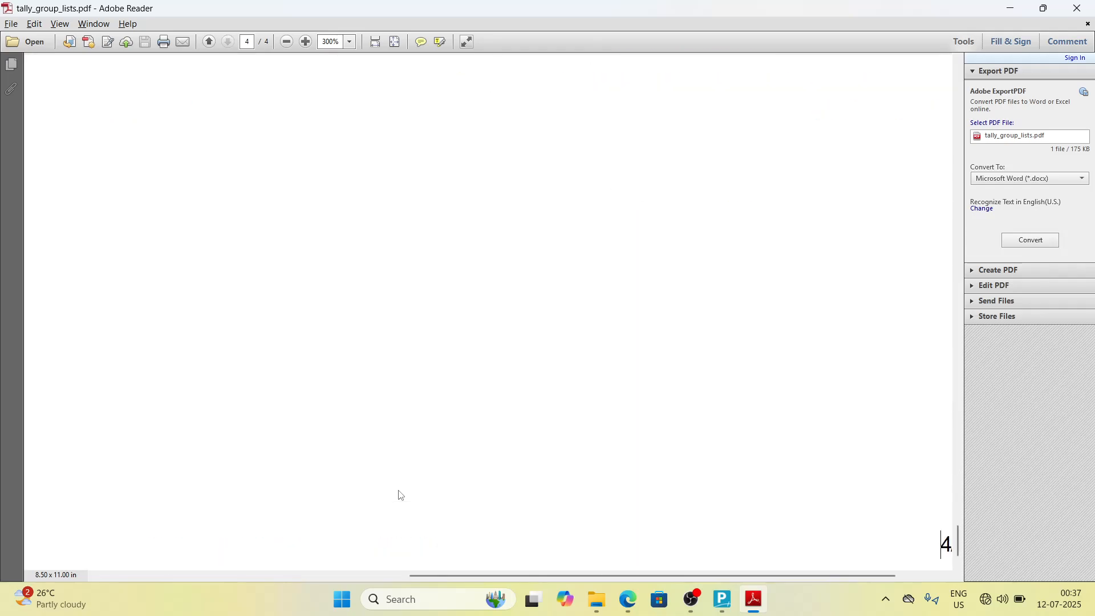
{"action": "key", "text": "Up"}
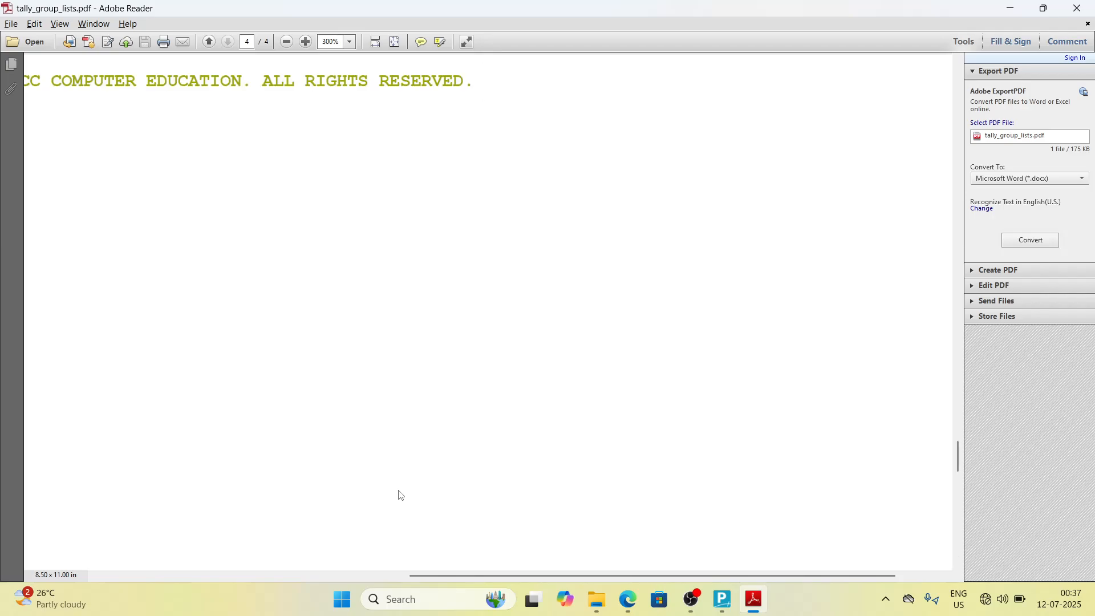
{"action": "key", "text": "Down"}
{"action": "key", "text": "Up"}
{"action": "key", "text": "Up"}
{"action": "key", "text": "Up"}
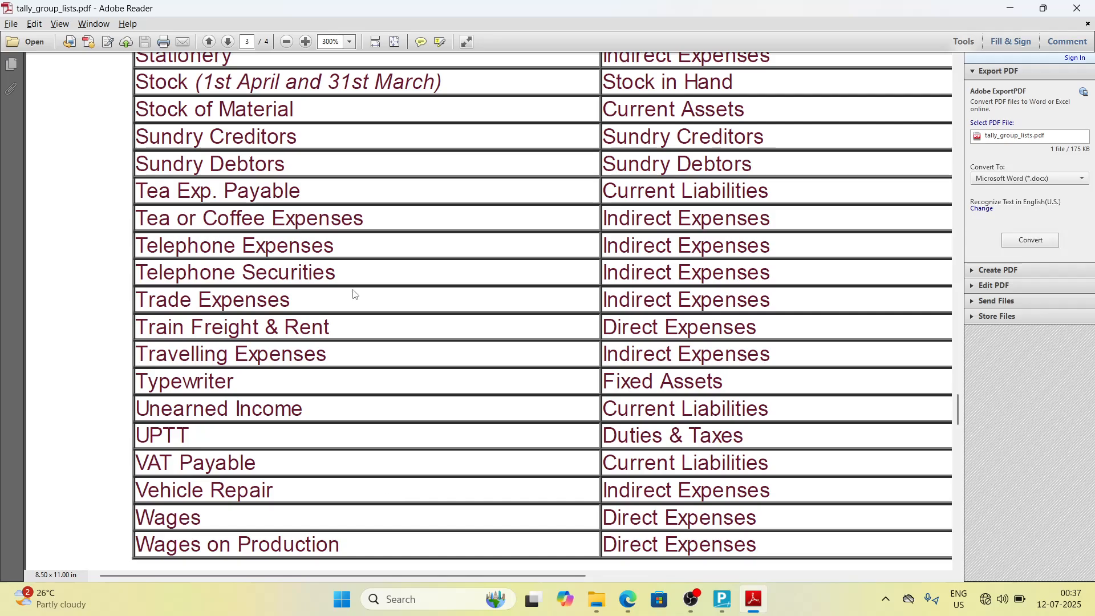
Step: Zoom the group list PDF out to 100% and close Adobe Reader
{"action": "left_click", "coordinate": [286, 41]}
{"action": "left_click", "coordinate": [286, 41]}
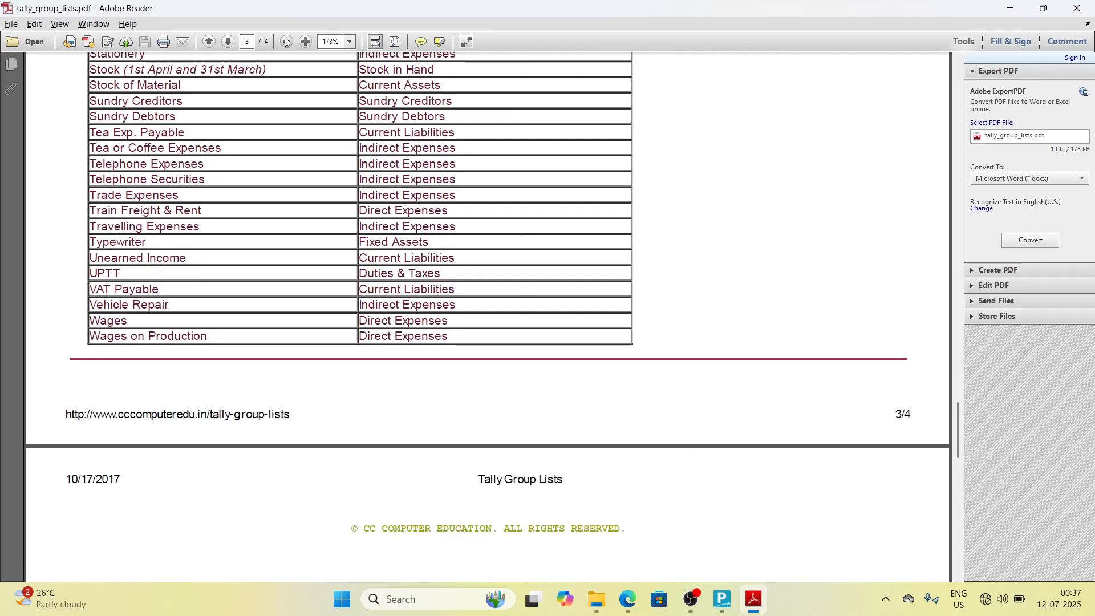
{"action": "left_click", "coordinate": [286, 41]}
{"action": "left_click", "coordinate": [286, 41]}
{"action": "left_click", "coordinate": [287, 41]}
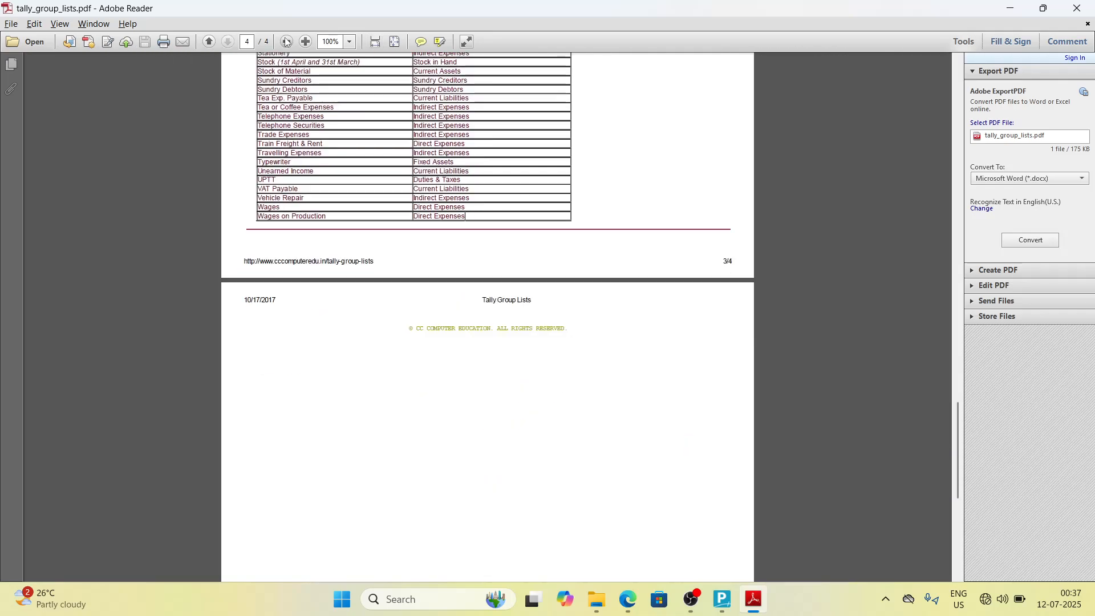
{"action": "key", "text": "Down"}
{"action": "key", "text": "Down"}
{"action": "key", "text": "Up"}
{"action": "key", "text": "Up"}
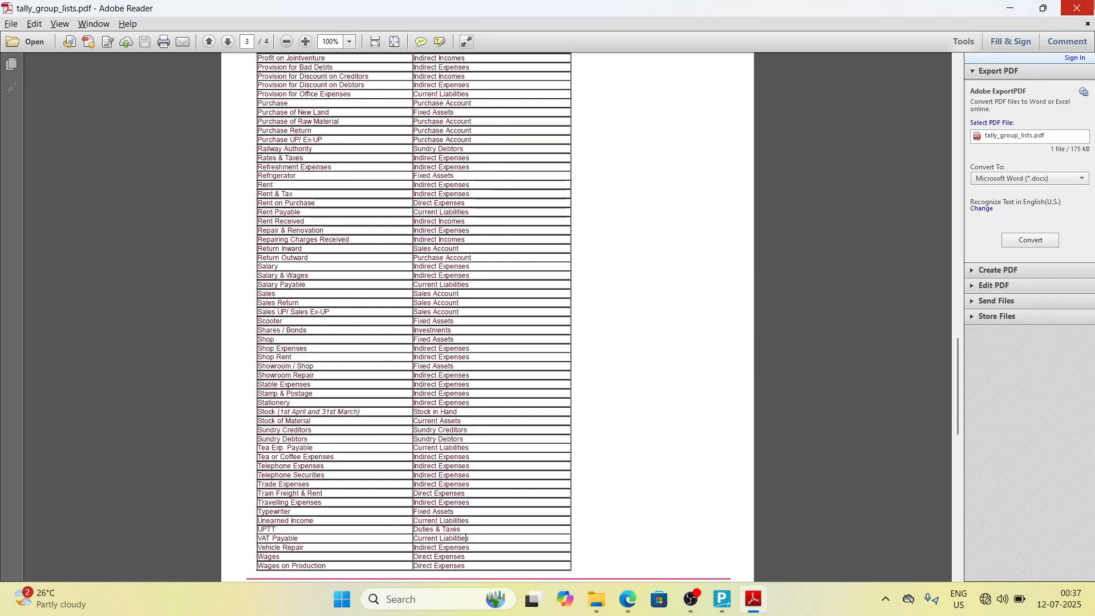
{"action": "left_click", "coordinate": [1076, 8]}
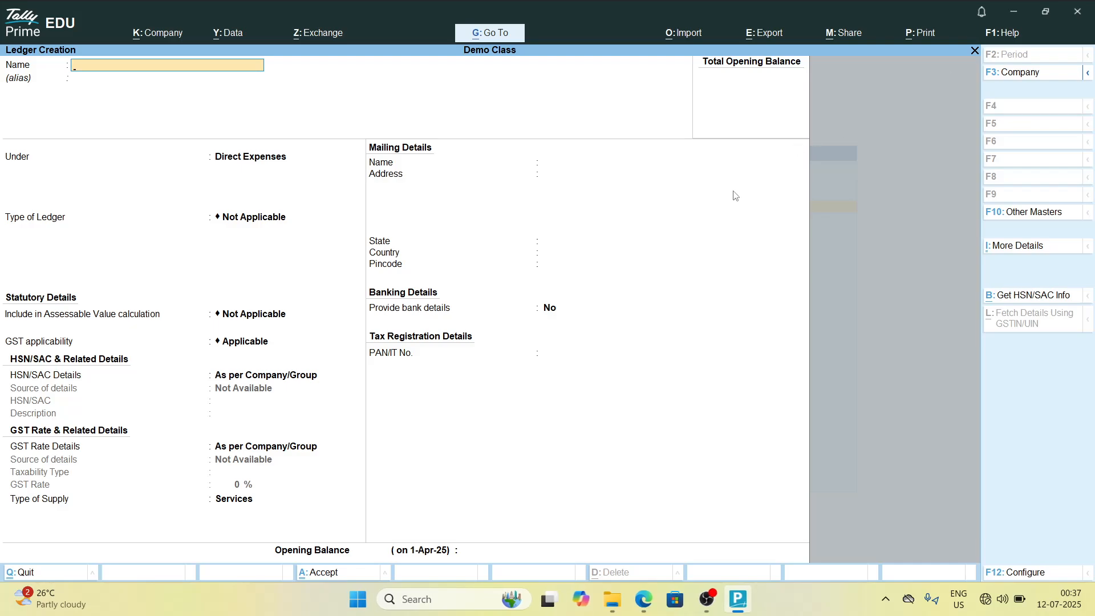
Step: Quit the empty Ledger Creation screen and return to the Gateway of Tally
{"action": "key", "text": "Escape"}
{"action": "key", "text": "y"}
{"action": "key", "text": "Escape"}
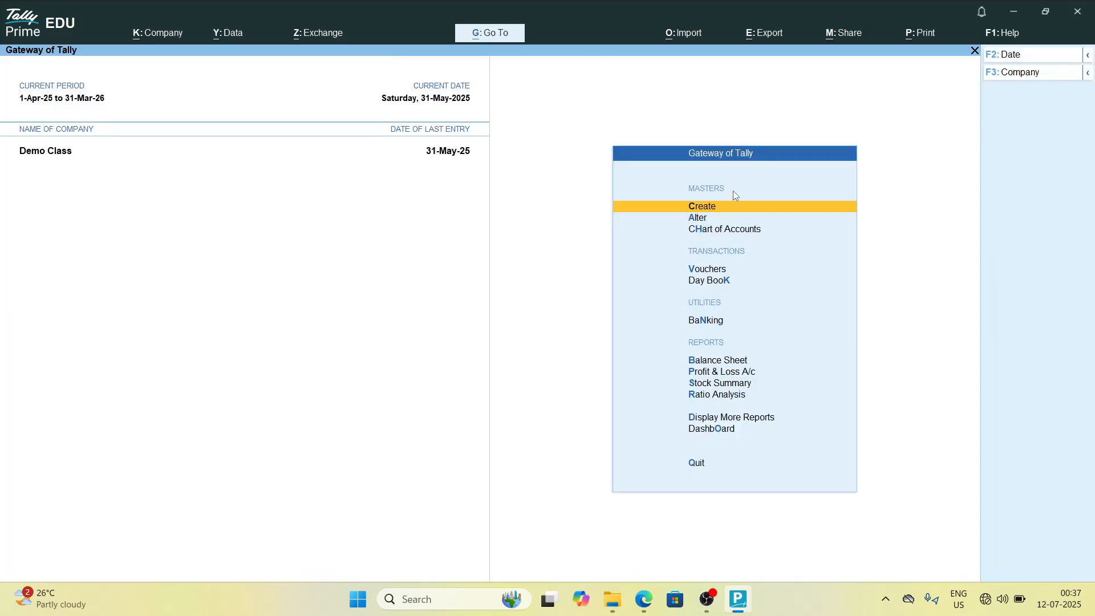
Step: Open the ledger selection list of the Ledger report to review the created ledgers, then leave it
{"action": "key", "text": "Escape"}
{"action": "key", "text": "n"}
{"action": "key", "text": "d"}
{"action": "key", "text": "a"}
{"action": "key", "text": "l"}
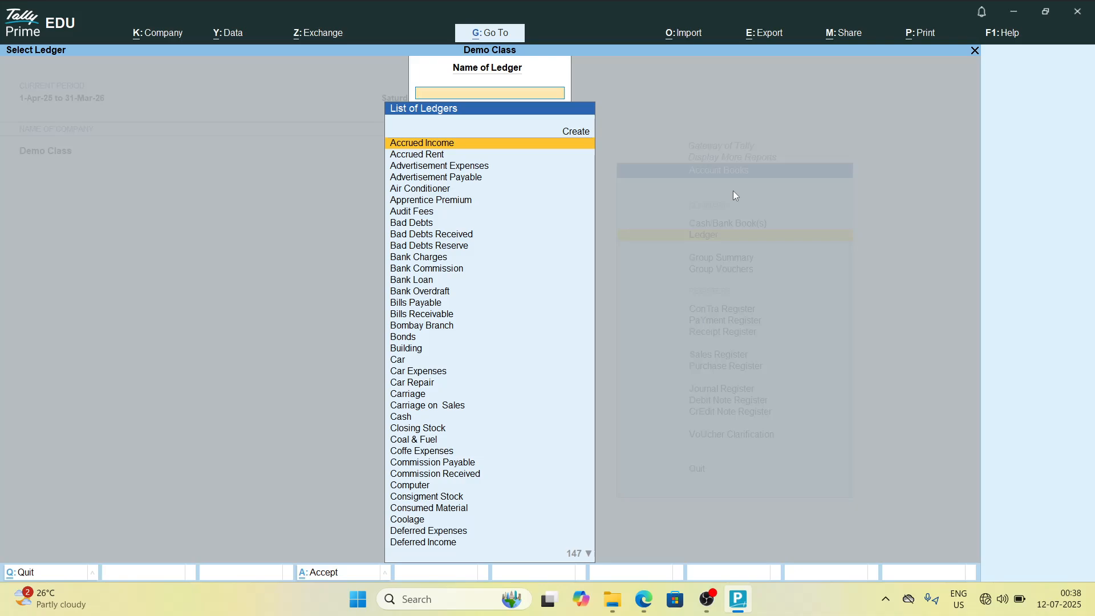
{"action": "key", "text": "Escape"}
{"action": "key", "text": "Escape"}
{"action": "key", "text": "Escape"}
{"action": "key", "text": "Escape"}
{"action": "key", "text": "Escape"}
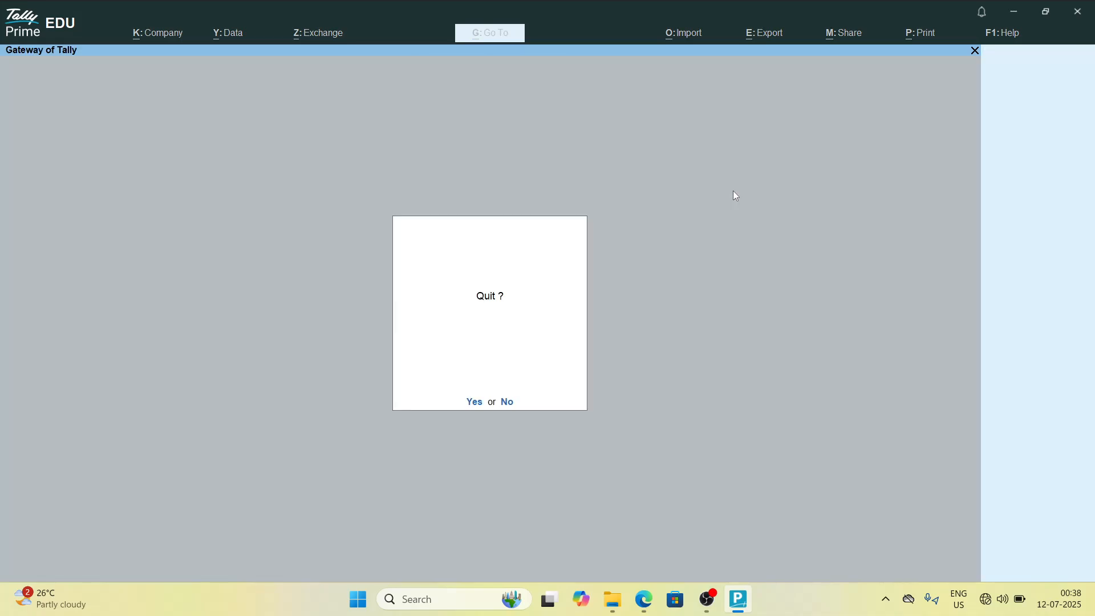
{"action": "key", "text": "Down"}
{"action": "key", "text": "Down"}
{"action": "key", "text": "Down"}
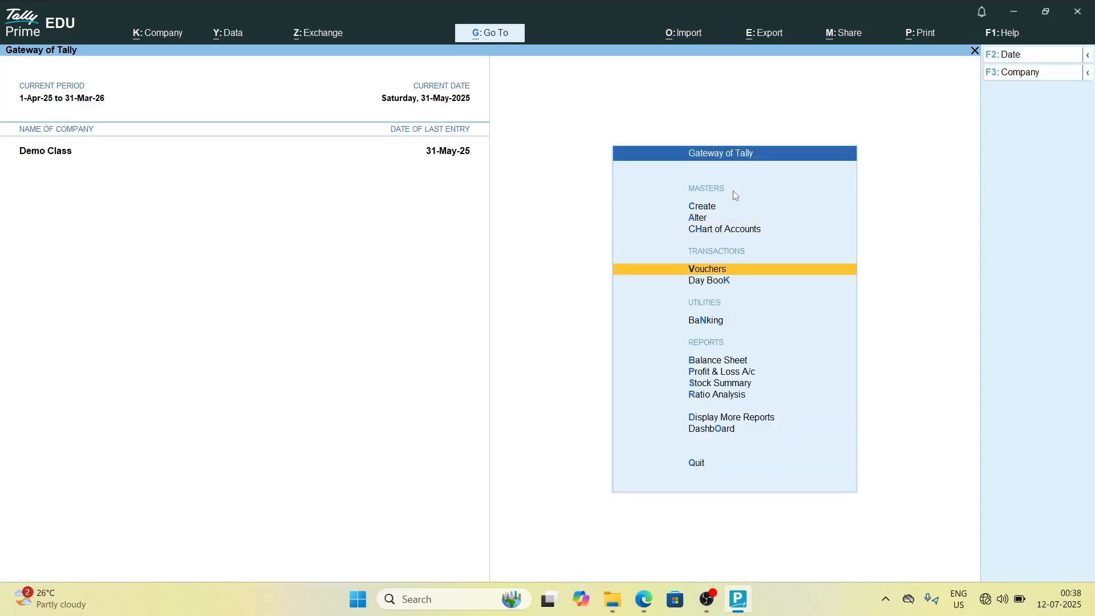
{"action": "key", "text": "Down"}
{"action": "key", "text": "Up"}
{"action": "key", "text": "Up"}
{"action": "key", "text": "Up"}
{"action": "key", "text": "Up"}
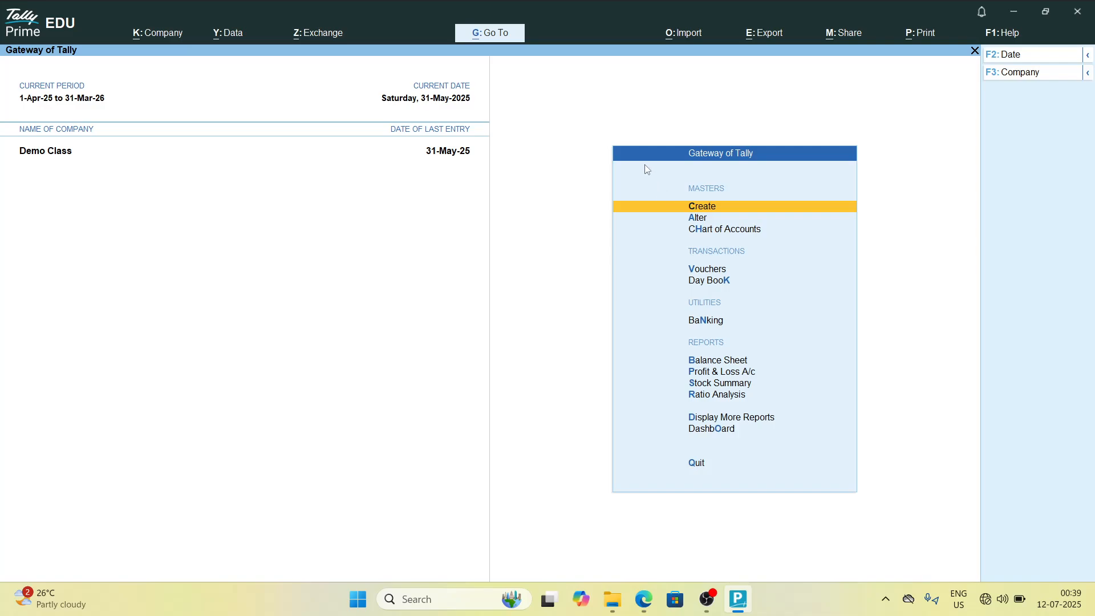
Step: Open Ledger Creation from the Gateway twice and leave it again without entering anything
{"action": "key", "text": "Down"}
{"action": "key", "text": "Up"}
{"action": "key", "text": "Return"}
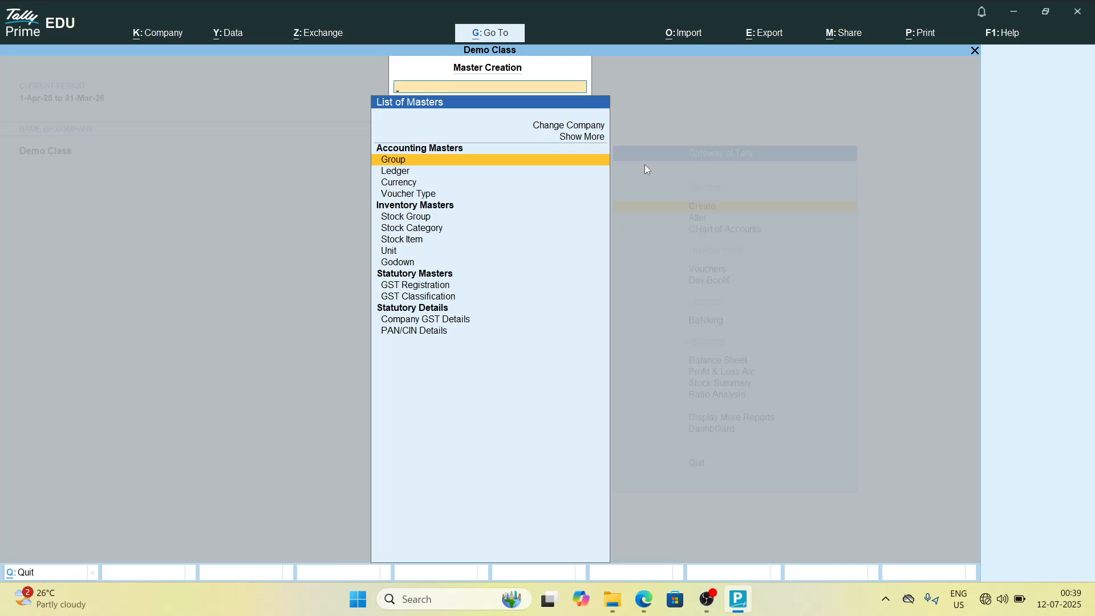
{"action": "key", "text": "Down"}
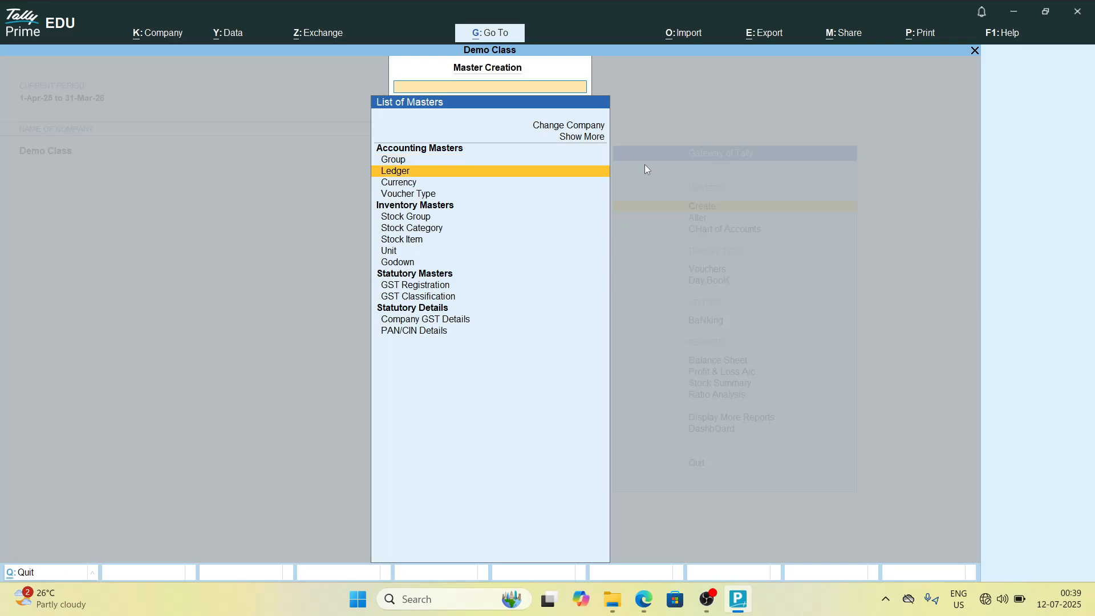
{"action": "key", "text": "Return"}
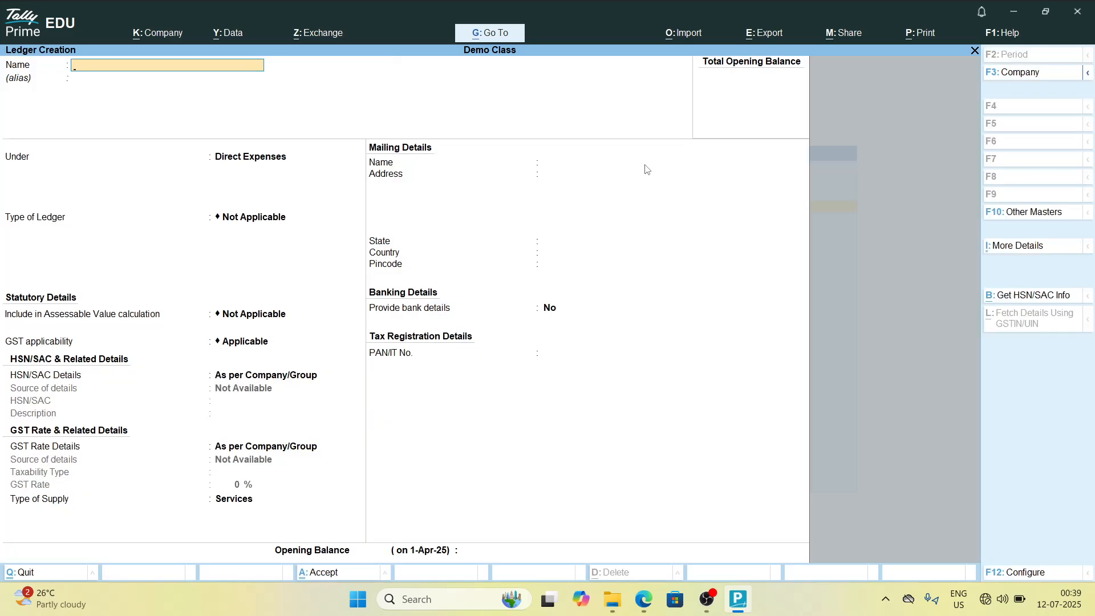
{"action": "key", "text": "Escape"}
{"action": "key", "text": "Escape"}
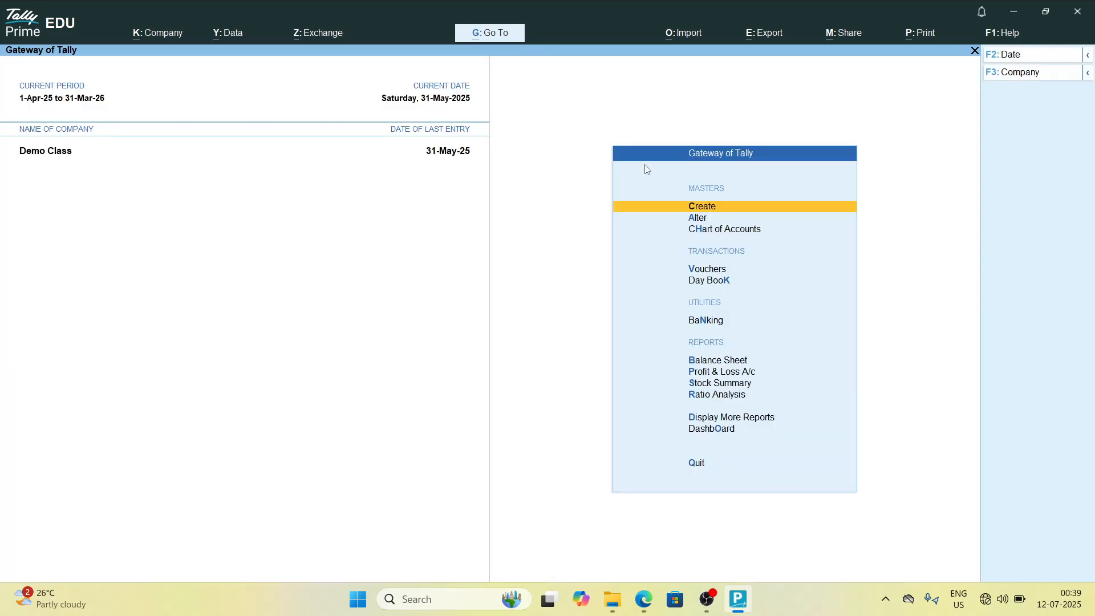
{"action": "key", "text": "Down"}
{"action": "key", "text": "Up"}
{"action": "key", "text": "Down"}
{"action": "key", "text": "Up"}
{"action": "key", "text": "Return"}
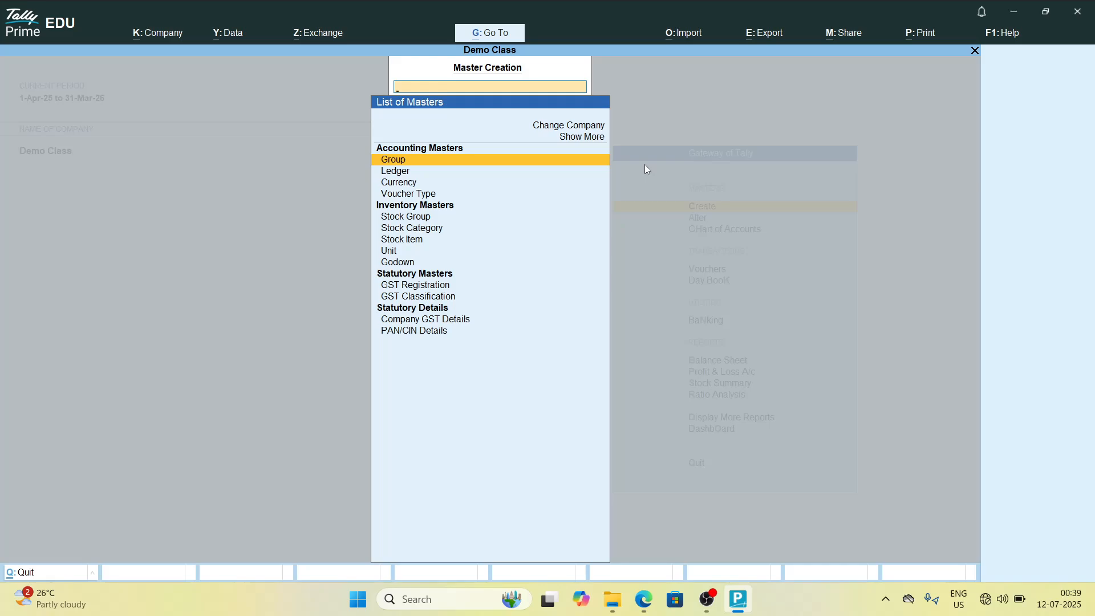
{"action": "key", "text": "Down"}
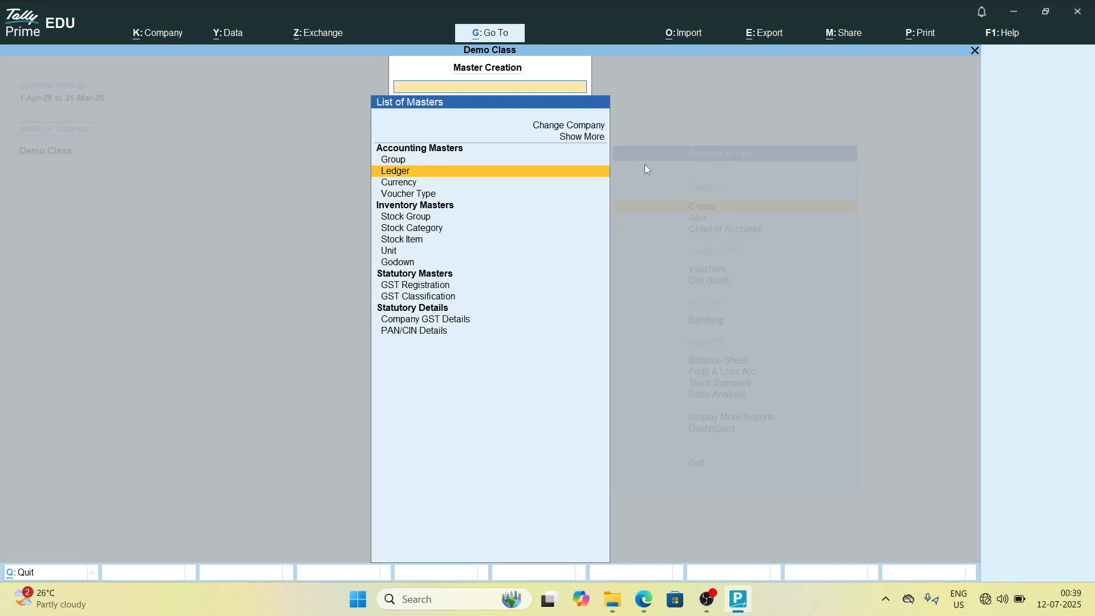
{"action": "key", "text": "Up"}
{"action": "key", "text": "Down"}
{"action": "key", "text": "Return"}
{"action": "key", "text": "Escape"}
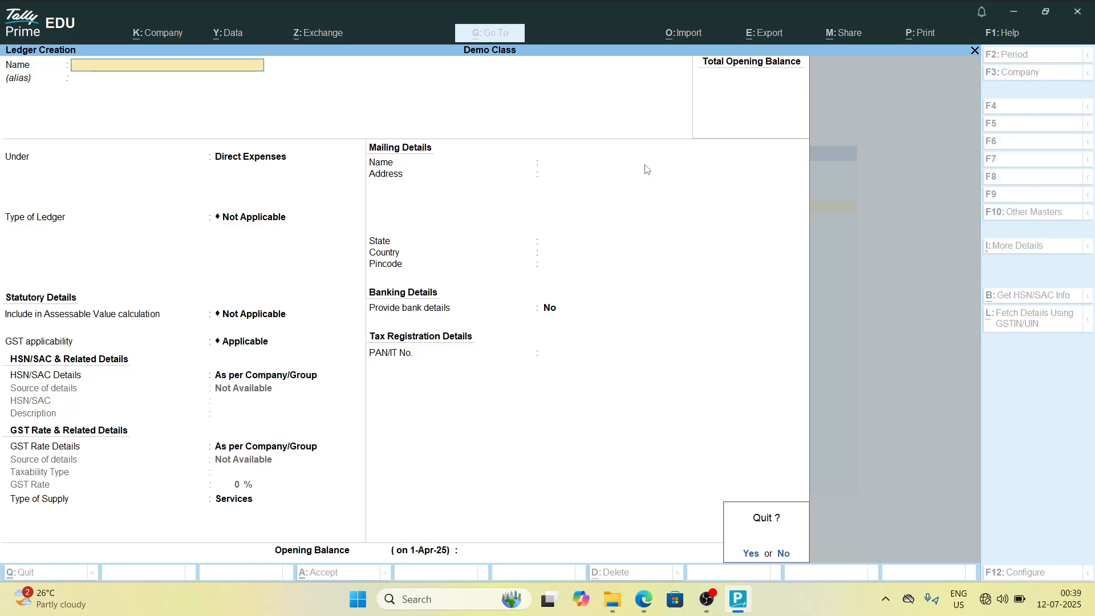
{"action": "key", "text": "Return"}
{"action": "key", "text": "Escape"}
{"action": "key", "text": "Escape"}
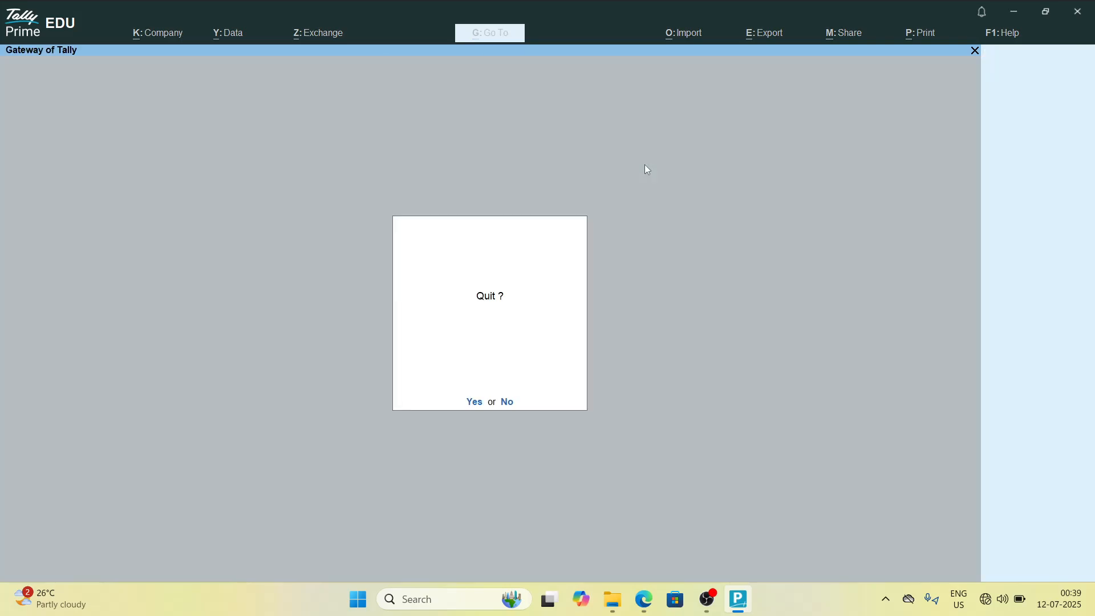
{"action": "key", "text": "Escape"}
Step: Open Account Books under Display More Reports and step back to the reports menu
{"action": "key", "text": "Down"}
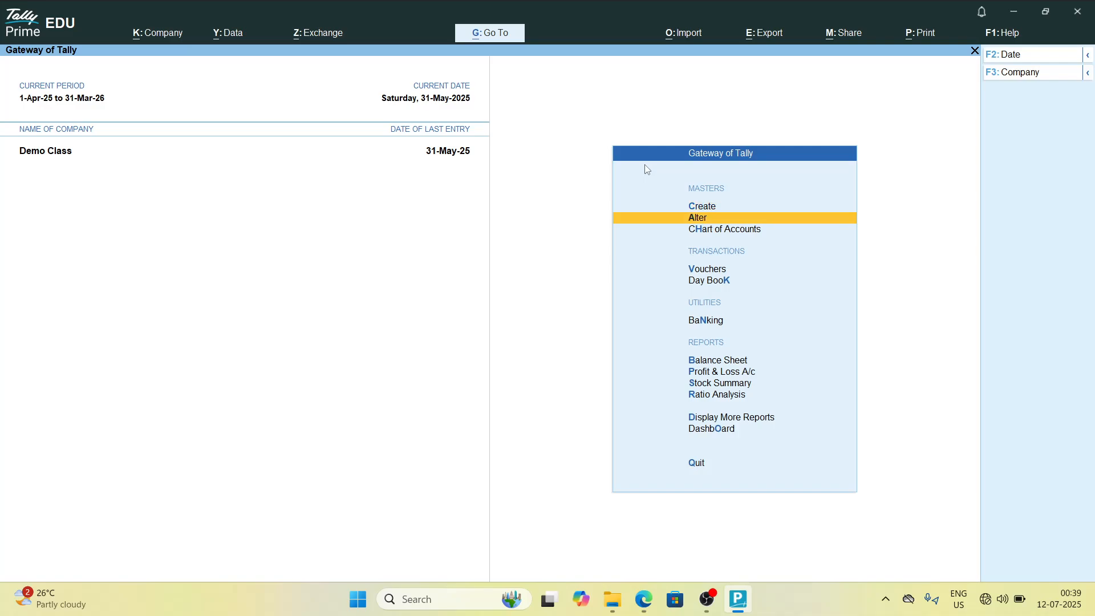
{"action": "key", "text": "Down"}
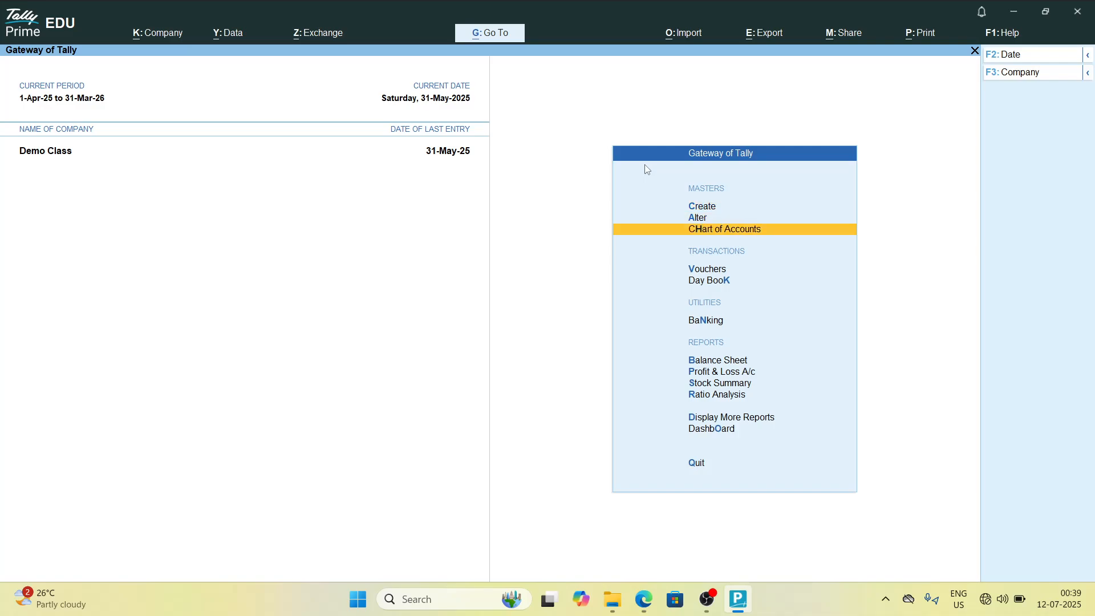
{"action": "key", "text": "Down"}
{"action": "key", "text": "Down"}
{"action": "key", "text": "Down"}
{"action": "key", "text": "Down"}
{"action": "key", "text": "Down"}
{"action": "key", "text": "Down"}
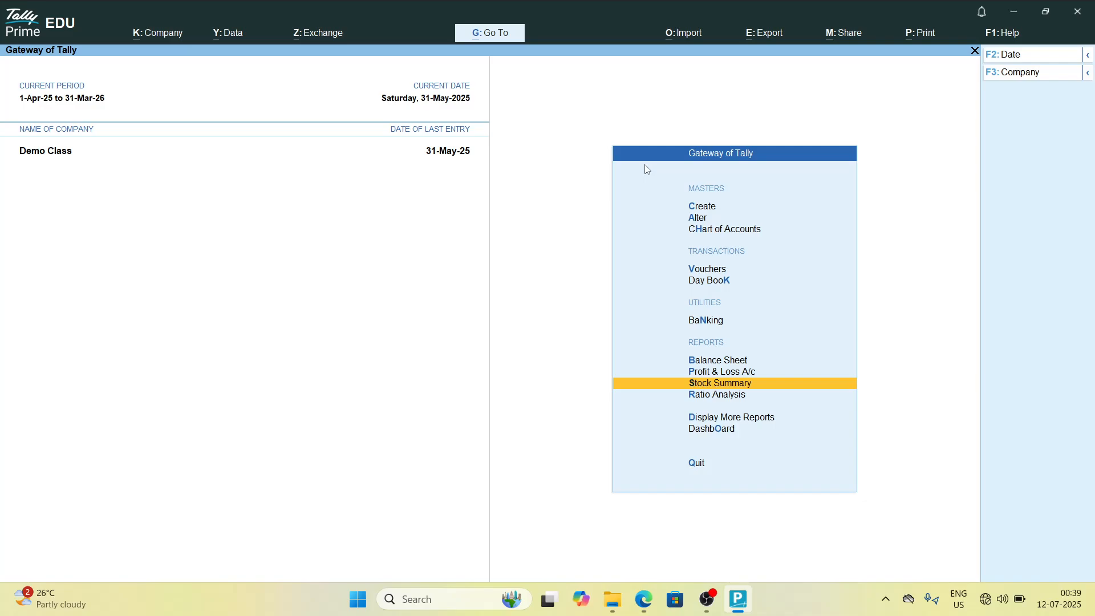
{"action": "key", "text": "Down"}
{"action": "key", "text": "Up"}
{"action": "key", "text": "Down"}
{"action": "key", "text": "Down"}
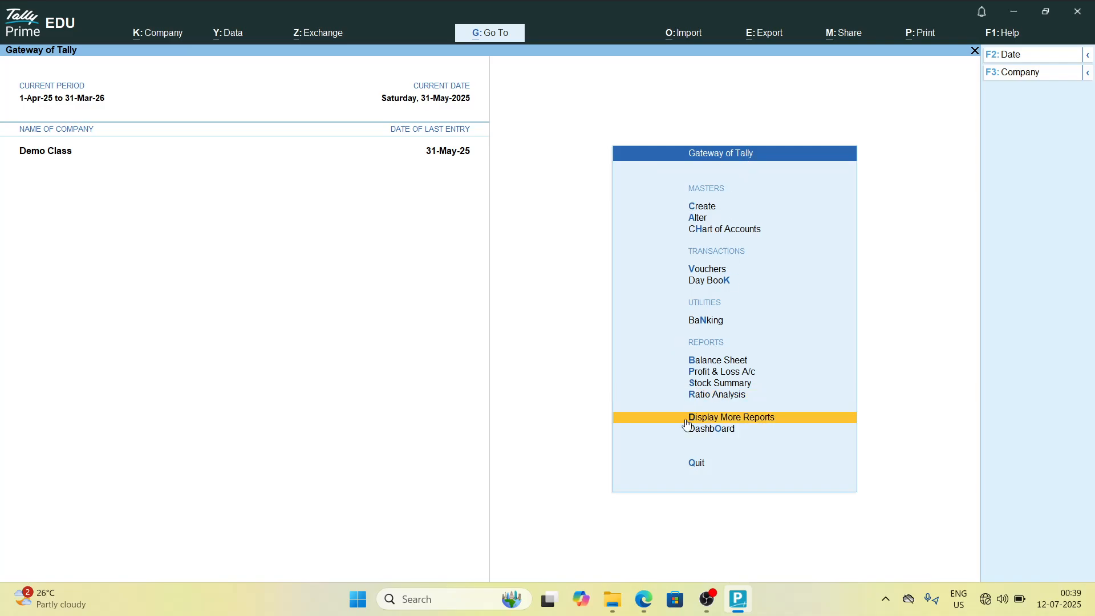
{"action": "key", "text": "Return"}
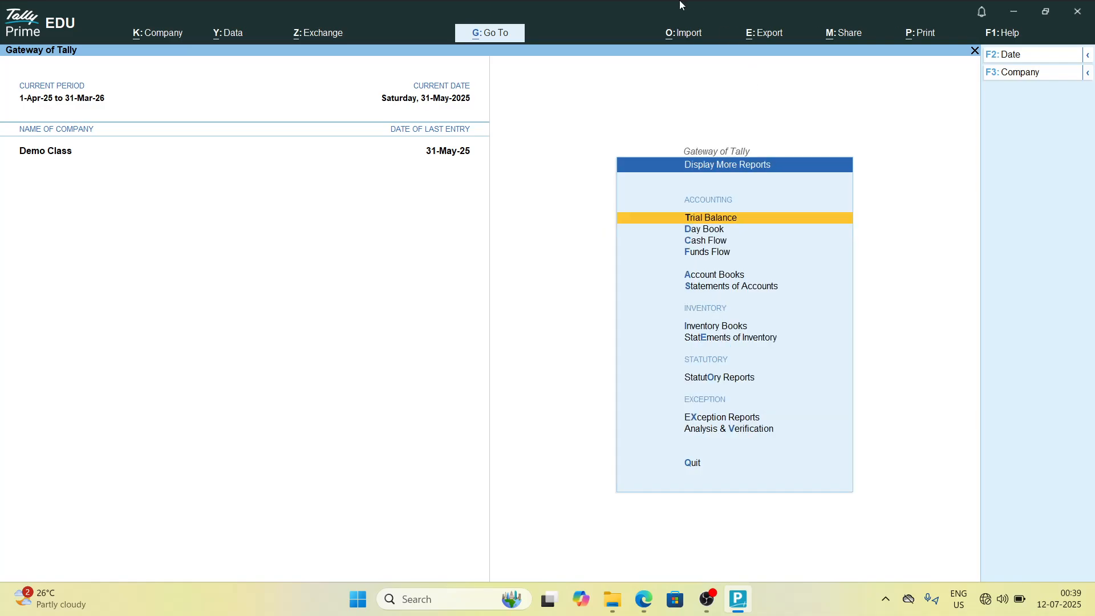
{"action": "key", "text": "Down"}
{"action": "key", "text": "Down"}
{"action": "key", "text": "Down"}
{"action": "key", "text": "Down"}
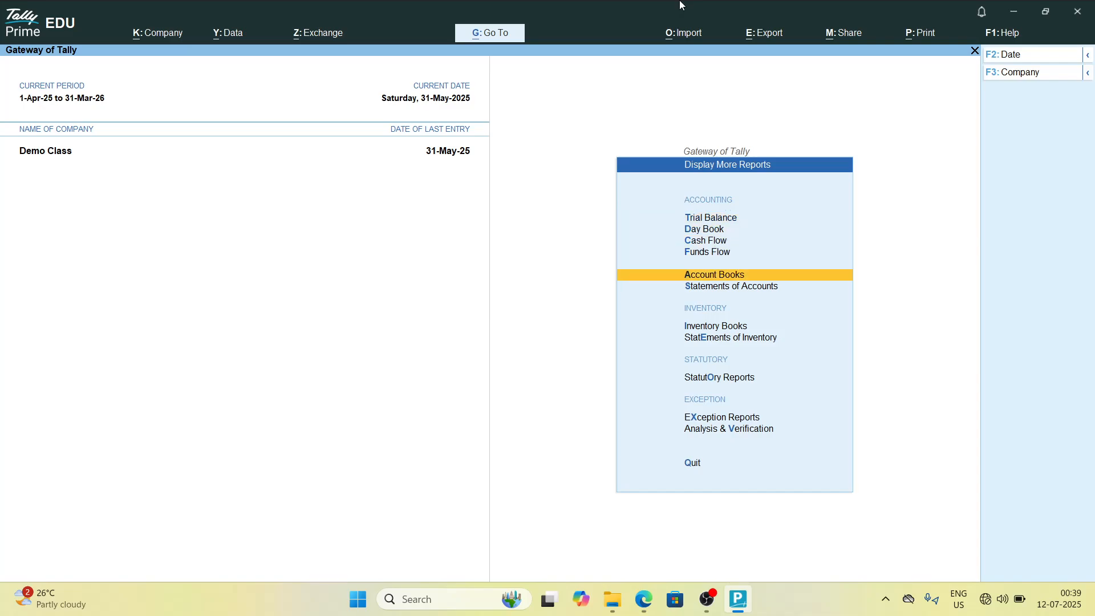
{"action": "key", "text": "Return"}
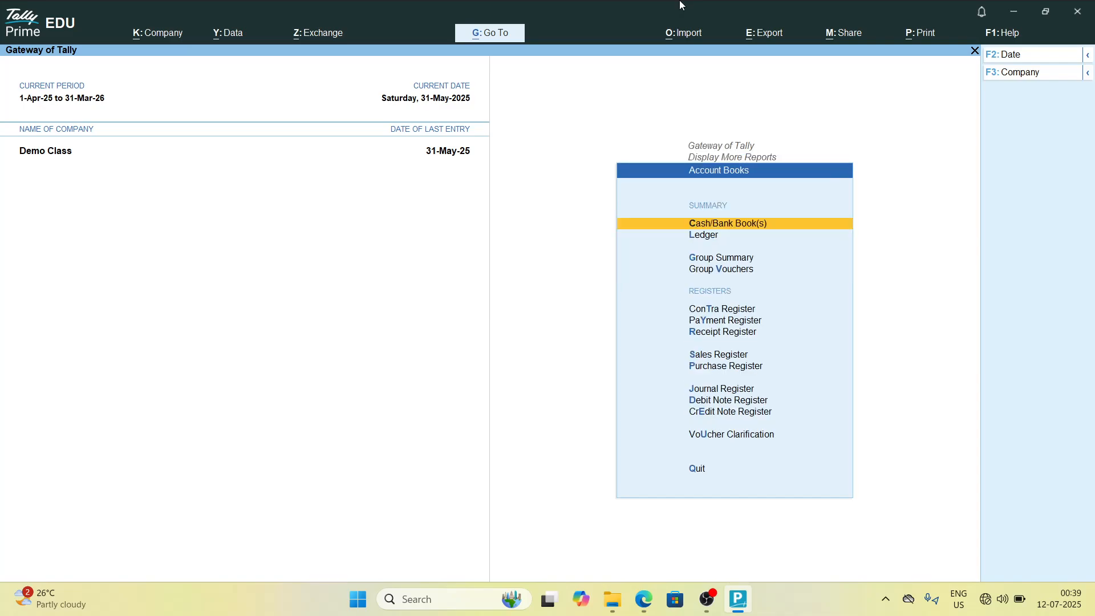
{"action": "key", "text": "Escape"}
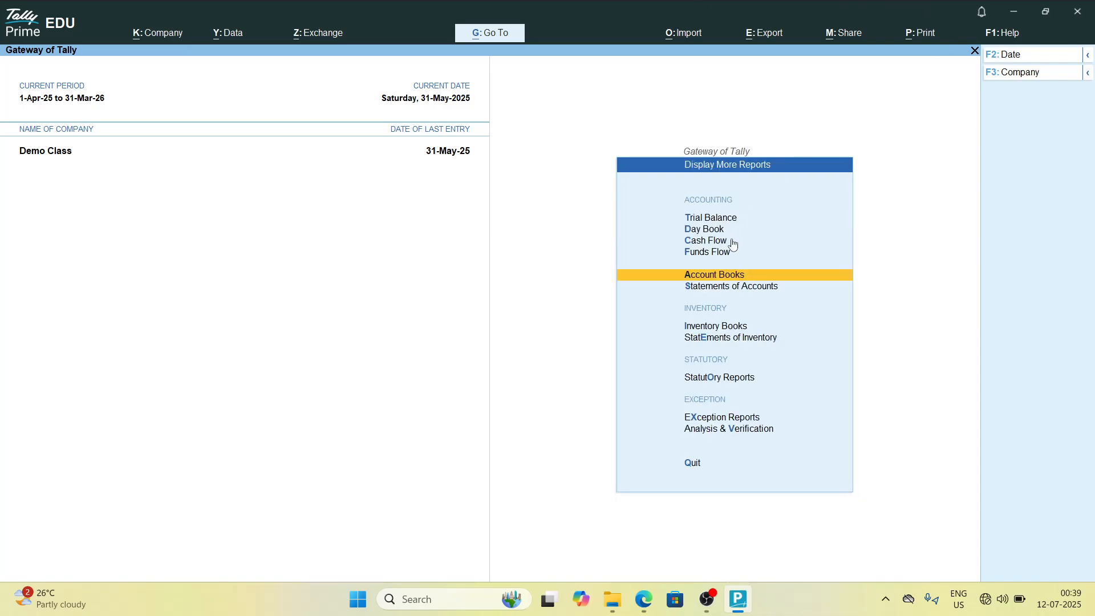
Step: Open the Ledger report under Account Books and browse through the list of ledgers
{"action": "left_click", "coordinate": [711, 278]}
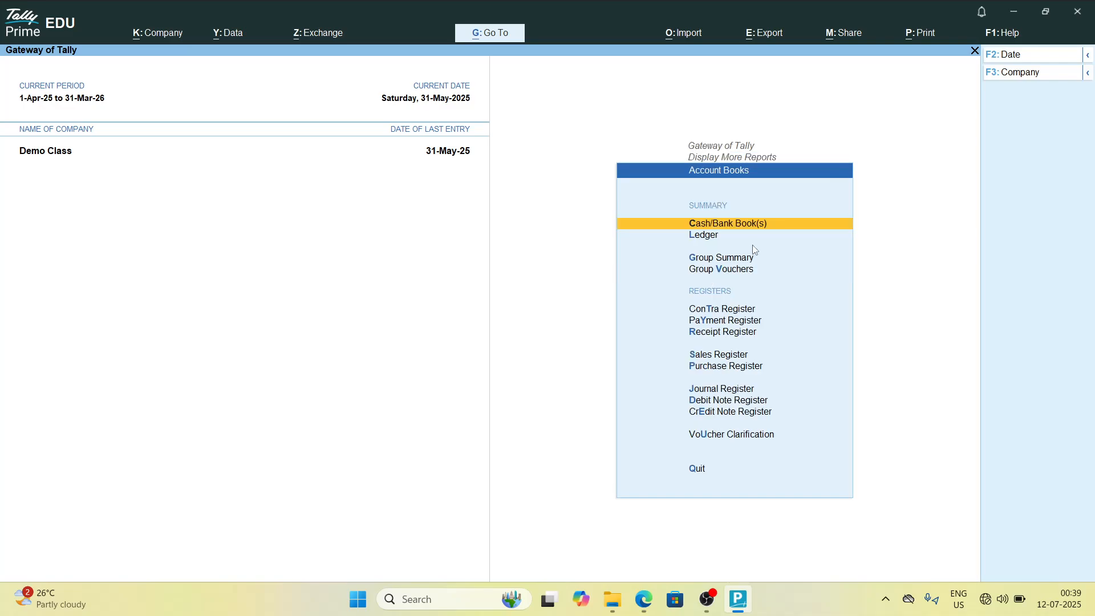
{"action": "key", "text": "Down"}
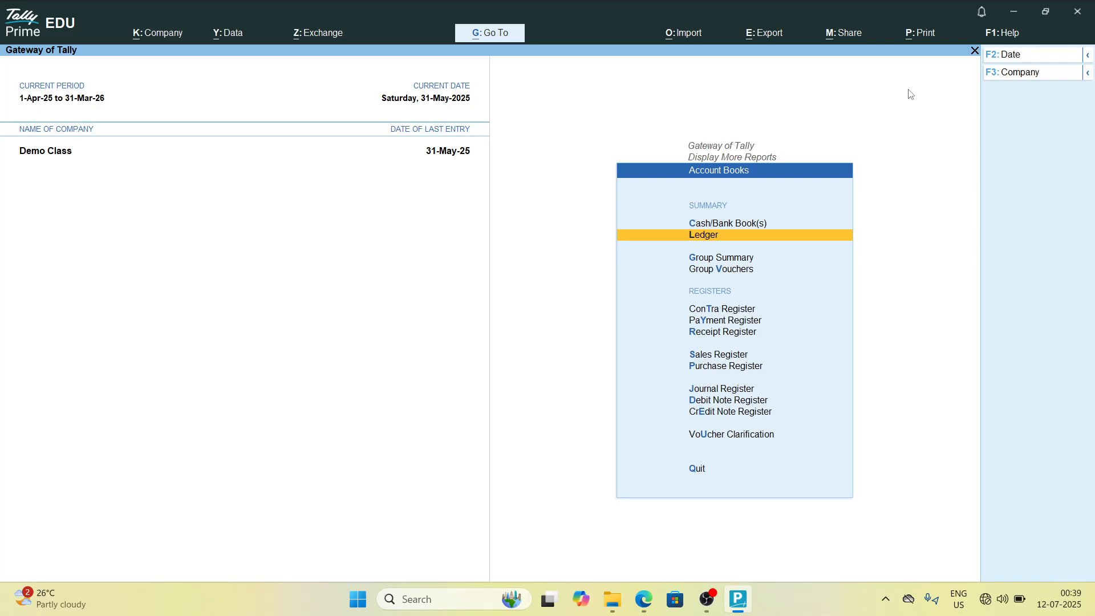
{"action": "key", "text": "Return"}
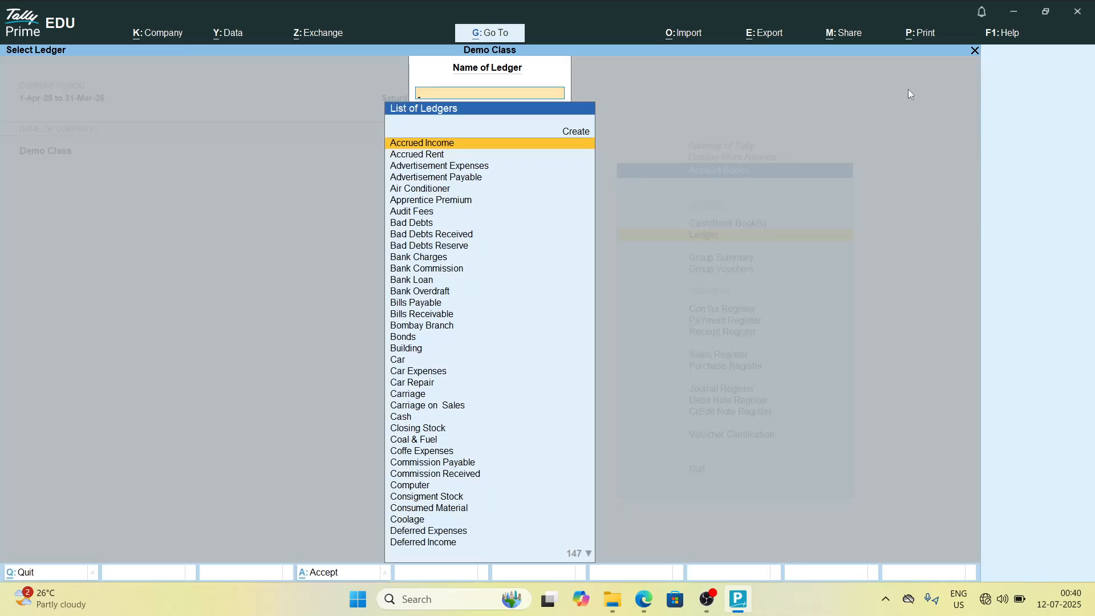
{"action": "key", "text": "Down"}
{"action": "key", "text": "Down"}
{"action": "key", "text": "Down"}
{"action": "key", "text": "Down"}
{"action": "key", "text": "Down"}
{"action": "key", "text": "Down"}
{"action": "key", "text": "Down"}
{"action": "key", "text": "Down"}
{"action": "key", "text": "Down"}
{"action": "key", "text": "Down"}
{"action": "key", "text": "Down"}
{"action": "key", "text": "Down"}
{"action": "key", "text": "Down"}
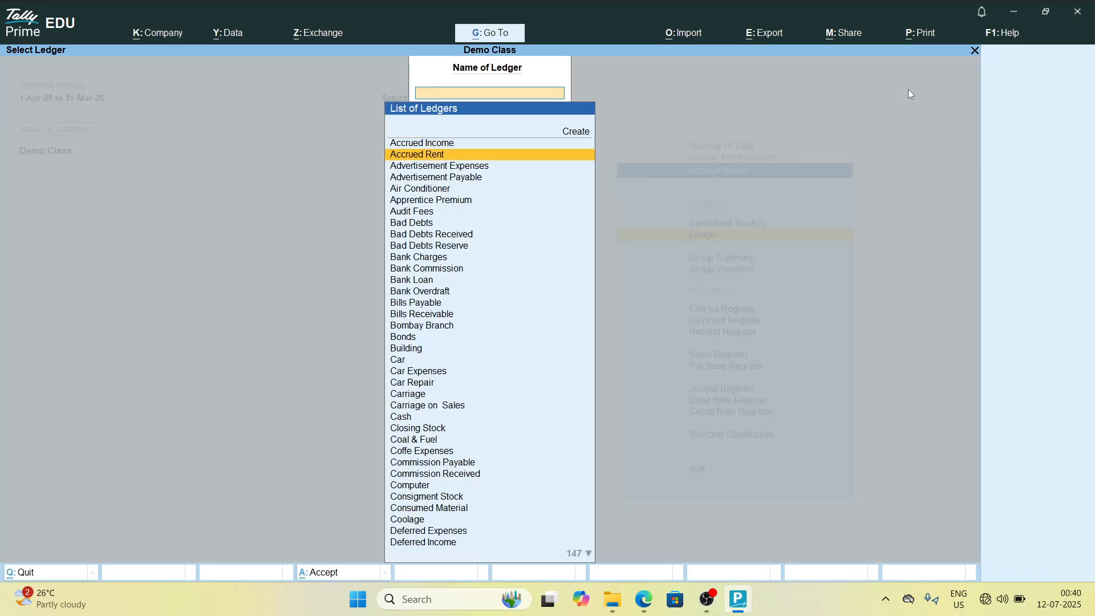
{"action": "key", "text": "Down"}
{"action": "key", "text": "Down"}
{"action": "key", "text": "Down"}
{"action": "key", "text": "Down"}
{"action": "key", "text": "Down"}
{"action": "key", "text": "Down"}
{"action": "key", "text": "Down"}
{"action": "key", "text": "Down"}
{"action": "key", "text": "Down"}
{"action": "key", "text": "Down"}
{"action": "key", "text": "Down"}
{"action": "key", "text": "Down"}
{"action": "key", "text": "Down"}
{"action": "key", "text": "Down"}
{"action": "key", "text": "Down"}
{"action": "key", "text": "Down"}
{"action": "key", "text": "Down"}
{"action": "key", "text": "Down"}
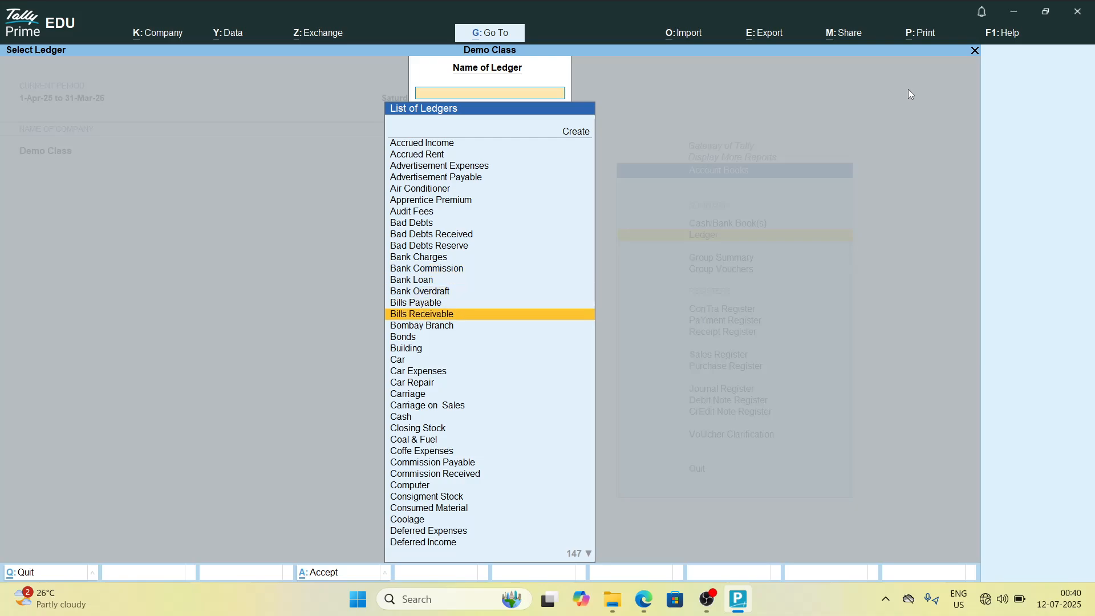
{"action": "key", "text": "Down"}
{"action": "key", "text": "Down"}
{"action": "key", "text": "Down"}
{"action": "key", "text": "Down"}
{"action": "key", "text": "Down"}
{"action": "key", "text": "Down"}
{"action": "key", "text": "Down"}
{"action": "key", "text": "Down"}
{"action": "key", "text": "Down"}
{"action": "key", "text": "Down"}
{"action": "key", "text": "Down"}
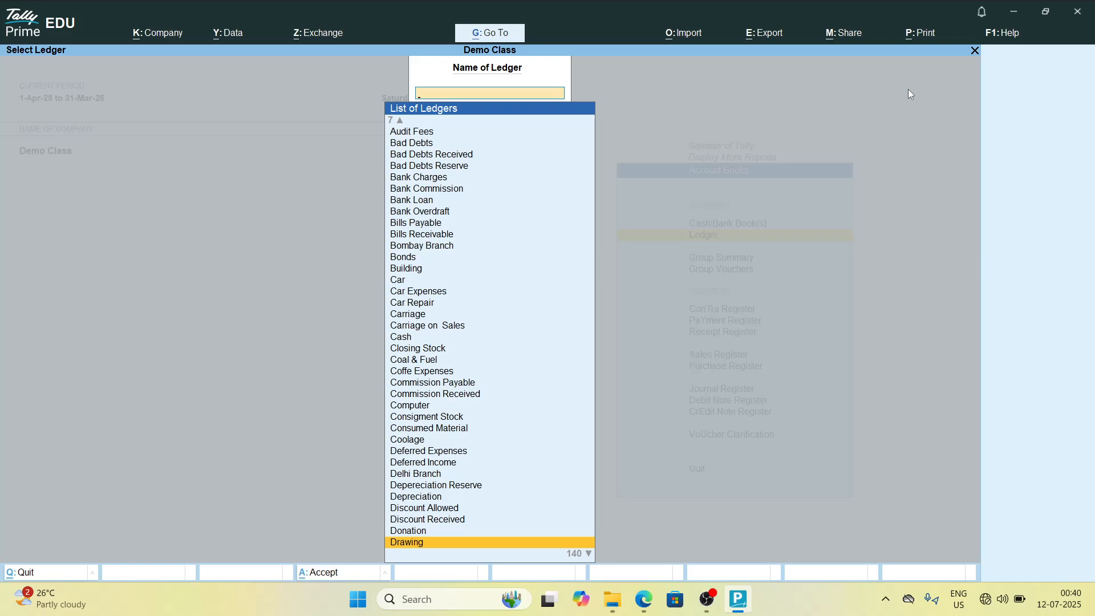
{"action": "key", "text": "Up"}
{"action": "key", "text": "Up"}
{"action": "key", "text": "Up"}
{"action": "key", "text": "Up"}
{"action": "key", "text": "Up"}
{"action": "key", "text": "Up"}
{"action": "key", "text": "Up"}
{"action": "key", "text": "Up"}
{"action": "key", "text": "Up"}
{"action": "key", "text": "Up"}
{"action": "key", "text": "Up"}
{"action": "key", "text": "Up"}
{"action": "key", "text": "Up"}
{"action": "key", "text": "Up"}
{"action": "key", "text": "Up"}
{"action": "key", "text": "Up"}
{"action": "key", "text": "Up"}
{"action": "key", "text": "Up"}
{"action": "key", "text": "Up"}
{"action": "key", "text": "Up"}
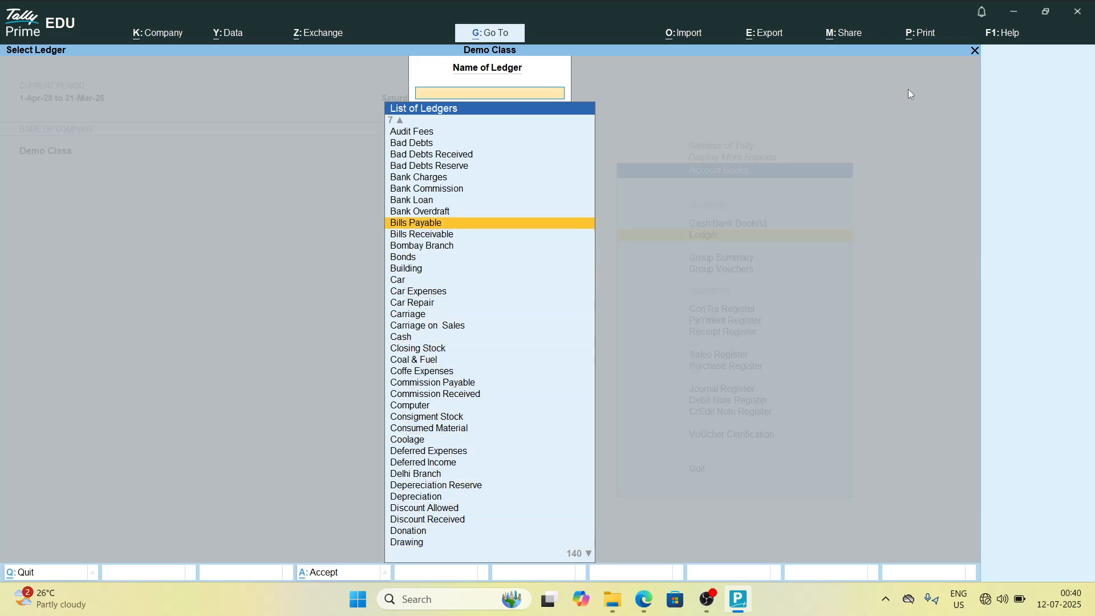
{"action": "key", "text": "Down"}
{"action": "key", "text": "Down"}
{"action": "key", "text": "Down"}
{"action": "key", "text": "Down"}
{"action": "key", "text": "Down"}
{"action": "key", "text": "Down"}
{"action": "key", "text": "Down"}
{"action": "key", "text": "Down"}
{"action": "key", "text": "Down"}
{"action": "key", "text": "Down"}
{"action": "key", "text": "Down"}
{"action": "key", "text": "Down"}
{"action": "key", "text": "Down"}
{"action": "key", "text": "Down"}
{"action": "key", "text": "Down"}
{"action": "key", "text": "Down"}
{"action": "key", "text": "Down"}
{"action": "key", "text": "Down"}
{"action": "key", "text": "Down"}
{"action": "key", "text": "Down"}
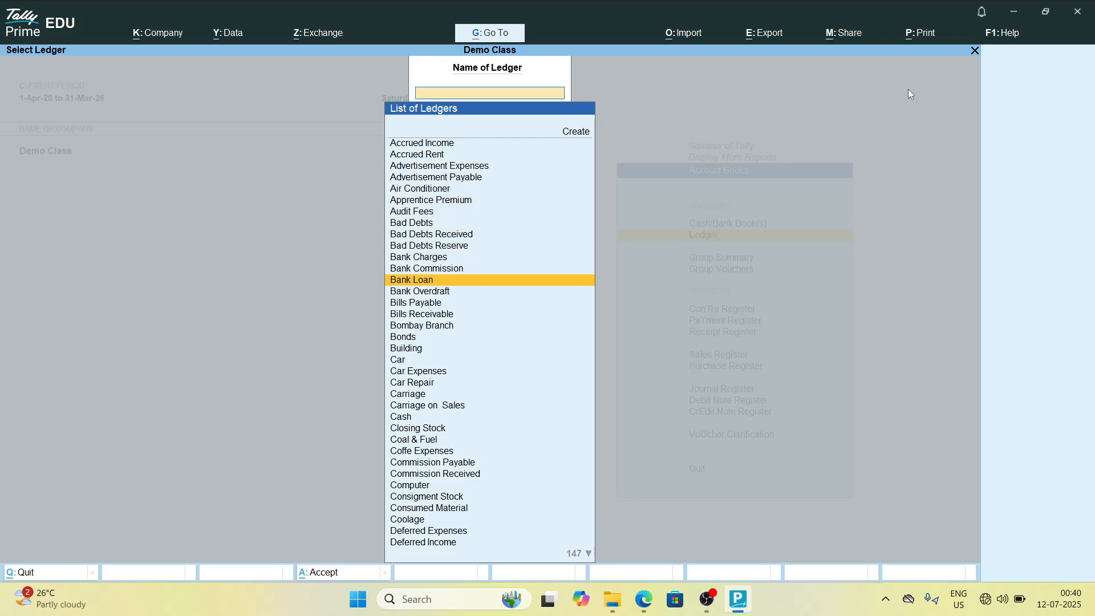
{"action": "key", "text": "Down"}
{"action": "key", "text": "Down"}
{"action": "key", "text": "Down"}
{"action": "key", "text": "Down"}
{"action": "key", "text": "Down"}
{"action": "key", "text": "Down"}
{"action": "key", "text": "Down"}
{"action": "key", "text": "Down"}
{"action": "key", "text": "Down"}
{"action": "key", "text": "Down"}
{"action": "key", "text": "Down"}
{"action": "key", "text": "Down"}
{"action": "key", "text": "Up"}
{"action": "key", "text": "Up"}
{"action": "key", "text": "Up"}
{"action": "key", "text": "Up"}
{"action": "key", "text": "Up"}
{"action": "key", "text": "Up"}
{"action": "key", "text": "Up"}
{"action": "key", "text": "Up"}
{"action": "key", "text": "Up"}
{"action": "key", "text": "Up"}
{"action": "key", "text": "Up"}
{"action": "key", "text": "Up"}
{"action": "key", "text": "Up"}
{"action": "key", "text": "Up"}
{"action": "key", "text": "Up"}
{"action": "key", "text": "Up"}
{"action": "key", "text": "Up"}
{"action": "key", "text": "Up"}
{"action": "key", "text": "Up"}
{"action": "key", "text": "Up"}
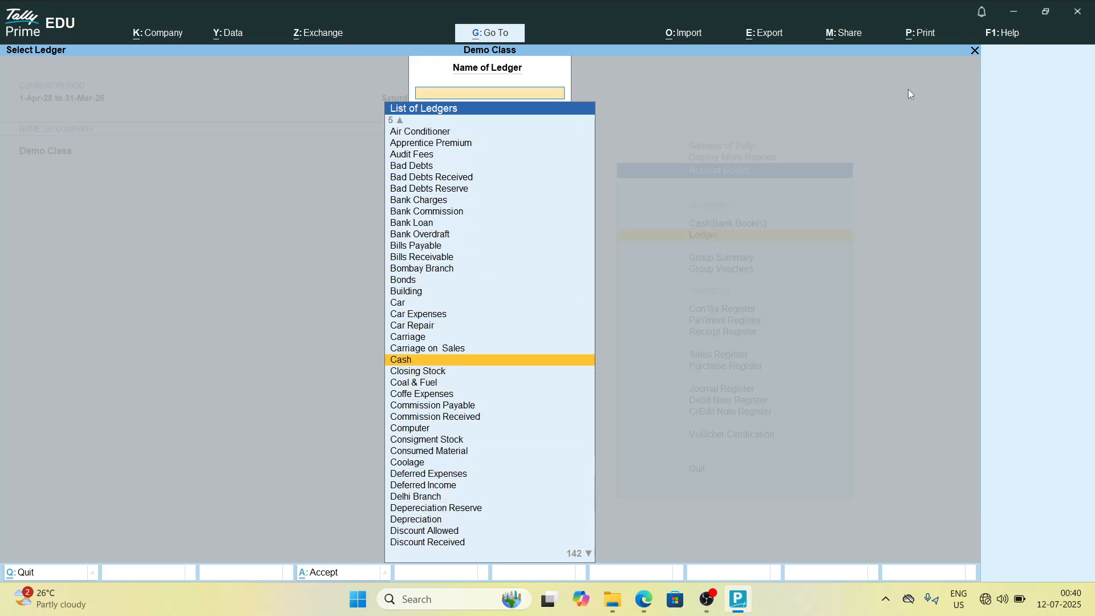
{"action": "key", "text": "Up"}
{"action": "key", "text": "Up"}
{"action": "key", "text": "Up"}
{"action": "key", "text": "Up"}
{"action": "key", "text": "Up"}
{"action": "key", "text": "Up"}
{"action": "key", "text": "Up"}
{"action": "key", "text": "Up"}
{"action": "key", "text": "Up"}
Step: Open a secondary ledger creation from the ledger list and quit back to the Gateway of Tally
{"action": "key", "text": "Return"}
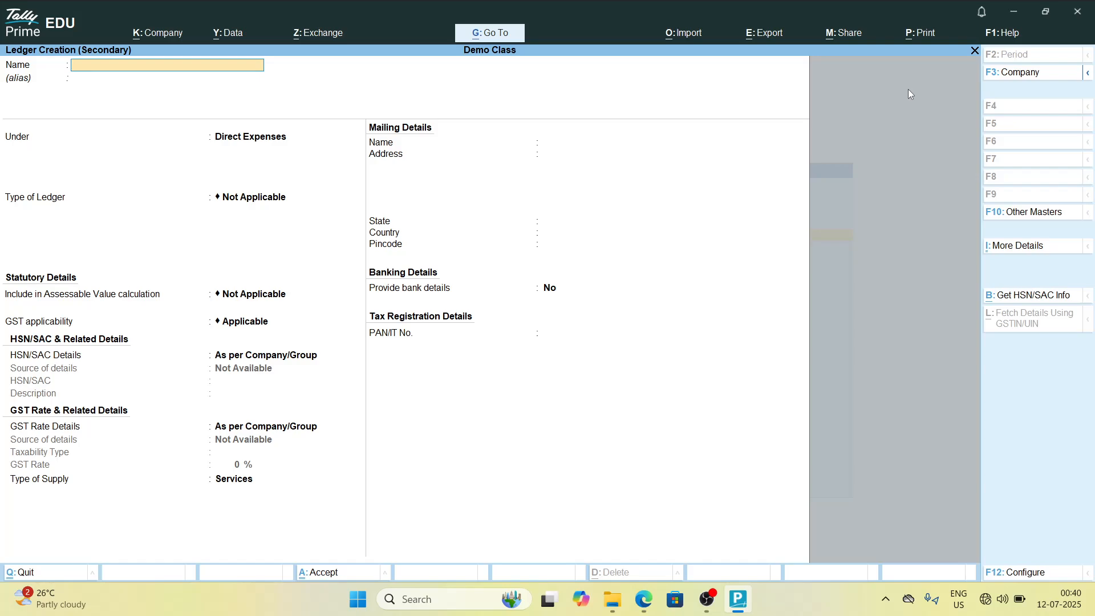
{"action": "key", "text": "Escape"}
{"action": "key", "text": "Escape"}
{"action": "key", "text": "Escape"}
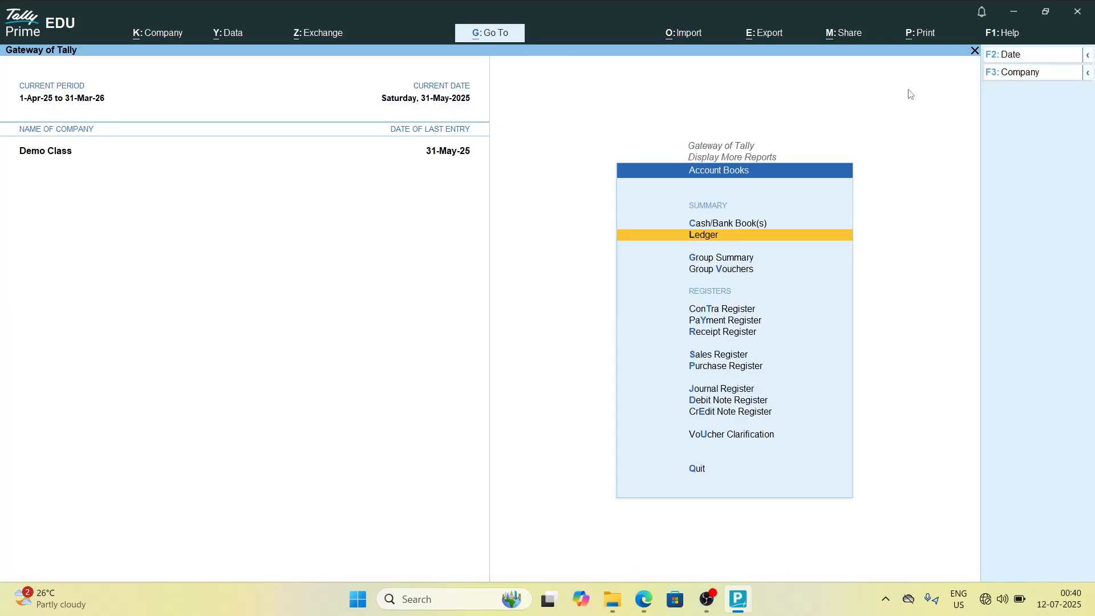
{"action": "key", "text": "Escape"}
{"action": "key", "text": "Escape"}
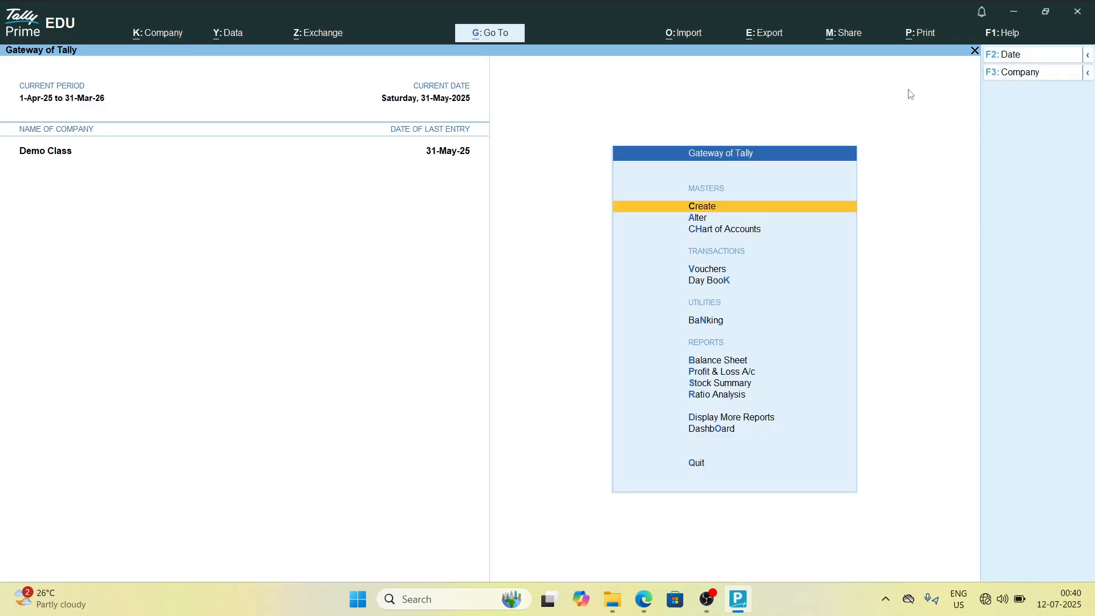
Step: Open Ledger Creation from the Gateway's masters and leave it again without entering anything
{"action": "key", "text": "Return"}
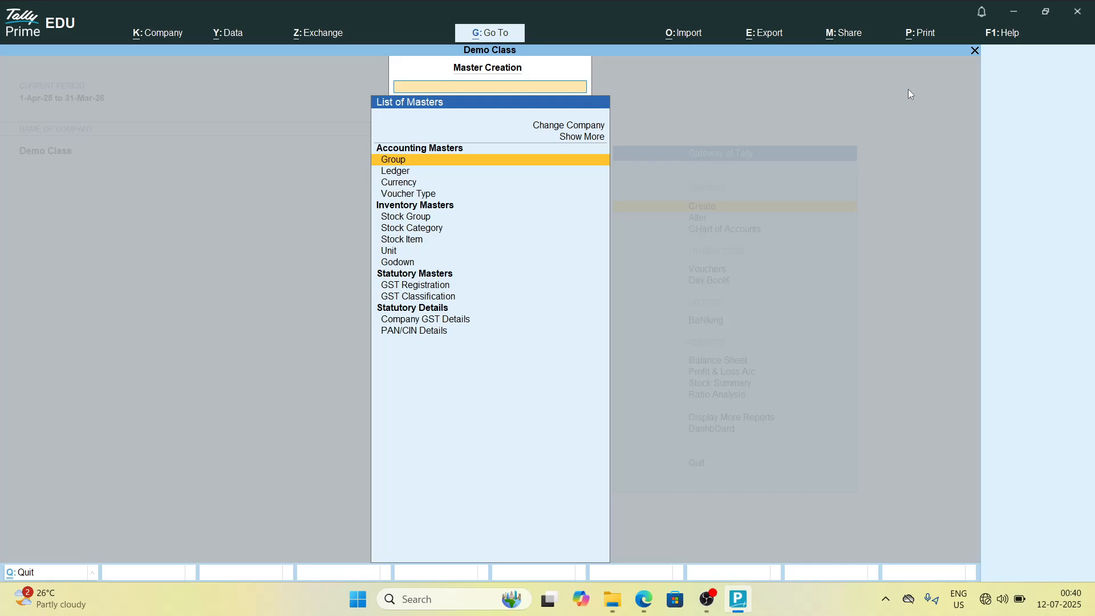
{"action": "key", "text": "Down"}
{"action": "key", "text": "Return"}
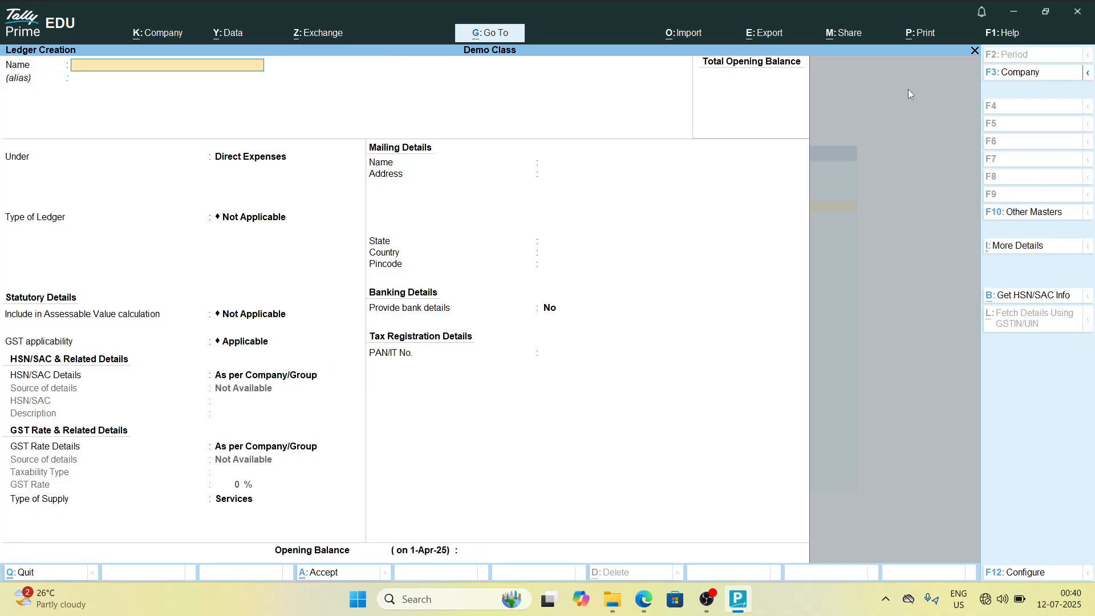
{"action": "key", "text": "Escape"}
{"action": "key", "text": "Return"}
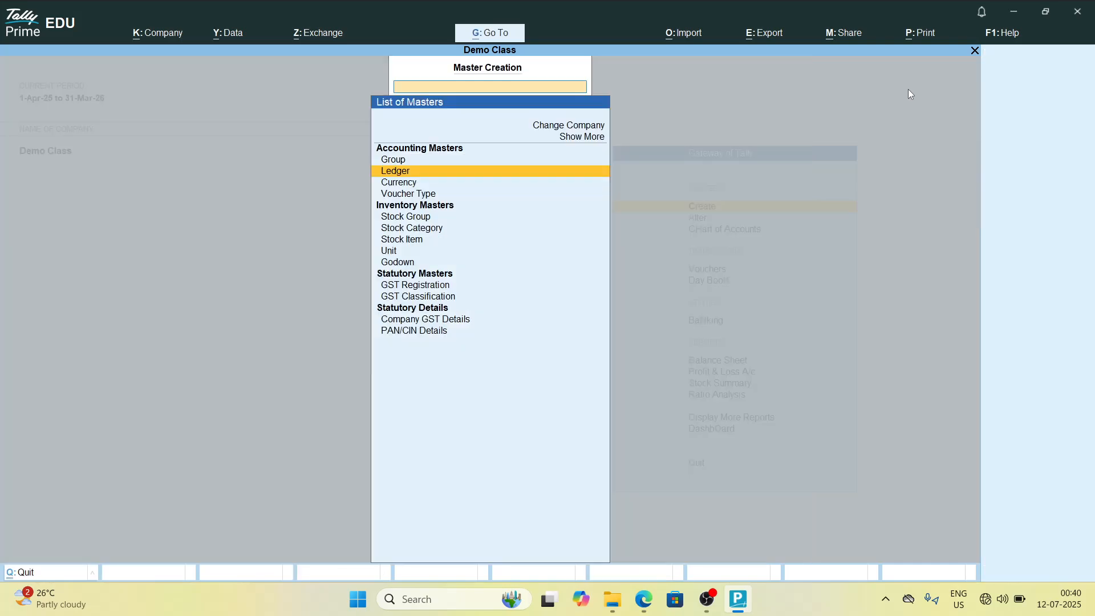
{"action": "key", "text": "Escape"}
{"action": "key", "text": "Escape"}
{"action": "key", "text": "Escape"}
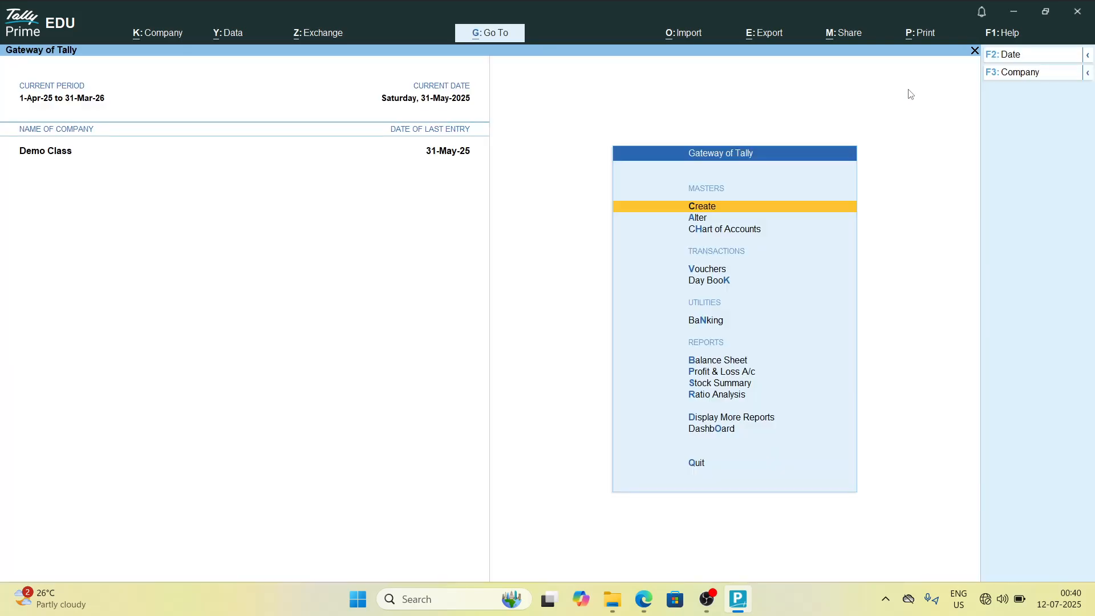
Step: Reopen the Ledger report's ledger list via Display More Reports, then open and cancel a new ledger creation from it
{"action": "key", "text": "d"}
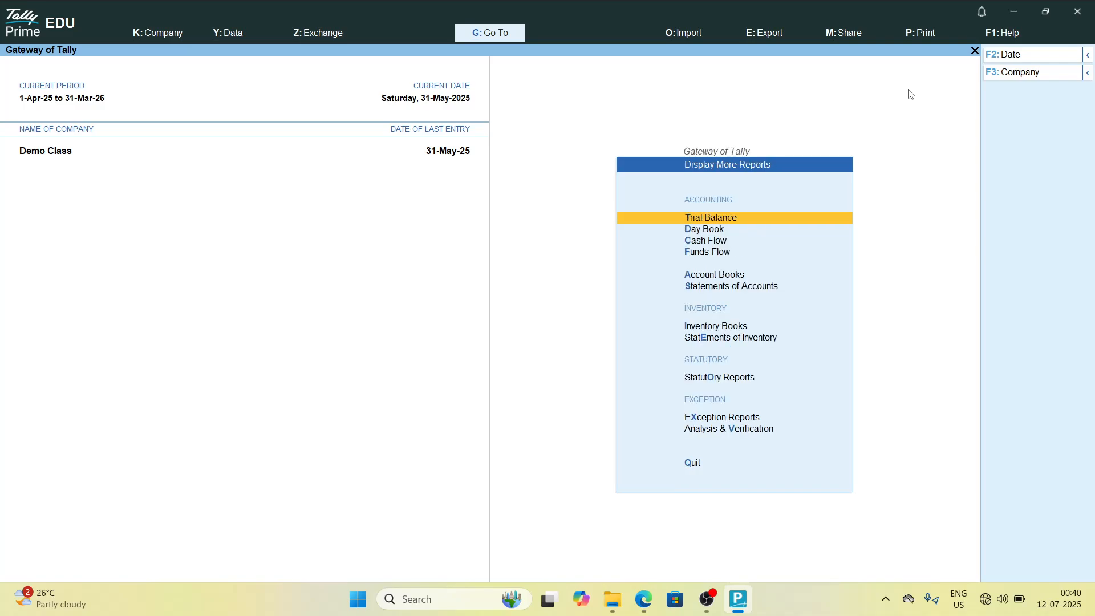
{"action": "key", "text": "a"}
{"action": "key", "text": "l"}
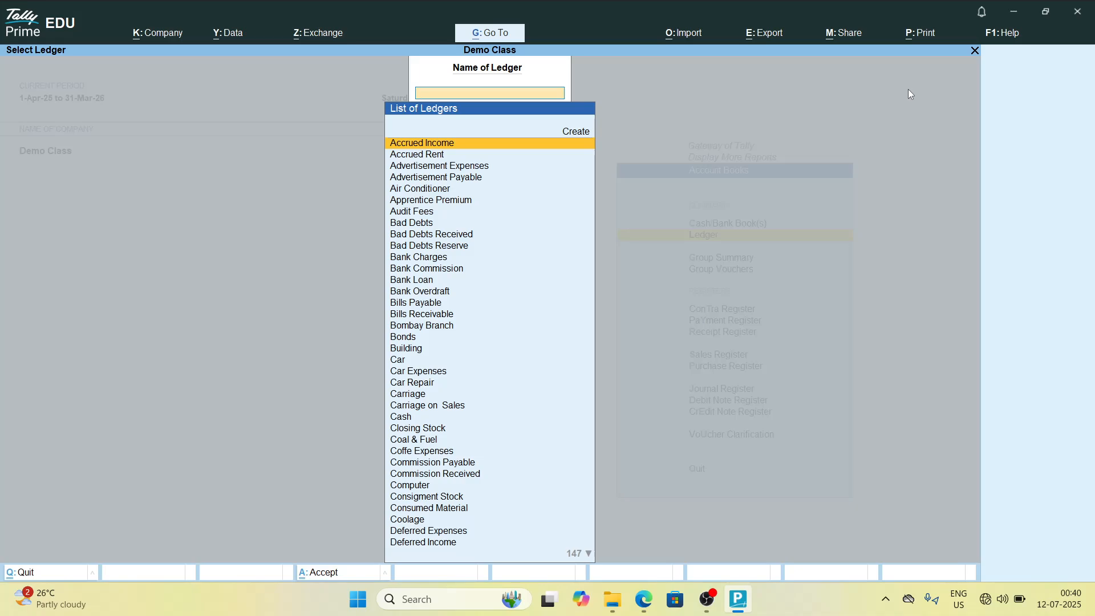
{"action": "key", "text": "Up"}
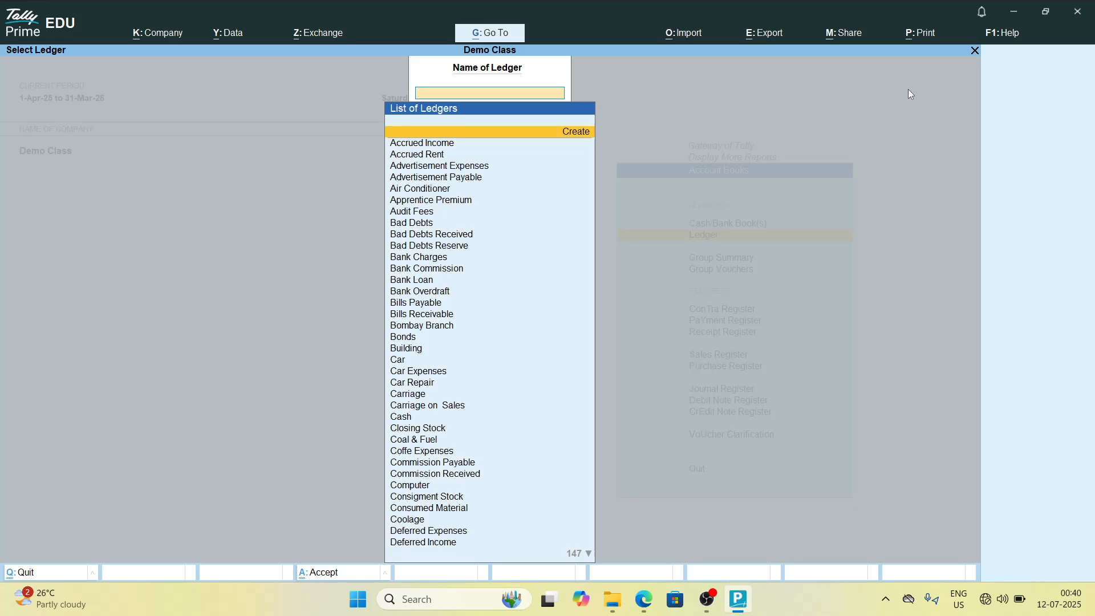
{"action": "key", "text": "Return"}
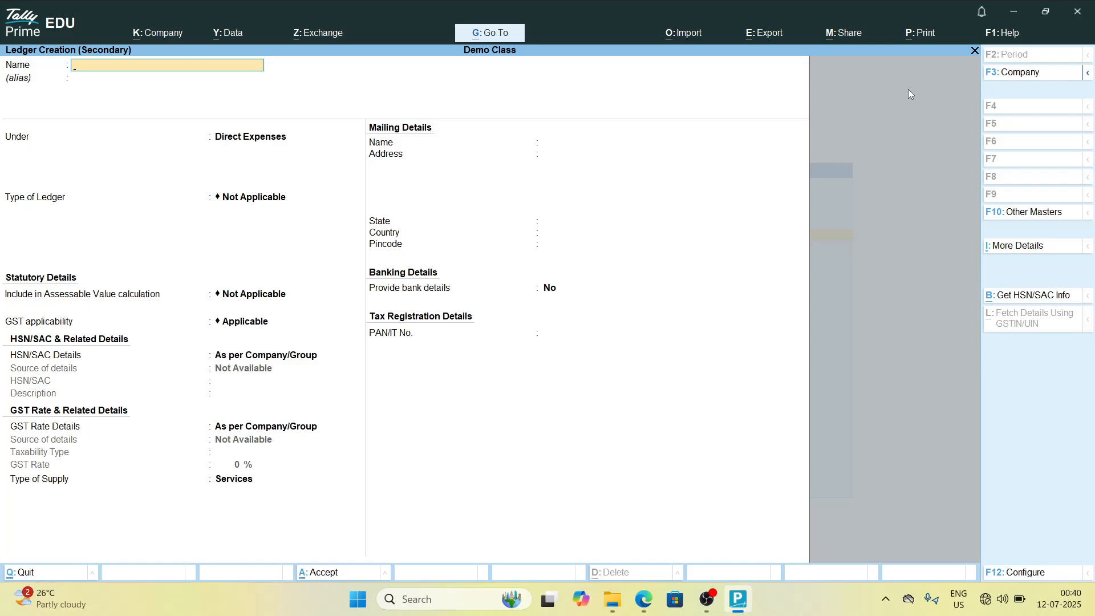
{"action": "key", "text": "Escape"}
{"action": "key", "text": "Return"}
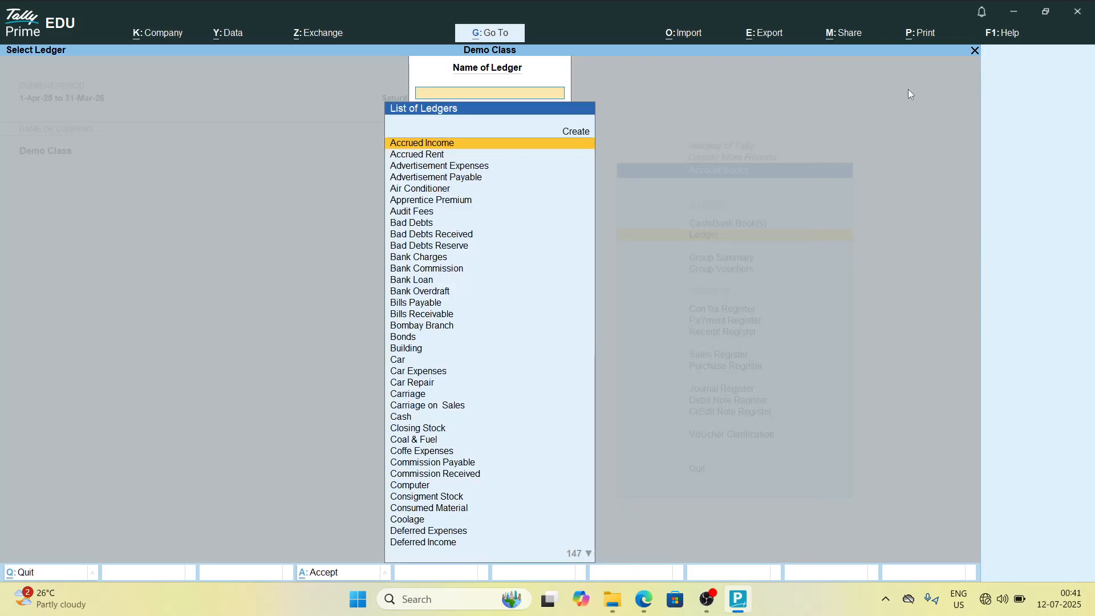
Step: Open and cancel ledger creation from the ledger list twice more
{"action": "key", "text": "Down"}
{"action": "key", "text": "Down"}
{"action": "key", "text": "Down"}
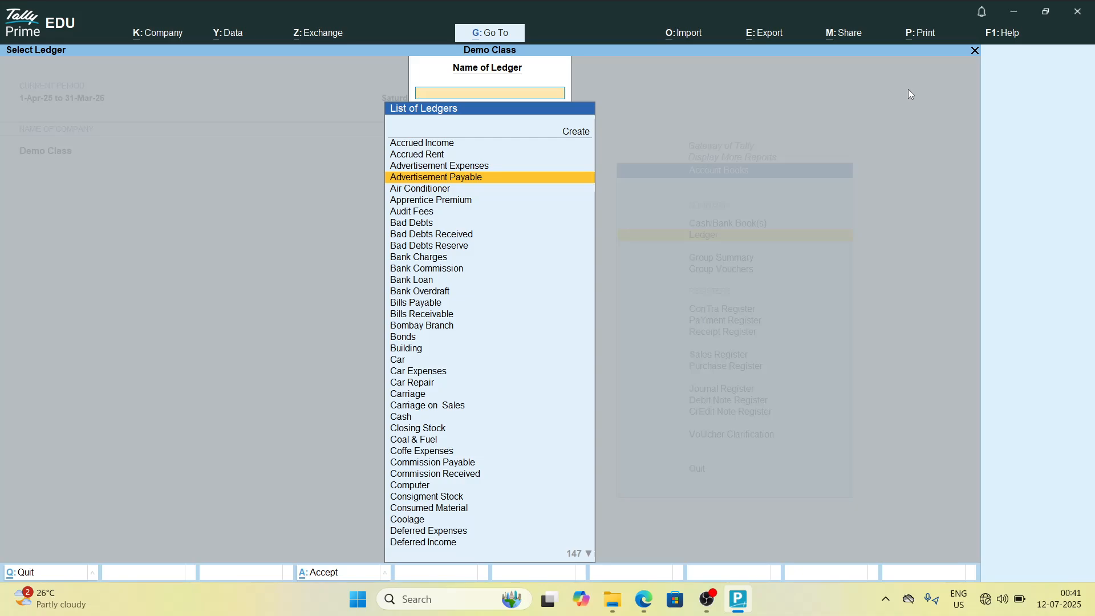
{"action": "key", "text": "alt+c"}
{"action": "key", "text": "Escape"}
{"action": "key", "text": "Down"}
{"action": "key", "text": "Down"}
{"action": "key", "text": "Down"}
{"action": "key", "text": "Down"}
{"action": "key", "text": "Down"}
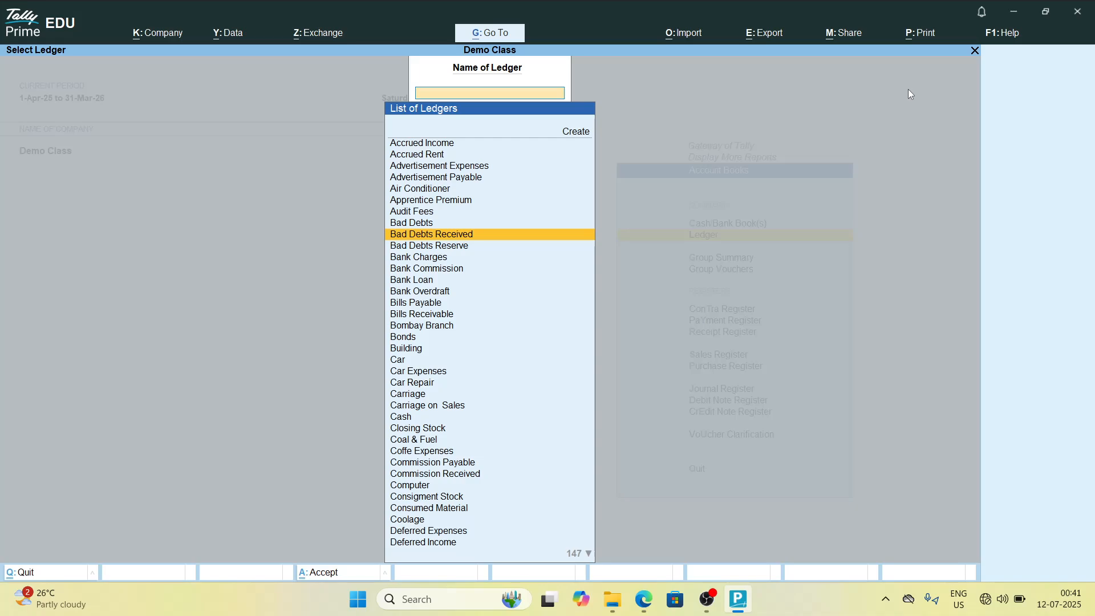
{"action": "key", "text": "alt+c"}
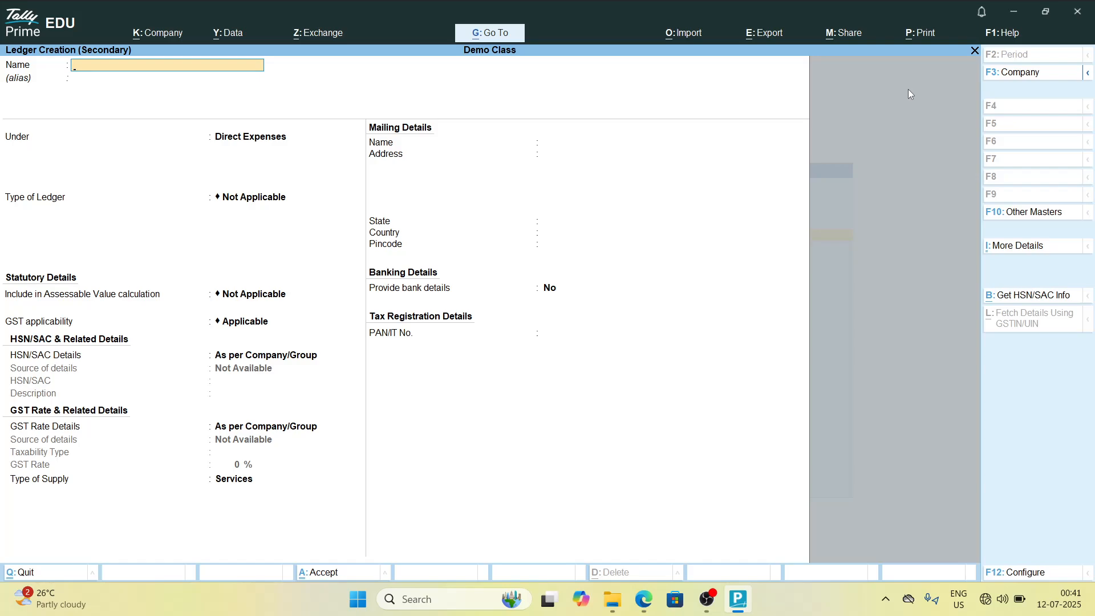
{"action": "key", "text": "Escape"}
{"action": "key", "text": "Return"}
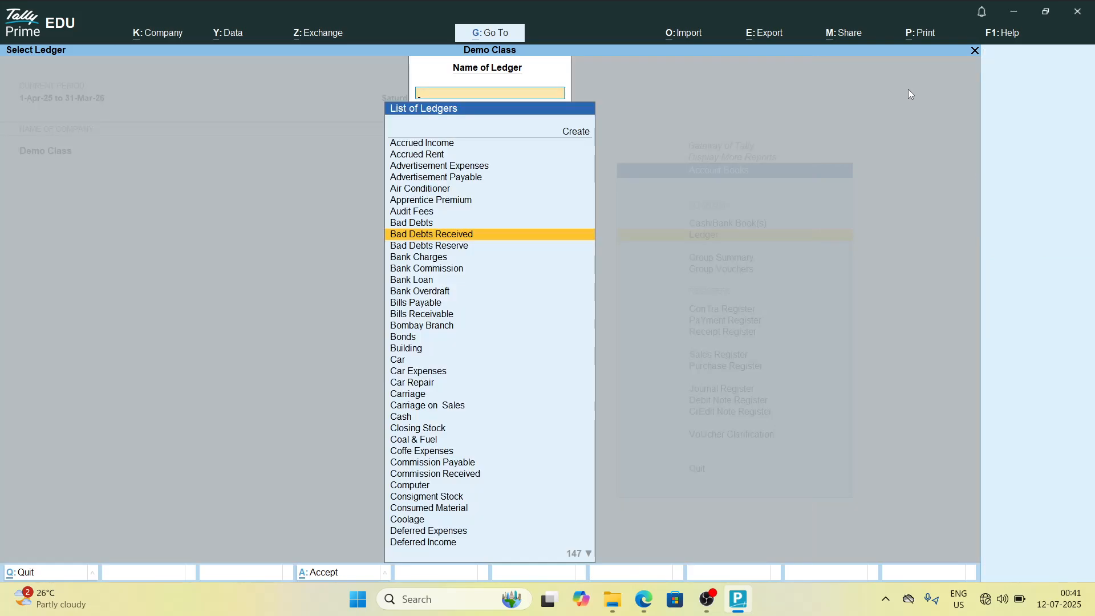
Step: Open the Ledger Vouchers report for the Audit Fees ledger
{"action": "key", "text": "Up"}
{"action": "key", "text": "Up"}
{"action": "key", "text": "Up"}
{"action": "key", "text": "Up"}
{"action": "key", "text": "Up"}
{"action": "key", "text": "Up"}
{"action": "key", "text": "Up"}
{"action": "key", "text": "Down"}
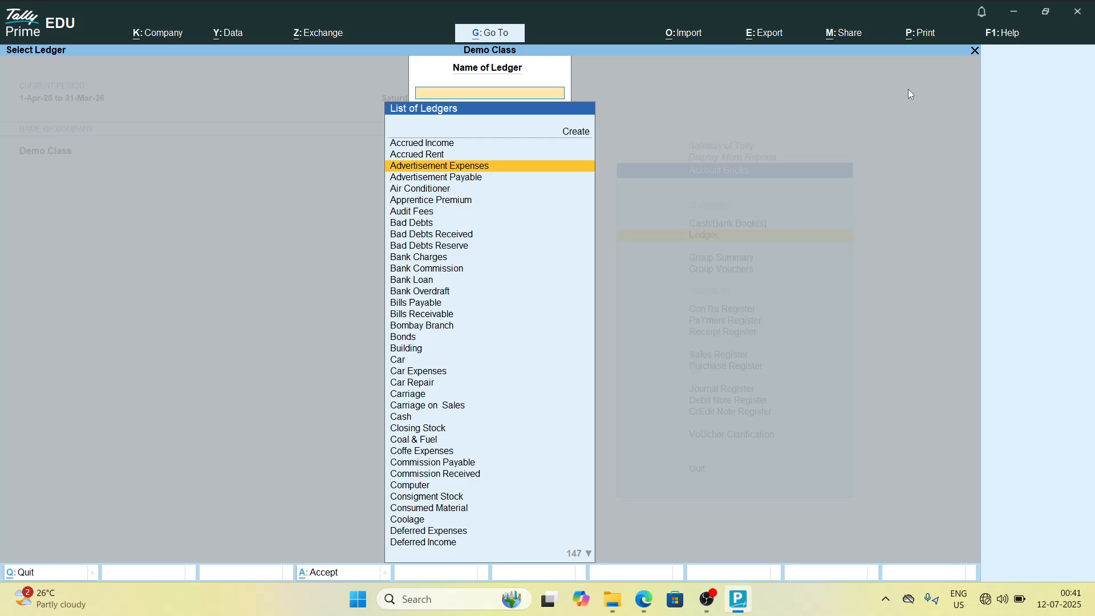
{"action": "key", "text": "Down"}
{"action": "key", "text": "Down"}
{"action": "key", "text": "Down"}
{"action": "key", "text": "Down"}
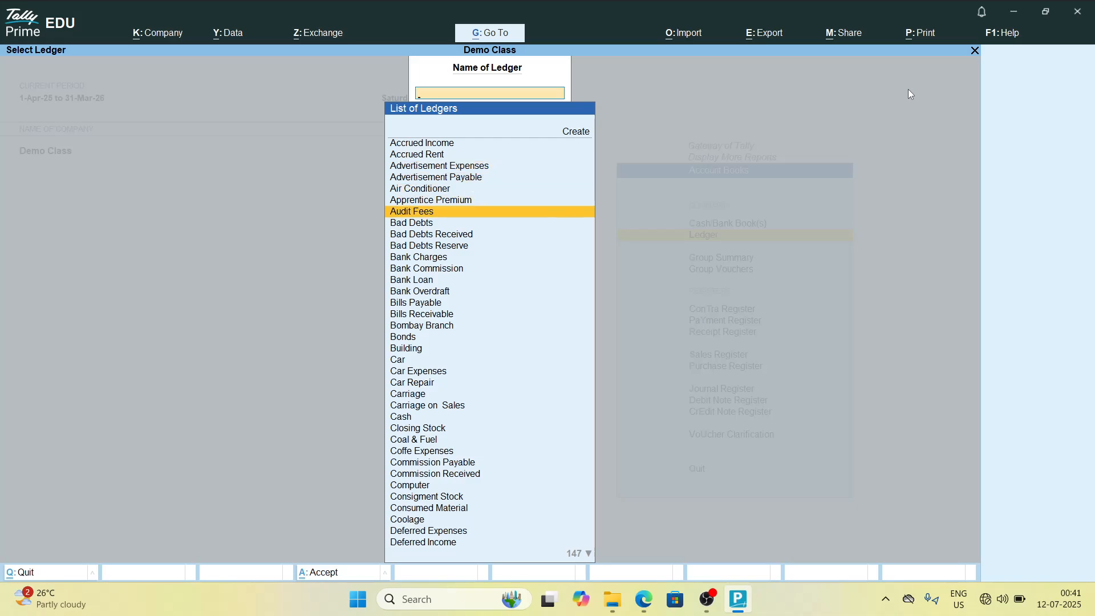
{"action": "key", "text": "Return"}
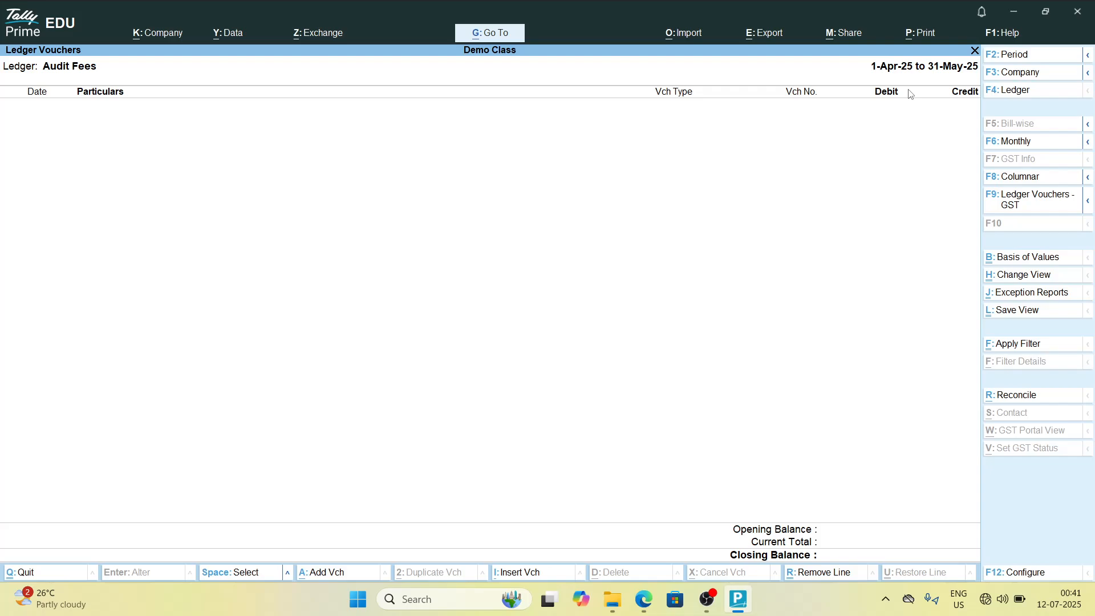
Step: Add a new voucher from the report and switch it to a Purchase voucher
{"action": "key", "text": "alt"}
{"action": "key", "text": "alt+a"}
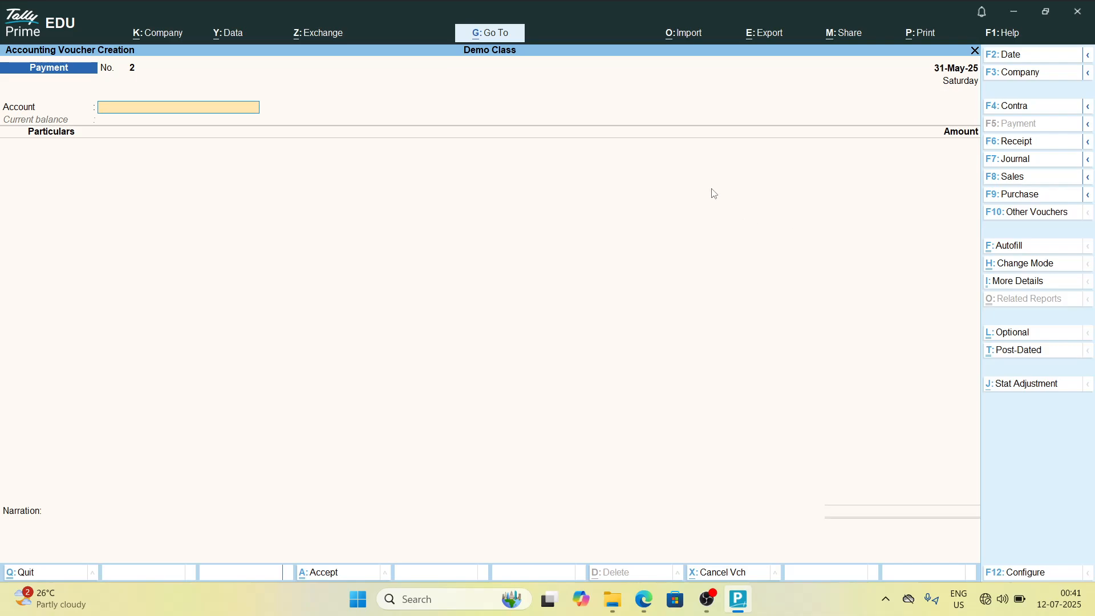
{"action": "key", "text": "F9"}
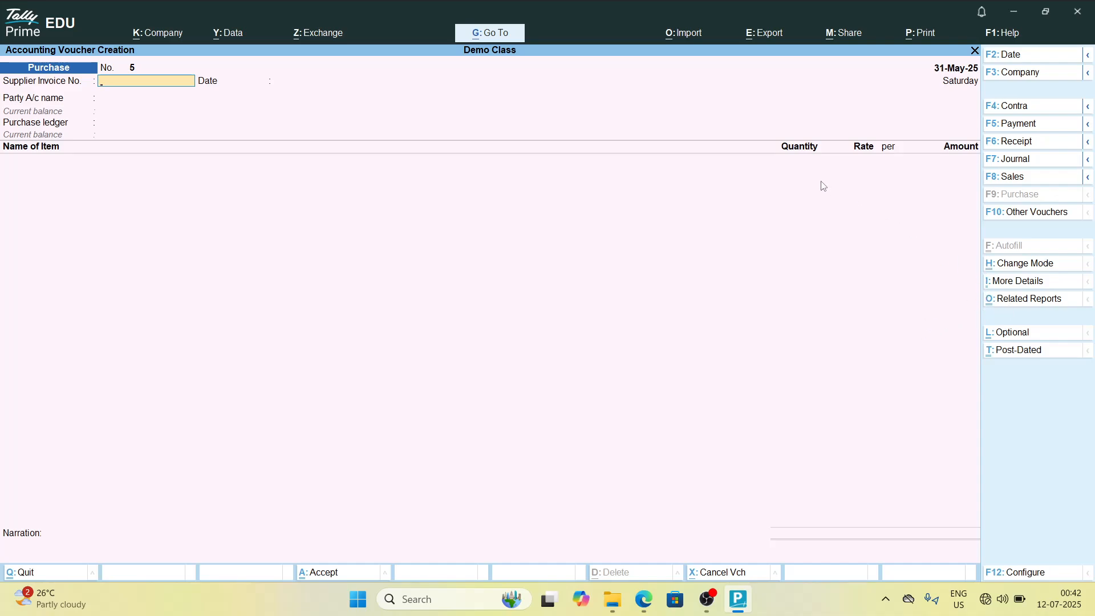
Step: Change the purchase voucher's mode to As Voucher
{"action": "key", "text": "ctrl+h"}
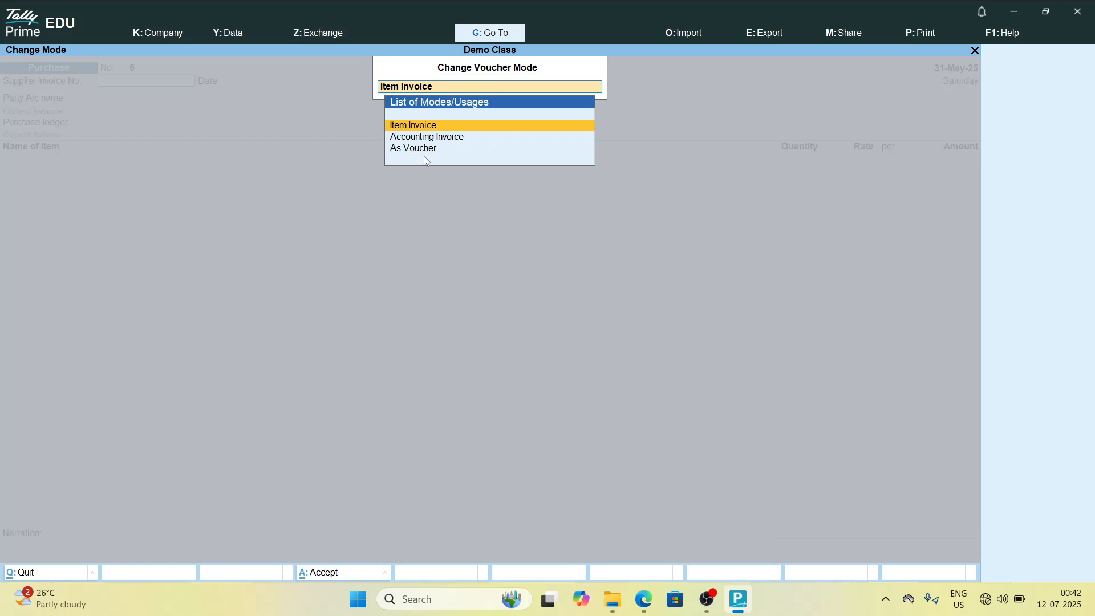
{"action": "key", "text": "Down"}
{"action": "key", "text": "Down"}
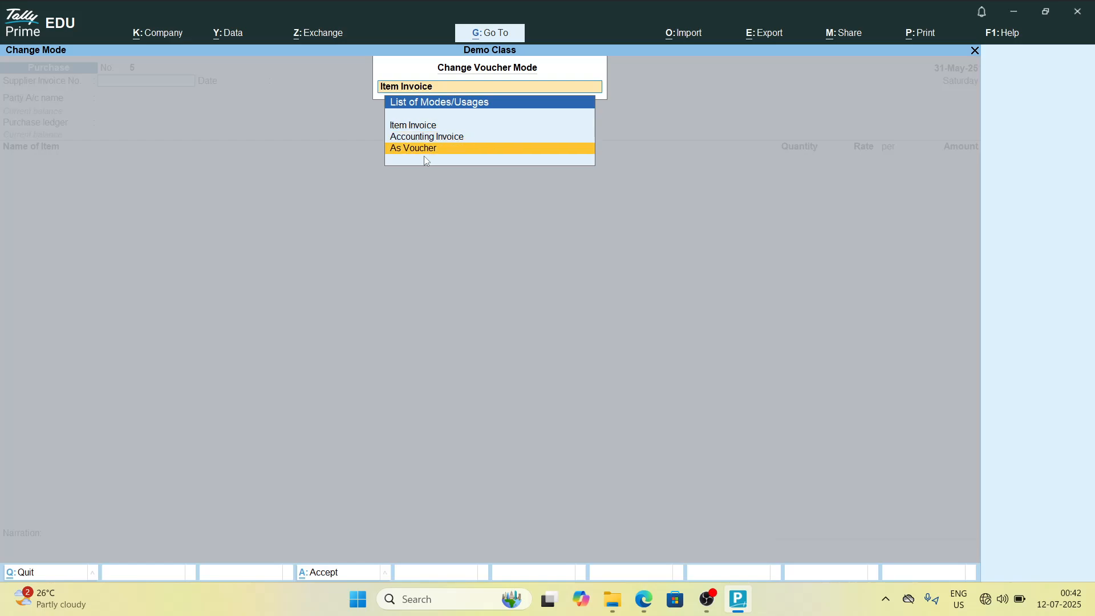
{"action": "key", "text": "Return"}
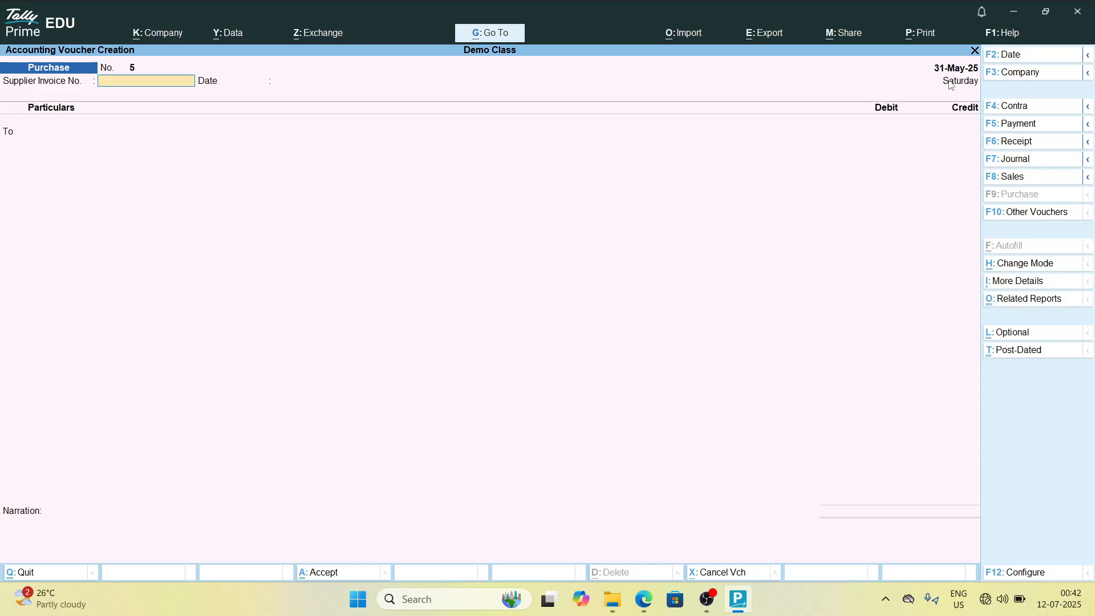
Step: Set the voucher date to 2-May-25 and the supplier invoice number to 120
{"action": "key", "text": "F2"}
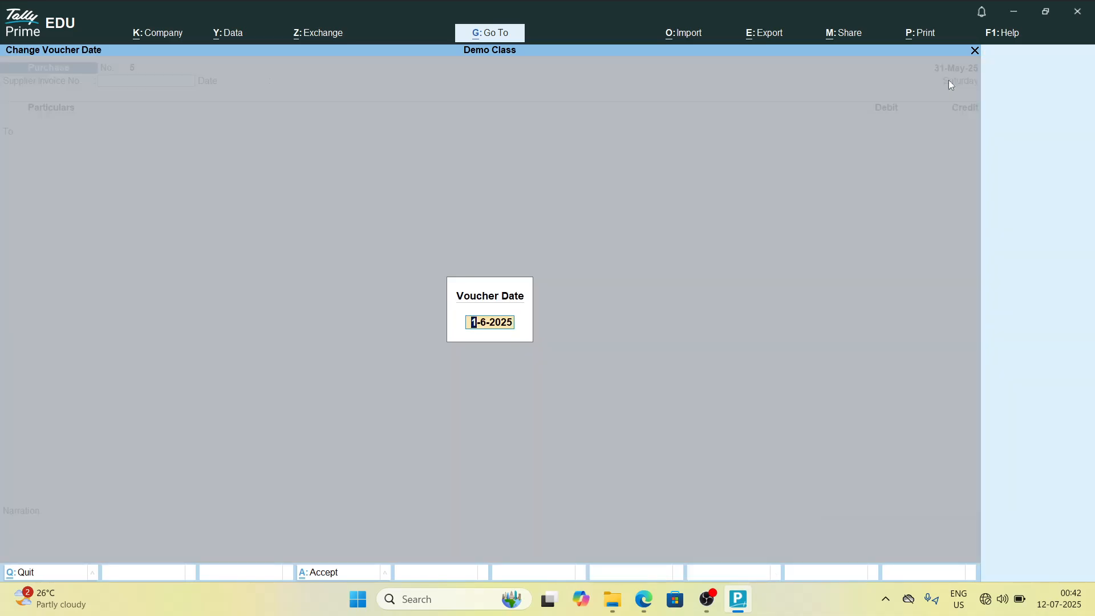
{"action": "type", "text": "02--05-2025"}
{"action": "key", "text": "Return"}
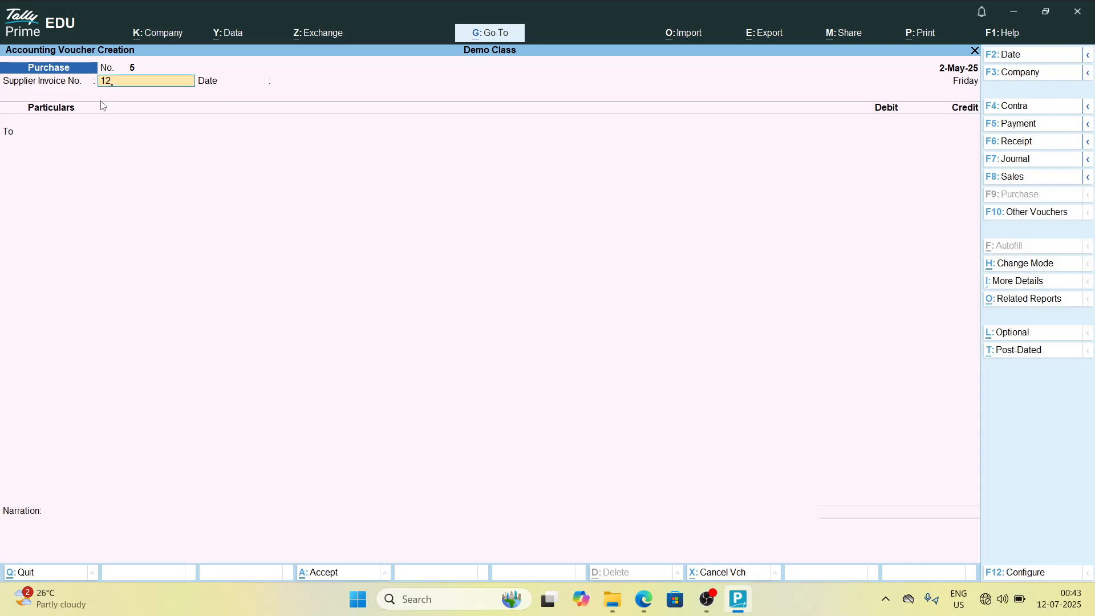
{"action": "type", "text": "0"}
{"action": "key", "text": "Return"}
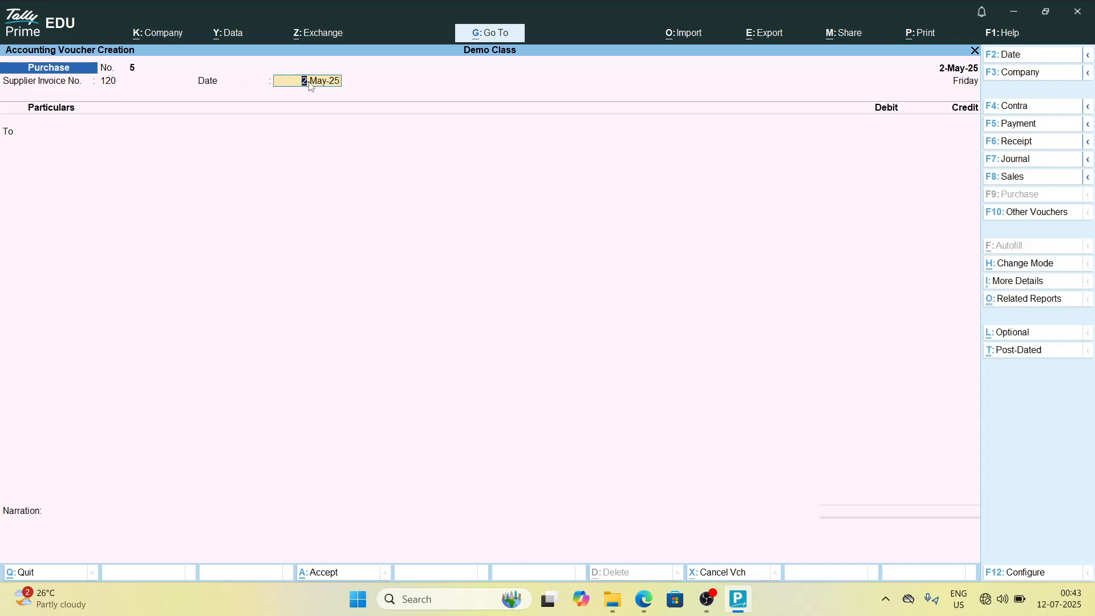
{"action": "key", "text": "Return"}
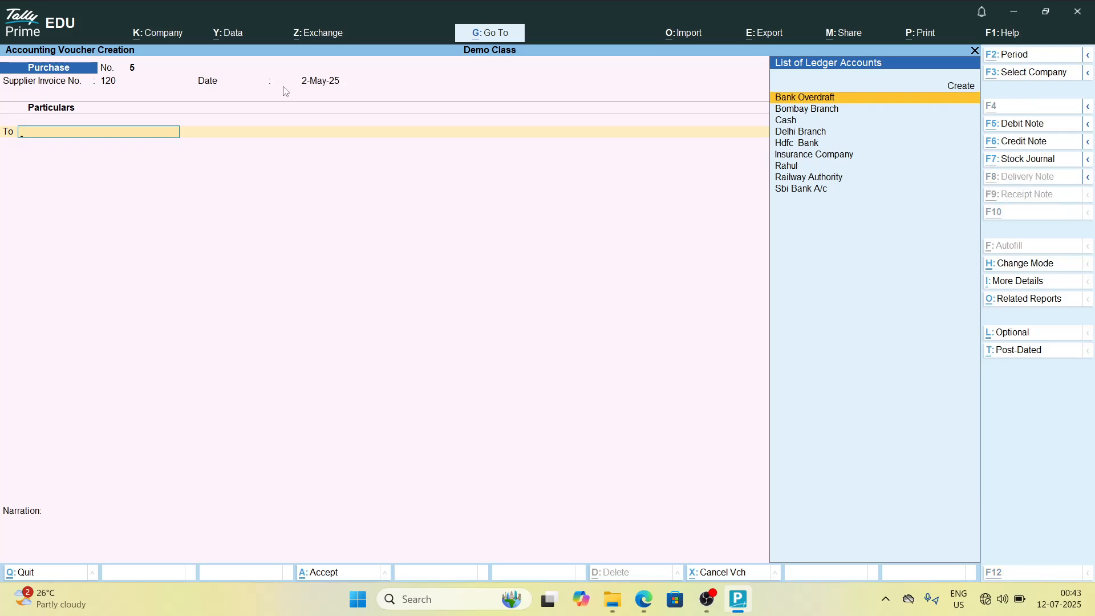
{"action": "key", "text": "alt+c"}
{"action": "key", "text": "Escape"}
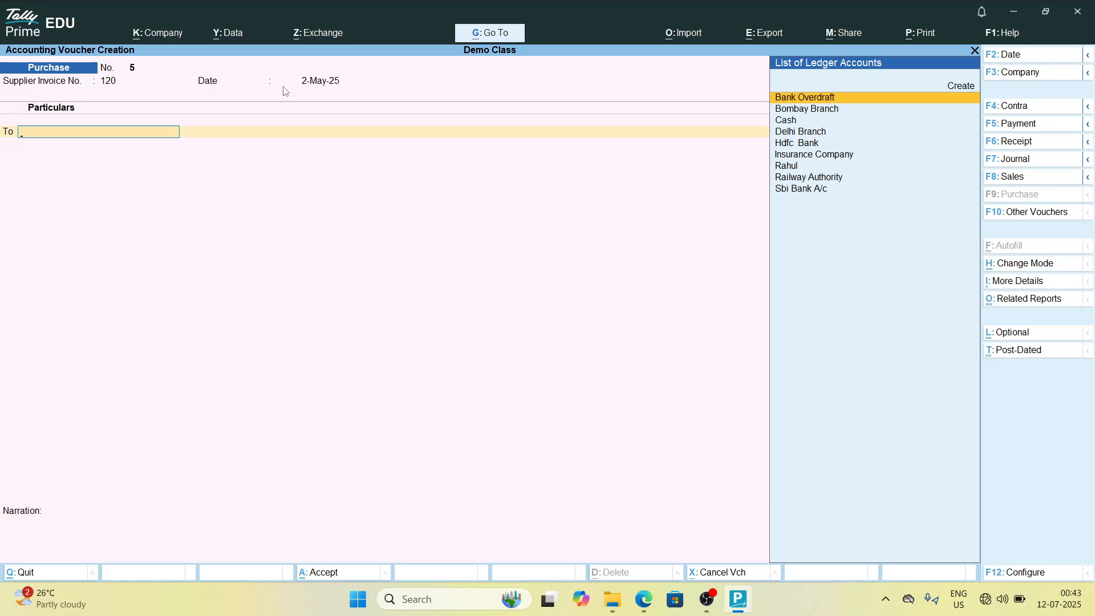
{"action": "key", "text": "alt"}
{"action": "key", "text": "alt"}
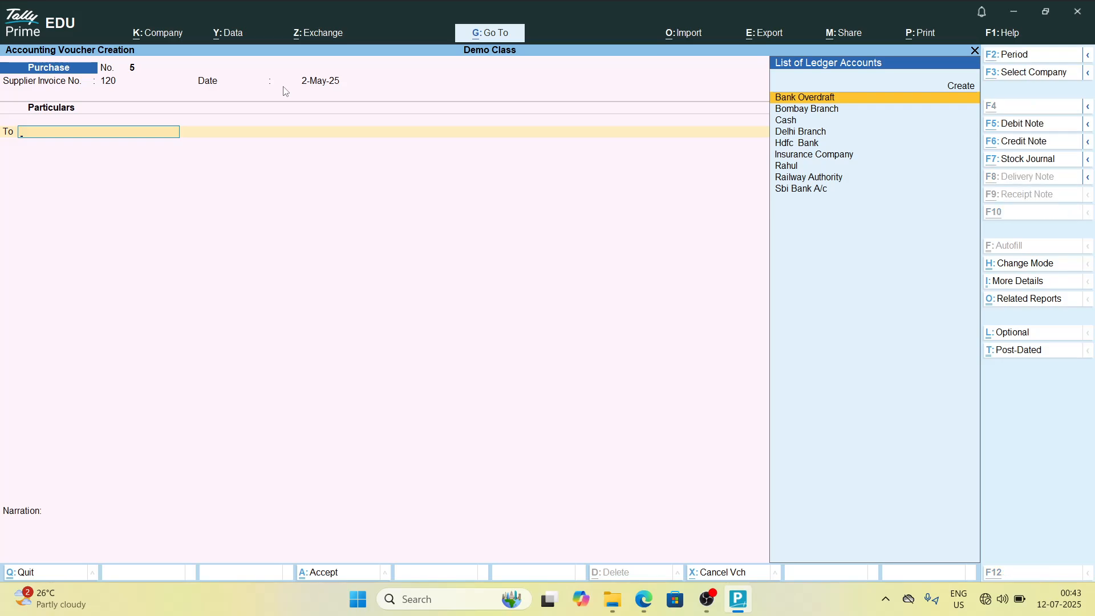
Step: Create a new ledger from the party field named Supershine Jewellery Pvt Ltd
{"action": "key", "text": "alt+c"}
{"action": "type", "text": "Su"}
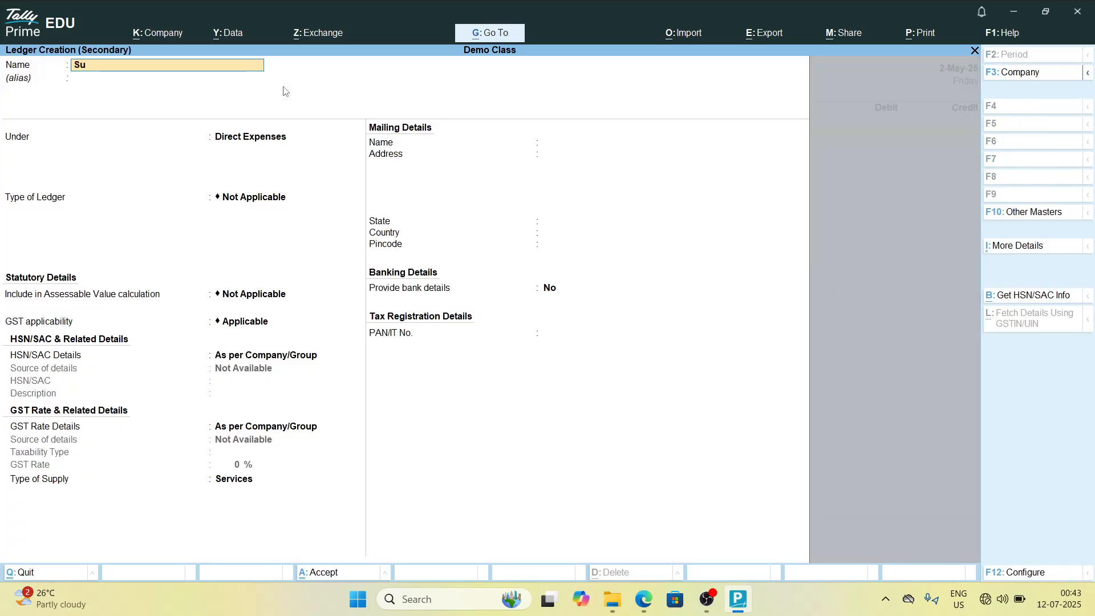
{"action": "type", "text": "pershine"}
{"action": "type", "text": " Jewl"}
{"action": "type", "text": "llery"}
{"action": "type", "text": " P"}
{"action": "type", "text": "vt Ltd"}
{"action": "key", "text": "Return"}
{"action": "key", "text": "Return"}
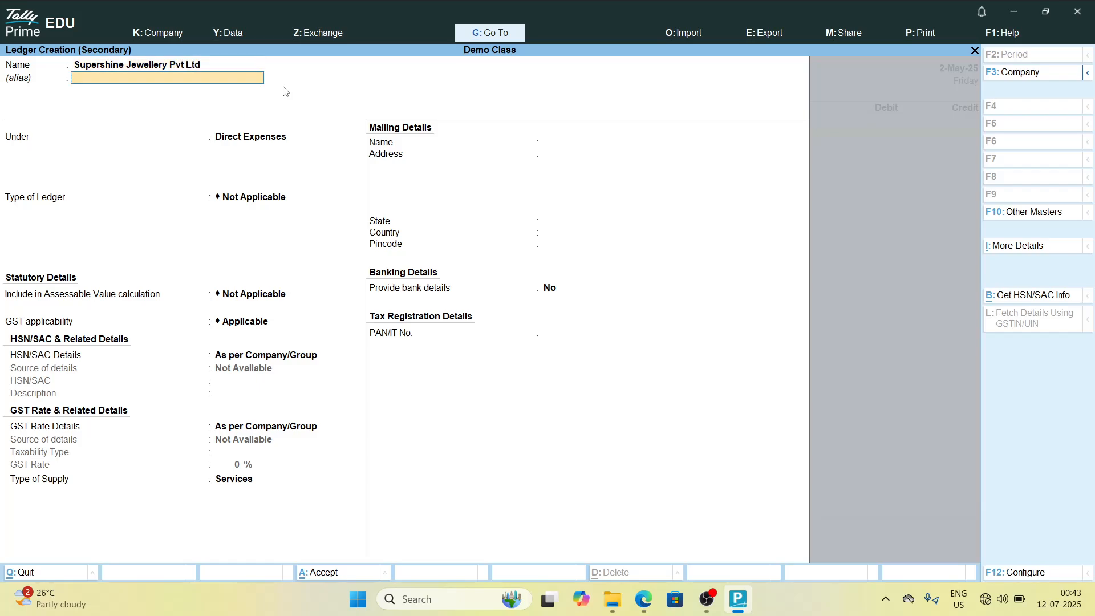
Step: Place the ledger under Sundry Creditors with Regular registration type and accept it
{"action": "type", "text": "Sund"}
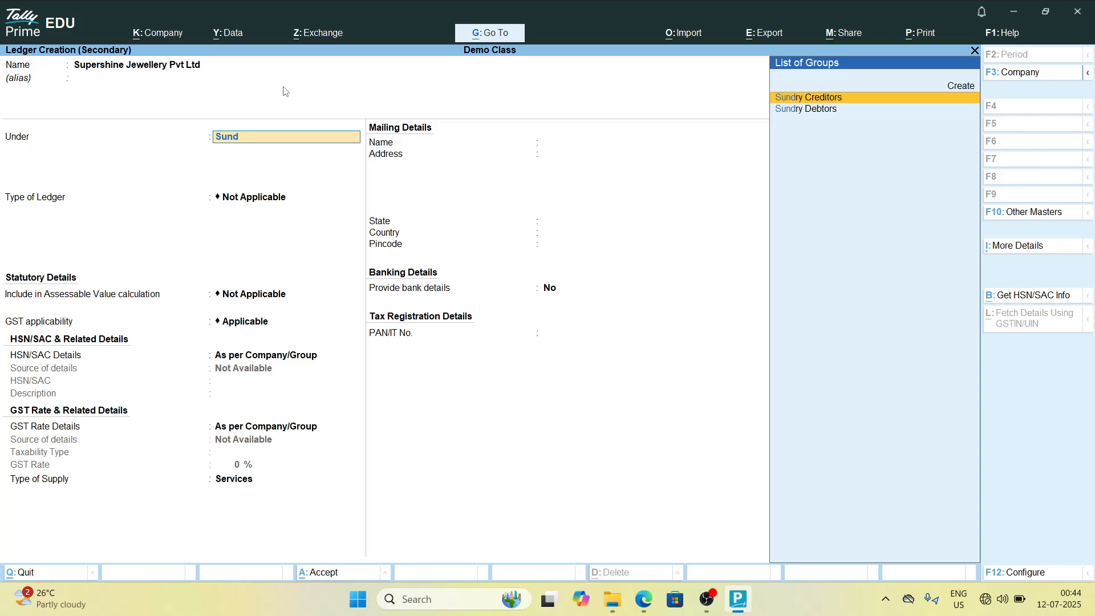
{"action": "key", "text": "Return"}
{"action": "key", "text": "Return"}
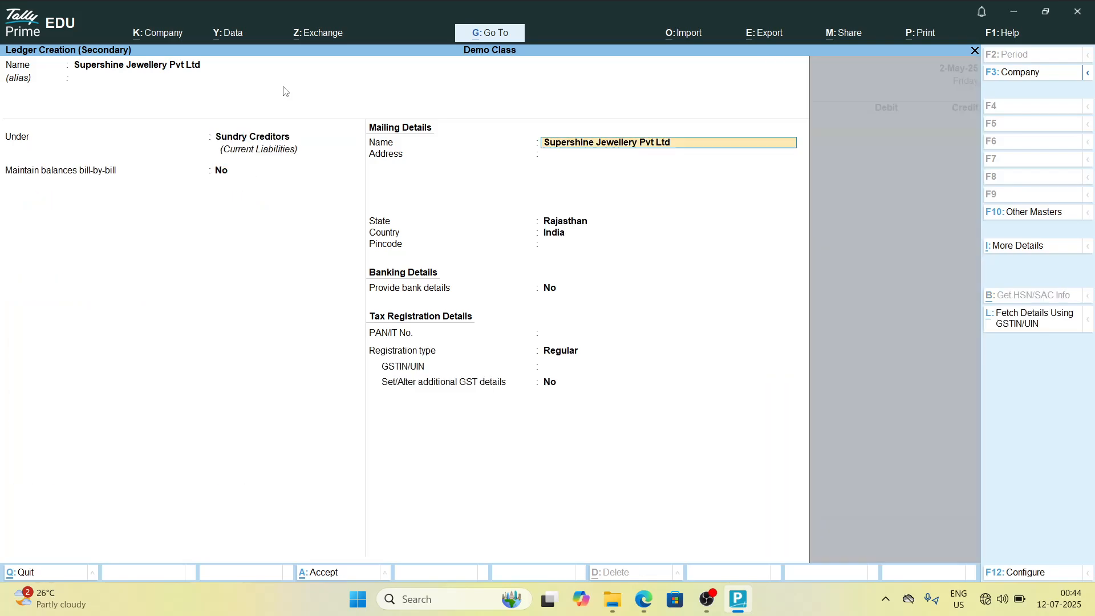
{"action": "key", "text": "Return"}
{"action": "key", "text": "Return"}
{"action": "key", "text": "Return"}
{"action": "key", "text": "Return"}
{"action": "key", "text": "Return"}
{"action": "key", "text": "Return"}
{"action": "key", "text": "Return"}
{"action": "key", "text": "Return"}
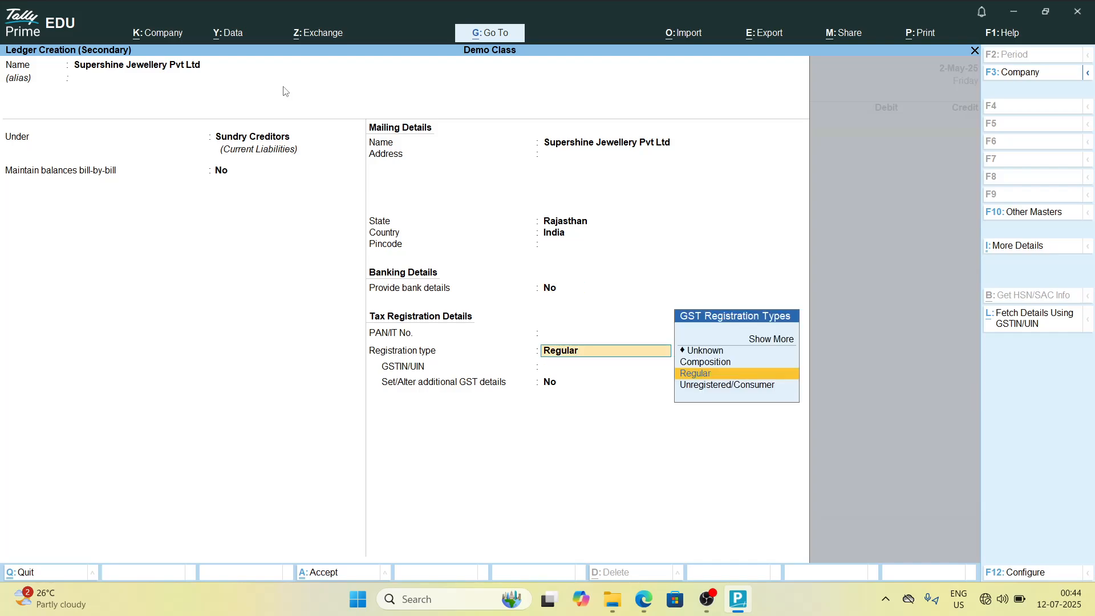
{"action": "key", "text": "Return"}
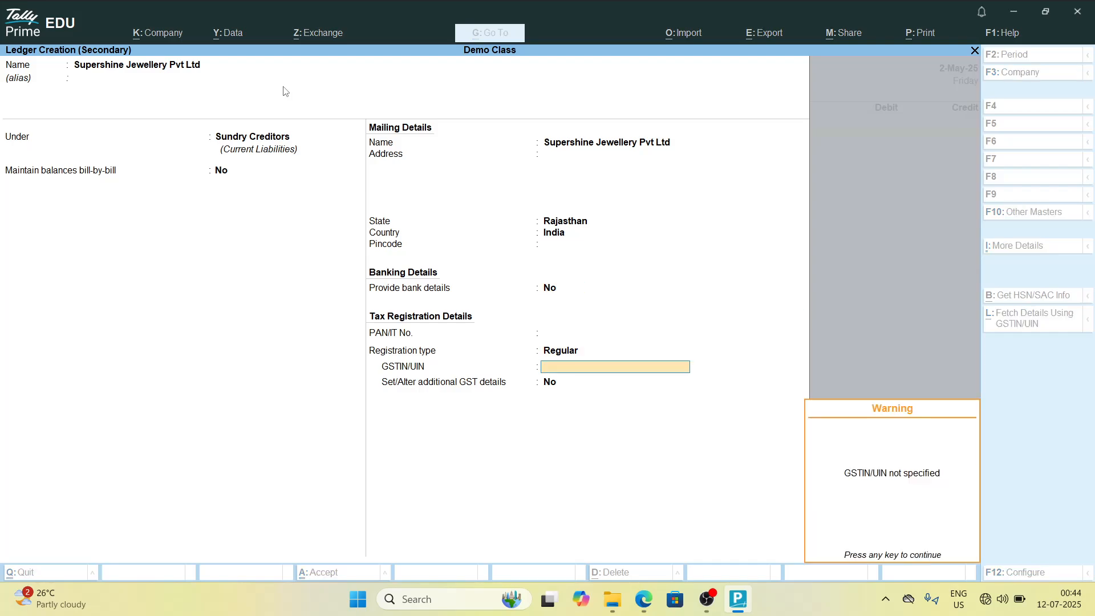
{"action": "key", "text": "Return"}
{"action": "key", "text": "Return"}
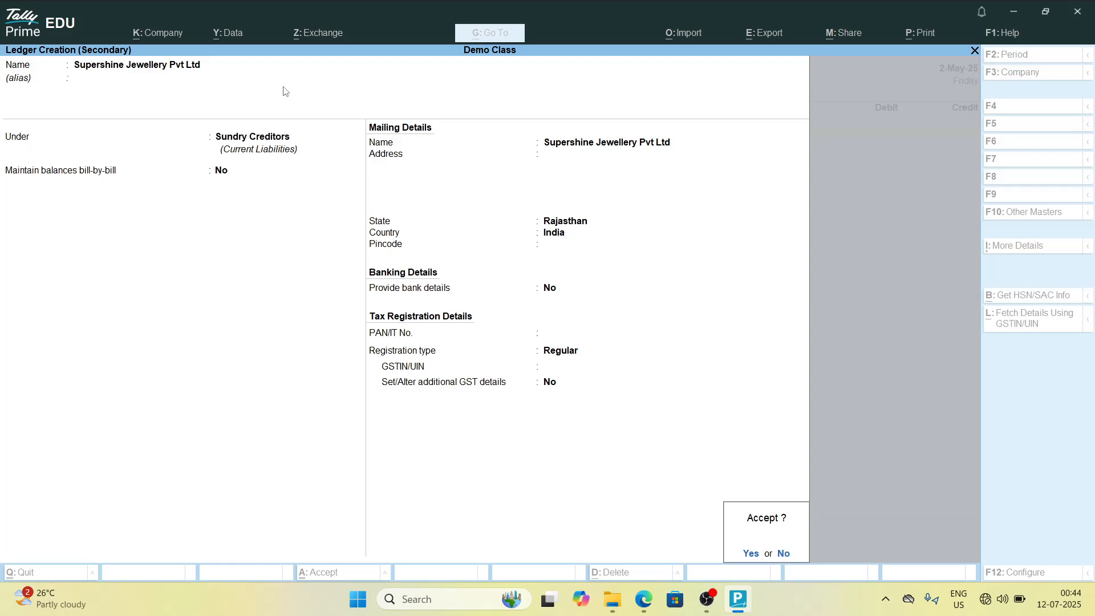
{"action": "key", "text": "y"}
Step: Credit Supershine Jewellery Pvt Ltd with 120000 and debit the Purchase ledger for the same amount
{"action": "key", "text": "Return"}
{"action": "key", "text": "Return"}
{"action": "key", "text": "Return"}
{"action": "key", "text": "Return"}
{"action": "key", "text": "Return"}
{"action": "key", "text": "Return"}
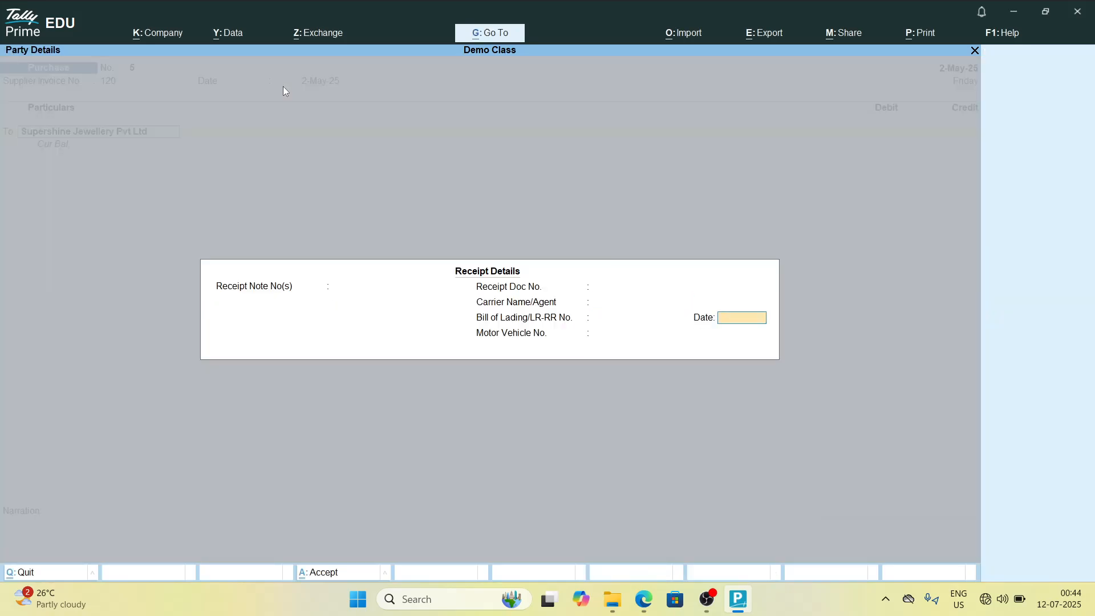
{"action": "key", "text": "Return"}
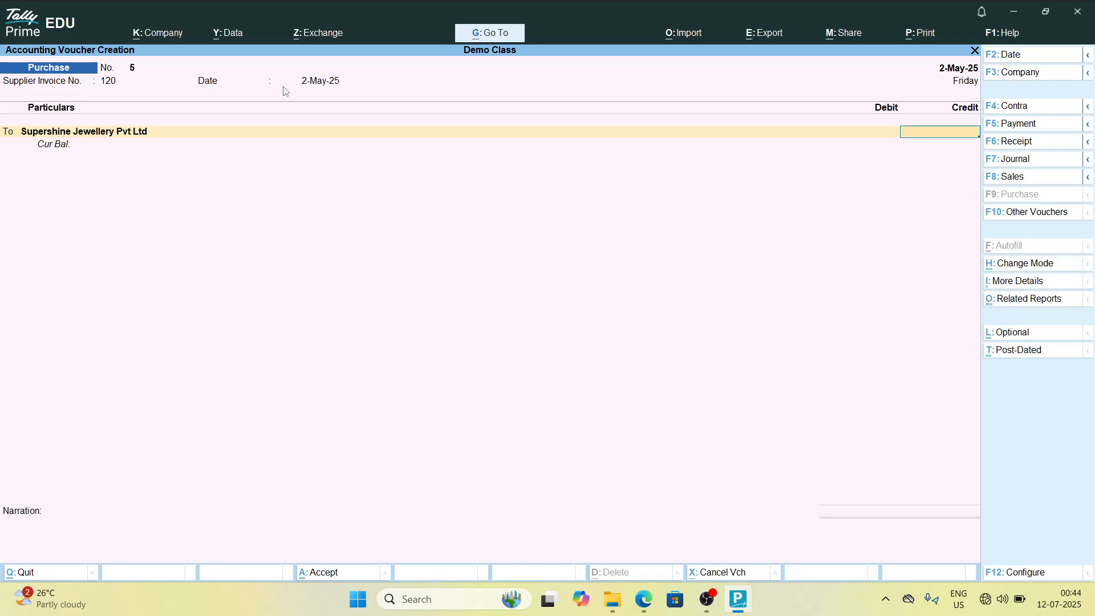
{"action": "type", "text": "120000"}
{"action": "key", "text": "Return"}
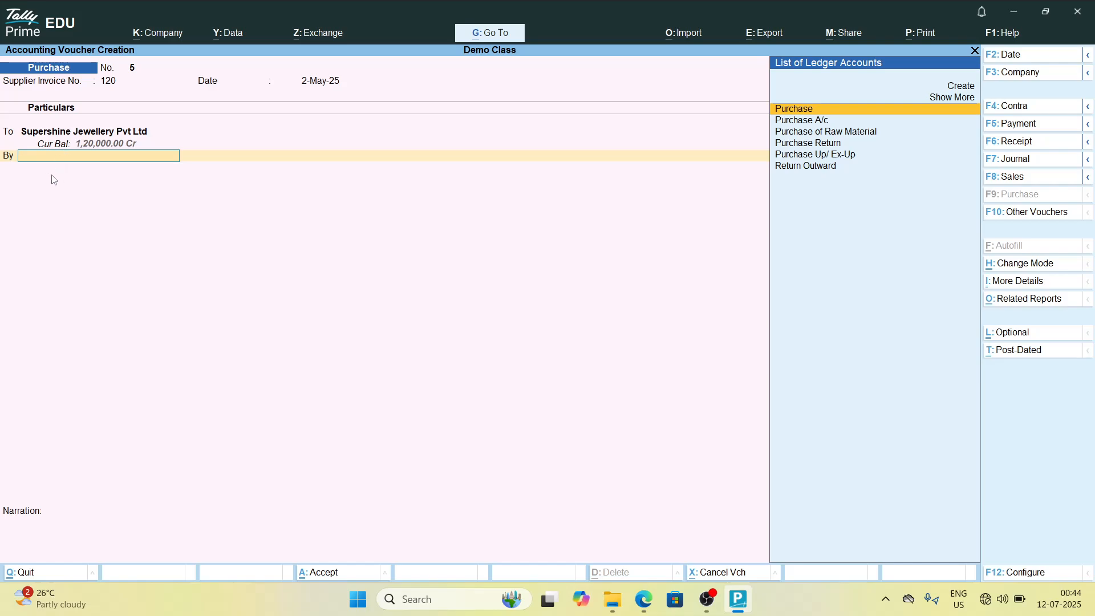
{"action": "key", "text": "Return"}
{"action": "key", "text": "Return"}
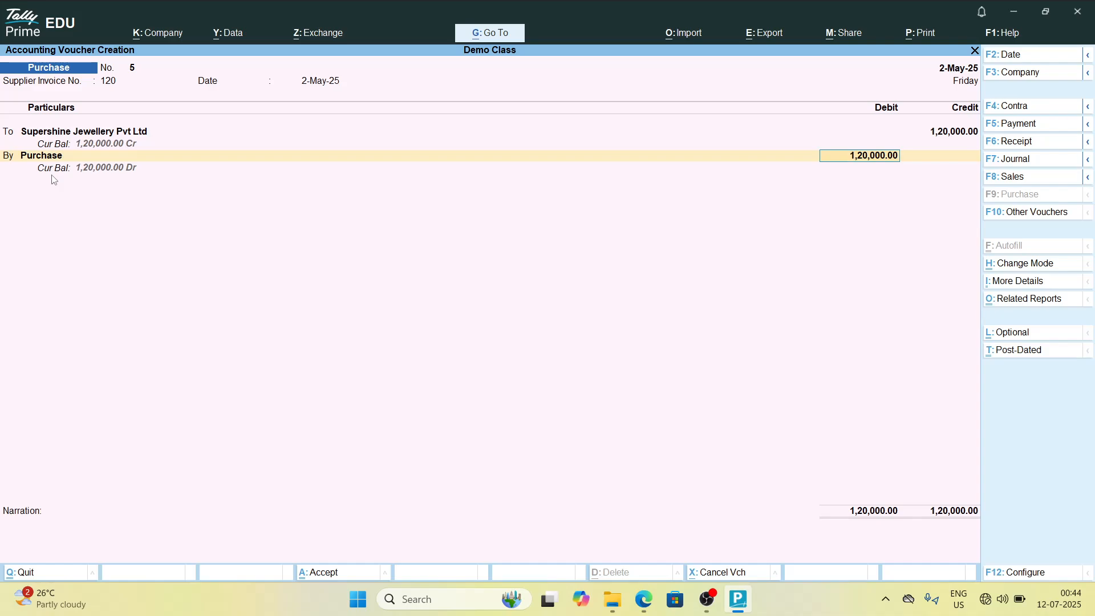
Step: Enter the narration "being purchase form supershine ltd" and save the purchase voucher
{"action": "key", "text": "Return"}
{"action": "type", "text": "bein"}
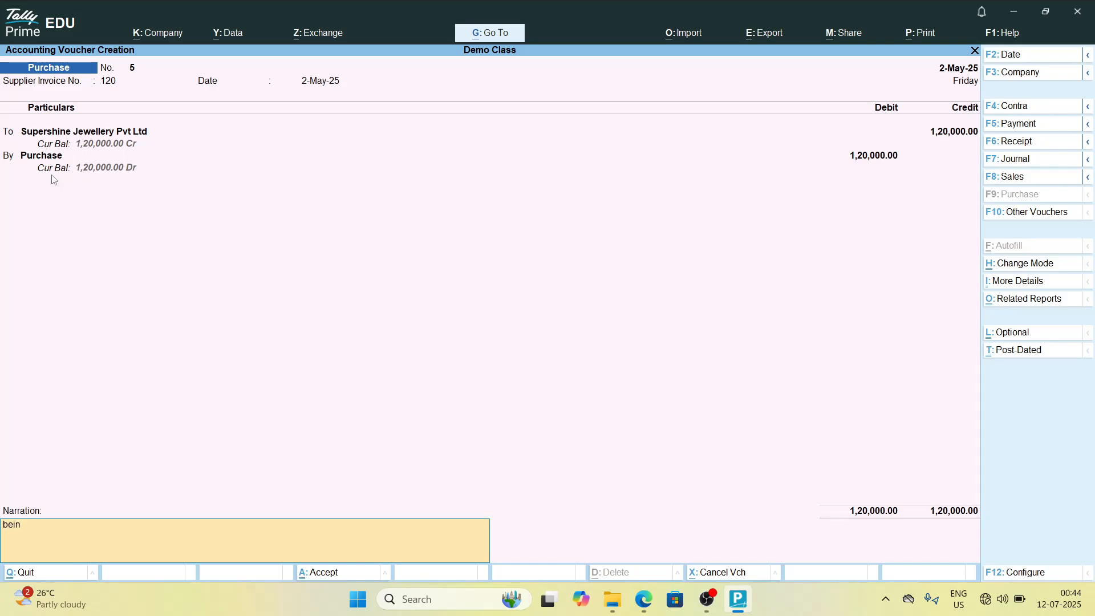
{"action": "type", "text": "g purchase form supershi"}
{"action": "key", "text": "BackSpace"}
{"action": "key", "text": "BackSpace"}
{"action": "type", "text": "shine"}
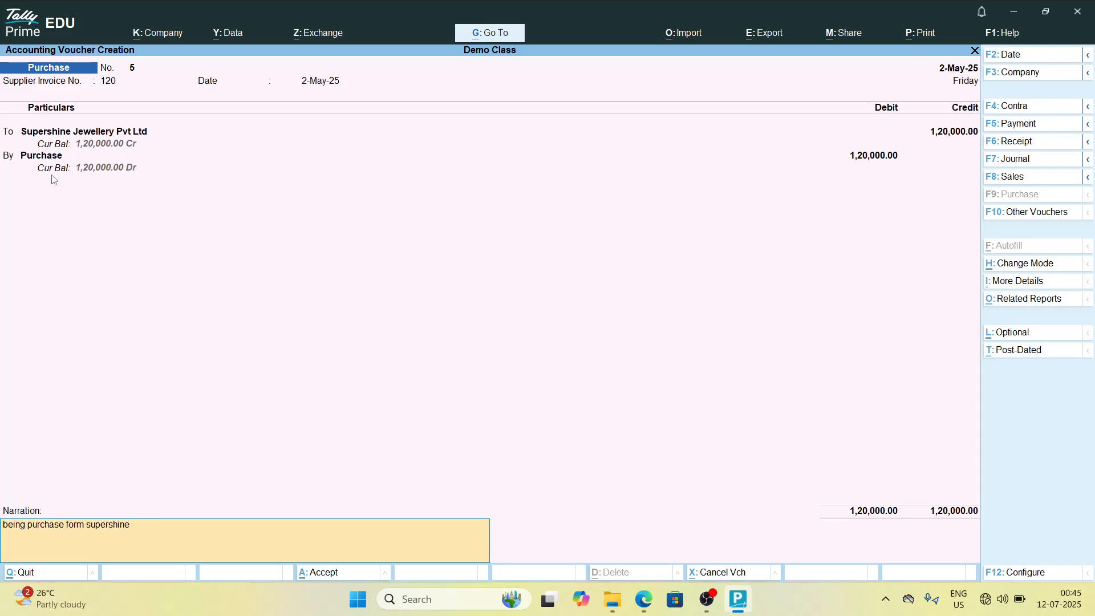
{"action": "type", "text": " ltd"}
{"action": "key", "text": "Return"}
{"action": "key", "text": "Return"}
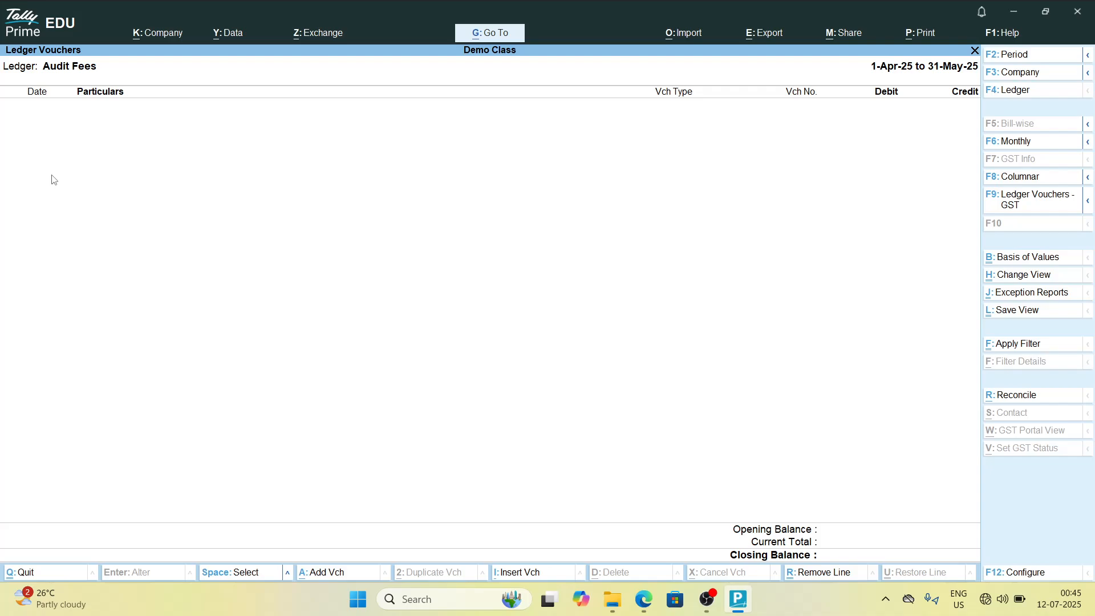
{"action": "key", "text": "Escape"}
{"action": "key", "text": "Escape"}
{"action": "key", "text": "Escape"}
{"action": "key", "text": "Escape"}
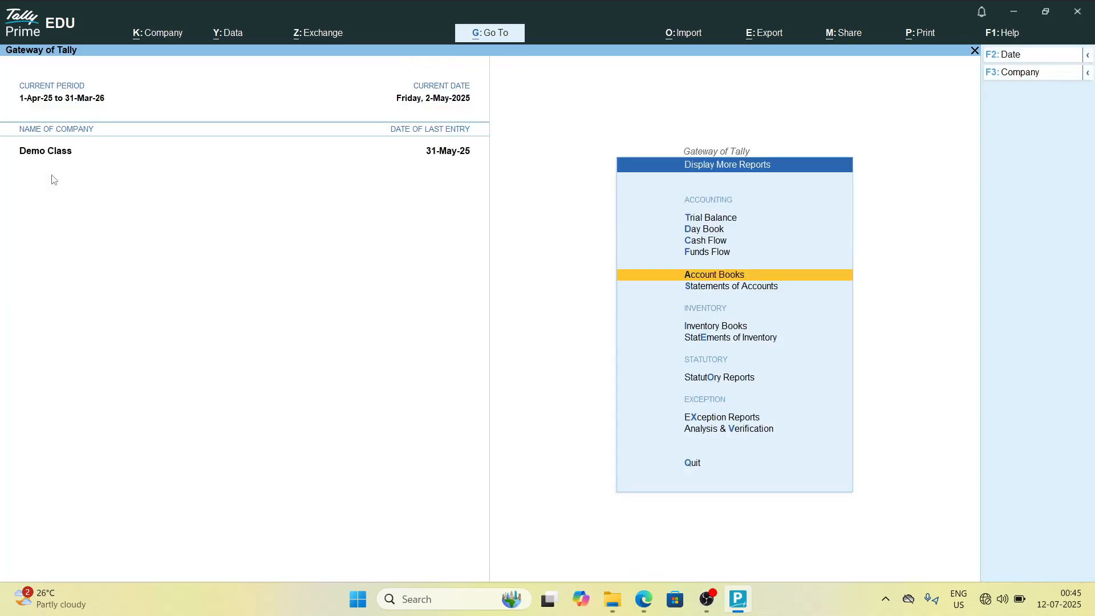
{"action": "key", "text": "Escape"}
{"action": "key", "text": "Escape"}
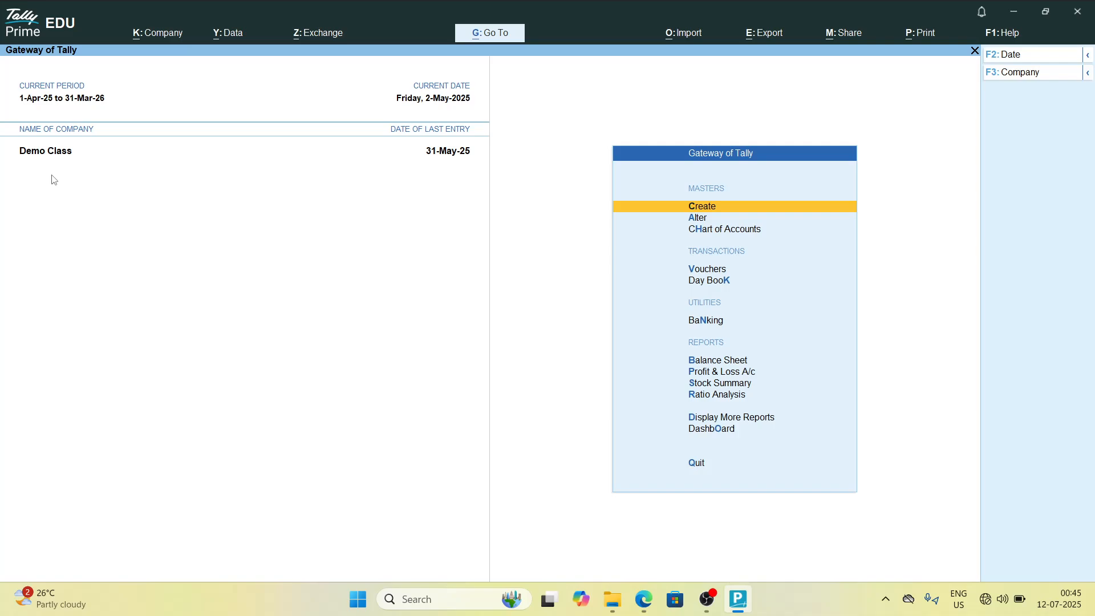
{"action": "key", "text": "d"}
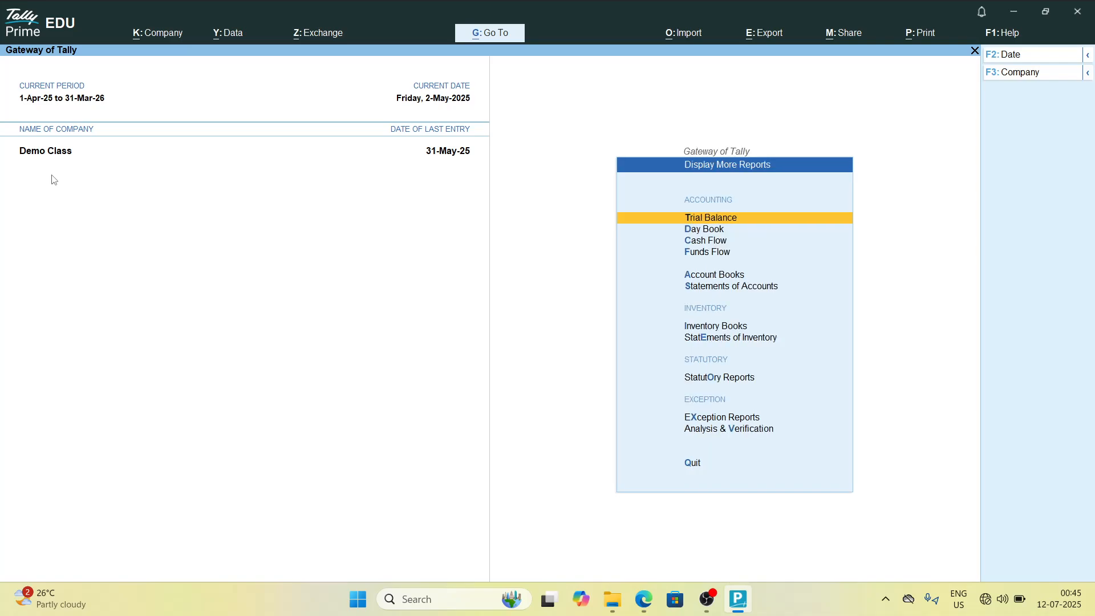
{"action": "key", "text": "a"}
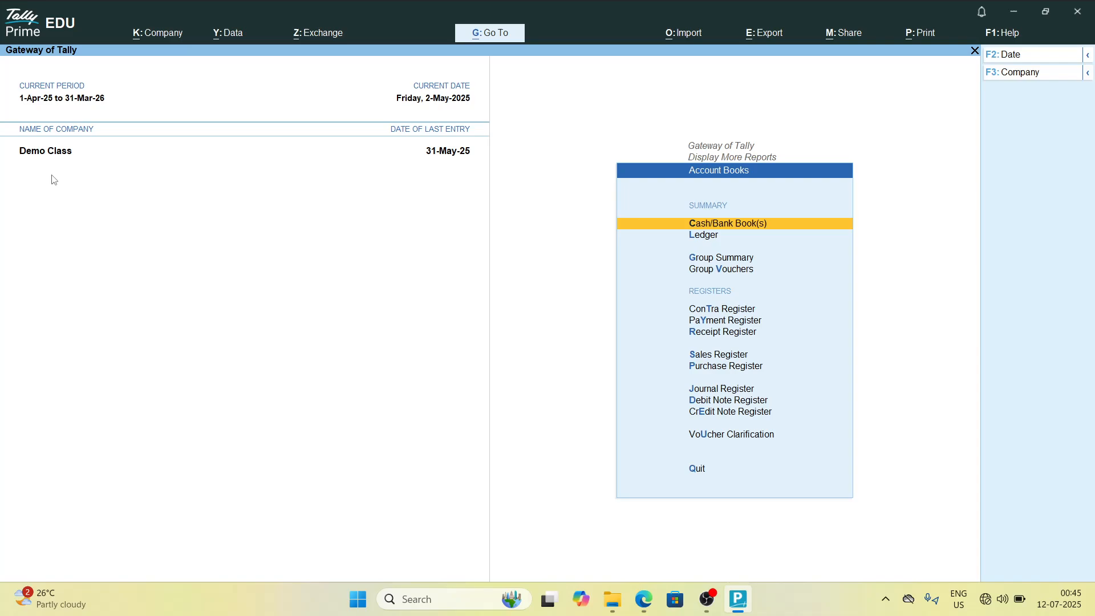
{"action": "key", "text": "Escape"}
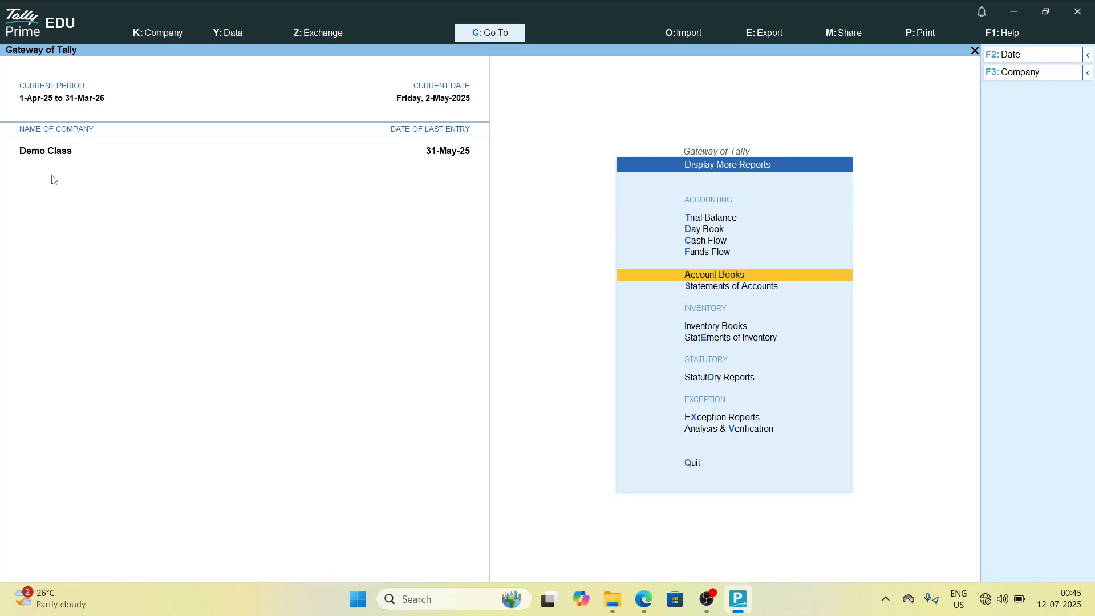
{"action": "key", "text": "Escape"}
{"action": "key", "text": "Down"}
{"action": "key", "text": "Up"}
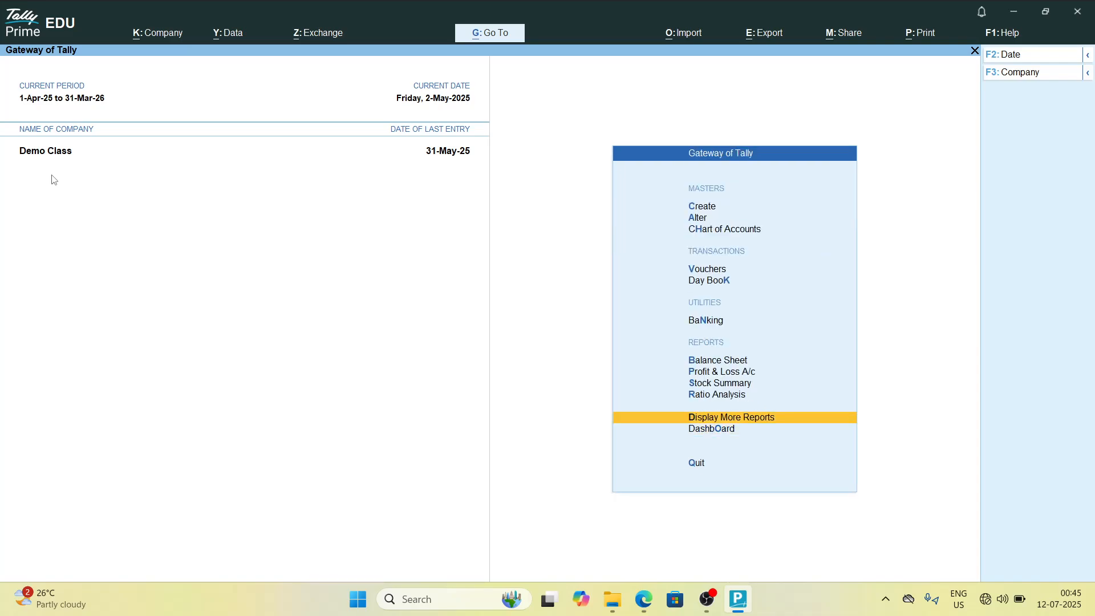
Step: Open the Ledger Vouchers report for Supershine Jewellery Pvt Ltd via Account Books, then return to the Gateway
{"action": "key", "text": "Return"}
{"action": "key", "text": "Down"}
{"action": "key", "text": "Down"}
{"action": "key", "text": "Down"}
{"action": "key", "text": "Down"}
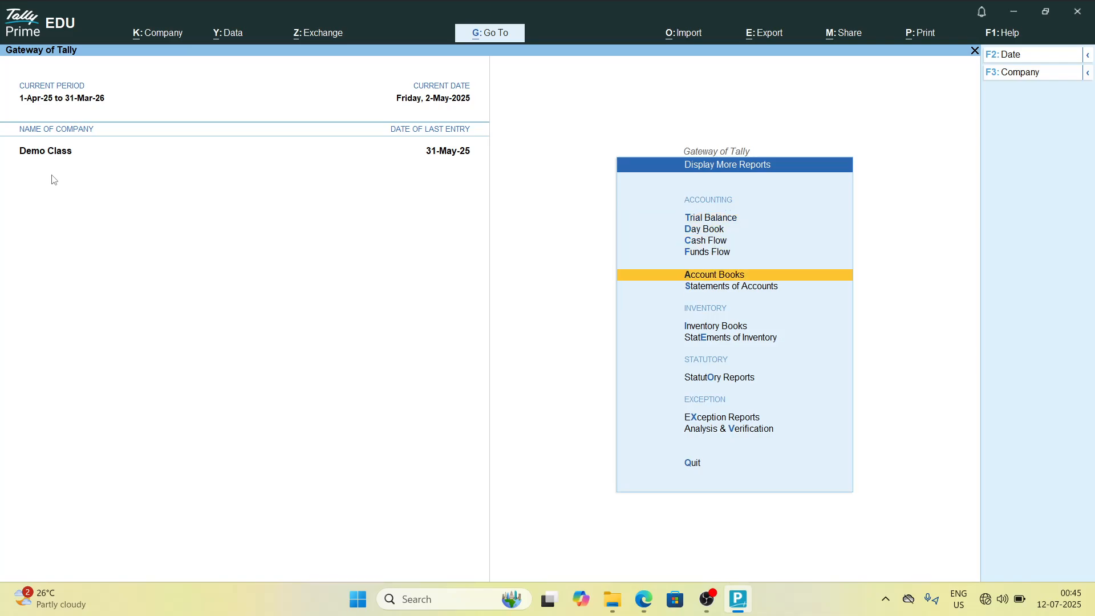
{"action": "key", "text": "Return"}
{"action": "key", "text": "Down"}
{"action": "key", "text": "Return"}
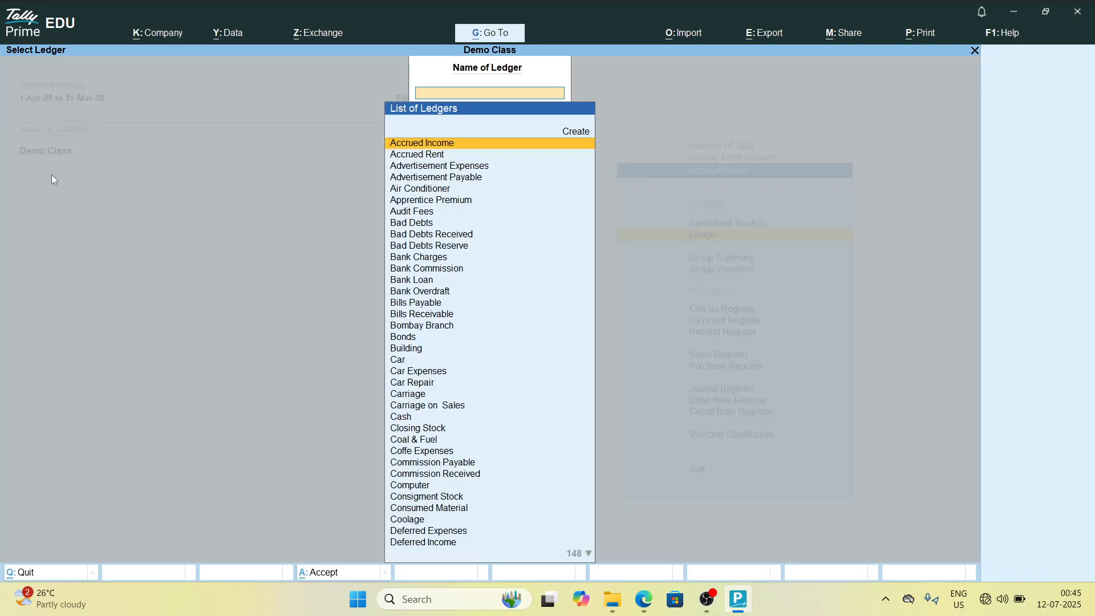
{"action": "type", "text": "Super"}
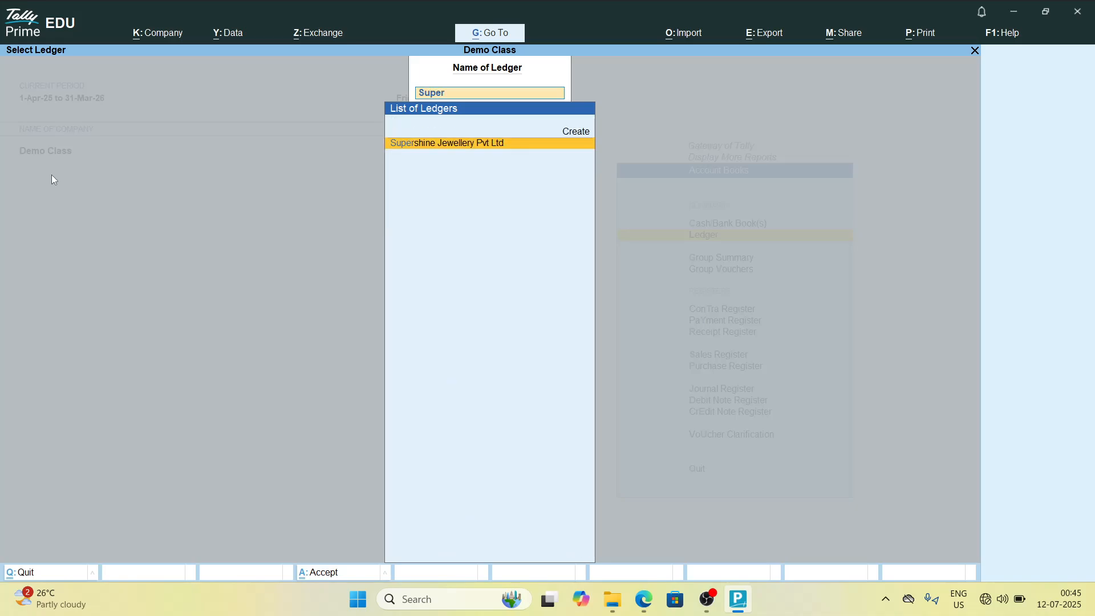
{"action": "key", "text": "Return"}
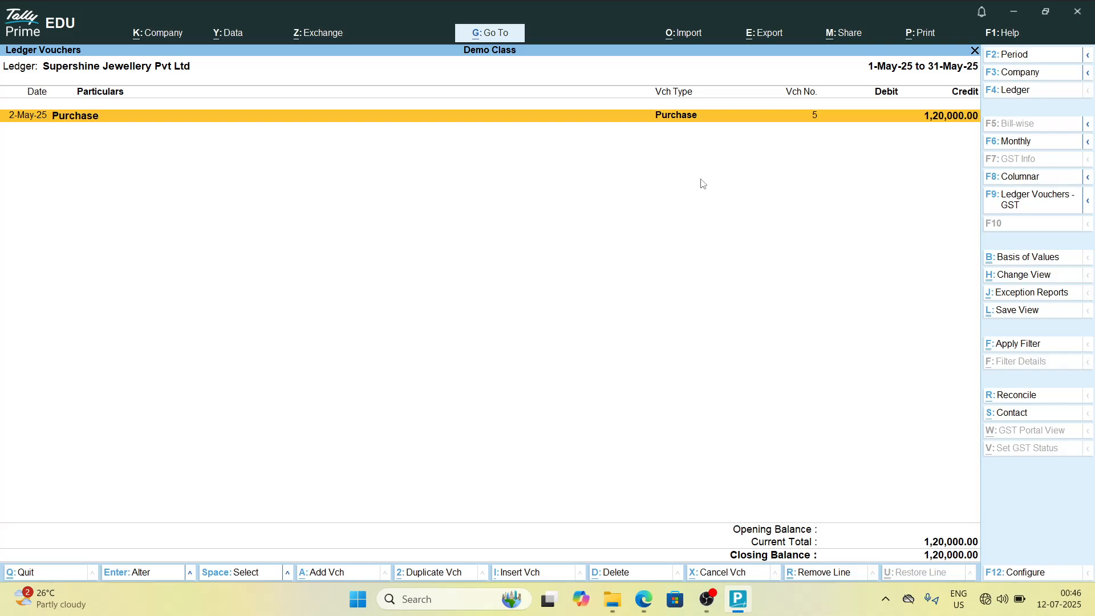
{"action": "key", "text": "Escape"}
{"action": "key", "text": "Escape"}
{"action": "key", "text": "Escape"}
{"action": "key", "text": "Escape"}
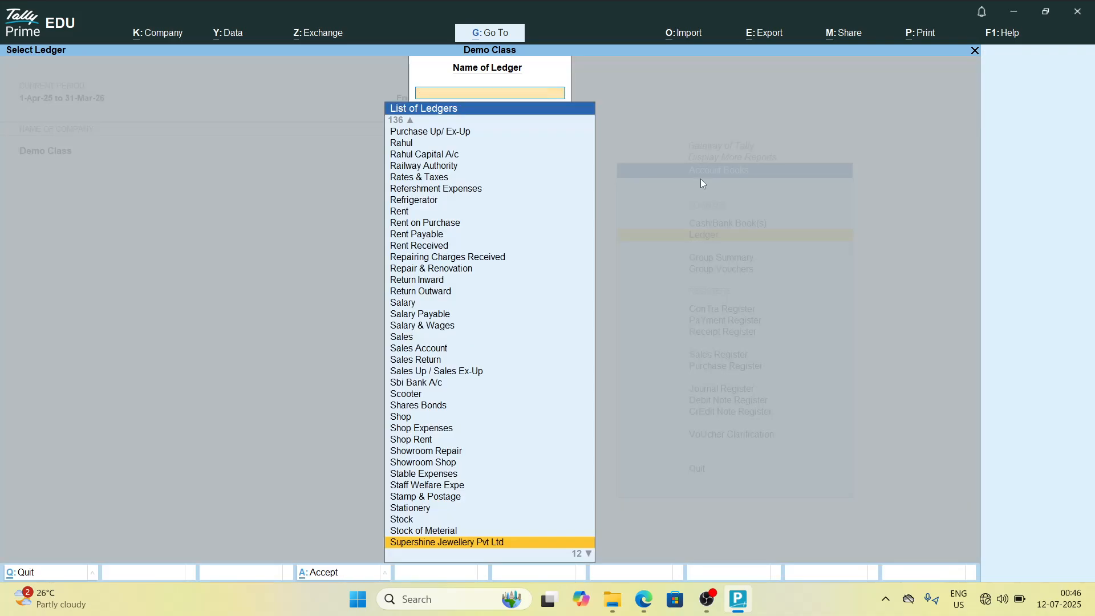
{"action": "key", "text": "Escape"}
{"action": "key", "text": "Escape"}
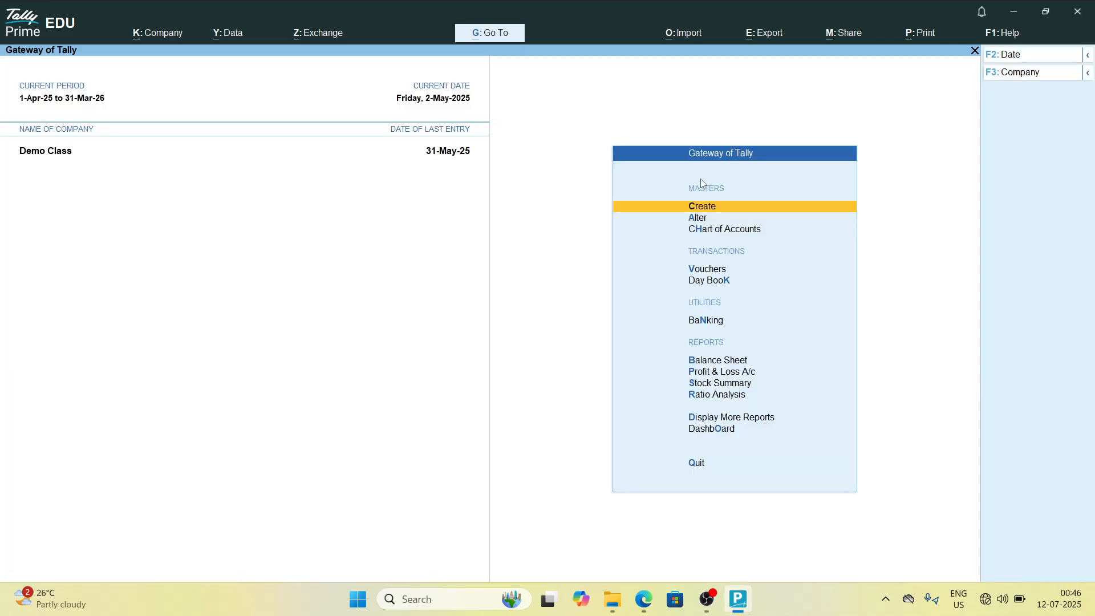
Step: Open a Payment voucher, change its date to 31-05-25, and quit back to the Gateway
{"action": "key", "text": "Down"}
{"action": "key", "text": "Down"}
{"action": "key", "text": "Down"}
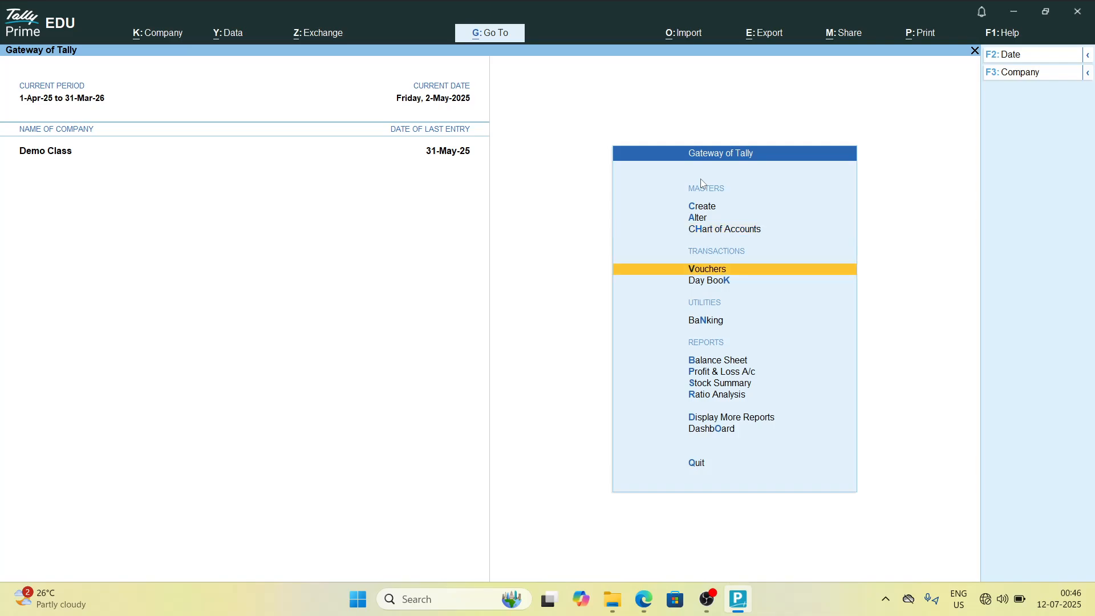
{"action": "key", "text": "Return"}
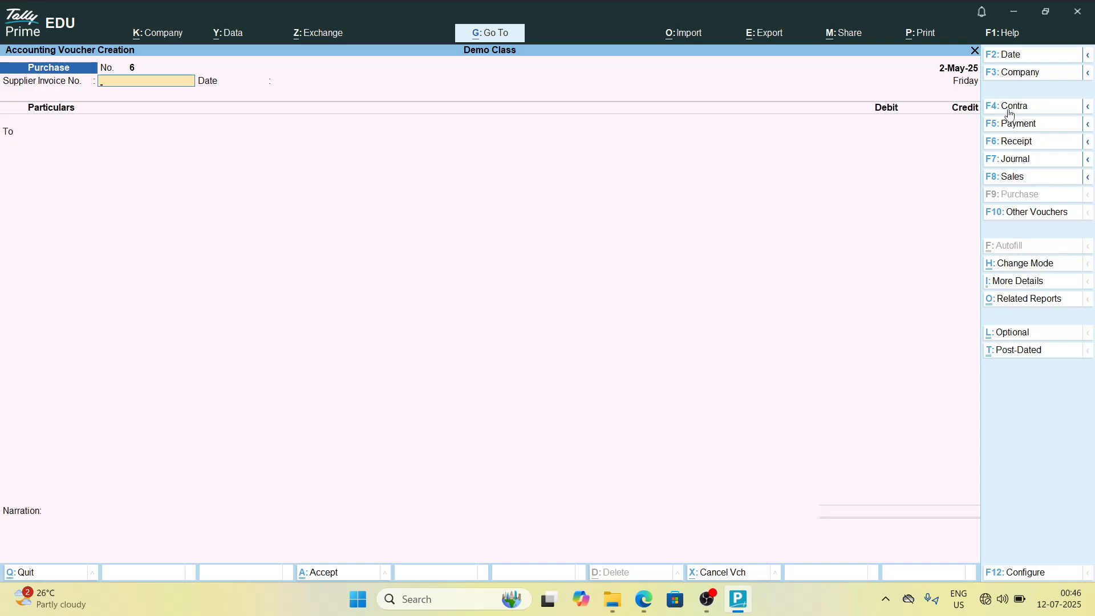
{"action": "left_click", "coordinate": [1009, 131]}
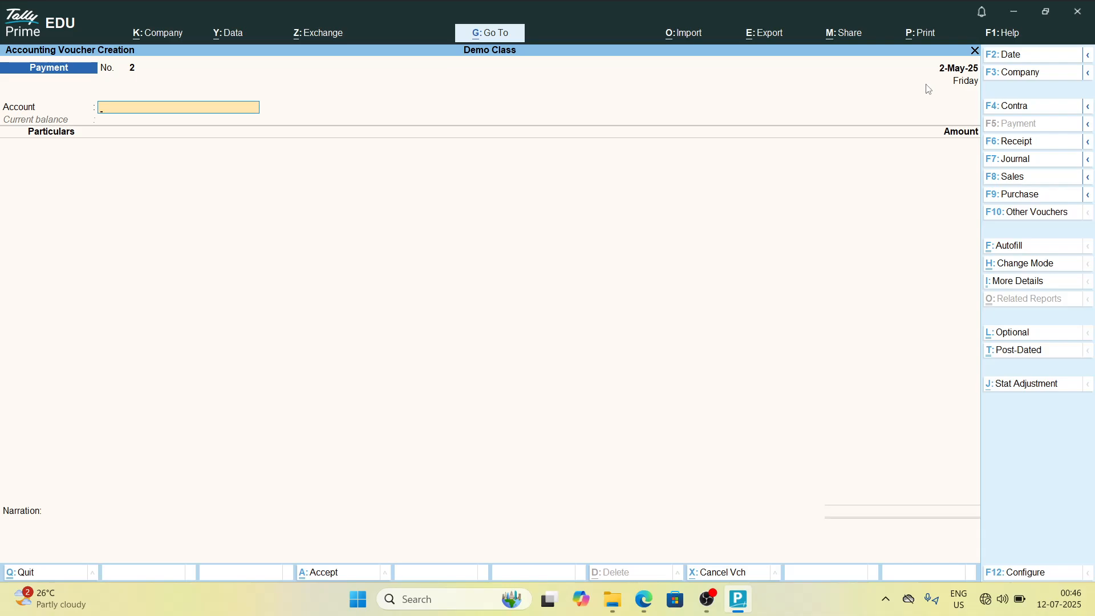
{"action": "key", "text": "F2"}
{"action": "type", "text": "31"}
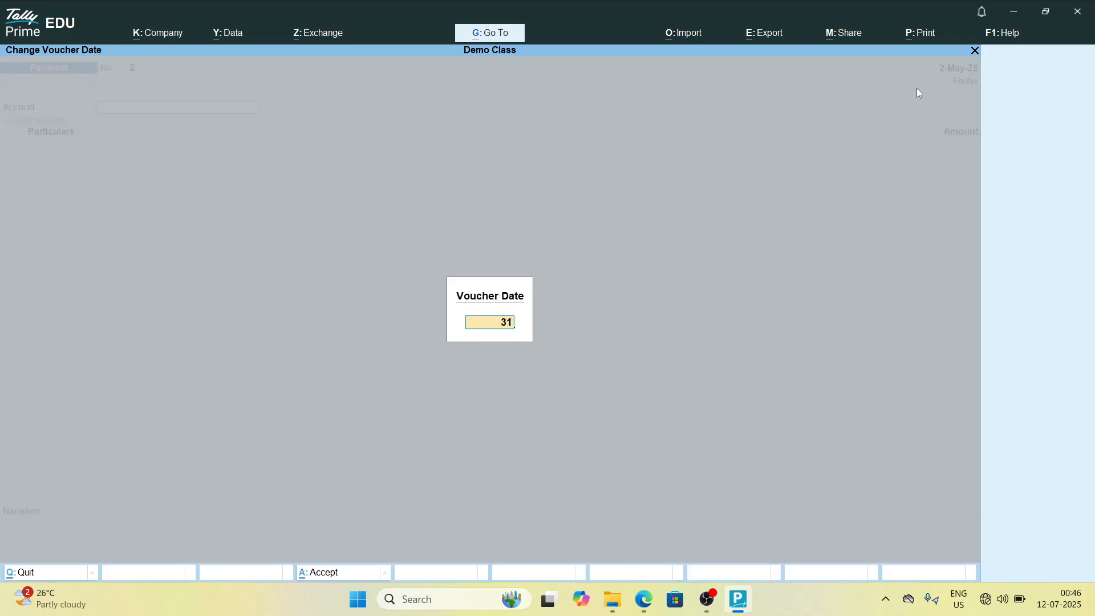
{"action": "type", "text": "-m-2025"}
{"action": "key", "text": "Return"}
{"action": "type", "text": "31-05-25"}
{"action": "key", "text": "Return"}
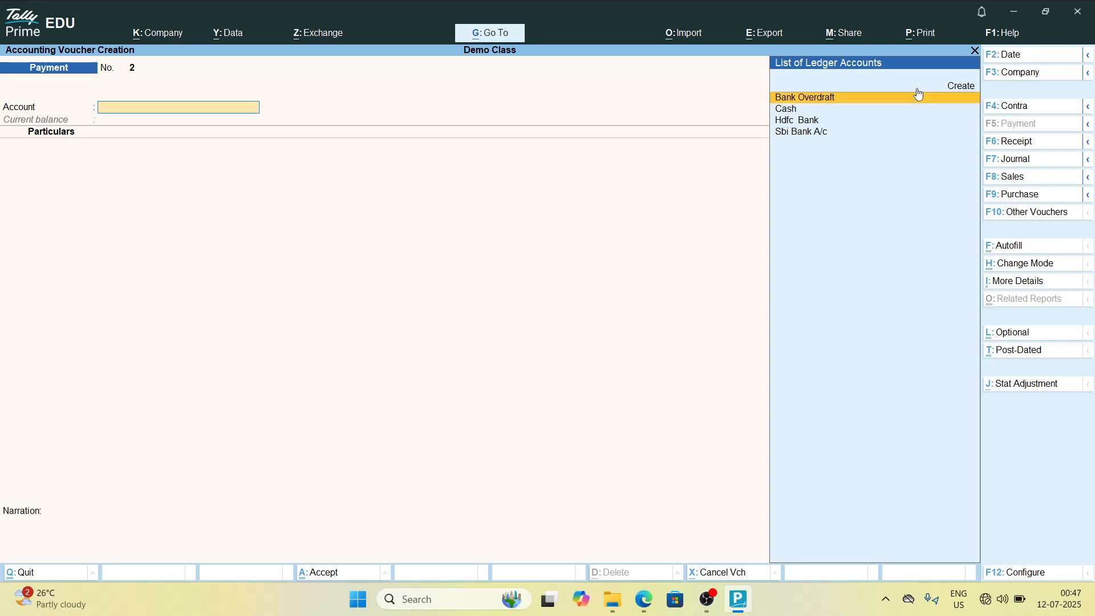
{"action": "key", "text": "Escape"}
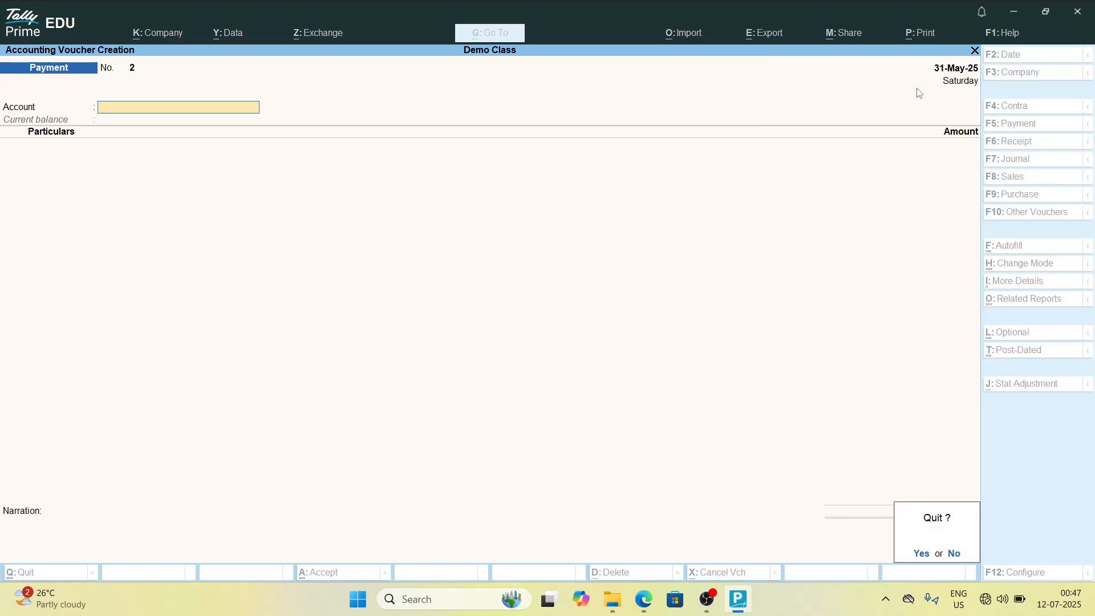
{"action": "key", "text": "y"}
{"action": "key", "text": "Return"}
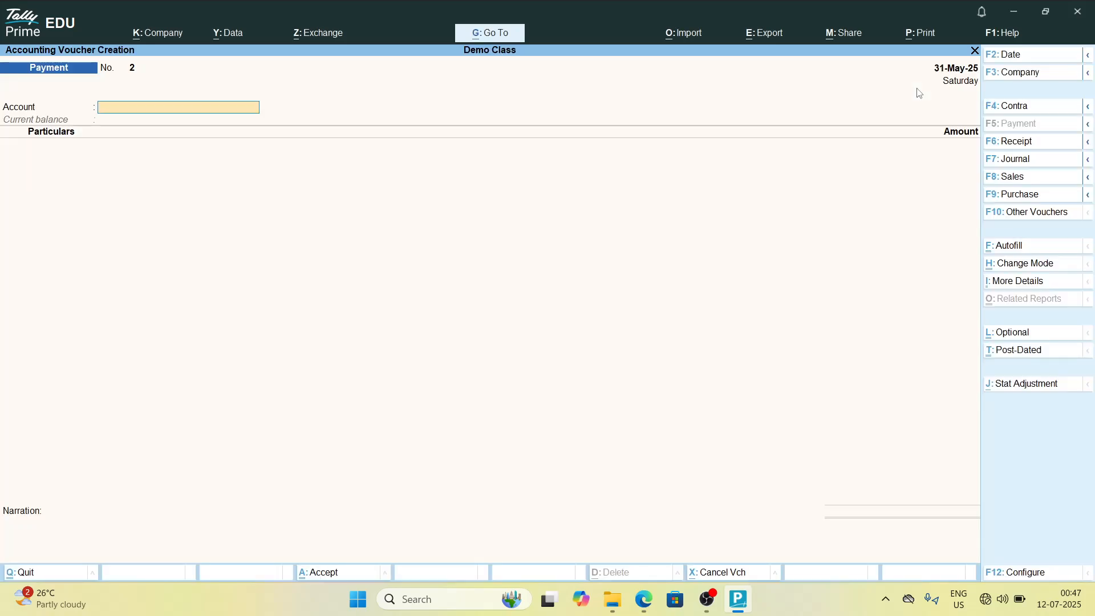
{"action": "key", "text": "Escape"}
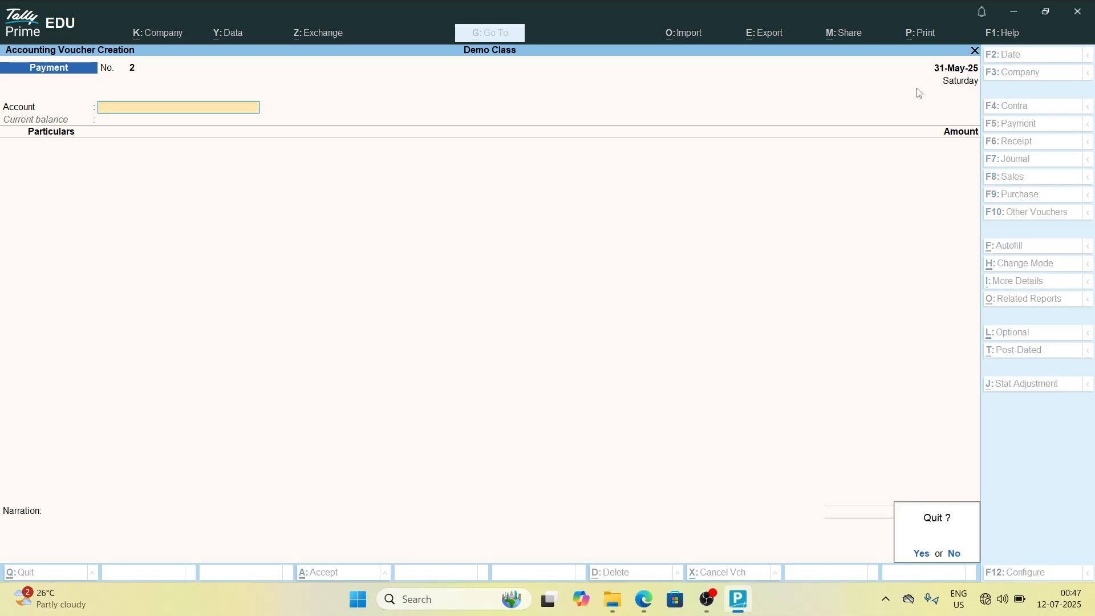
{"action": "key", "text": "y"}
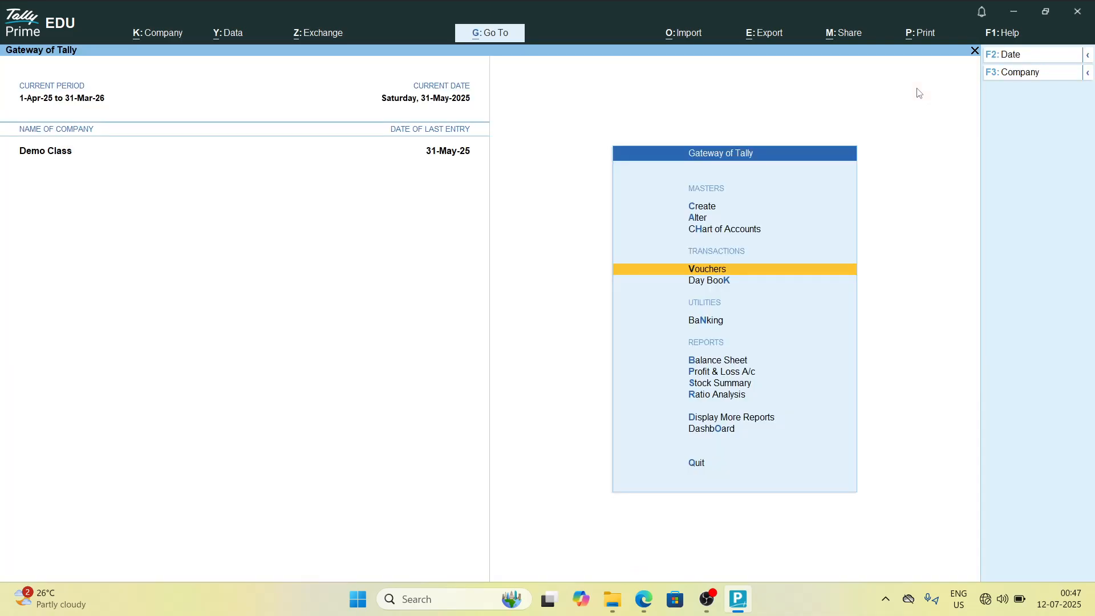
Step: Start a Payment voucher from Hdfc Bank with Supershine Jewellery Pvt Ltd as the paid ledger
{"action": "key", "text": "Return"}
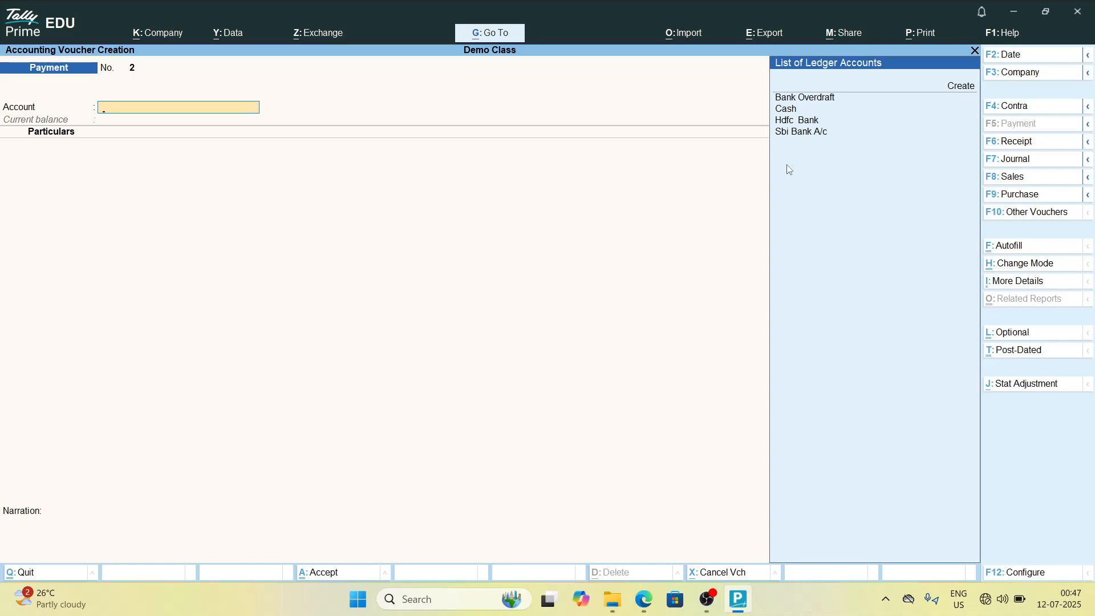
{"action": "key", "text": "Down"}
{"action": "key", "text": "Down"}
{"action": "key", "text": "Down"}
{"action": "key", "text": "Down"}
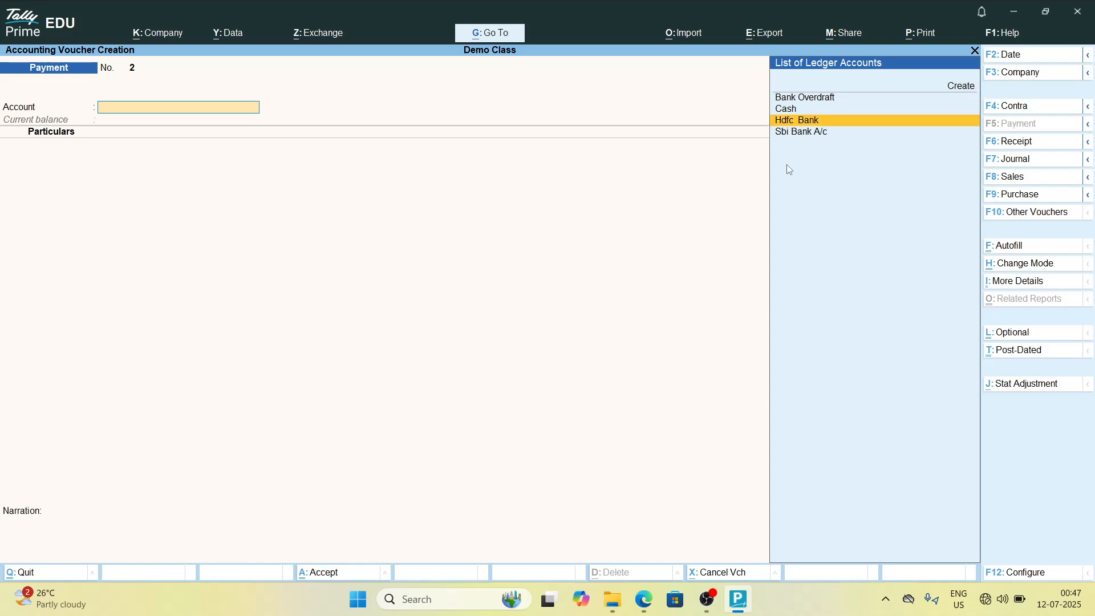
{"action": "key", "text": "Return"}
{"action": "type", "text": "Su"}
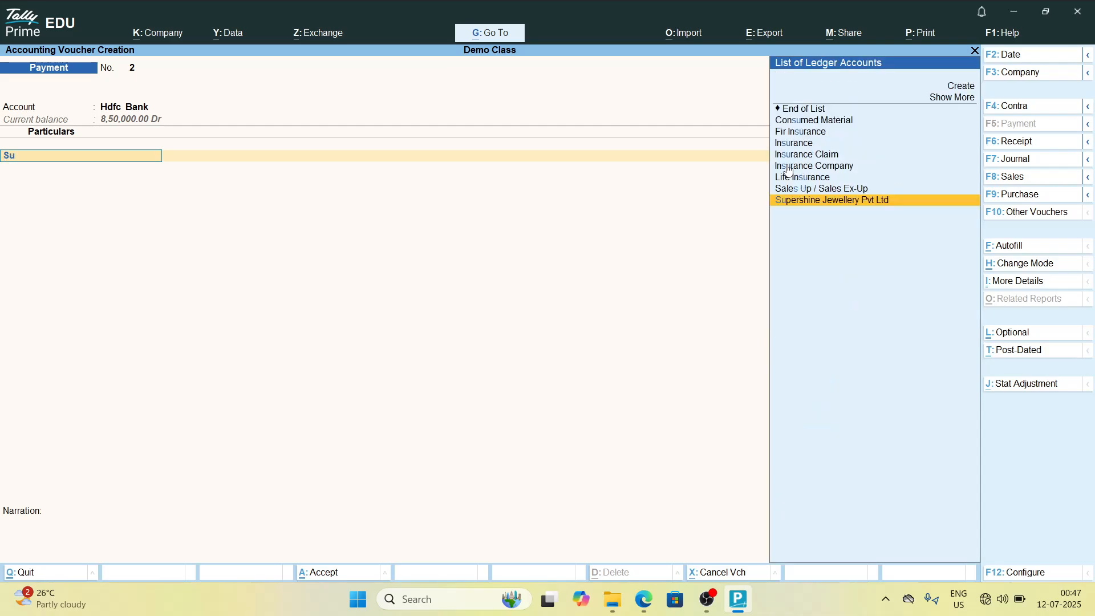
{"action": "type", "text": "per"}
{"action": "key", "text": "Return"}
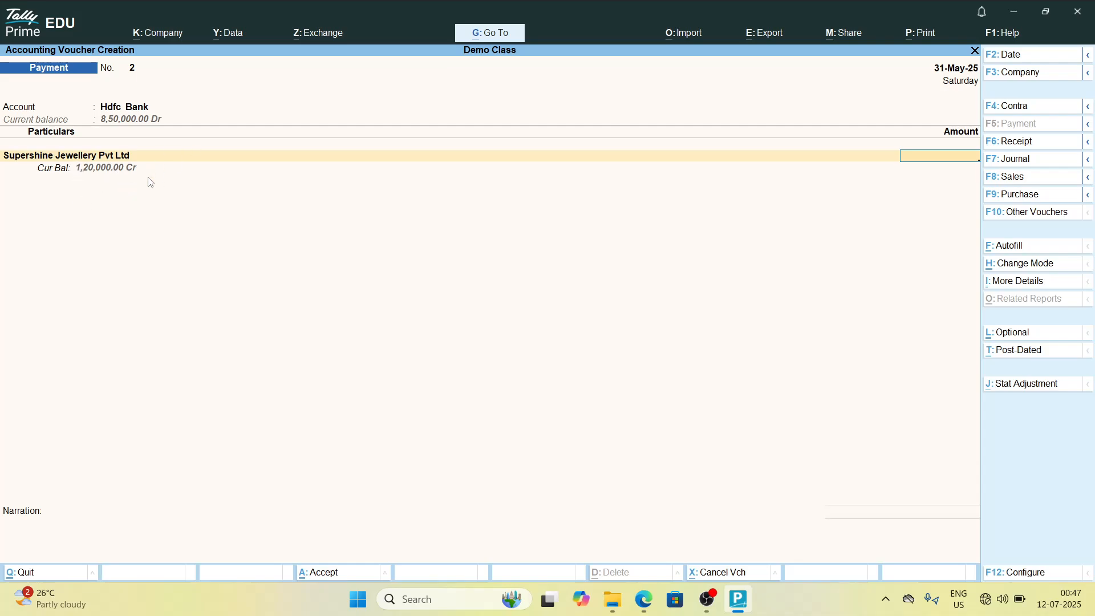
Step: Enter 120000 as the payment amount, then decline saving and quit the voucher
{"action": "type", "text": "1,20,00"}
{"action": "type", "text": "0000"}
{"action": "key", "text": "Return"}
{"action": "key", "text": "Return"}
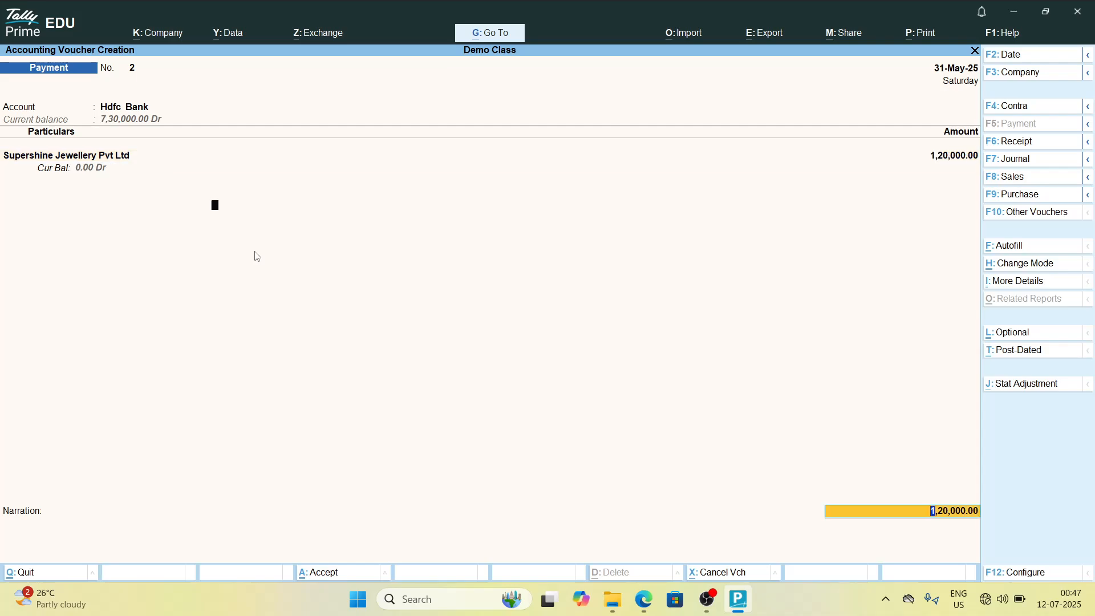
{"action": "key", "text": "Return"}
{"action": "key", "text": "Return"}
{"action": "key", "text": "Return"}
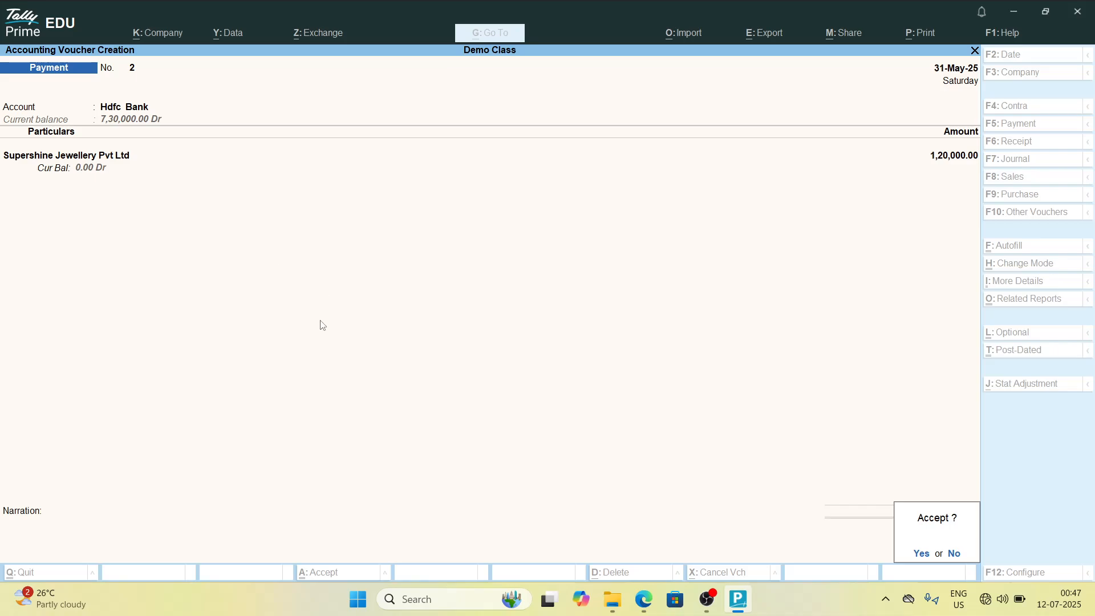
{"action": "key", "text": "n"}
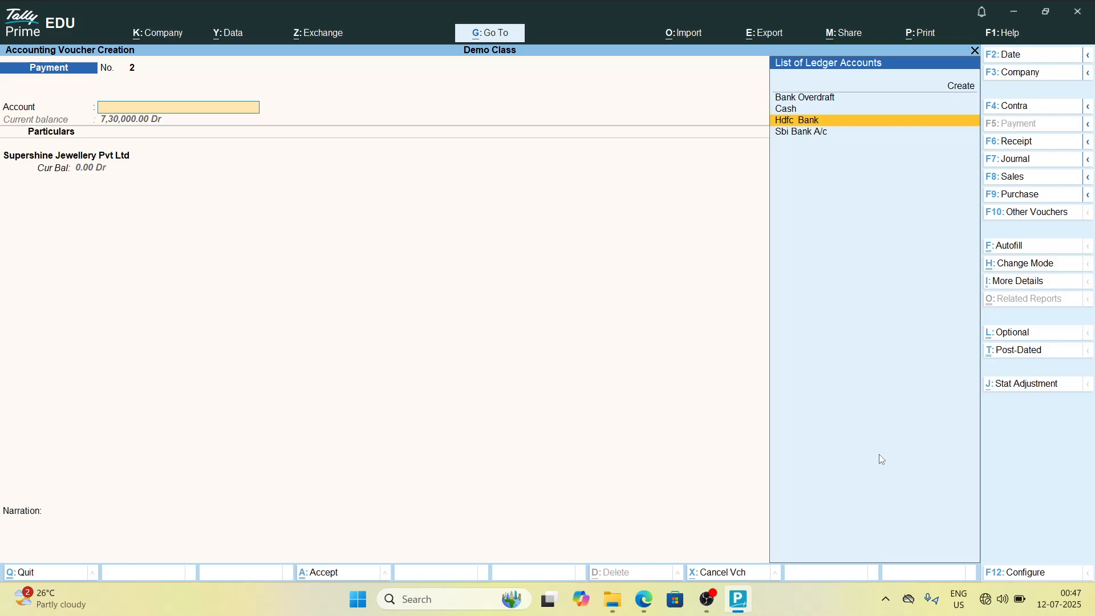
{"action": "key", "text": "Escape"}
{"action": "key", "text": "y"}
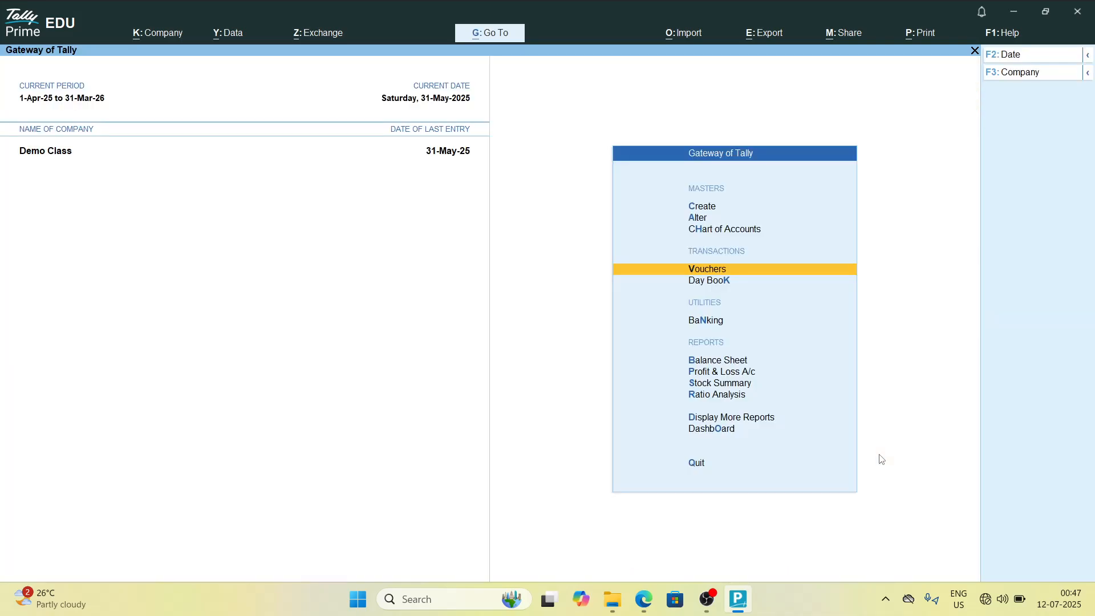
Step: Open the Ledger Vouchers report for Supershine Jewellery Pvt Ltd
{"action": "type", "text": "dalSu"}
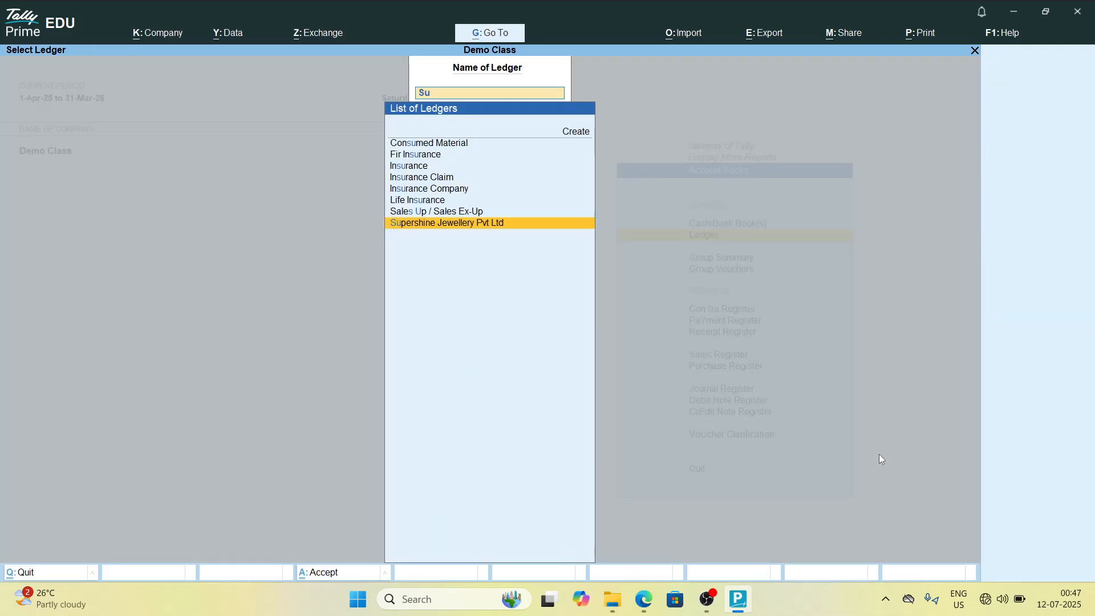
{"action": "type", "text": "per"}
{"action": "key", "text": "Return"}
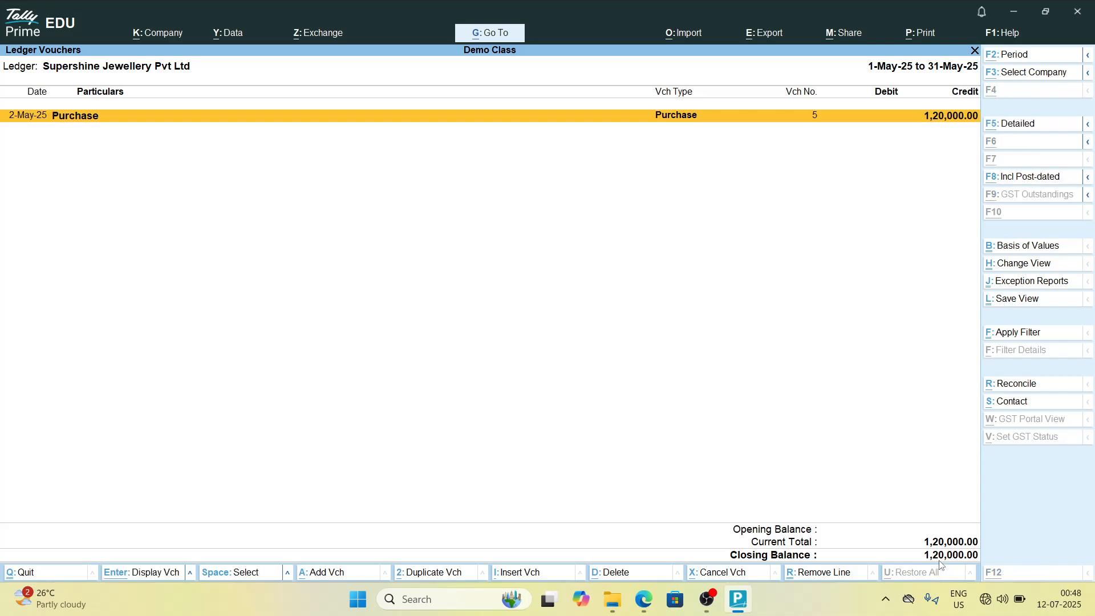
{"action": "key", "text": "alt+a"}
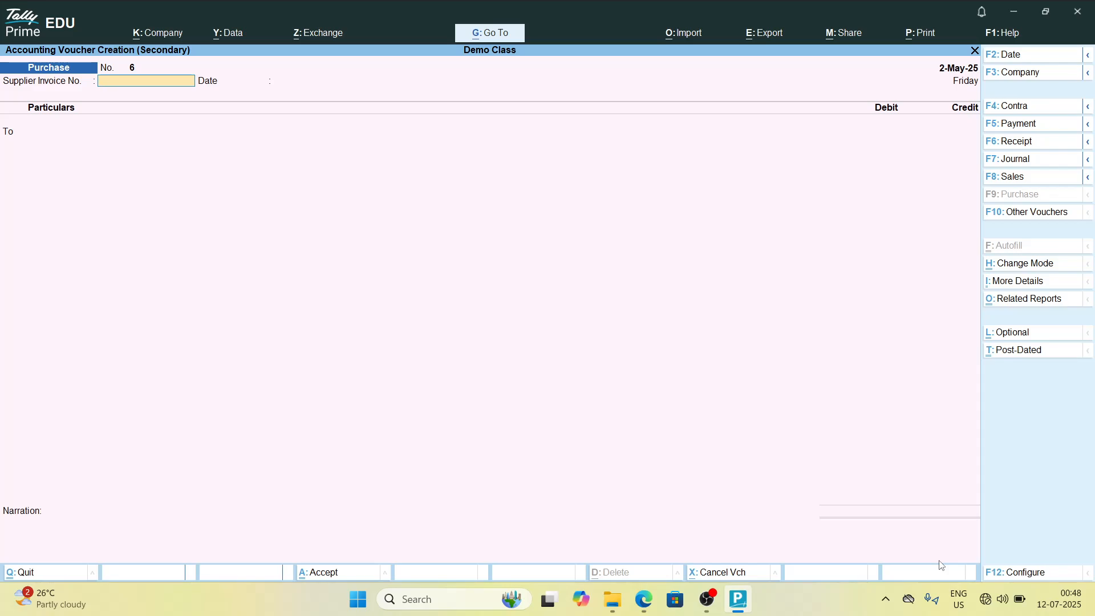
{"action": "key", "text": "Escape"}
{"action": "key", "text": "Return"}
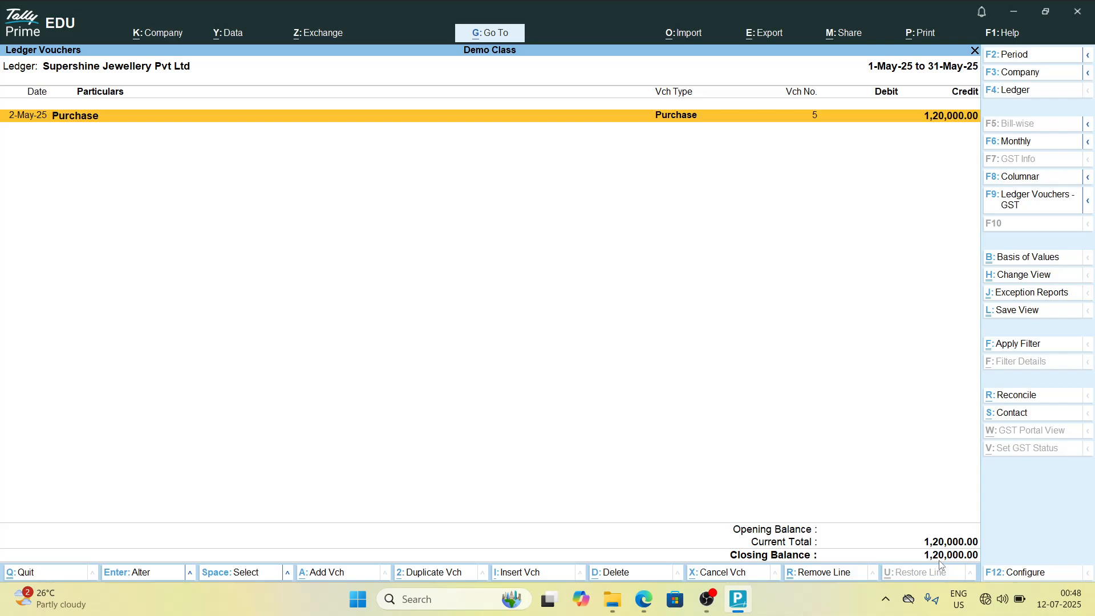
{"action": "key", "text": "alt"}
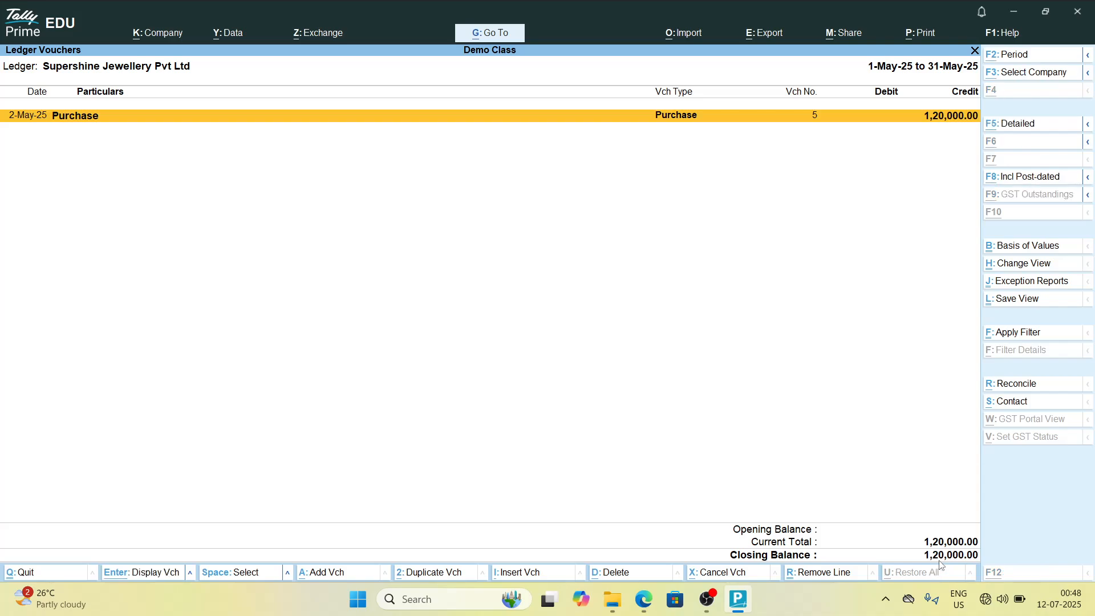
{"action": "key", "text": "alt+a"}
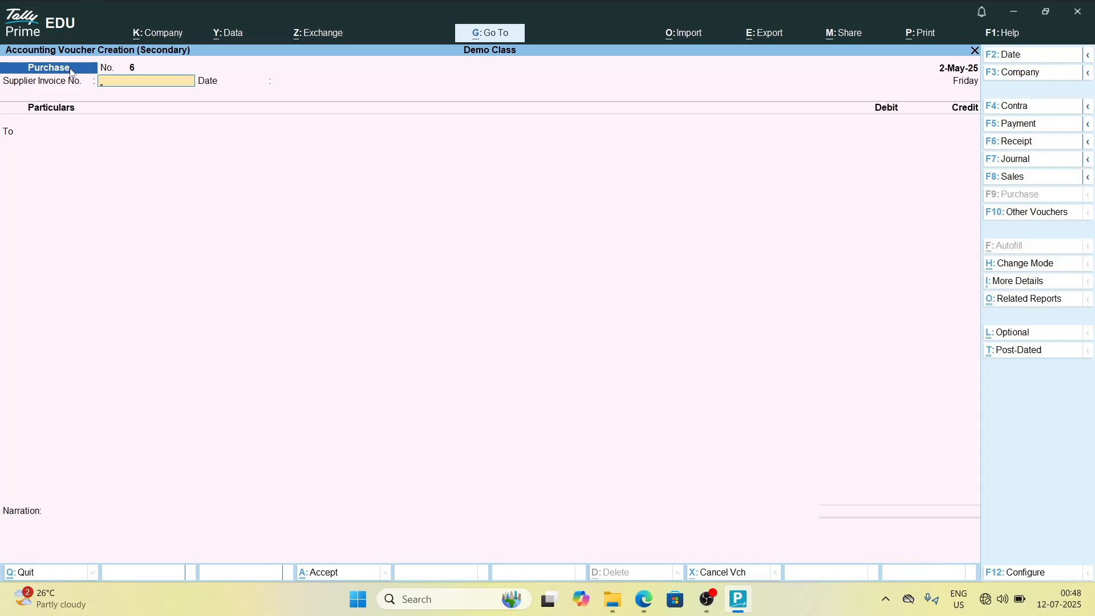
{"action": "key", "text": "Escape"}
{"action": "key", "text": "y"}
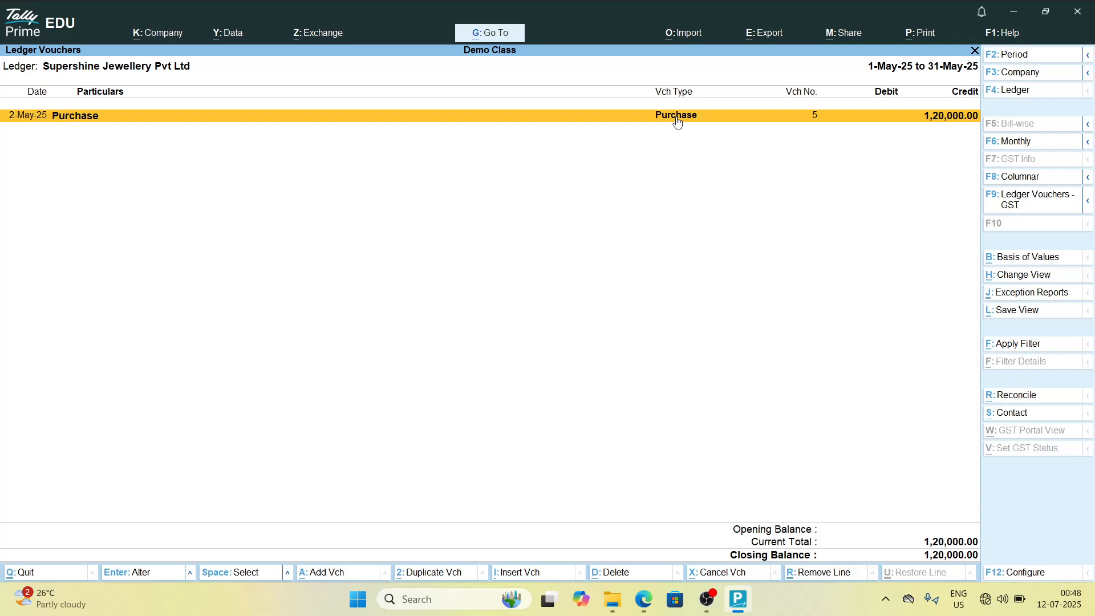
Step: Add a Payment voucher from the report paying 120000 from Hdfc Bank to Supershine Jewellery Pvt Ltd
{"action": "key", "text": "alt+a"}
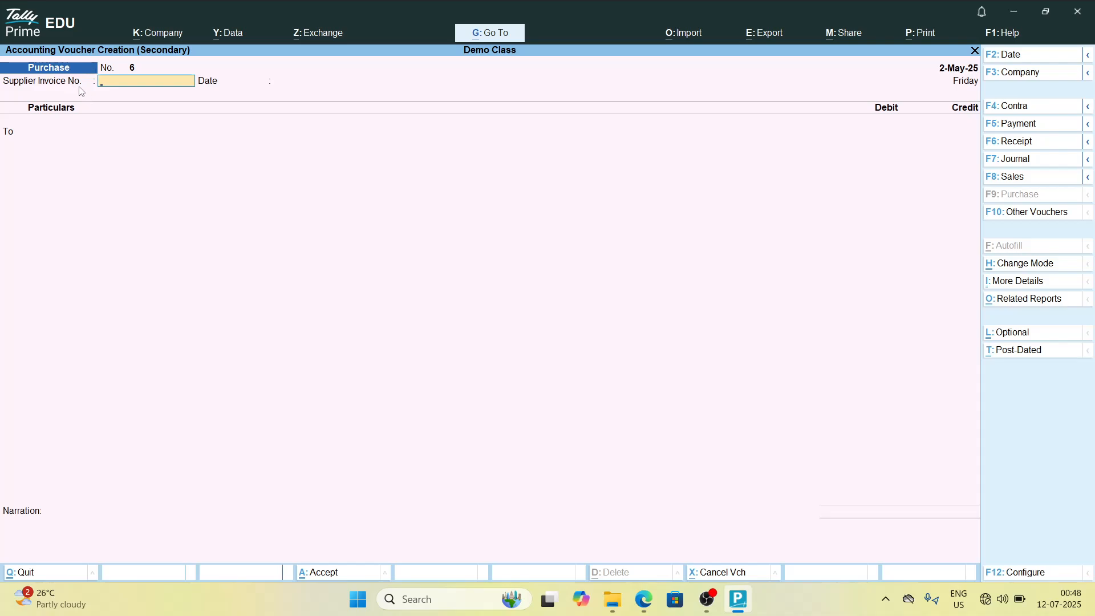
{"action": "key", "text": "F5"}
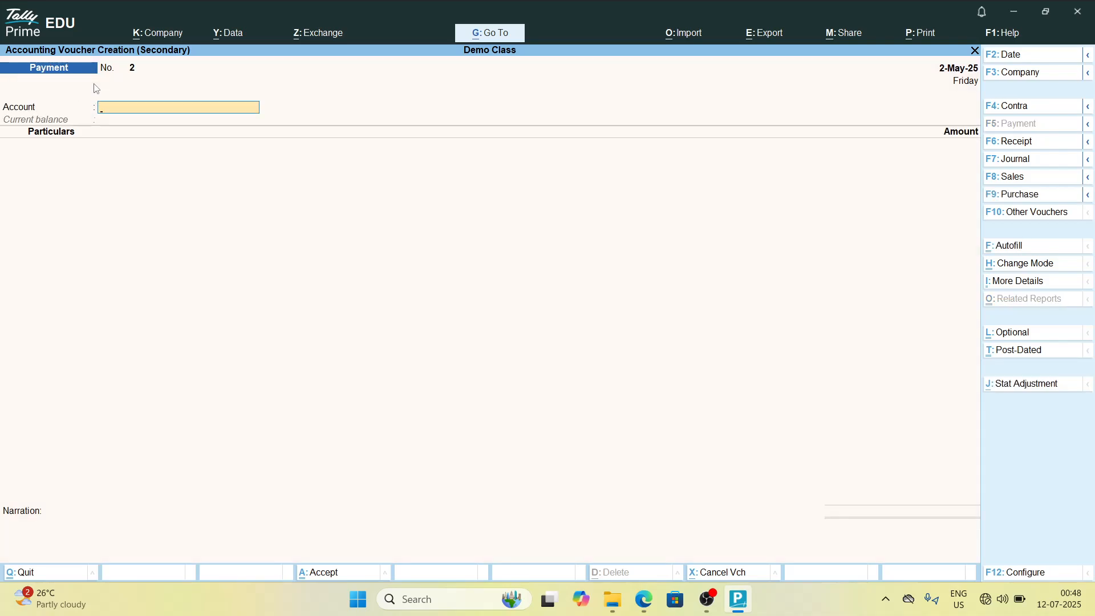
{"action": "key", "text": "Down"}
{"action": "key", "text": "Down"}
{"action": "key", "text": "Down"}
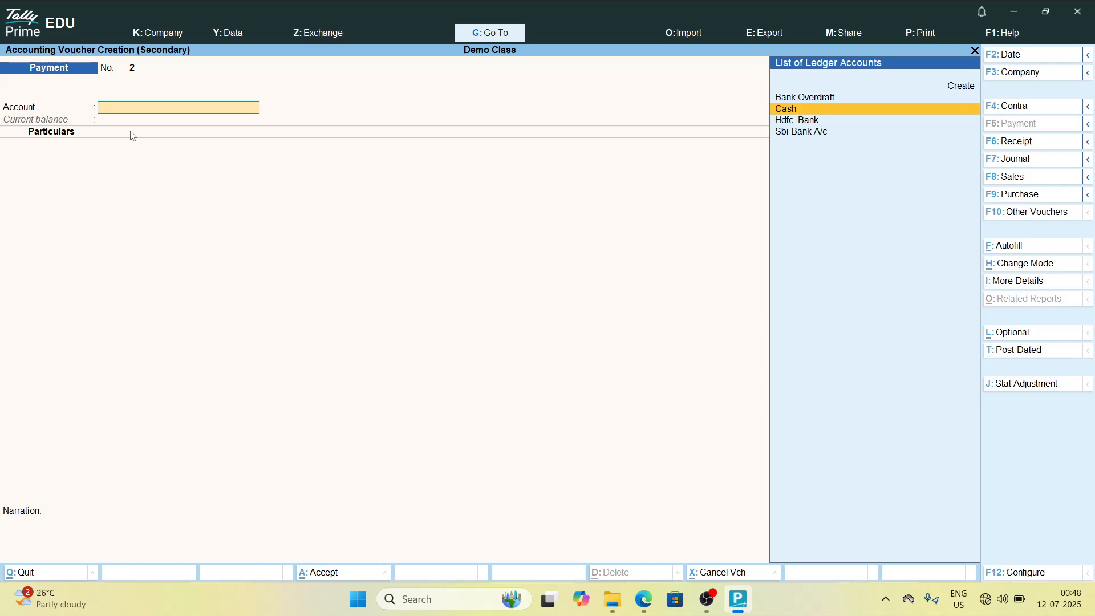
{"action": "key", "text": "Return"}
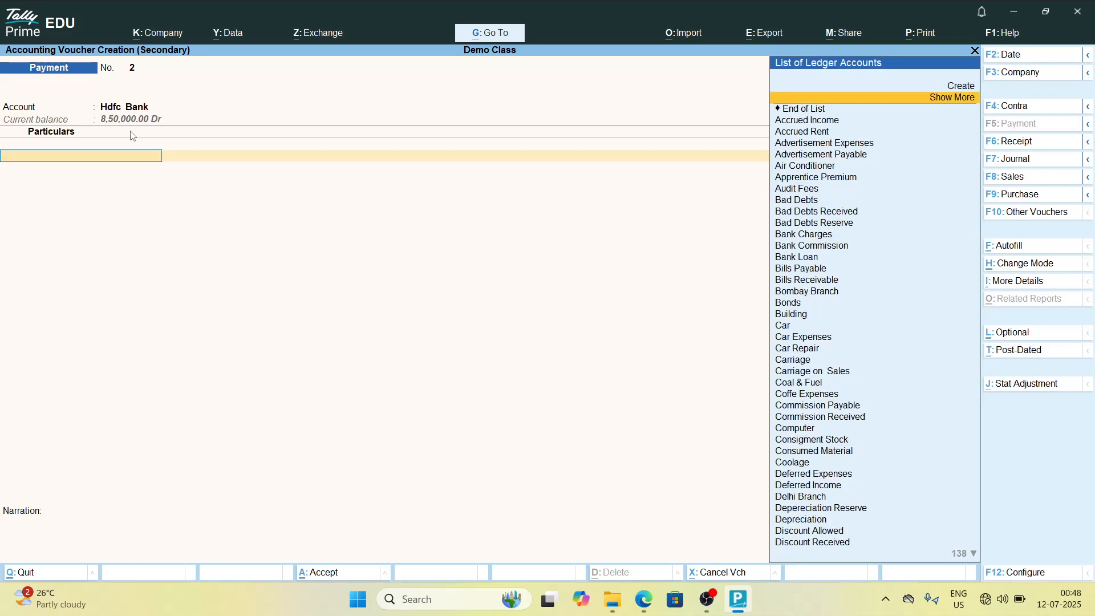
{"action": "type", "text": "Super"}
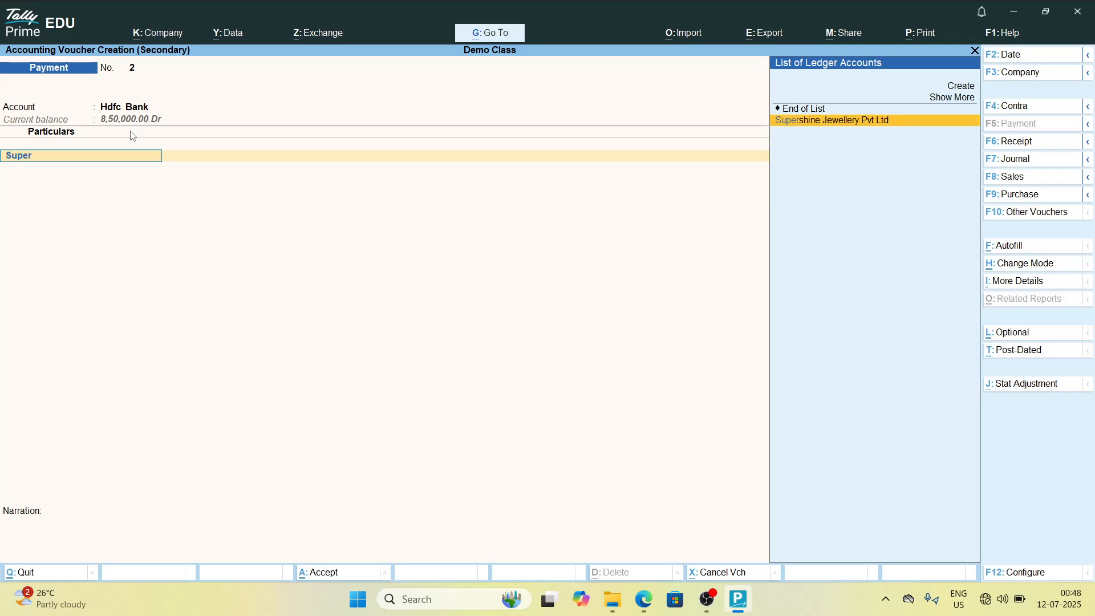
{"action": "key", "text": "Return"}
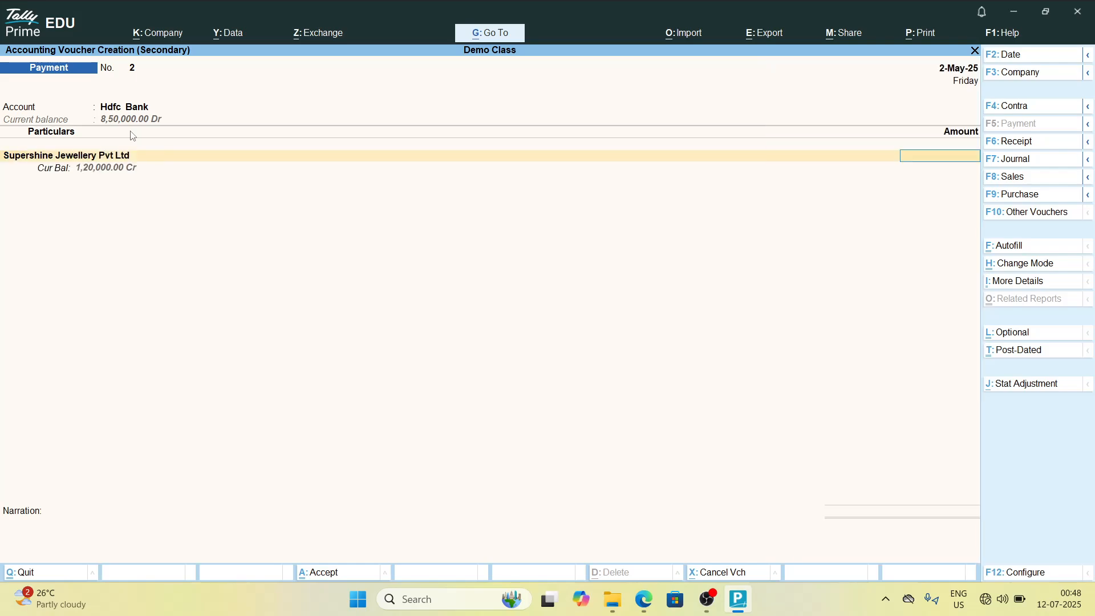
{"action": "type", "text": "120000"}
{"action": "key", "text": "Return"}
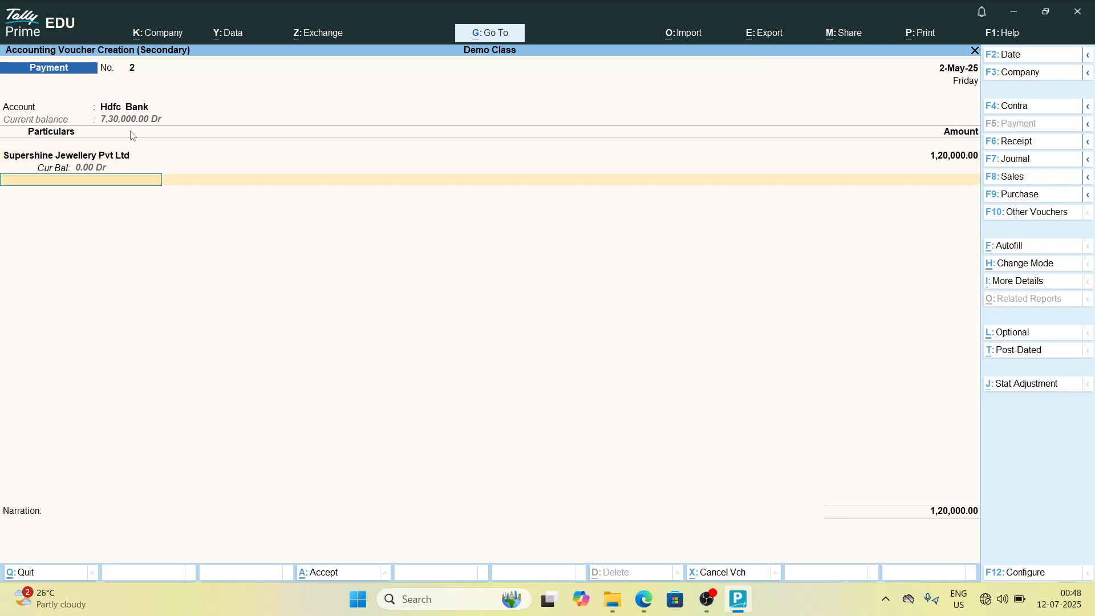
{"action": "key", "text": "Return"}
Step: Enter a narration about the payment to Supershine and save the payment voucher
{"action": "key", "text": "Return"}
{"action": "key", "text": "ctrl+a"}
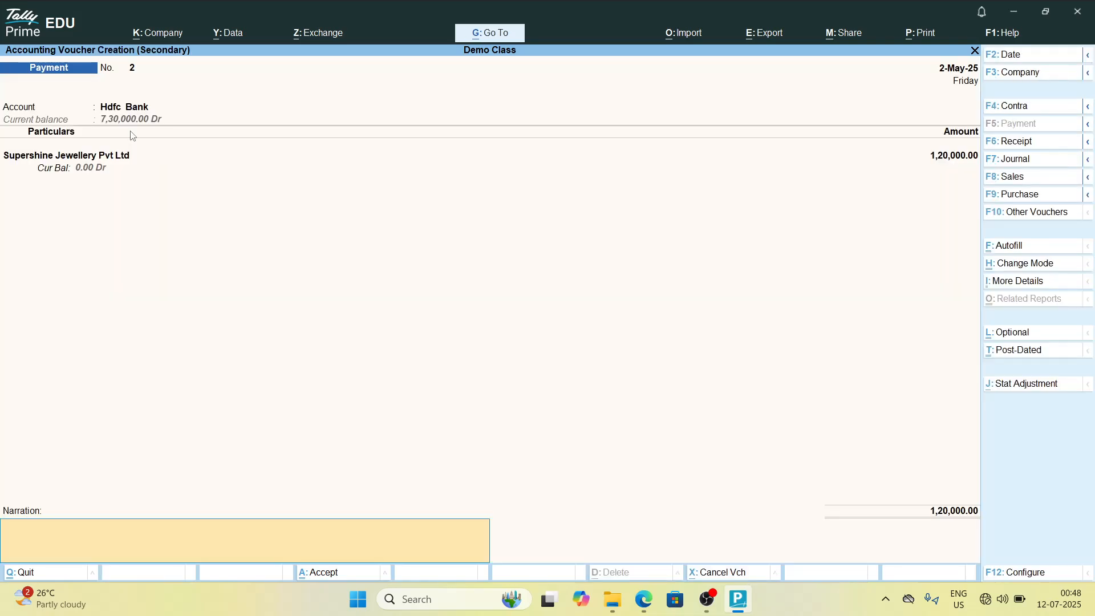
{"action": "type", "text": "being pid to"}
{"action": "key", "text": "BackSpace"}
{"action": "key", "text": "BackSpace"}
{"action": "key", "text": "BackSpace"}
{"action": "key", "text": "BackSpace"}
{"action": "type", "text": "aid to supershin"}
{"action": "key", "text": "Return"}
{"action": "key", "text": "Return"}
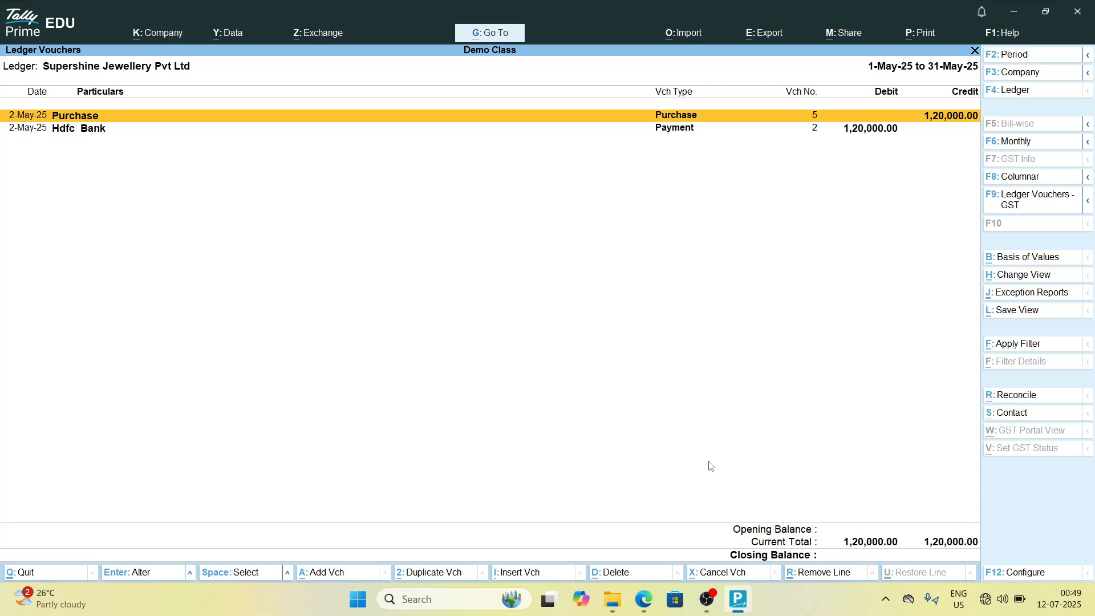
Step: Open the purchase voucher from Supershine Jewellery Pvt Ltd's ledger report and delete it
{"action": "key", "text": "Return"}
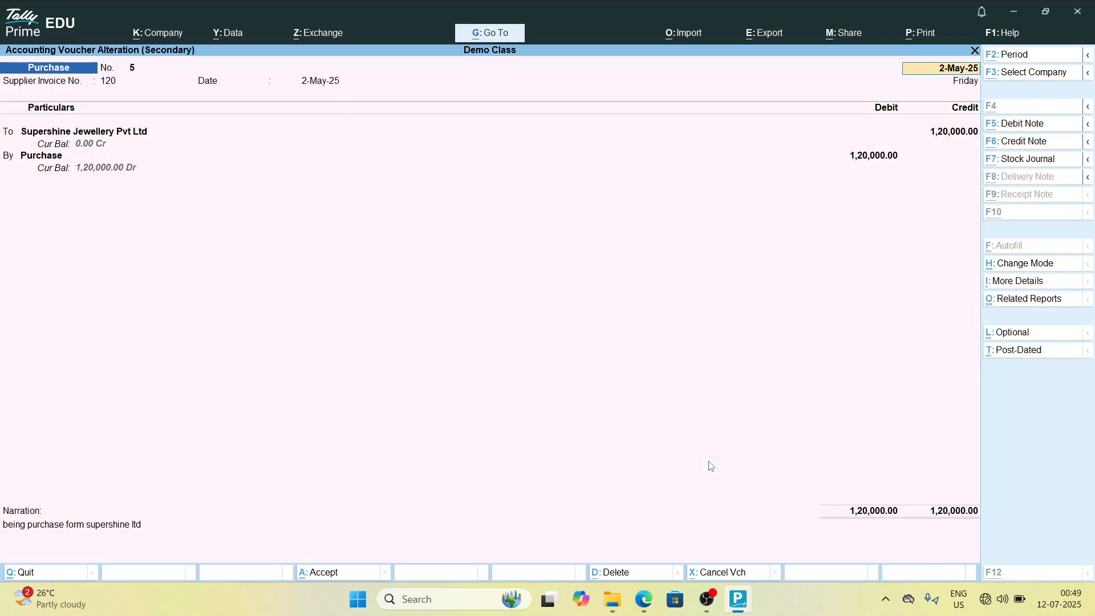
{"action": "key", "text": "alt+d"}
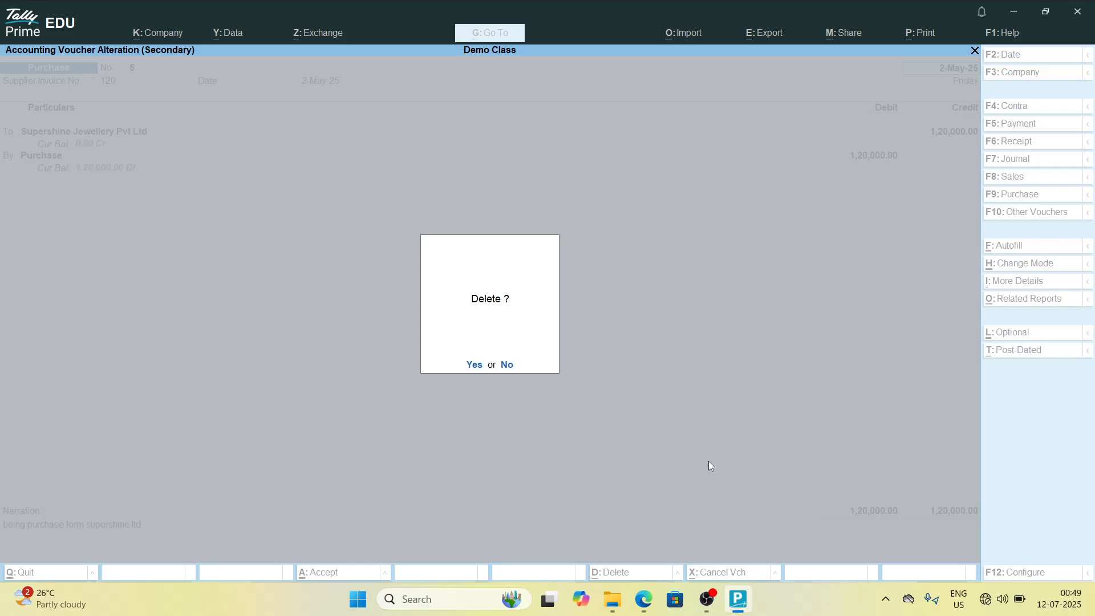
{"action": "key", "text": "Return"}
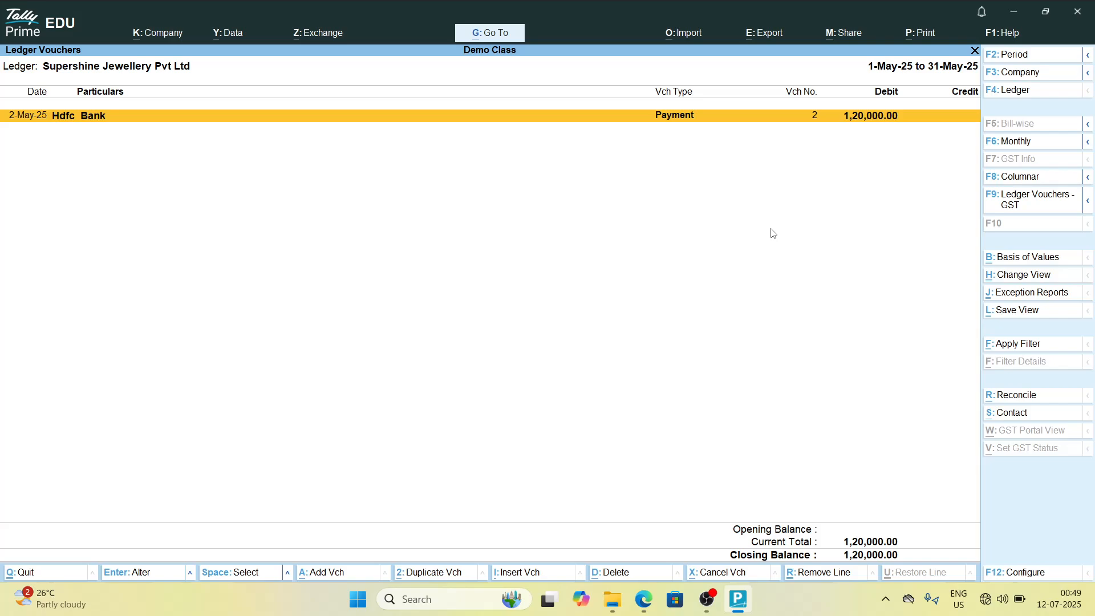
Step: Open the Hdfc Bank payment voucher from the same ledger report and delete it
{"action": "key", "text": "Return"}
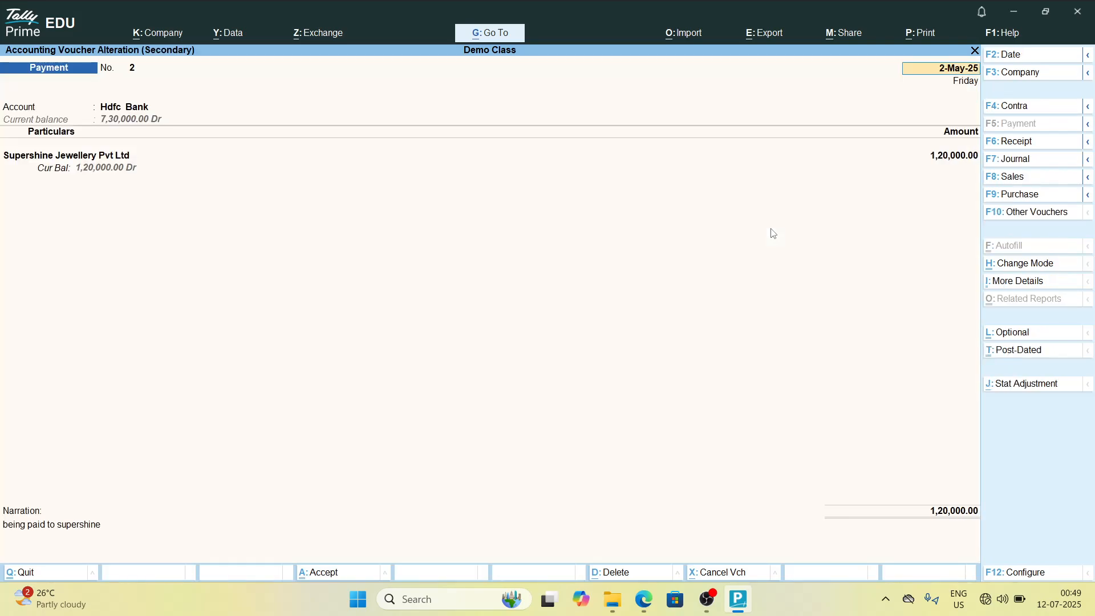
{"action": "key", "text": "alt+d"}
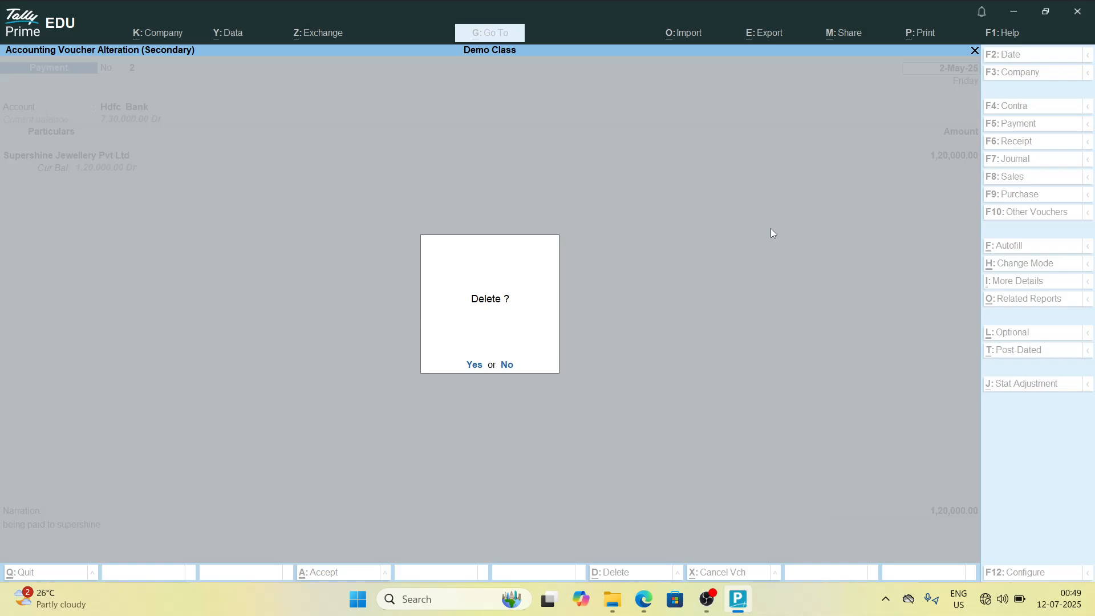
{"action": "key", "text": "y"}
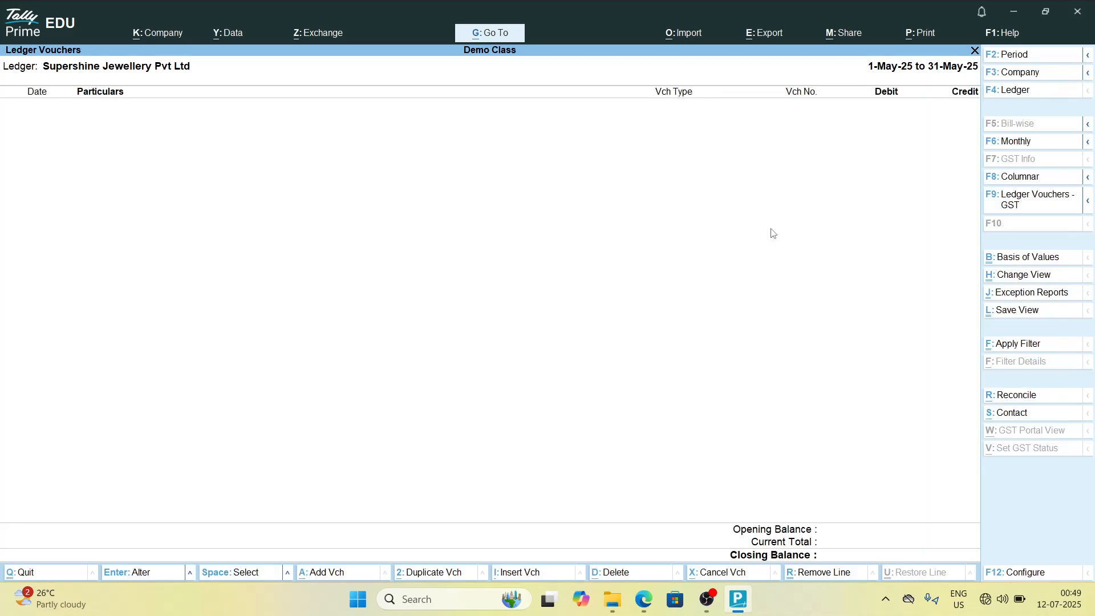
Step: Close the ledger report and return to the Gateway of Tally, declining to quit the program
{"action": "key", "text": "Escape"}
{"action": "key", "text": "Escape"}
{"action": "key", "text": "Escape"}
{"action": "key", "text": "Escape"}
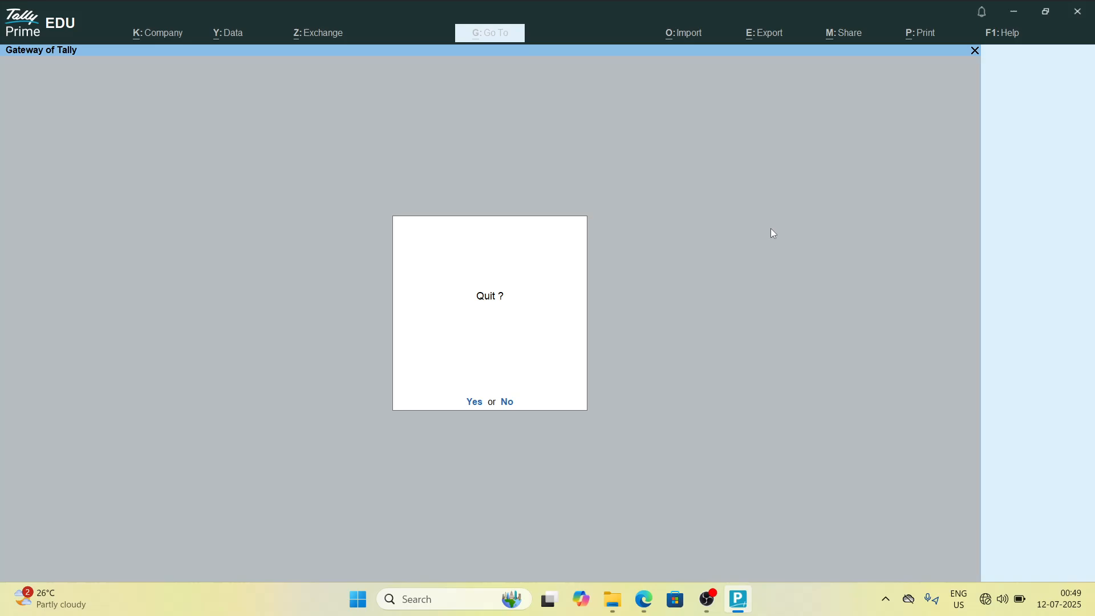
{"action": "key", "text": "n"}
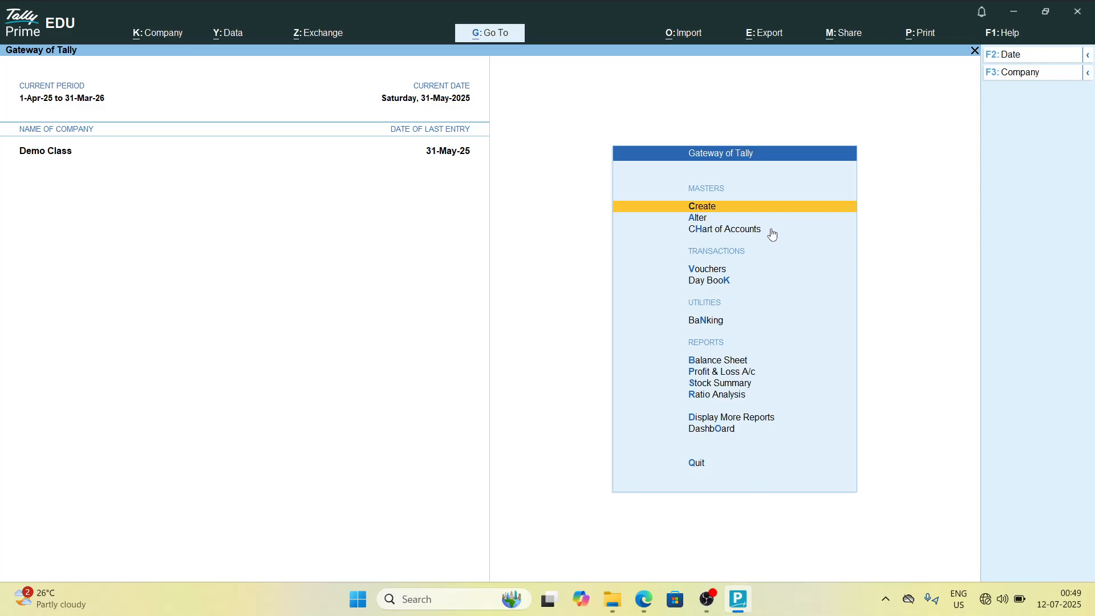
{"action": "key", "text": "Down"}
{"action": "key", "text": "Down"}
{"action": "key", "text": "Down"}
{"action": "key", "text": "Down"}
{"action": "key", "text": "Down"}
{"action": "key", "text": "Down"}
{"action": "key", "text": "Down"}
{"action": "key", "text": "Down"}
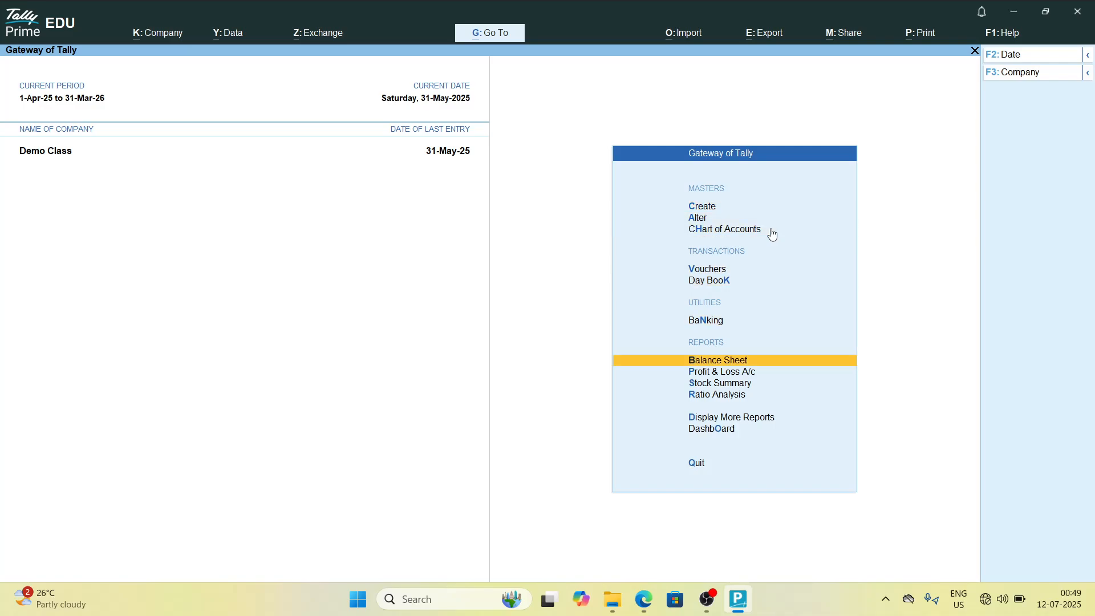
{"action": "key", "text": "Down"}
{"action": "key", "text": "Down"}
{"action": "key", "text": "Down"}
{"action": "key", "text": "Down"}
{"action": "key", "text": "Up"}
{"action": "key", "text": "Up"}
{"action": "key", "text": "Up"}
{"action": "key", "text": "Up"}
{"action": "key", "text": "Up"}
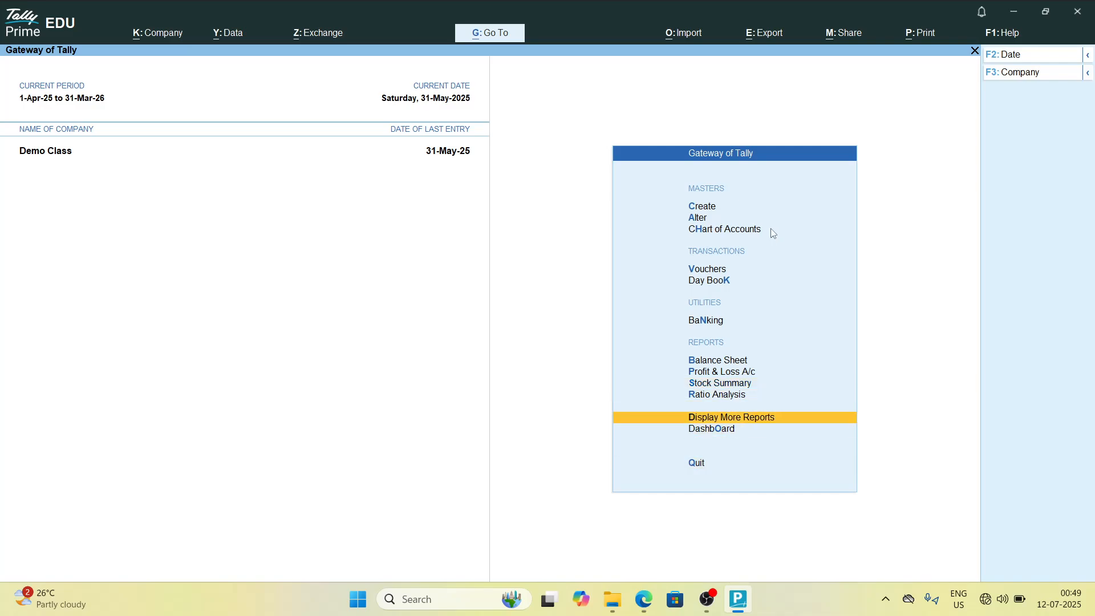
{"action": "key", "text": "Up"}
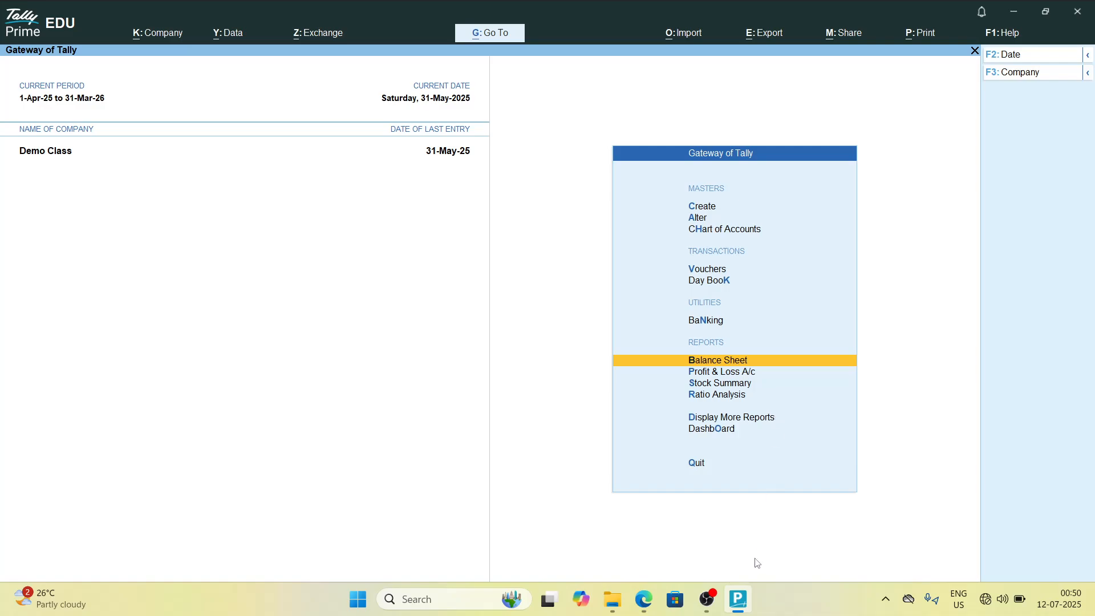
{"action": "mouse_move", "coordinate": [707, 598]}
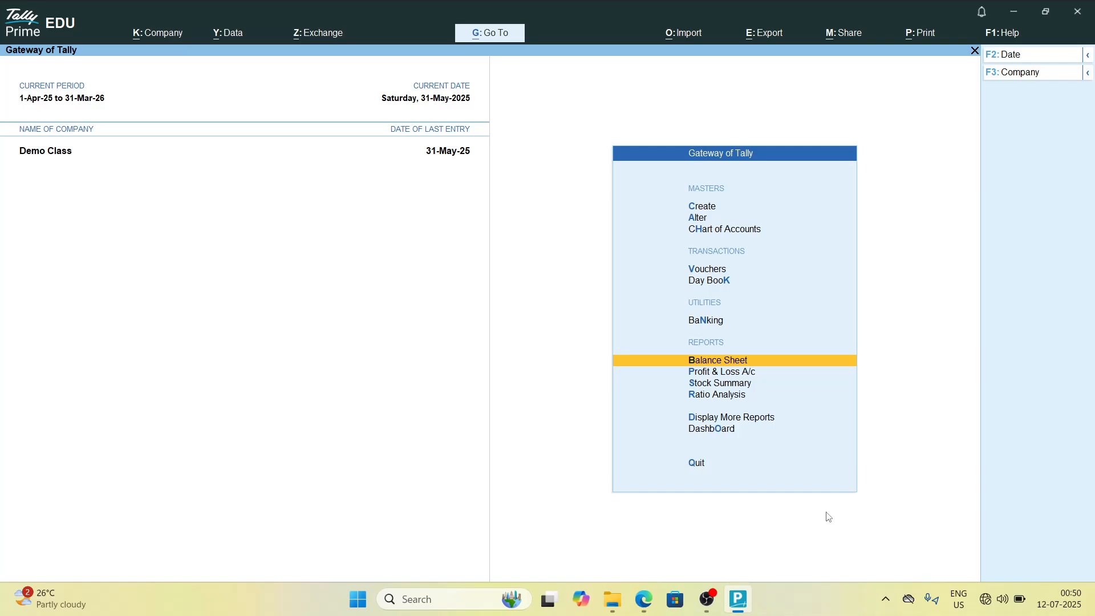